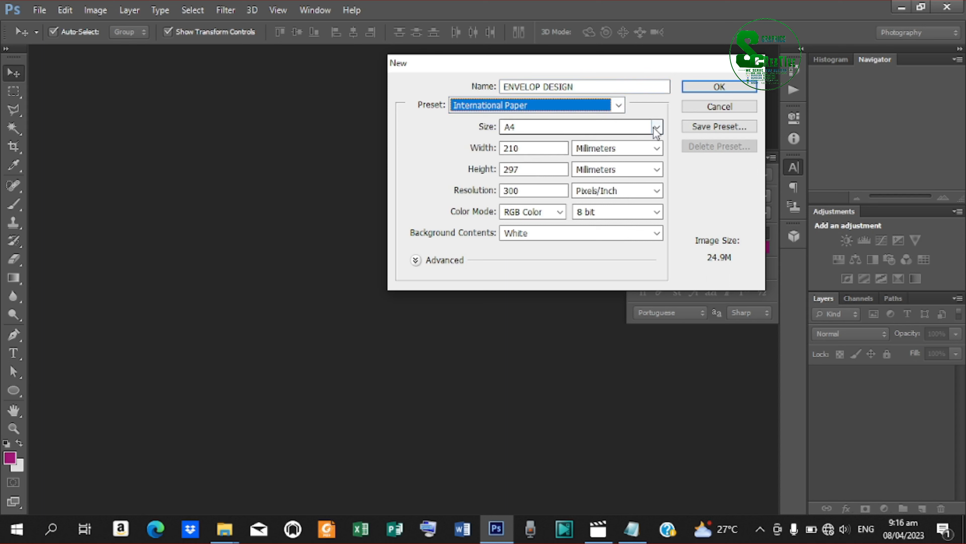
Create the ENVELOP DESIGN document from the DL preset (110 × 220 mm, 300 ppi).
left_click(656, 127)
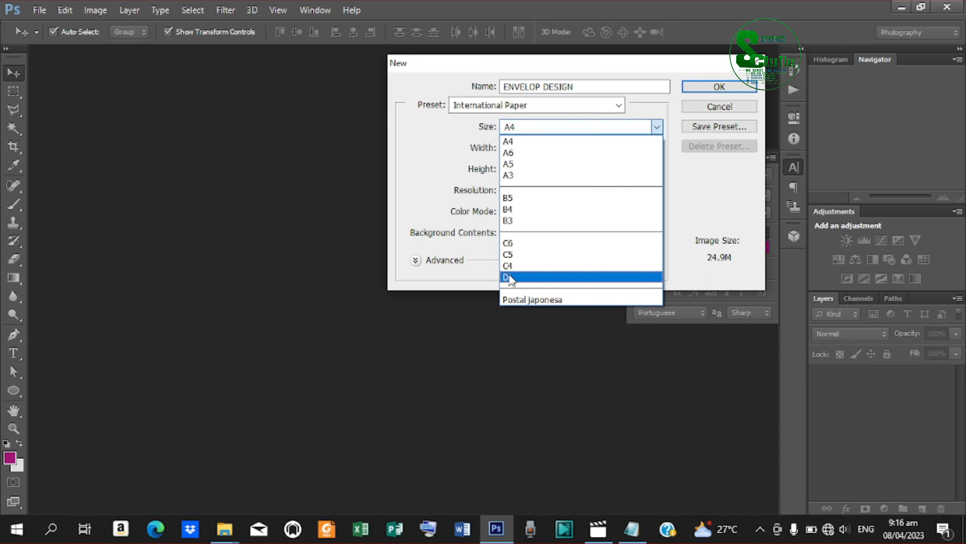
left_click(526, 277)
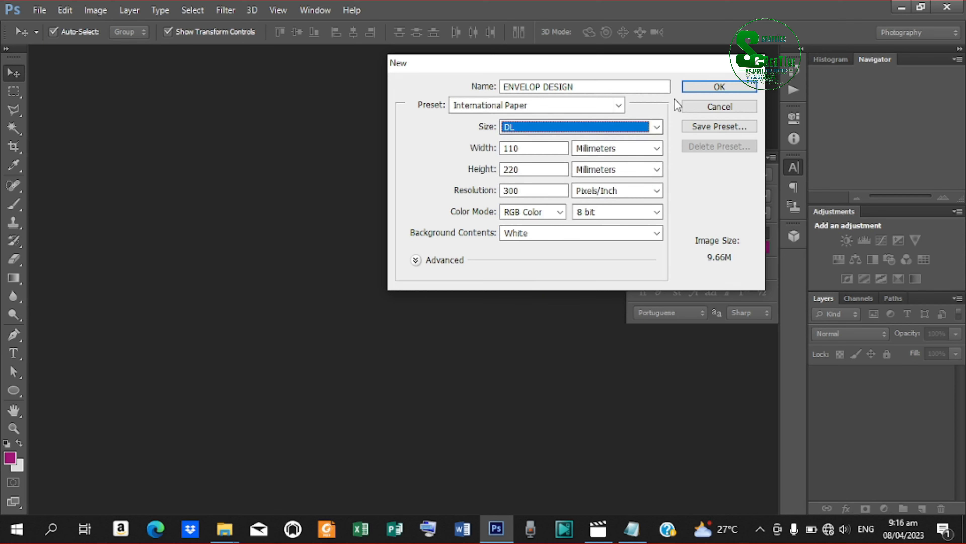
left_click(709, 86)
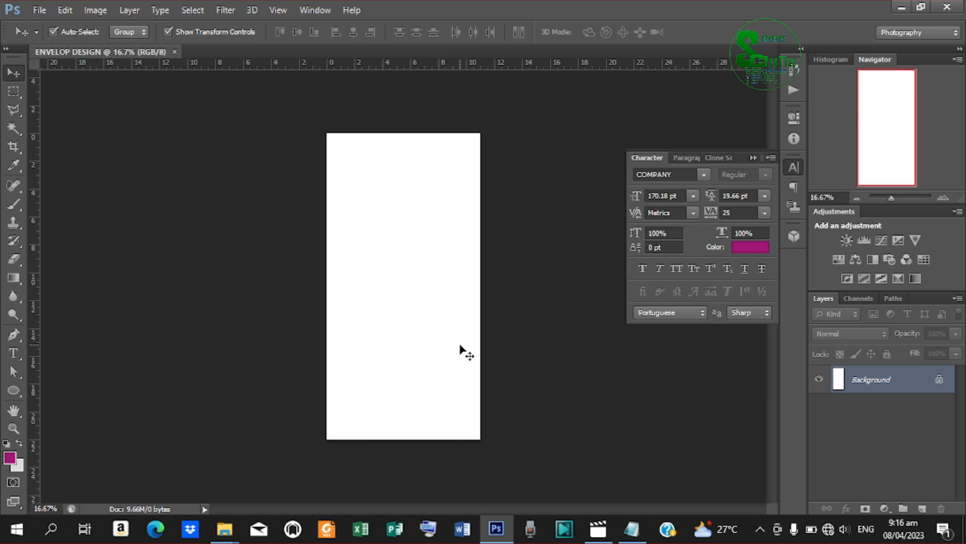
Rotate the canvas 90° counter-clockwise into landscape orientation.
left_click(105, 10)
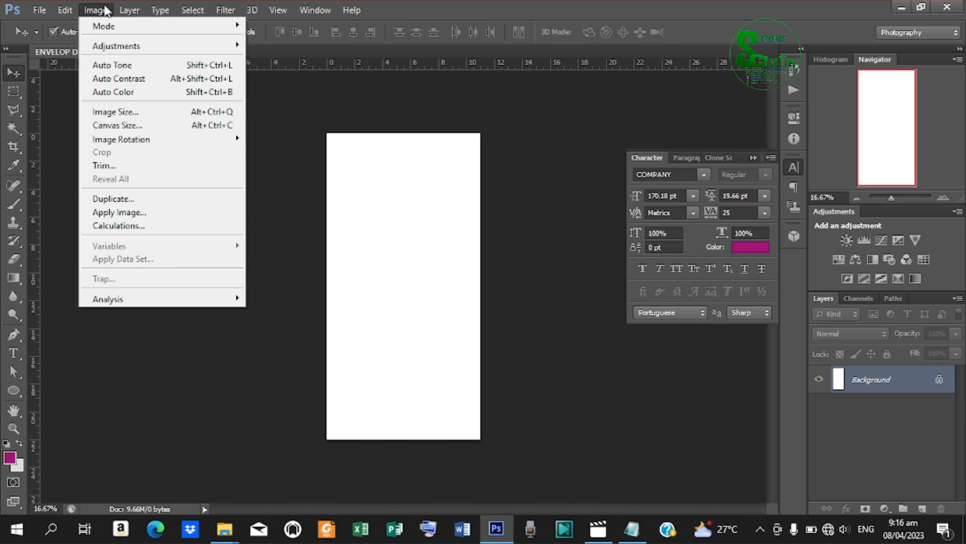
mouse_move(230, 140)
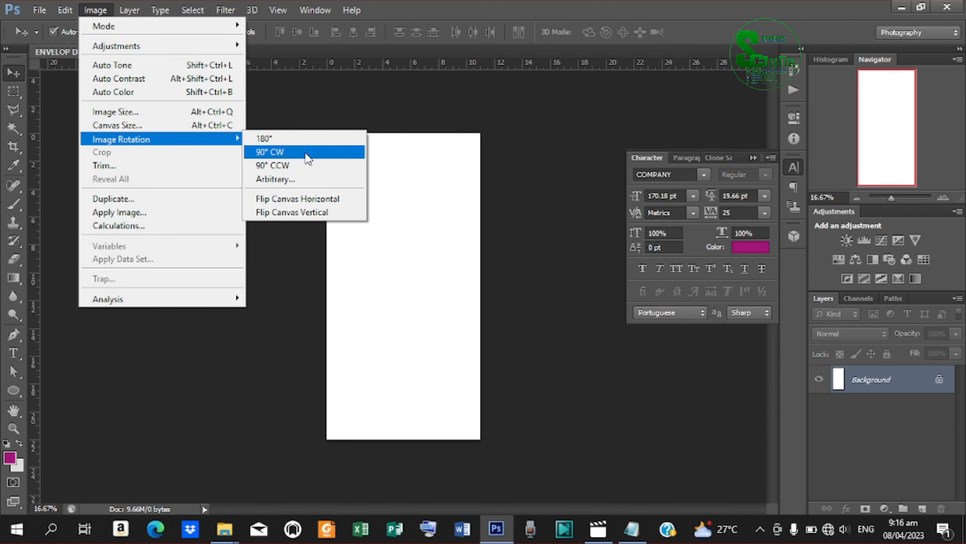
left_click(307, 165)
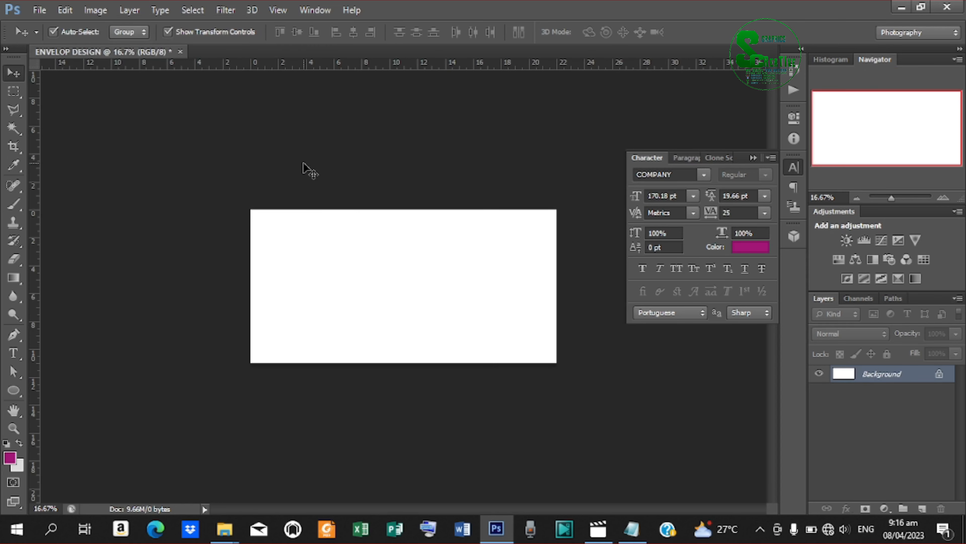
Fit the canvas to the window, collapse the Character panel, and switch to the Move tool.
left_click(15, 427)
left_click(424, 32)
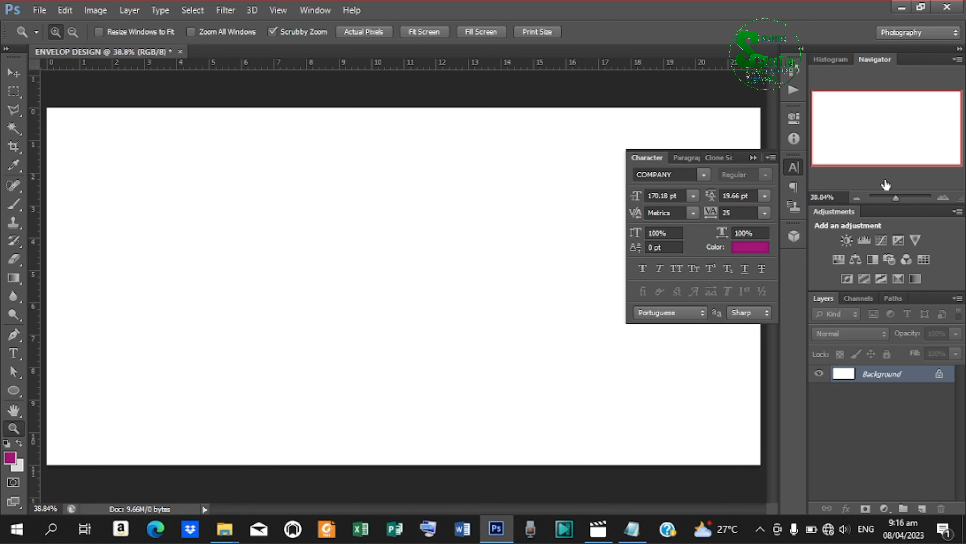
left_click(754, 157)
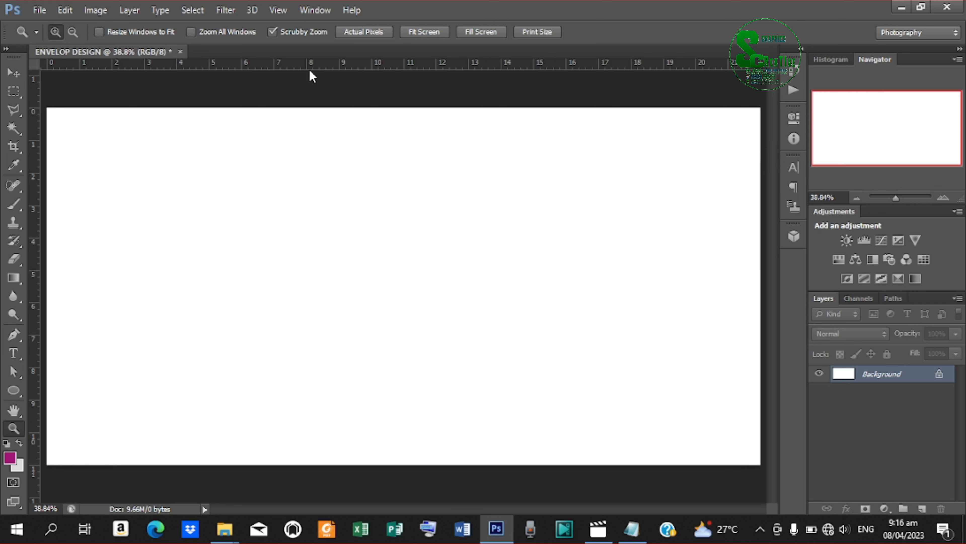
left_click(14, 71)
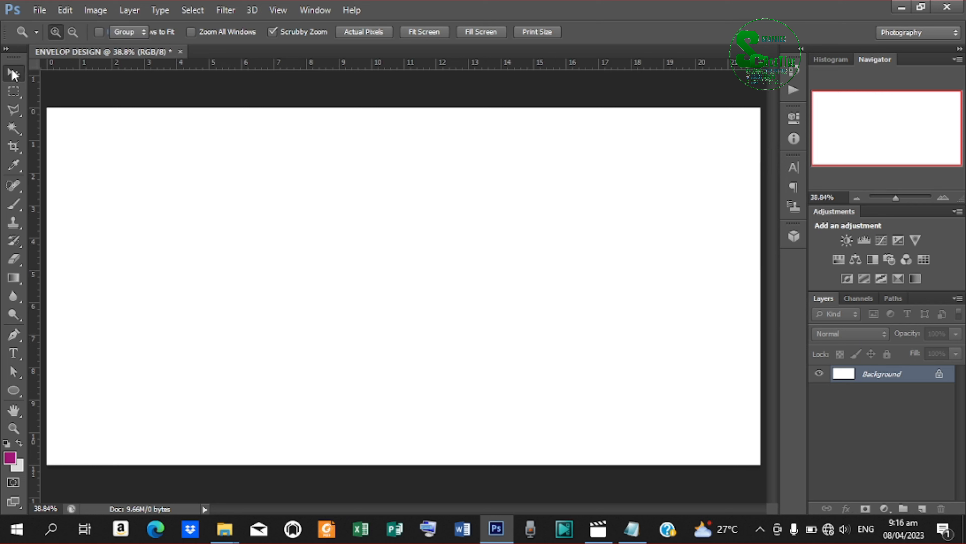
left_click(41, 10)
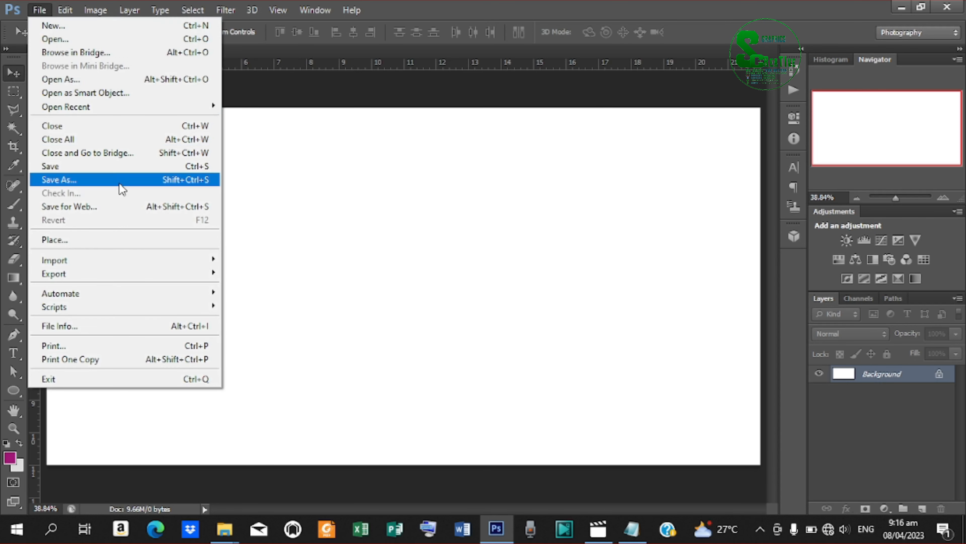
Place the blue background texture, scale it to fill the canvas, and set its opacity to 75%.
left_click(104, 239)
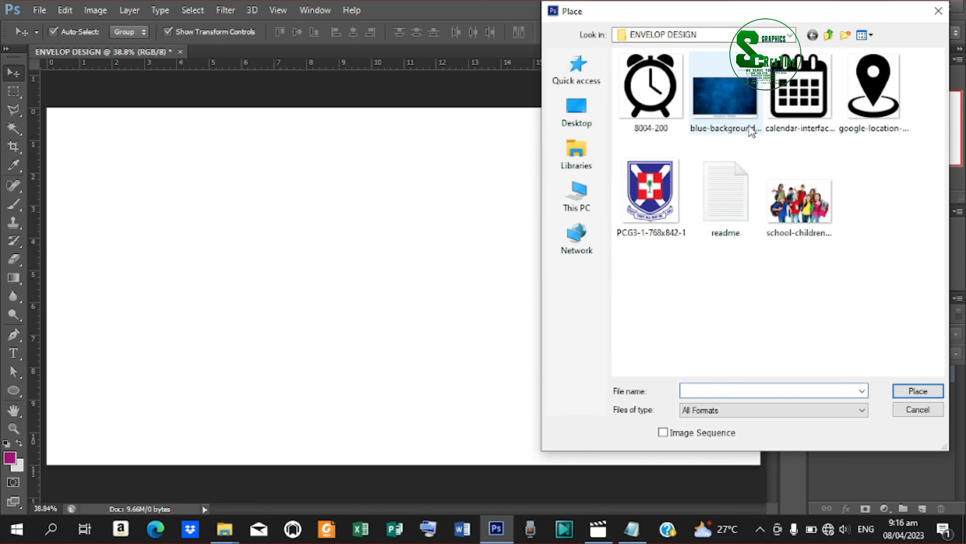
left_click(741, 89)
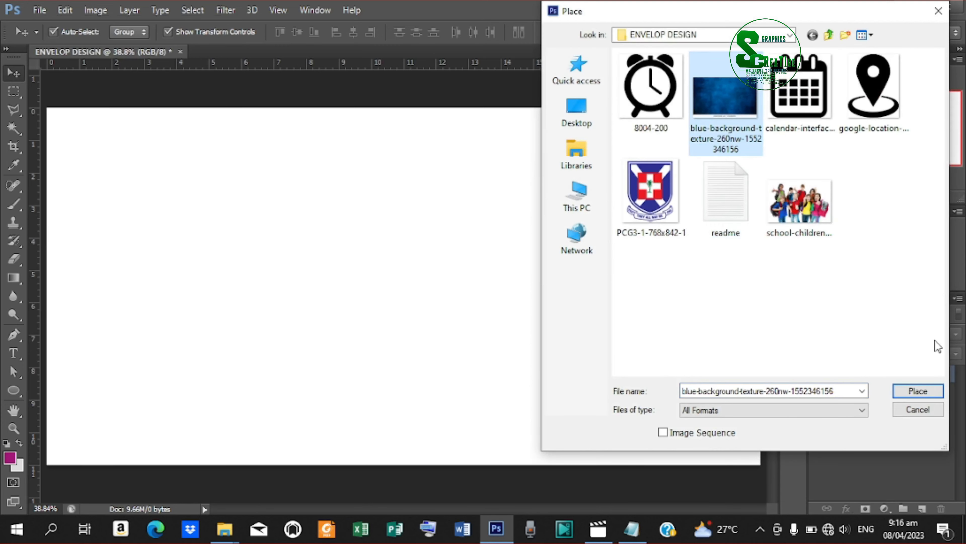
left_click(917, 391)
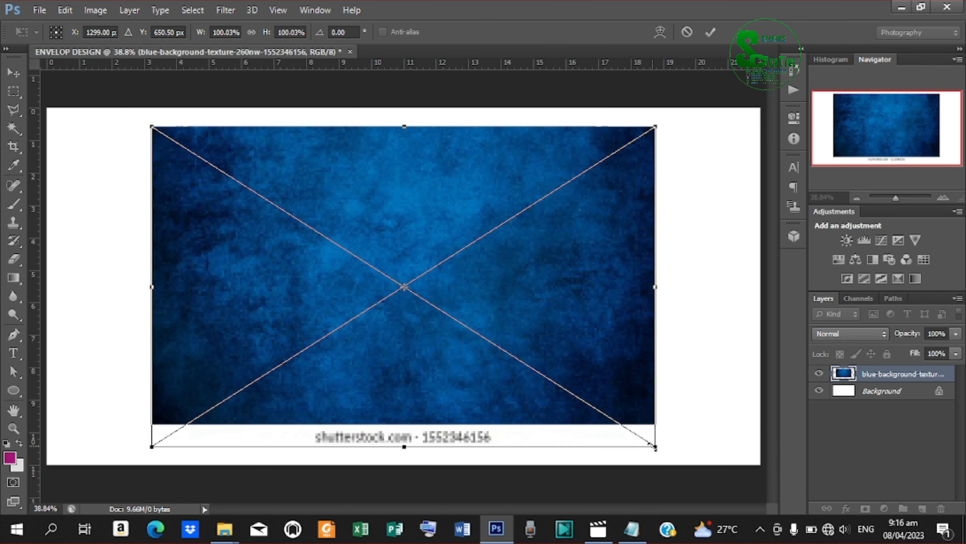
left_click_drag(652, 445, 768, 511)
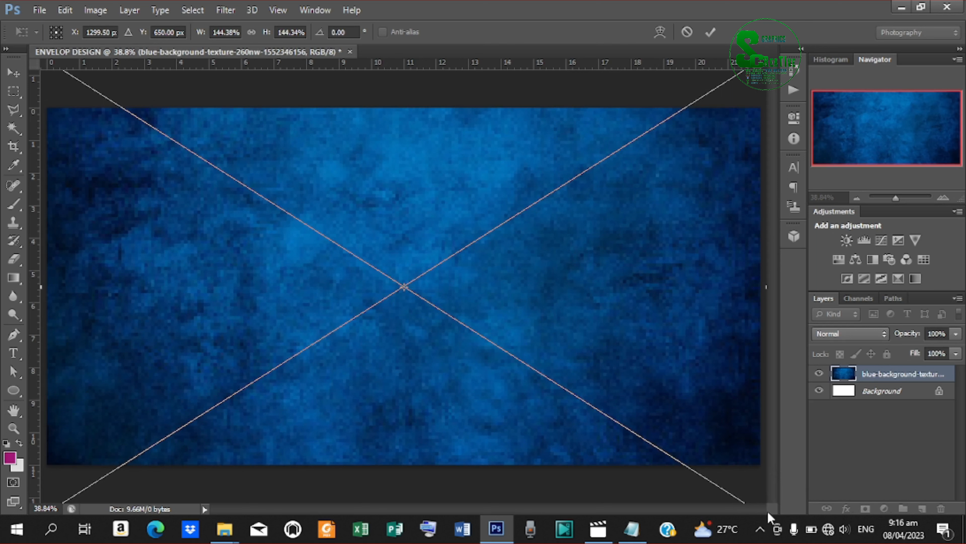
left_click(711, 32)
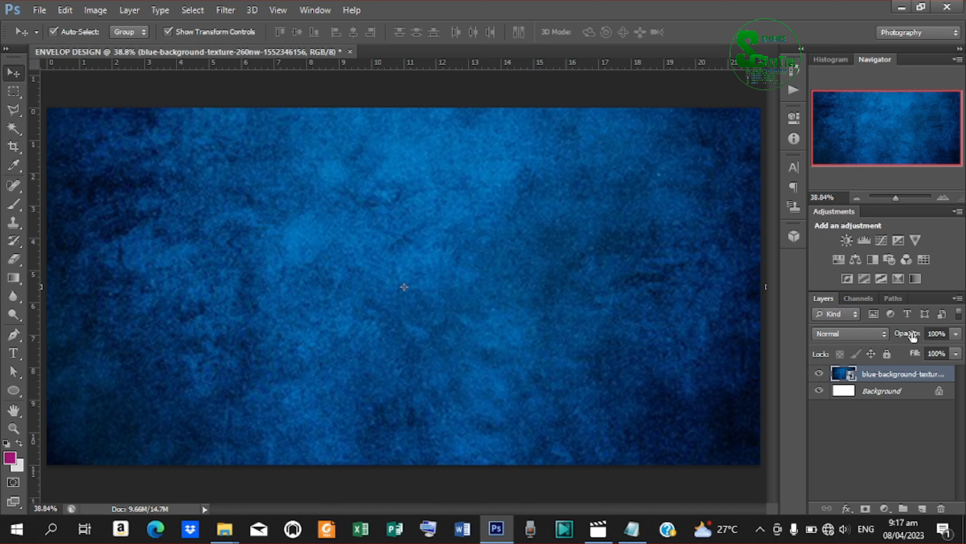
left_click_drag(908, 335, 894, 336)
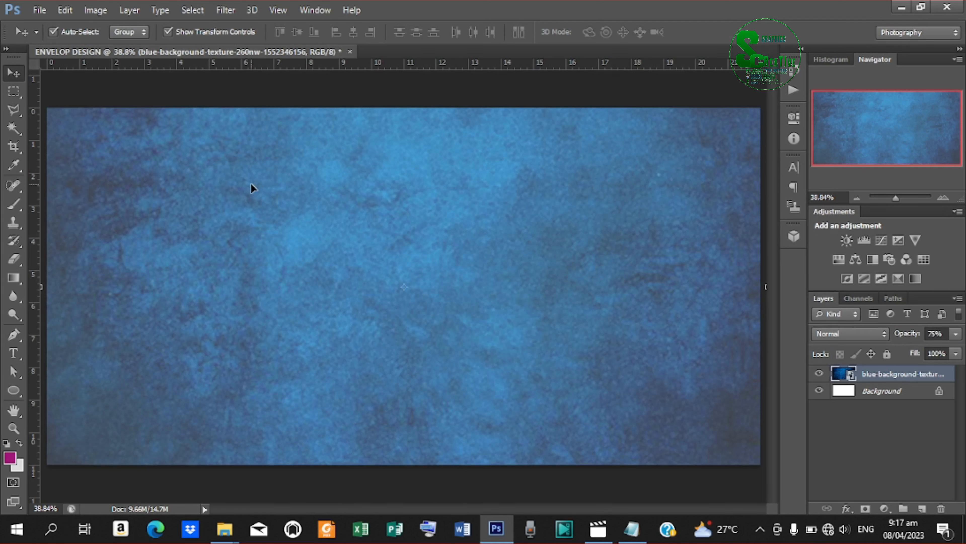
Draw a rounded rectangle with 40 px corner radius nearly filling the canvas.
left_click(17, 392)
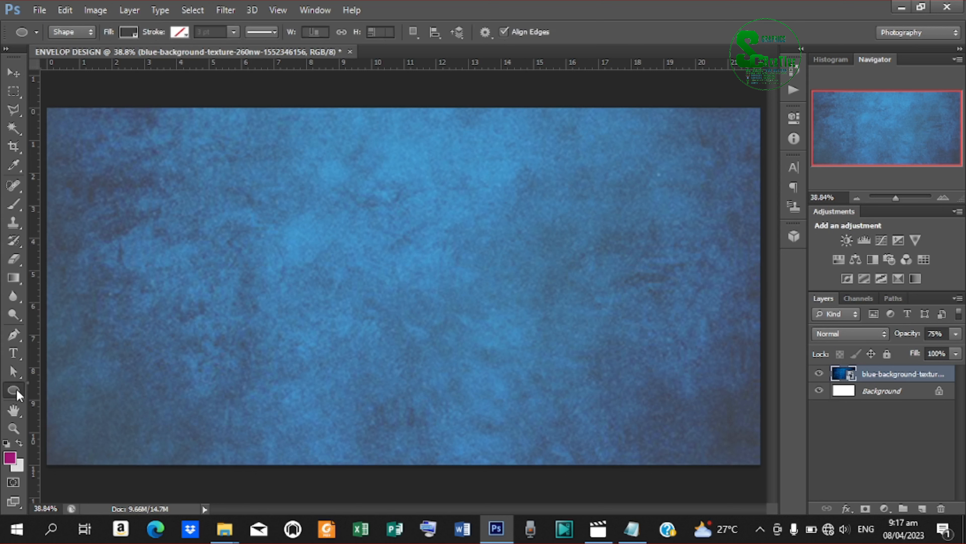
left_click(89, 402)
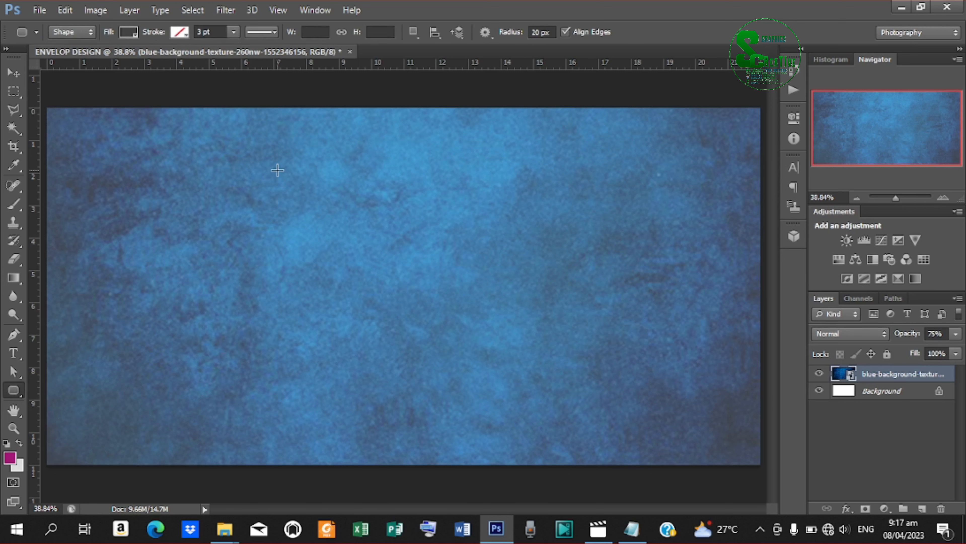
left_click_drag(278, 172, 465, 279)
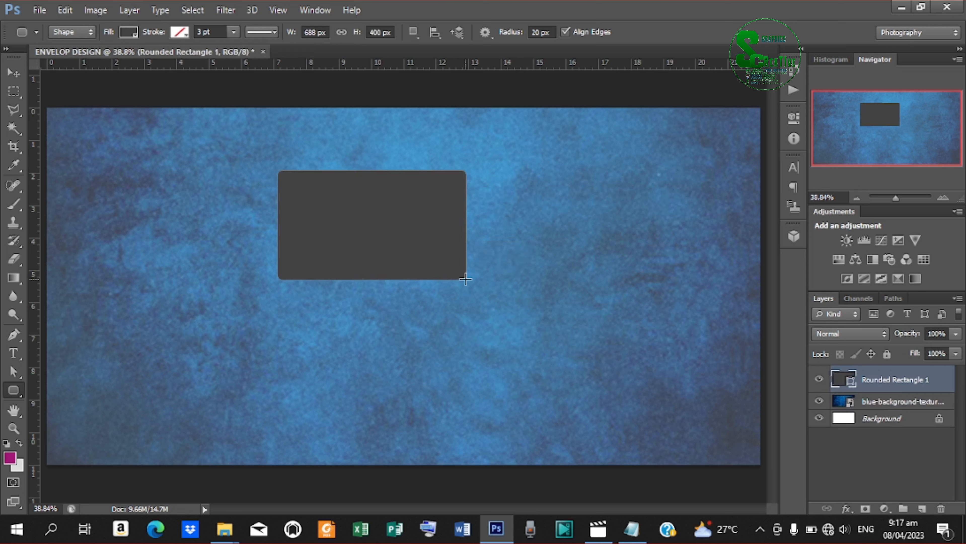
key("ctrl+z")
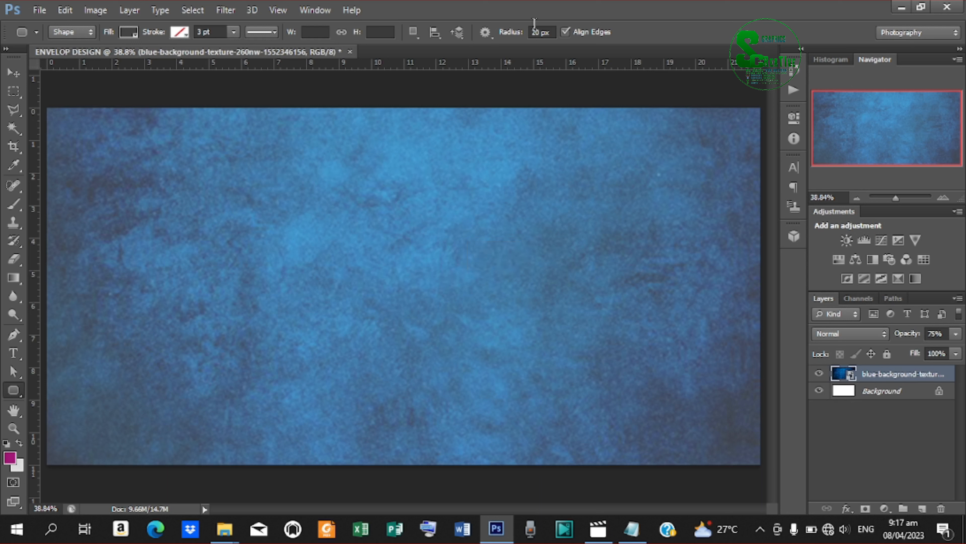
left_click(540, 33)
type("4")
left_click(61, 119)
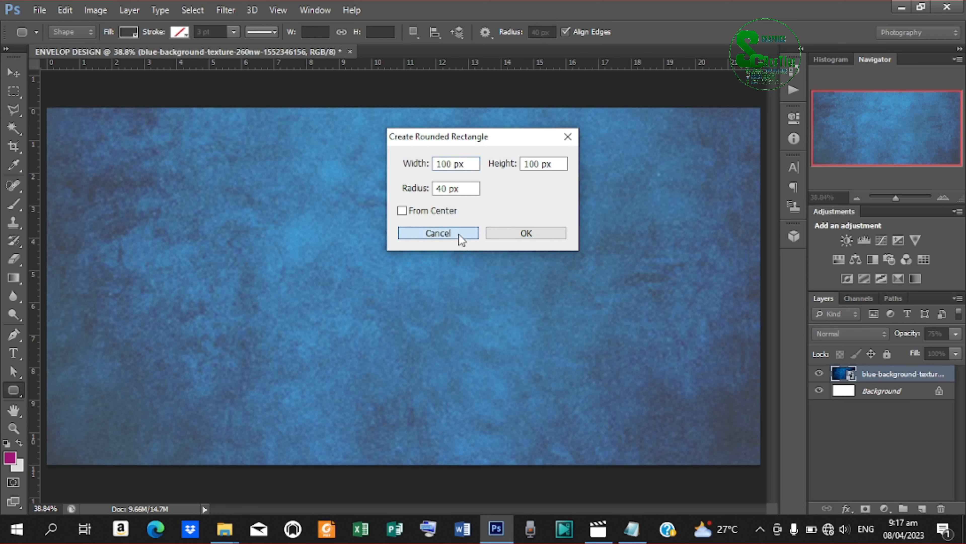
left_click(459, 235)
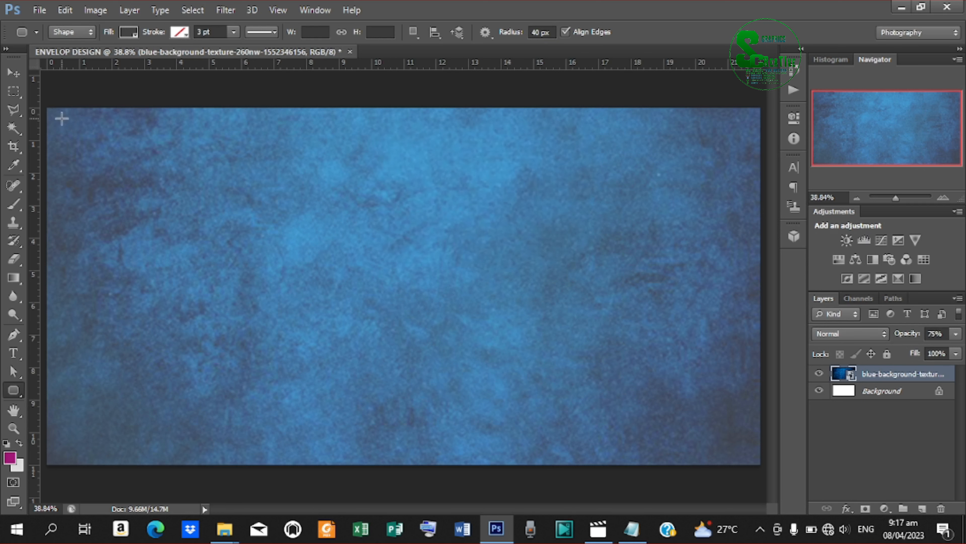
left_click_drag(61, 120, 747, 451)
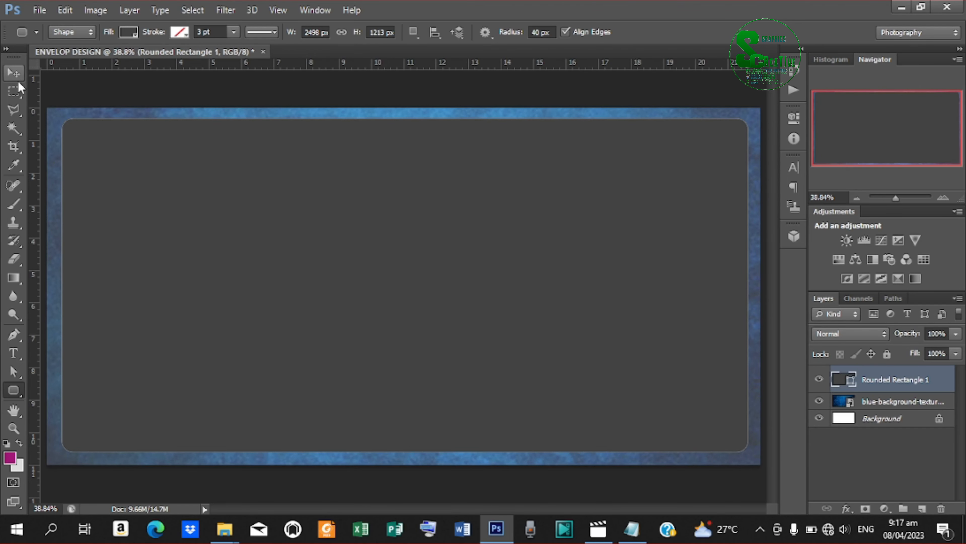
Align the rounded rectangle's vertical centre with the texture layer.
left_click(14, 73)
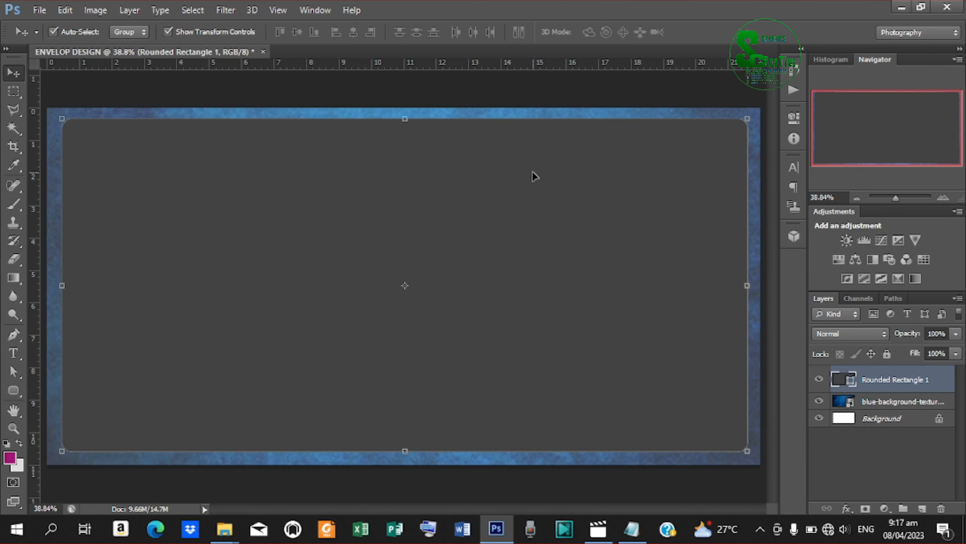
left_click(899, 403, "shift")
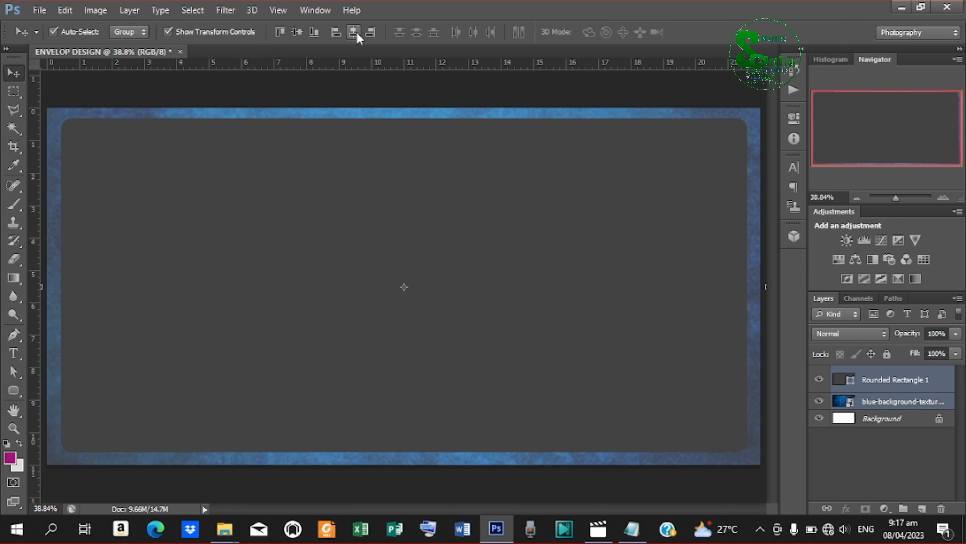
left_click(296, 33)
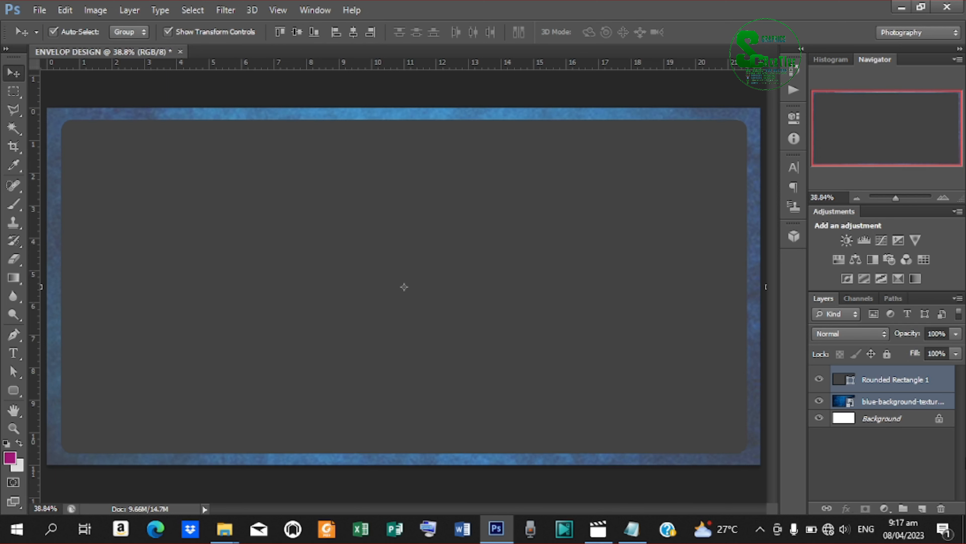
Change the rounded rectangle's fill colour to light grey #cdcdcd.
double_click(849, 384)
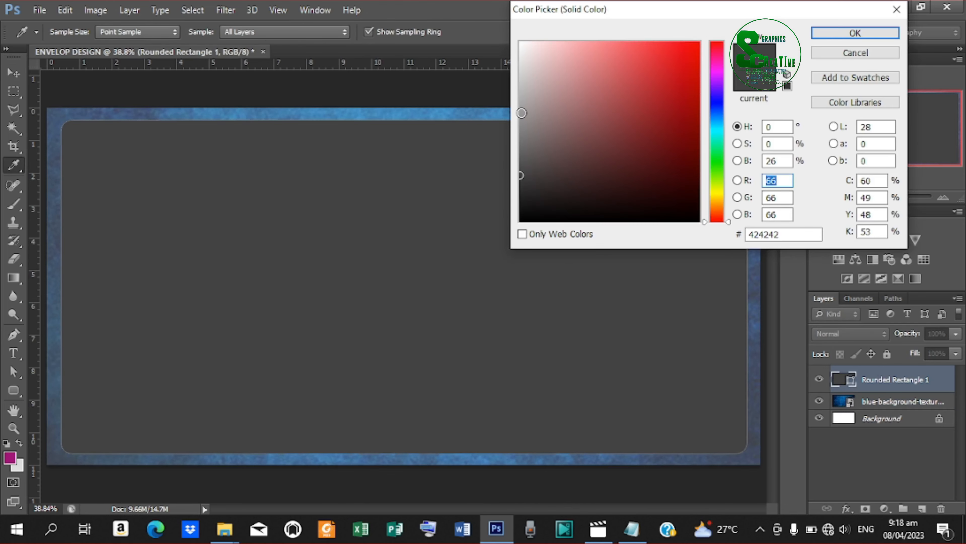
left_click_drag(521, 113, 512, 79)
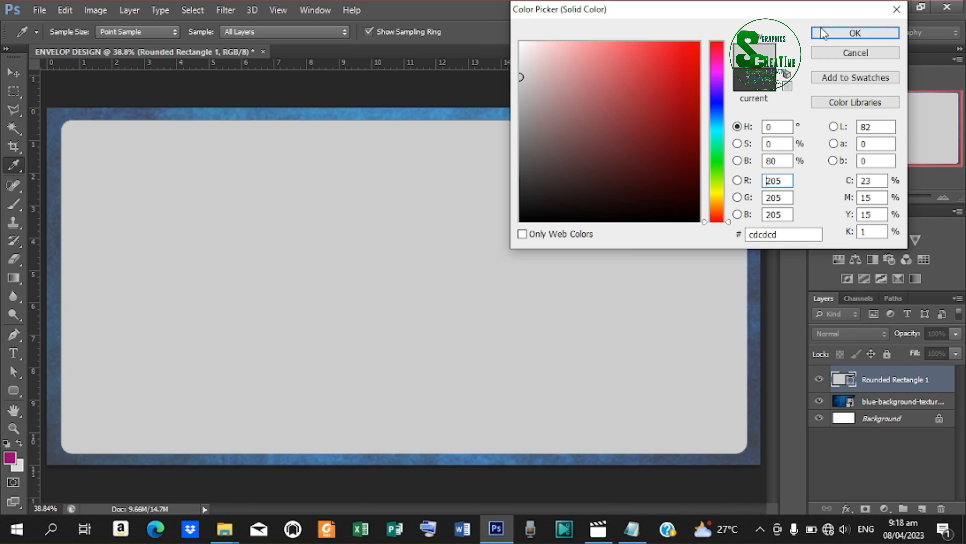
left_click(843, 33)
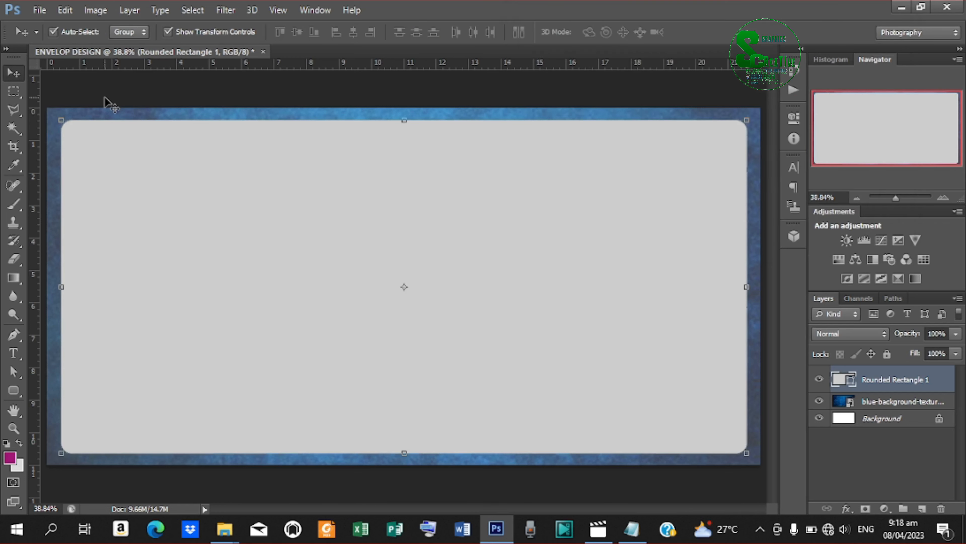
Place the school-children-png-28324 image into the design.
left_click(38, 10)
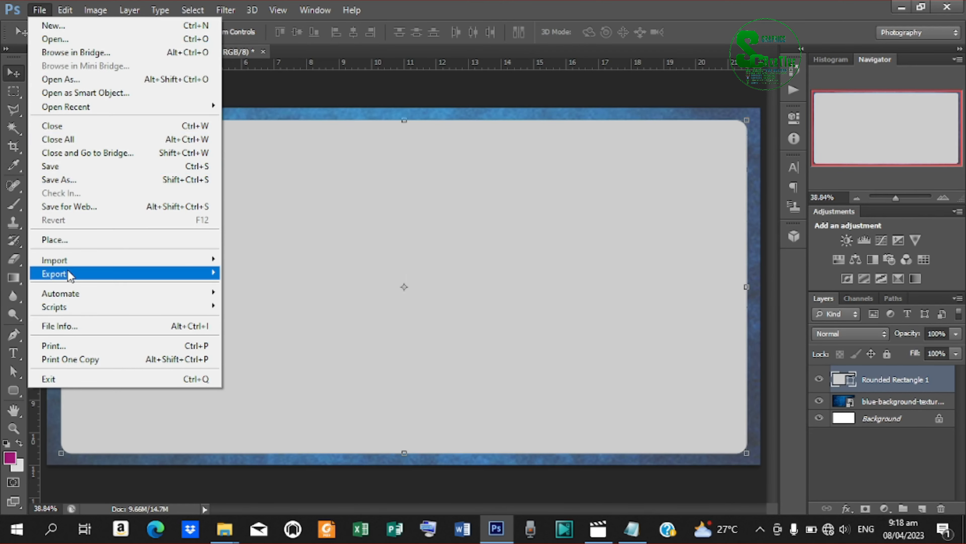
left_click(74, 241)
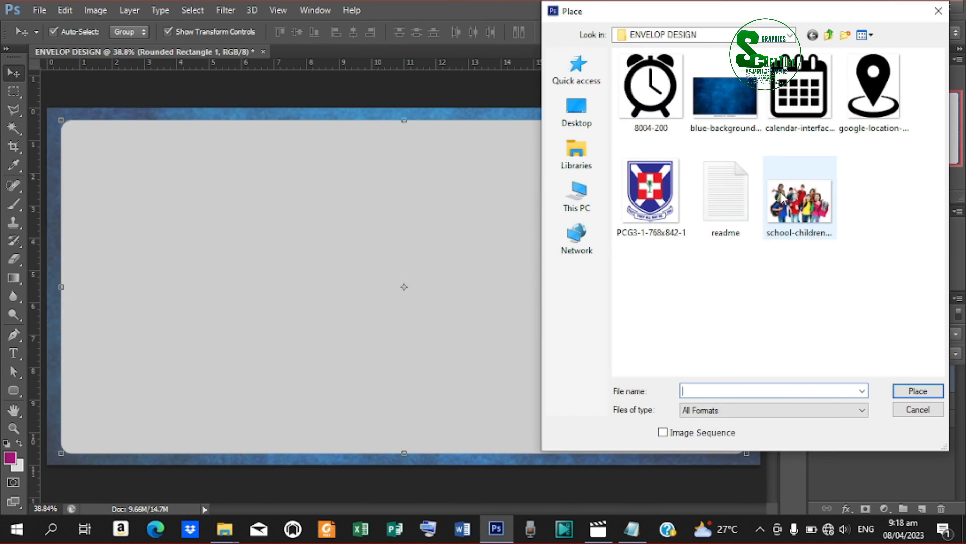
left_click(811, 204)
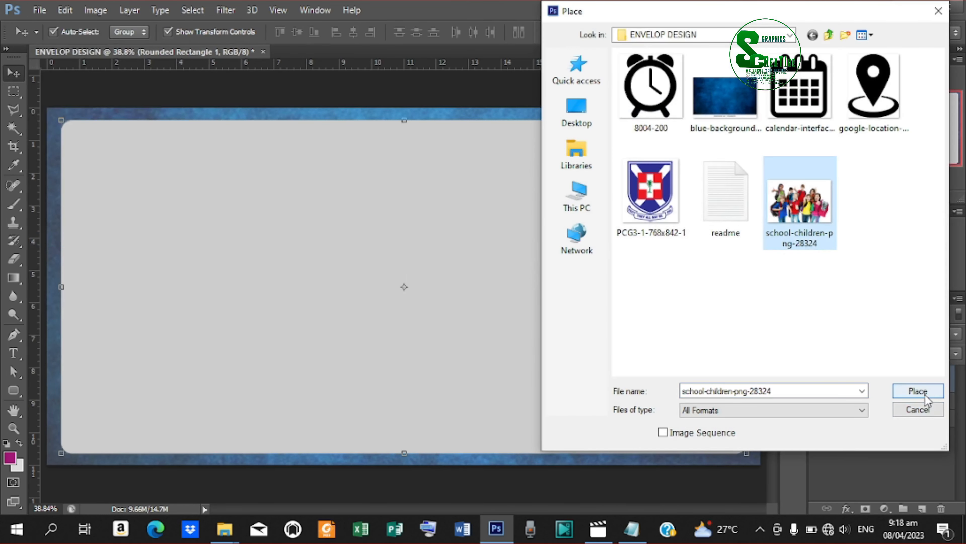
left_click(916, 392)
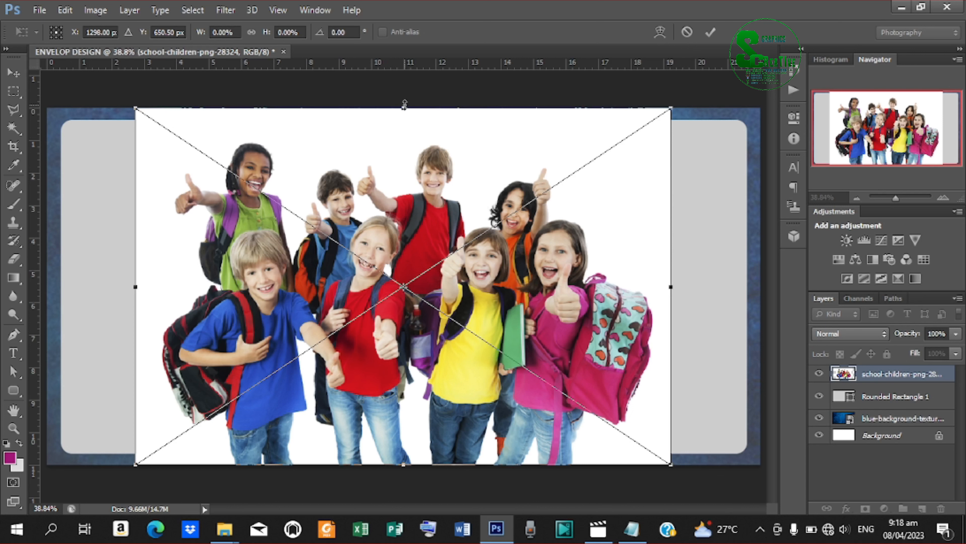
Stretch the photo to cover the card and clip it to the rounded rectangle.
left_click_drag(407, 107, 406, 121)
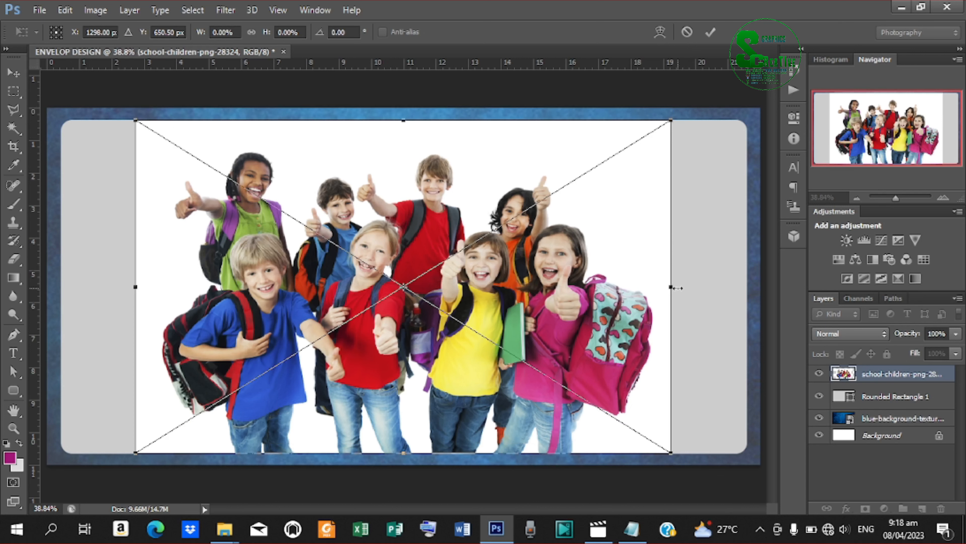
left_click_drag(667, 288, 744, 287)
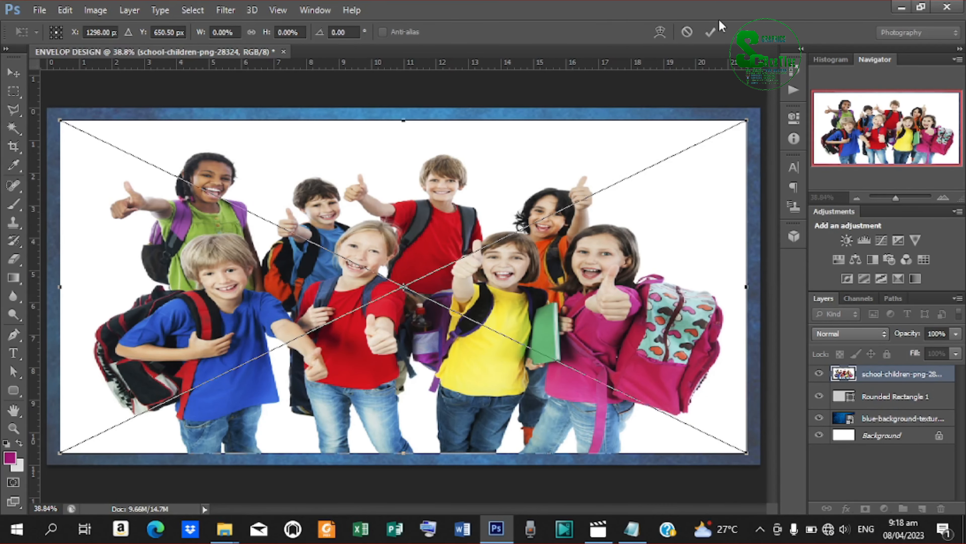
left_click(705, 38)
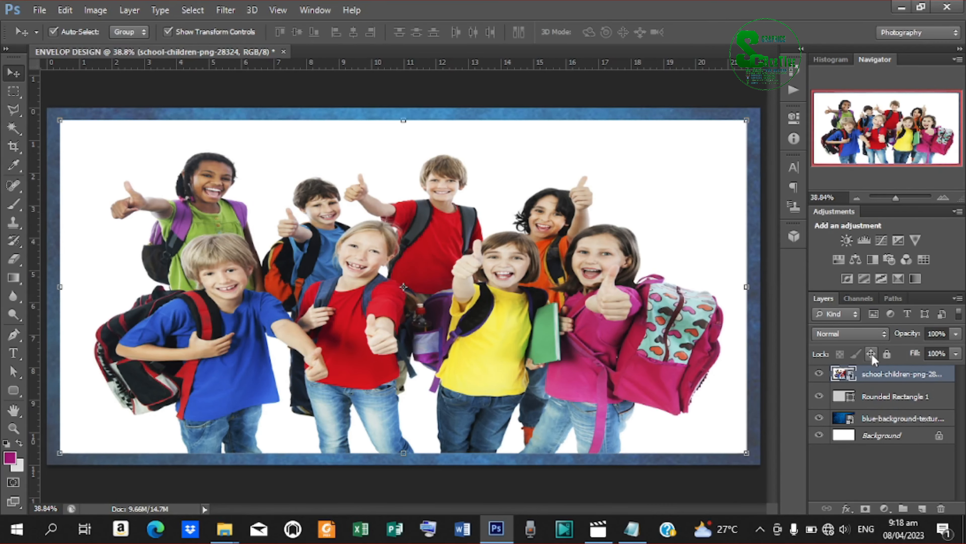
right_click(881, 374)
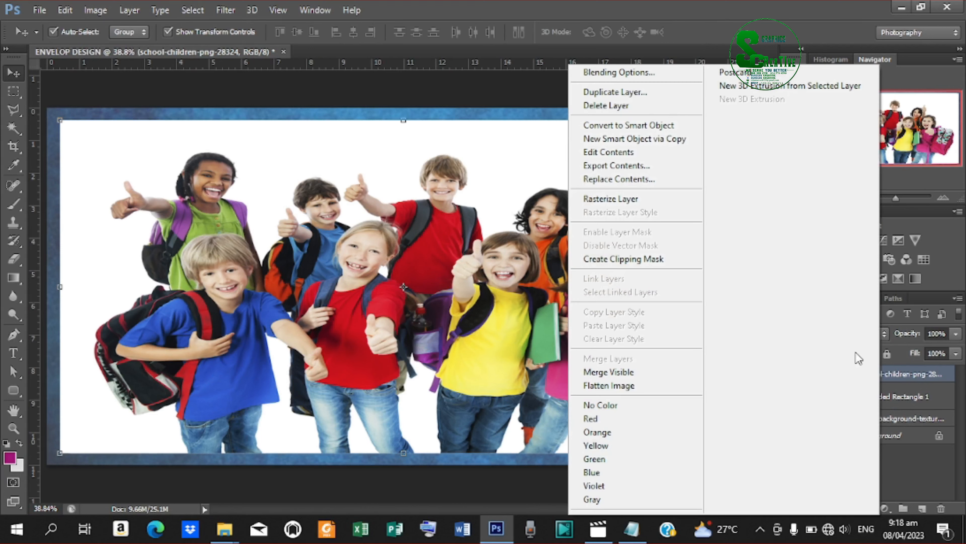
left_click(662, 260)
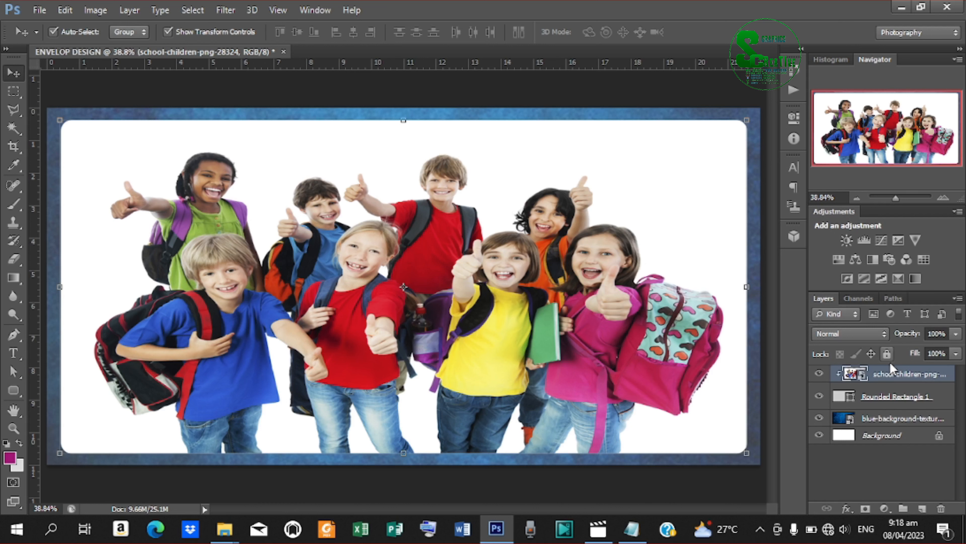
Rasterize the photo layer and delete its main white background with the Magic Wand.
right_click(873, 375)
left_click(624, 198)
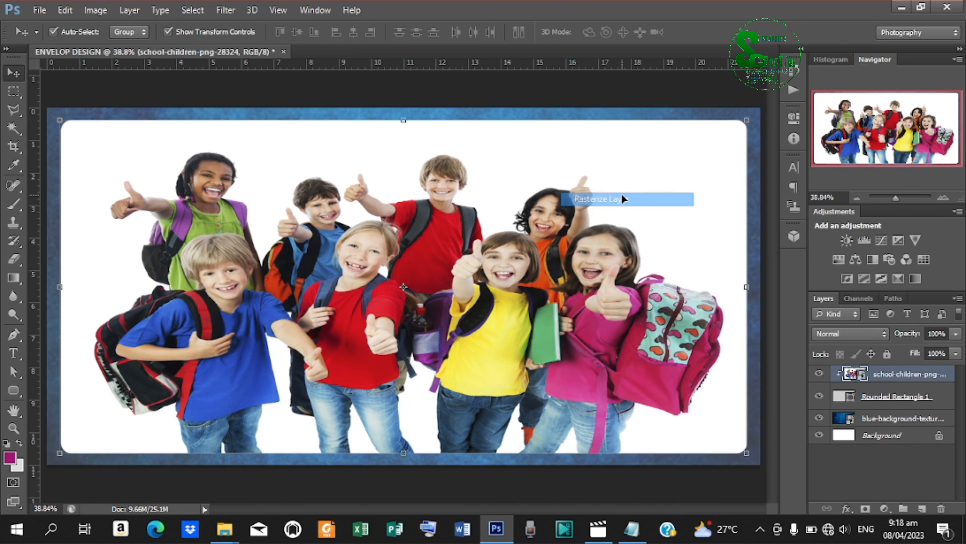
left_click(20, 126)
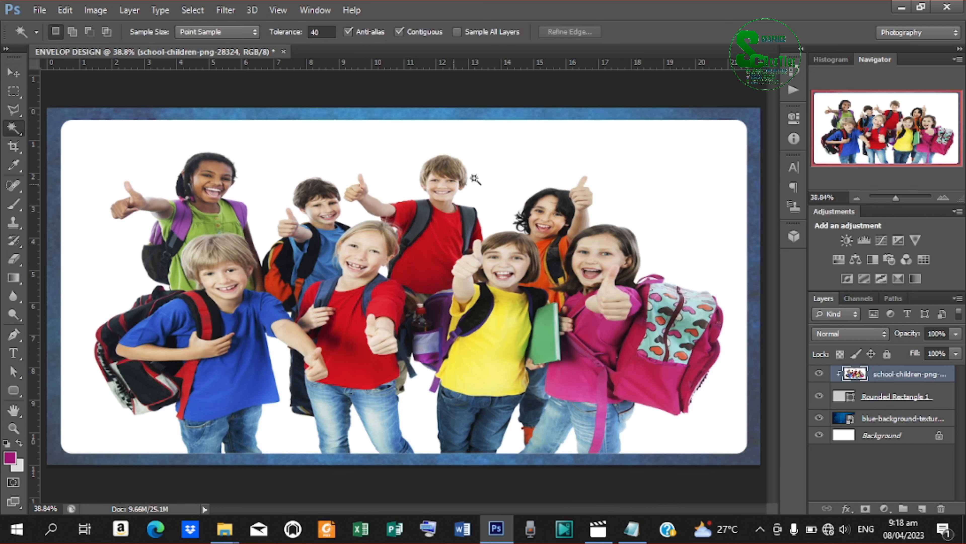
left_click(497, 199)
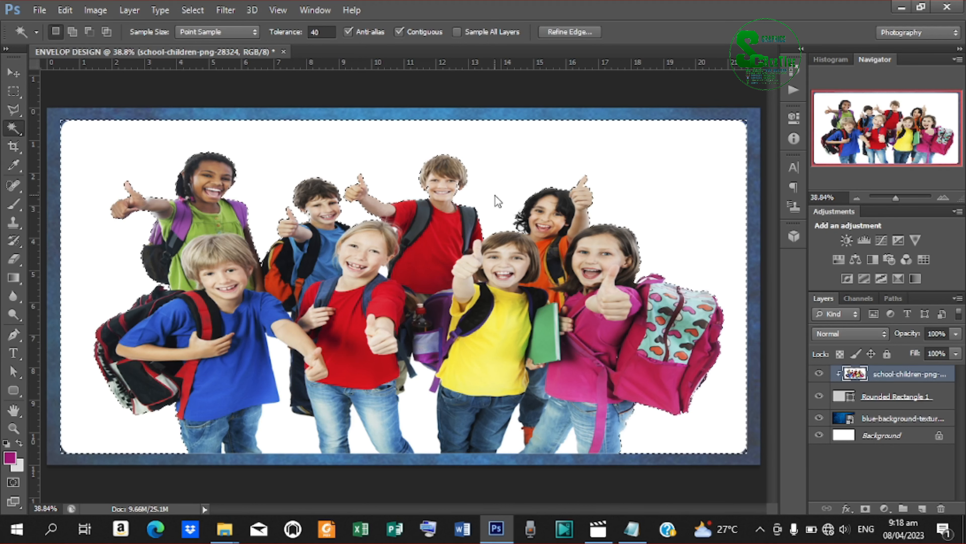
key("Delete")
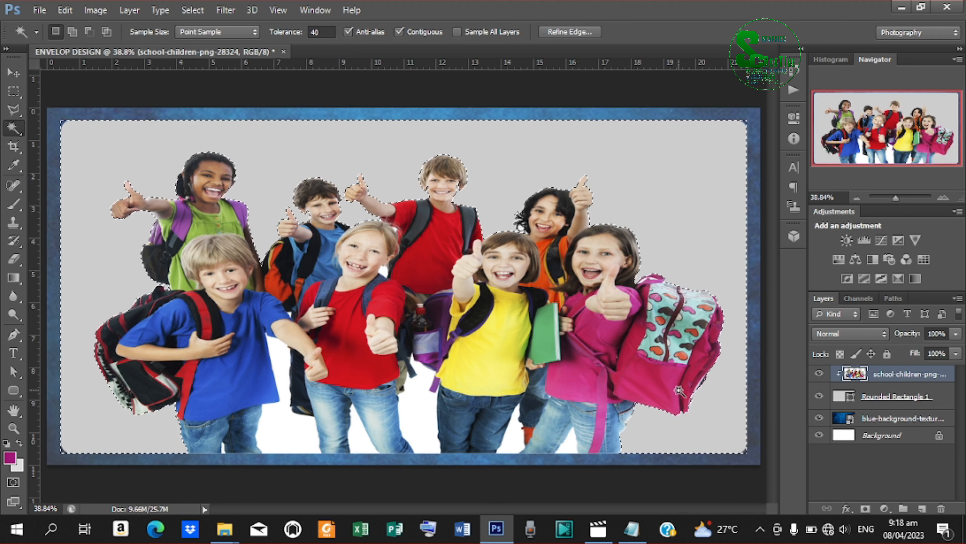
Delete the remaining white gaps between the children's legs, then deselect.
left_click(435, 413)
key("Delete")
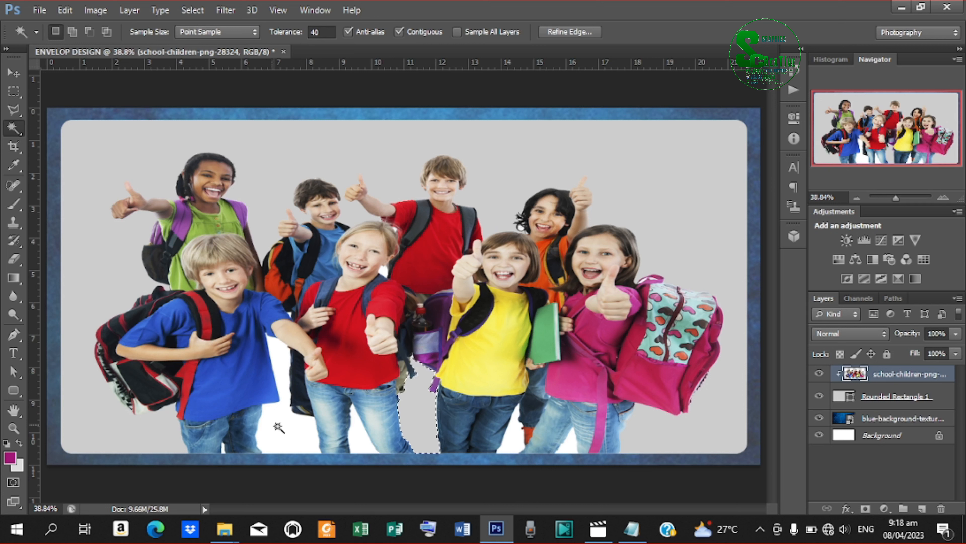
left_click(282, 431)
key("Delete")
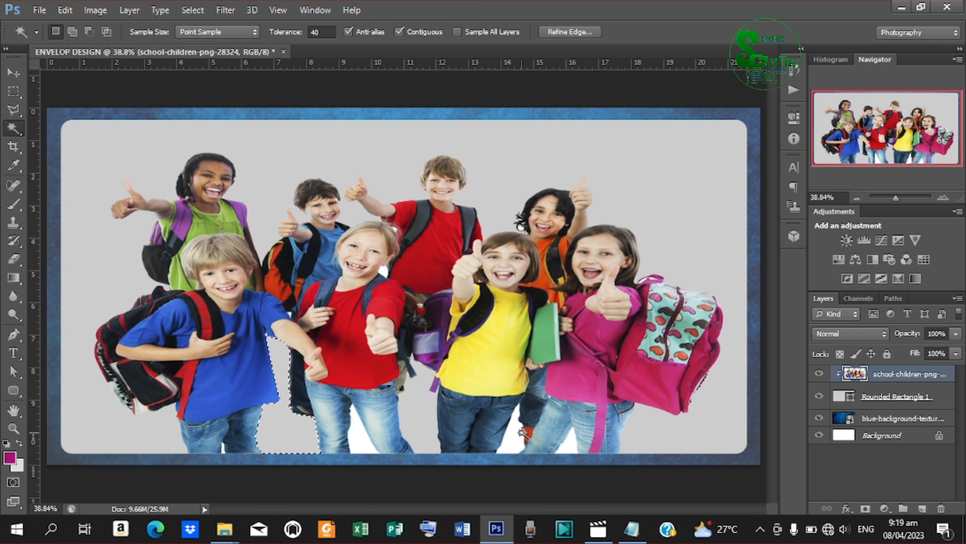
left_click(519, 437)
key("Delete")
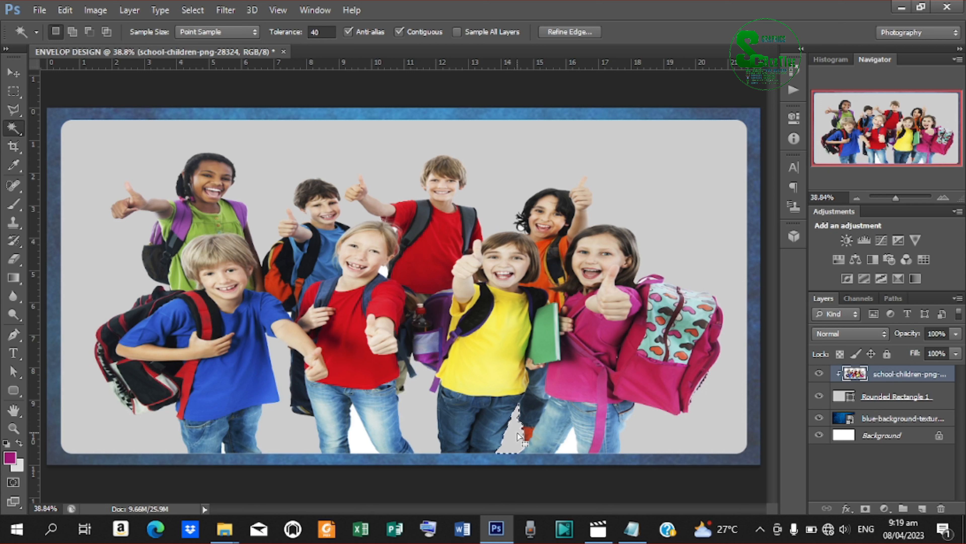
left_click(569, 449)
key("Delete")
key("ctrl+d")
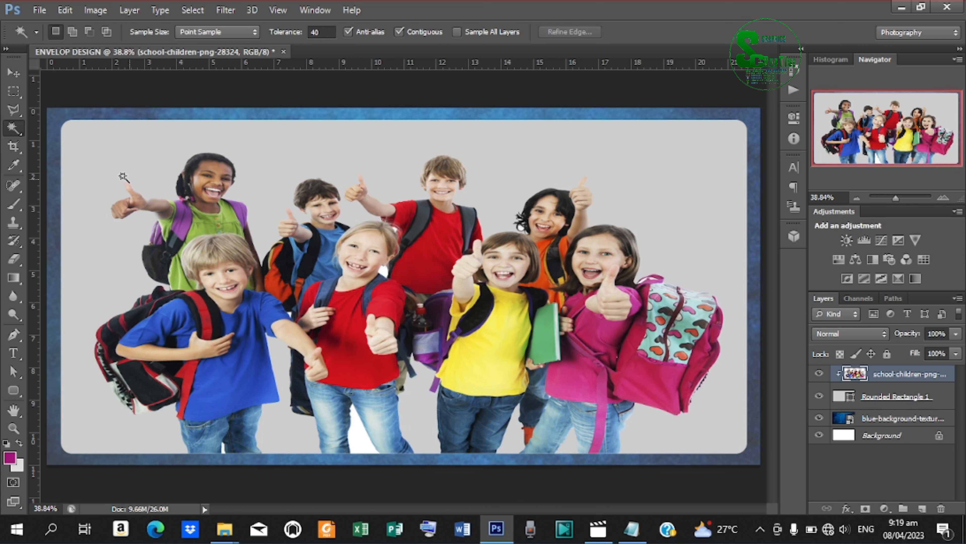
Set the children photo layer's opacity to 7%.
left_click(13, 73)
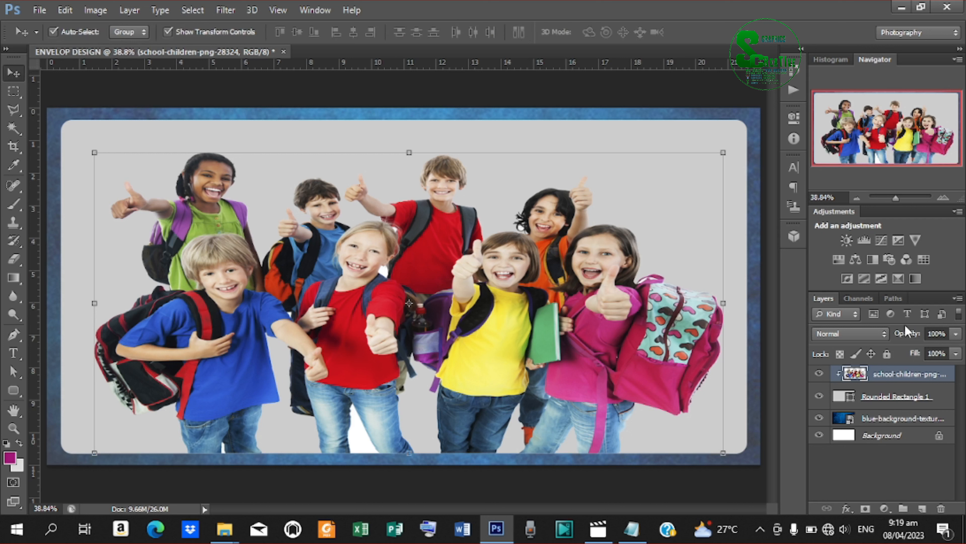
left_click_drag(912, 335, 847, 338)
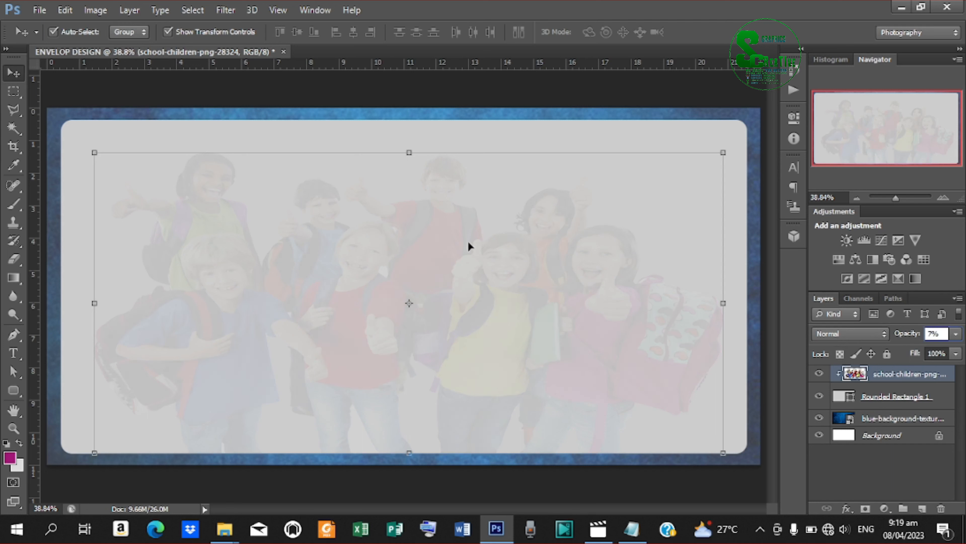
key("Return")
Start a text layer near the card's top and set the font size to 48.18 pt.
left_click(14, 352)
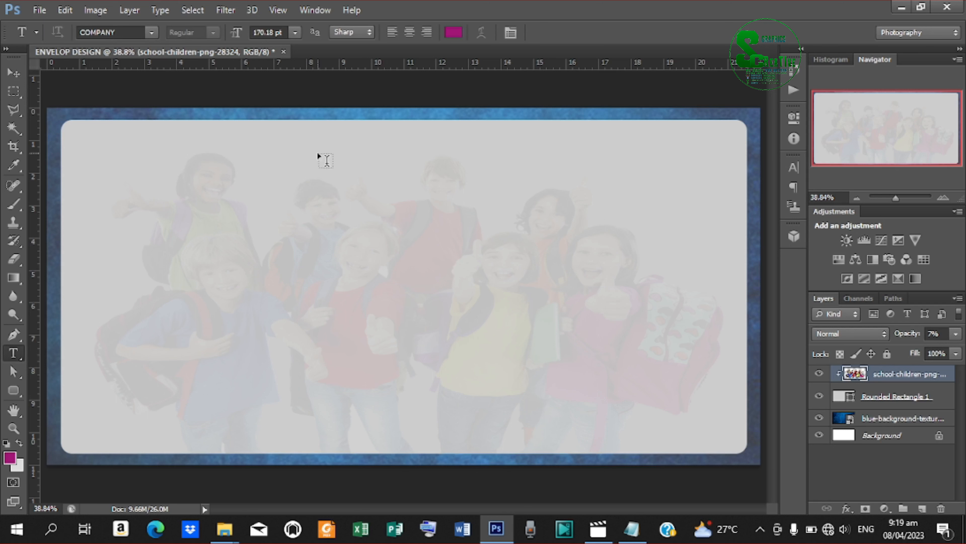
left_click(321, 169)
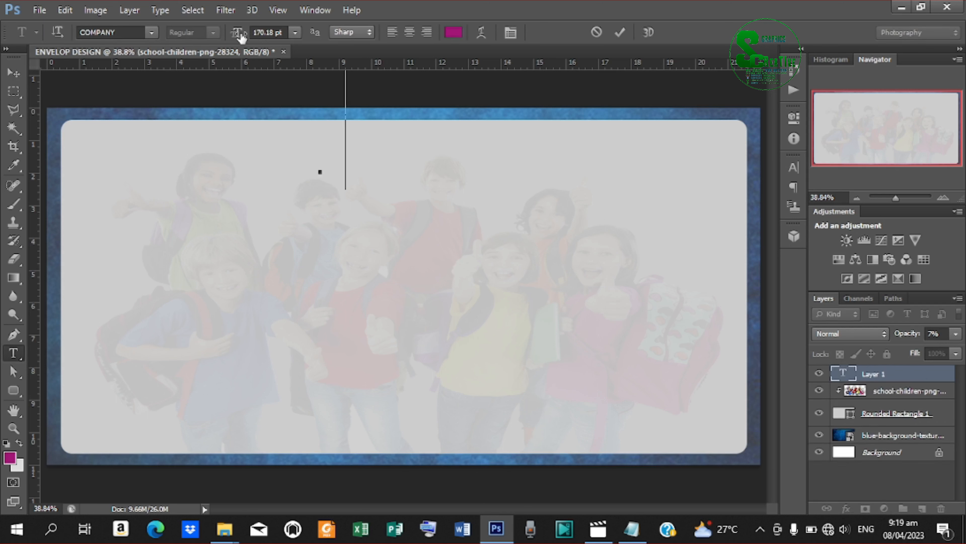
left_click(258, 35)
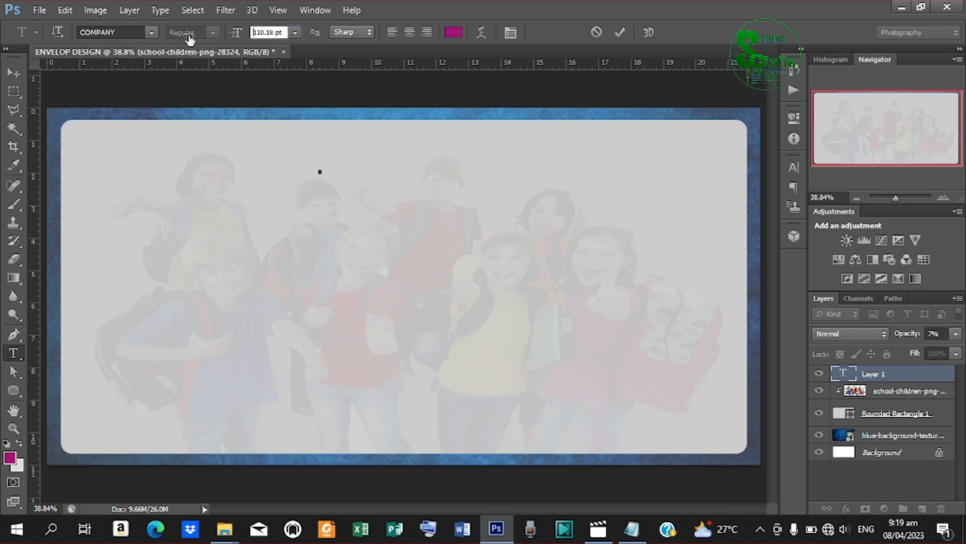
left_click_drag(133, 34, 158, 30)
left_click_drag(238, 34, 236, 35)
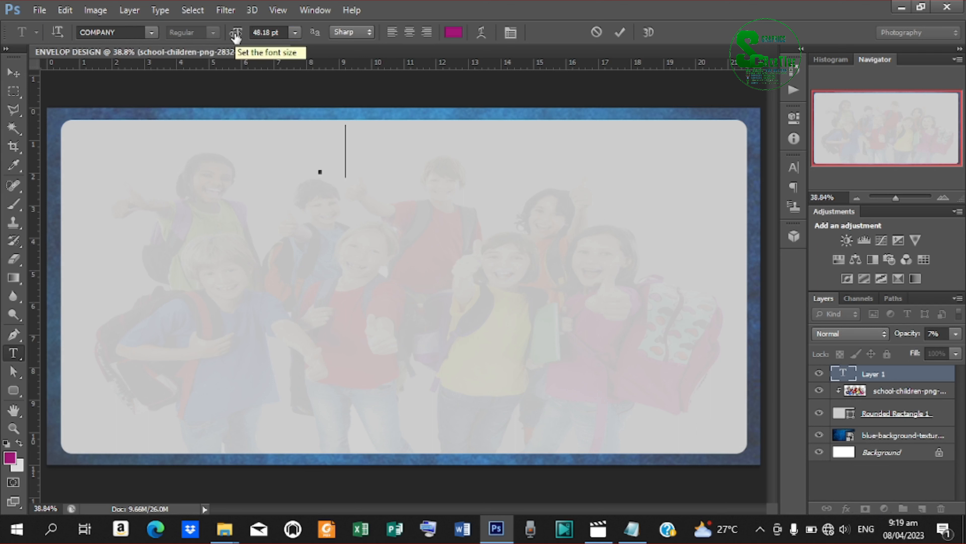
Set the font to Lato and bring up the readme notes in Notepad.
left_click(154, 32)
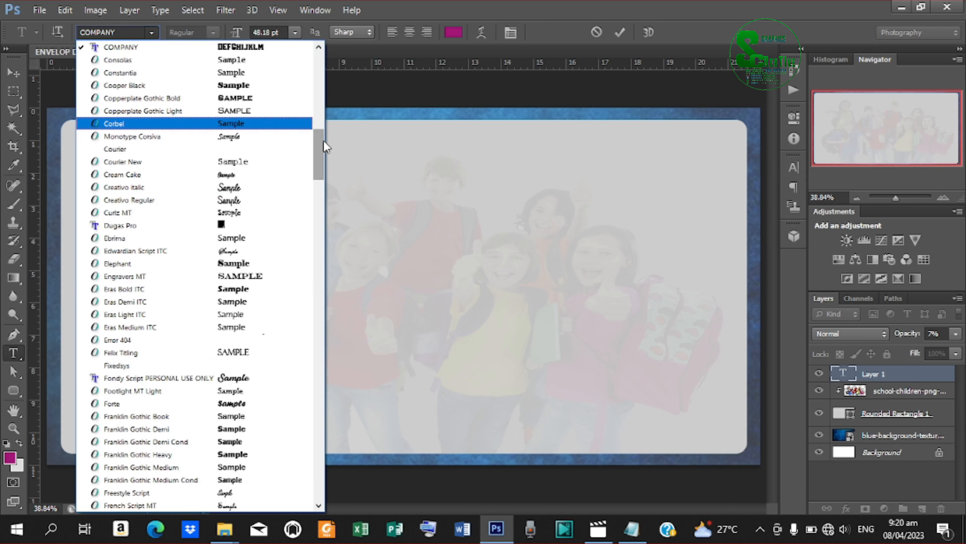
left_click_drag(325, 147, 325, 230)
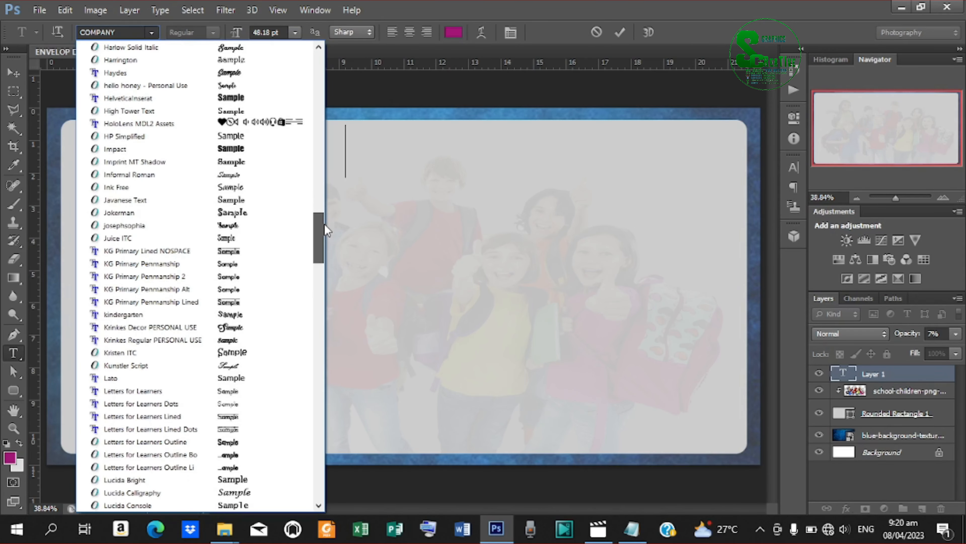
left_click(115, 377)
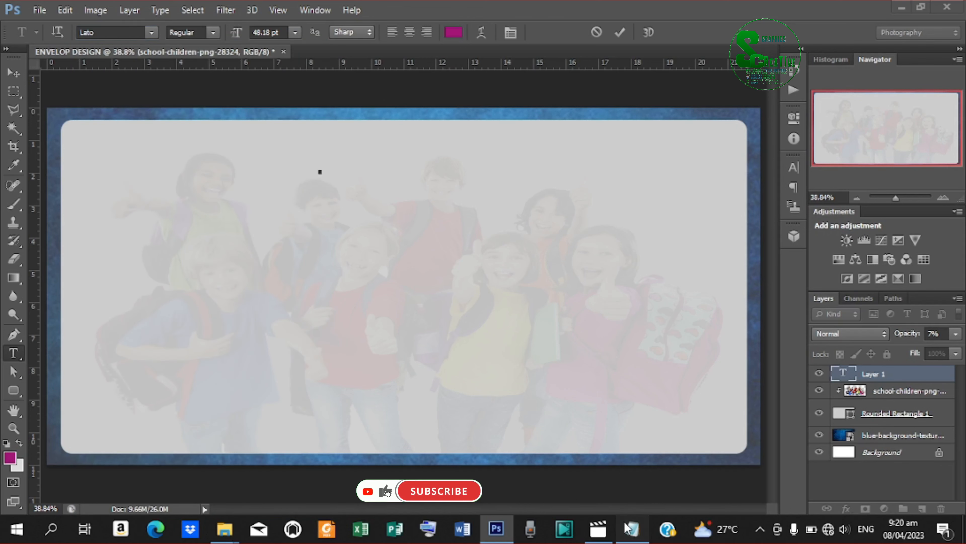
left_click(629, 528)
Copy the line 'PRESBYTERIAN CHURCH, GHANA' from Notepad, then minimize Notepad.
left_click(370, 169)
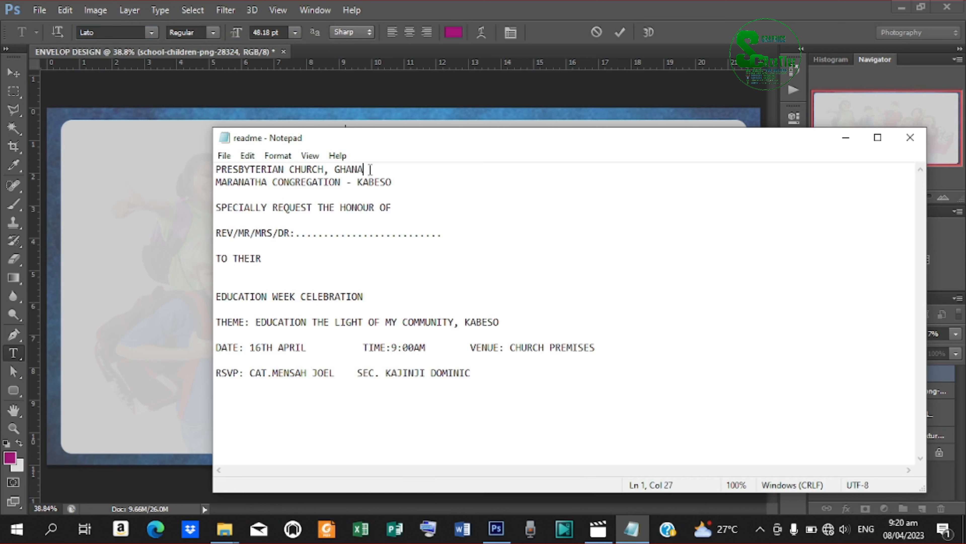
left_click_drag(370, 169, 215, 173)
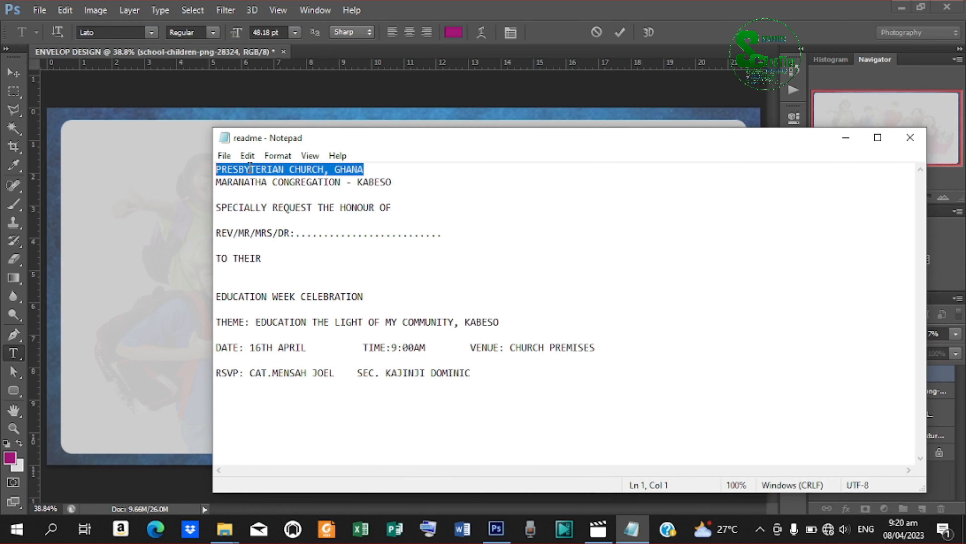
right_click(269, 170)
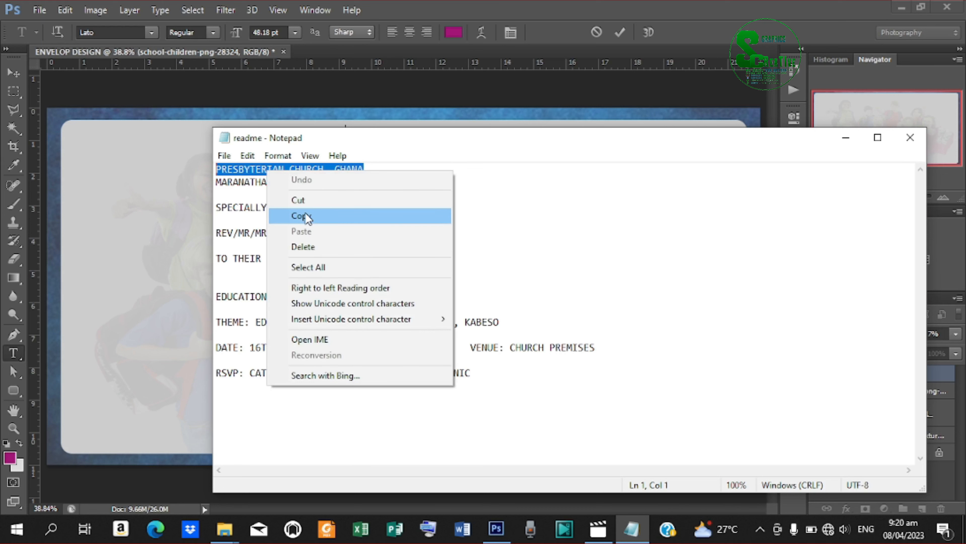
left_click(306, 215)
left_click(841, 137)
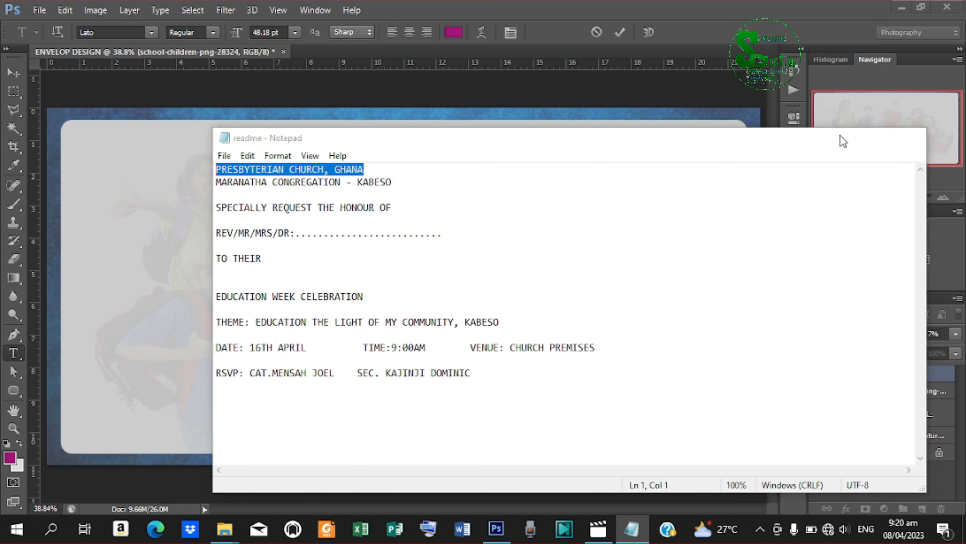
Paste the PRESBYTERIAN CHURCH, GHANA text and move the headline to the card's left edge.
key("ctrl+v")
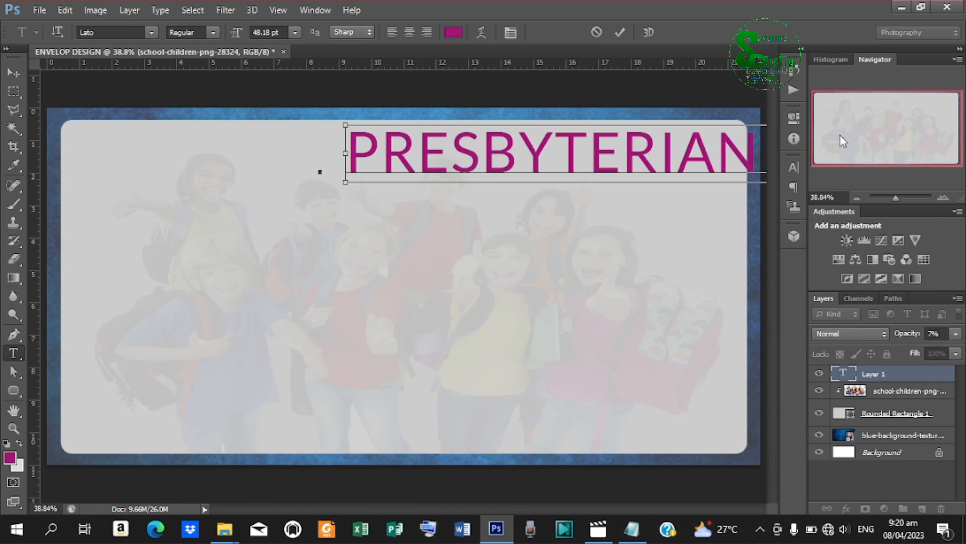
left_click(623, 26)
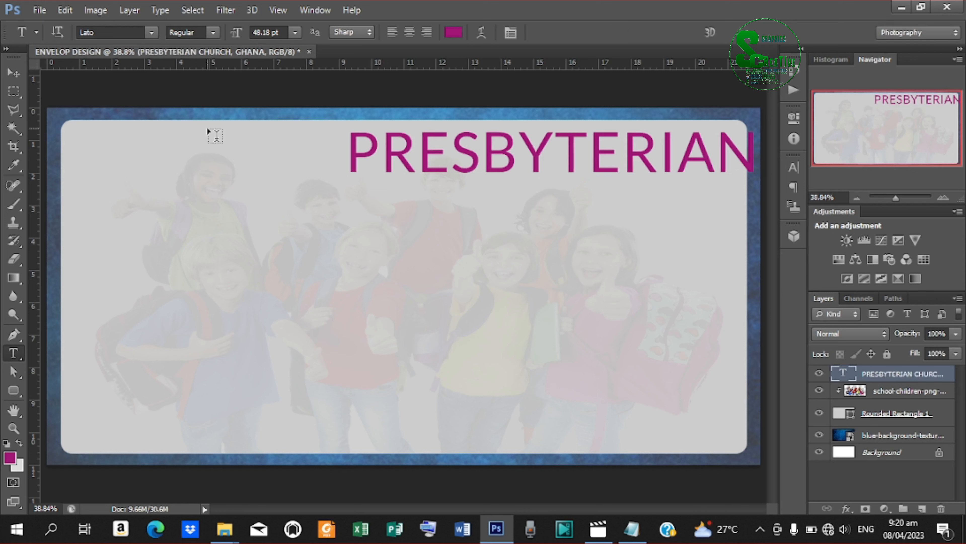
left_click(14, 73)
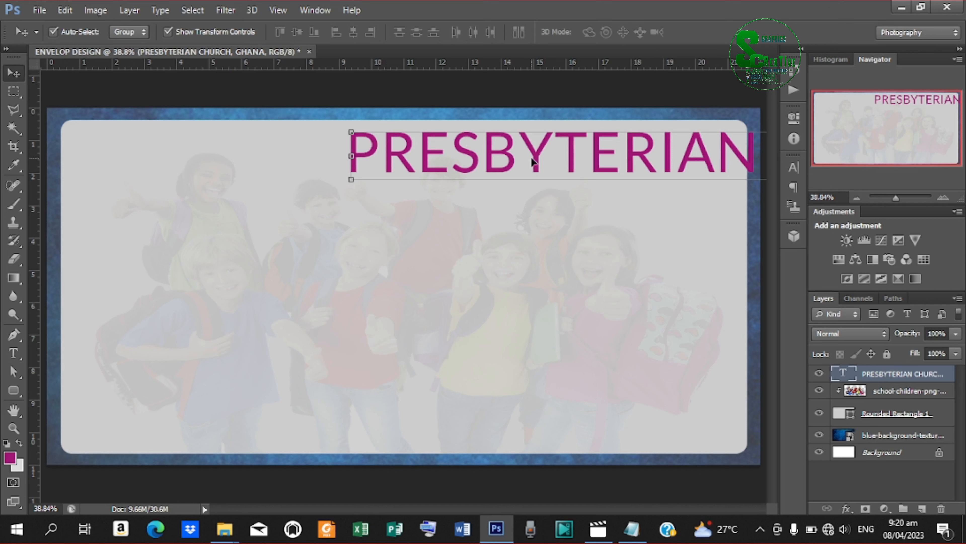
left_click_drag(532, 162, 248, 158)
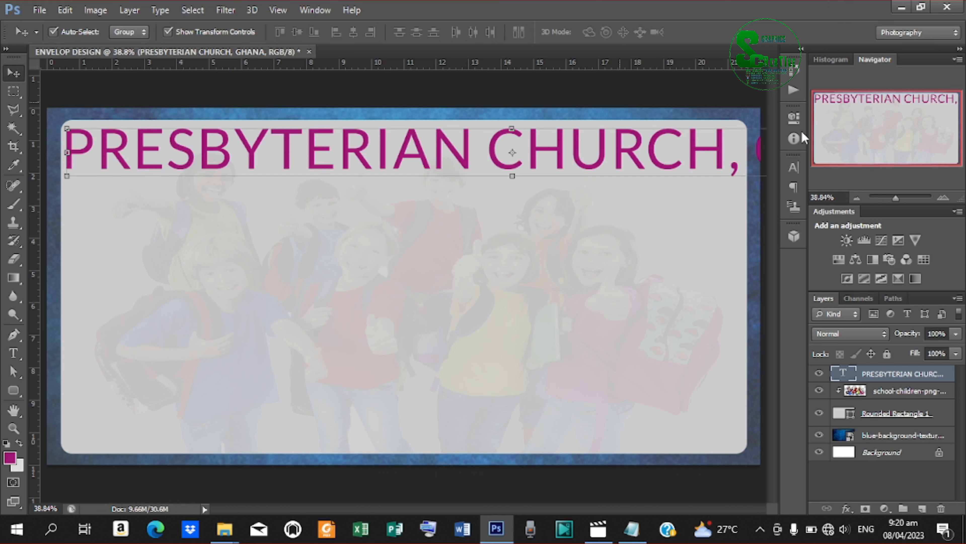
Set the headline to 24.18 pt, Black weight, with tracking 5.
left_click(789, 169)
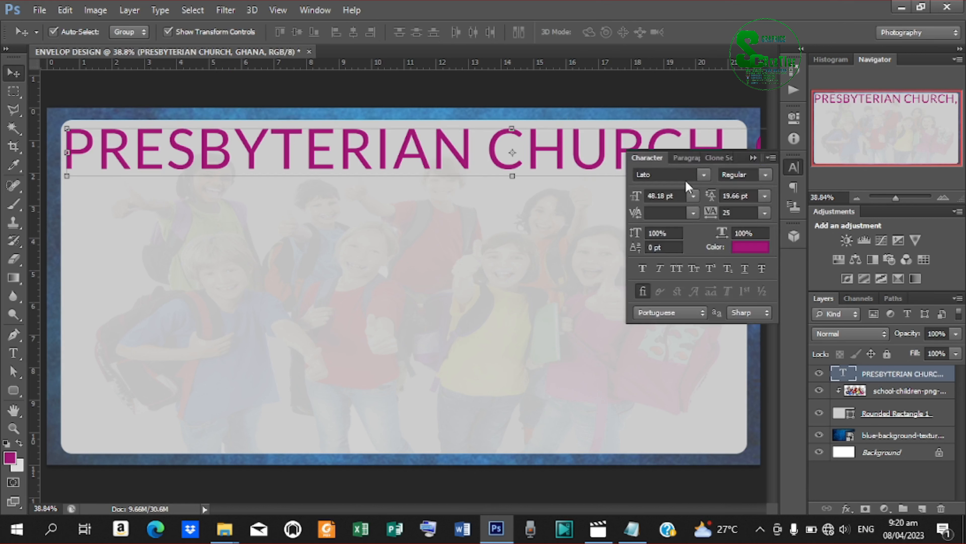
left_click_drag(635, 195, 628, 196)
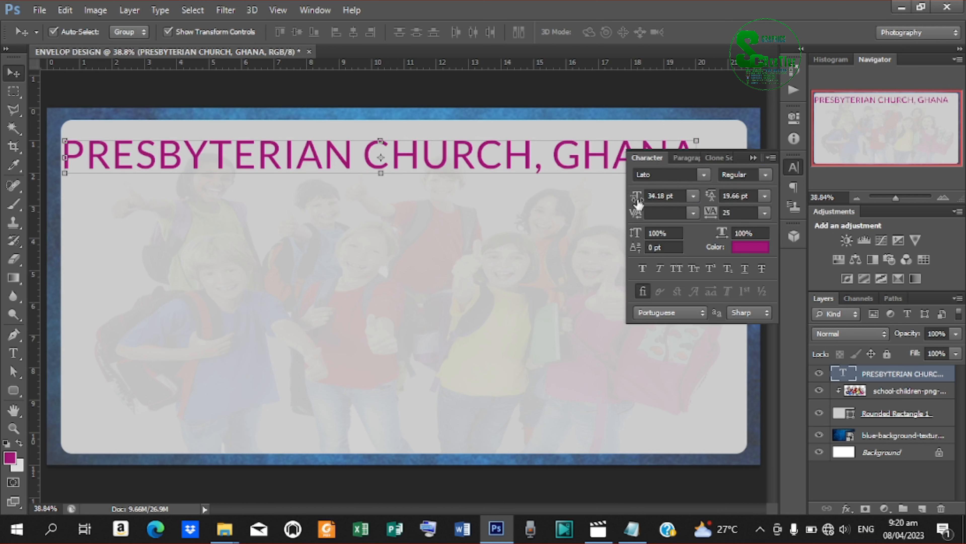
left_click_drag(633, 203, 630, 204)
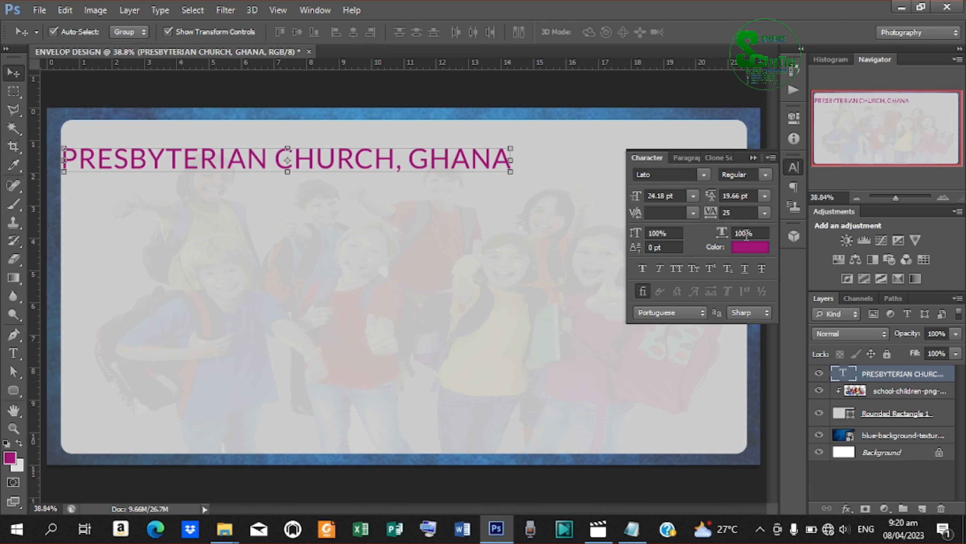
left_click(762, 175)
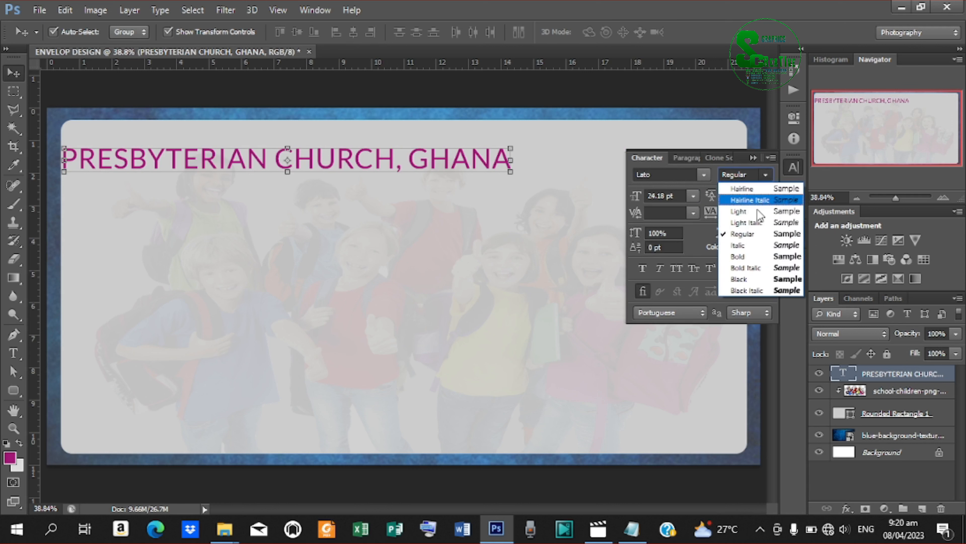
left_click(746, 276)
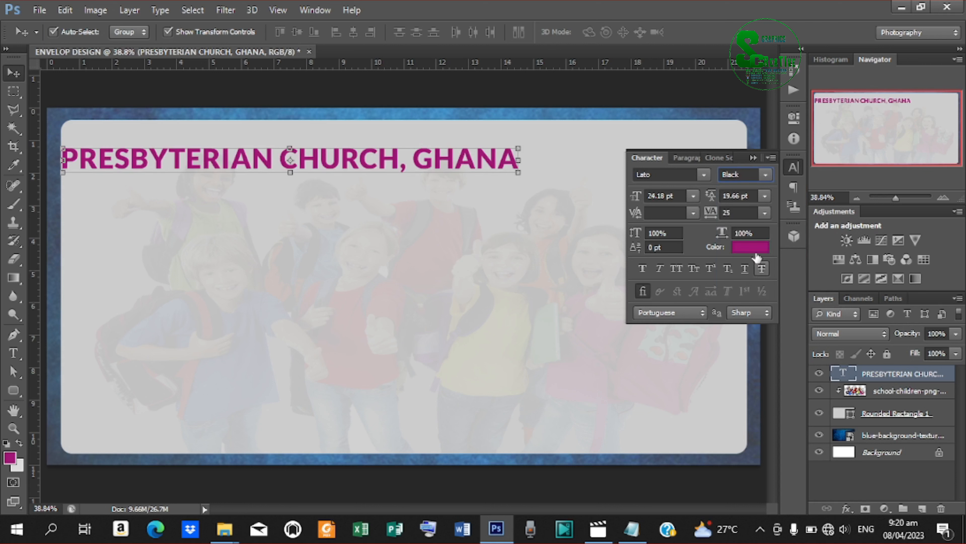
left_click(764, 213)
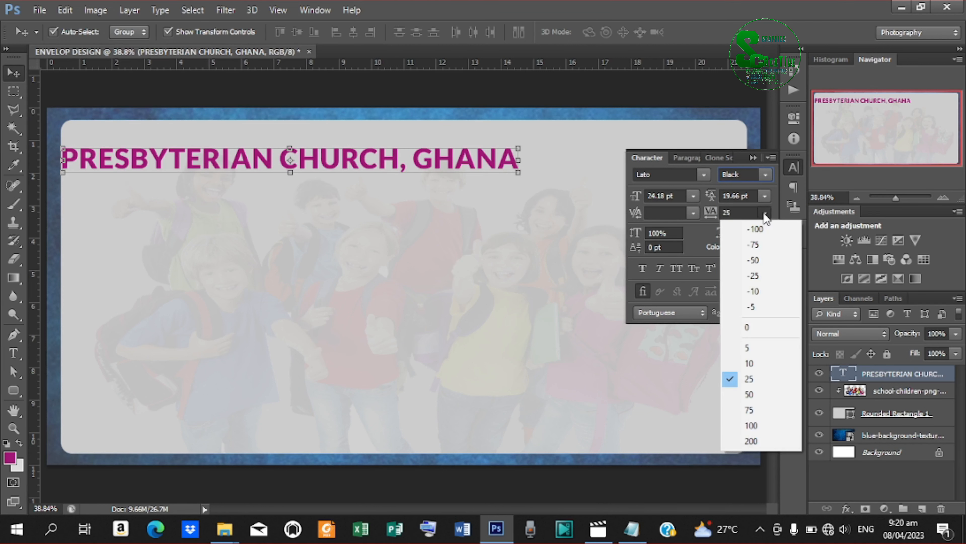
left_click(753, 348)
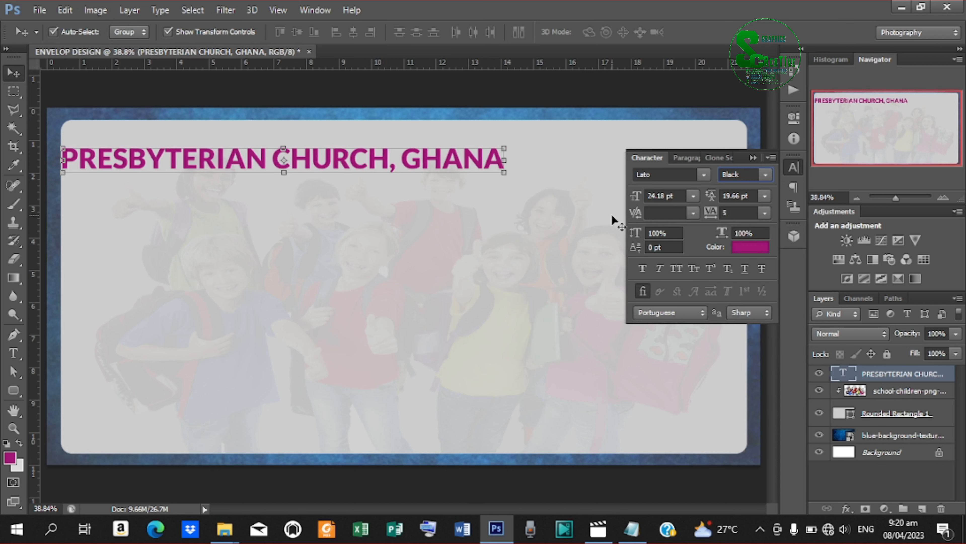
Change the headline colour to black (000000).
left_click(742, 248)
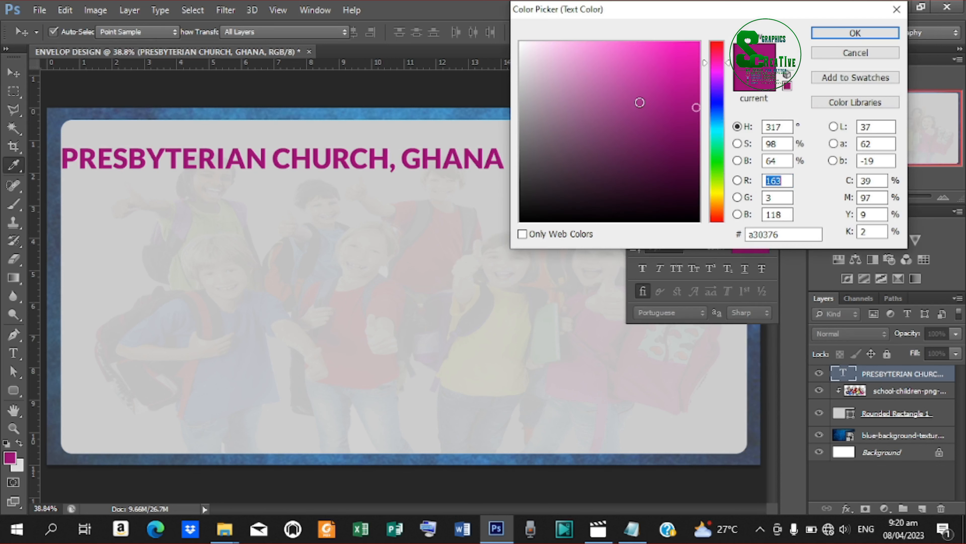
mouse_move(553, 99)
left_mouse_down()
mouse_move(535, 199)
mouse_move(497, 269)
left_mouse_up()
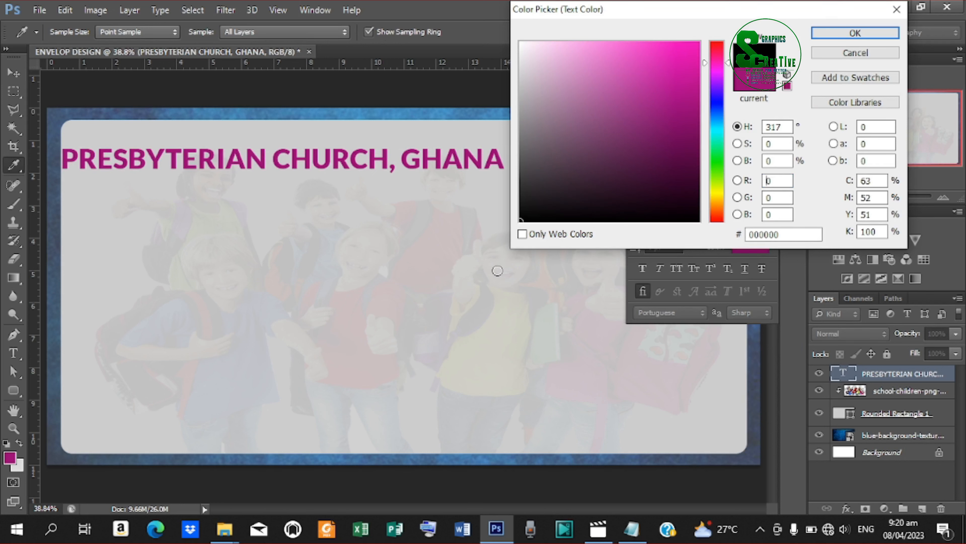
left_click(834, 31)
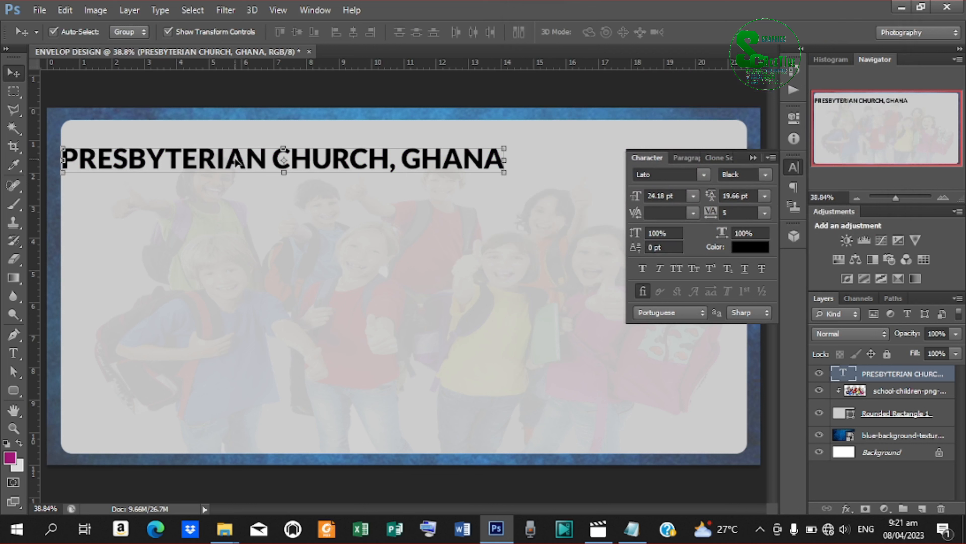
Centre the headline along the card's top and reduce its vertical scale to 86%.
left_click_drag(239, 165, 367, 147)
key("Up")
key("Up")
key("Up")
key("Up")
key("Up")
key("Up")
key("Up")
key("Up")
key("Up")
key("Up")
key("Up")
key("Up")
key("Up")
key("Up")
key("Up")
key("Up")
key("Up")
key("Up")
key("Up")
key("Up")
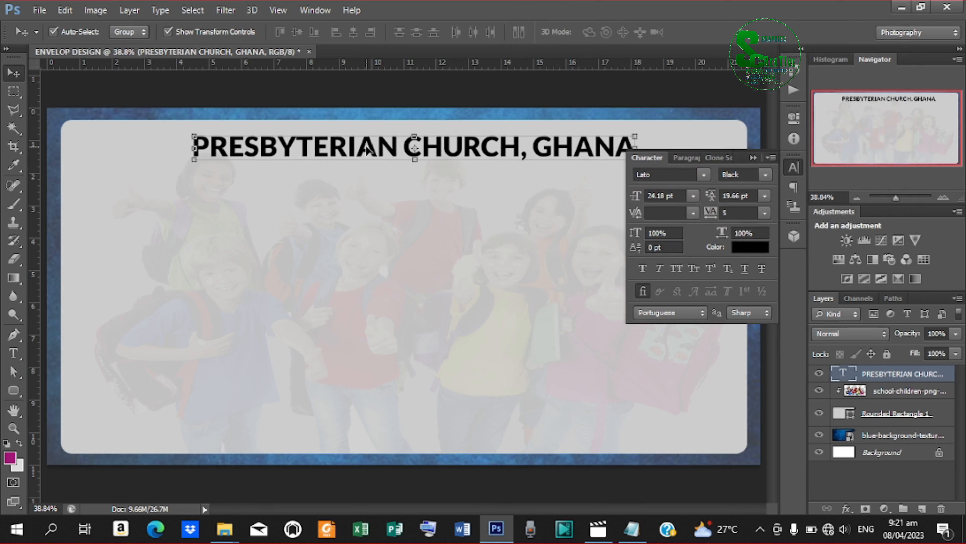
key("Up")
key("Up")
key("Up")
key("Up")
key("Up")
key("Up")
key("Up")
key("Up")
key("Up")
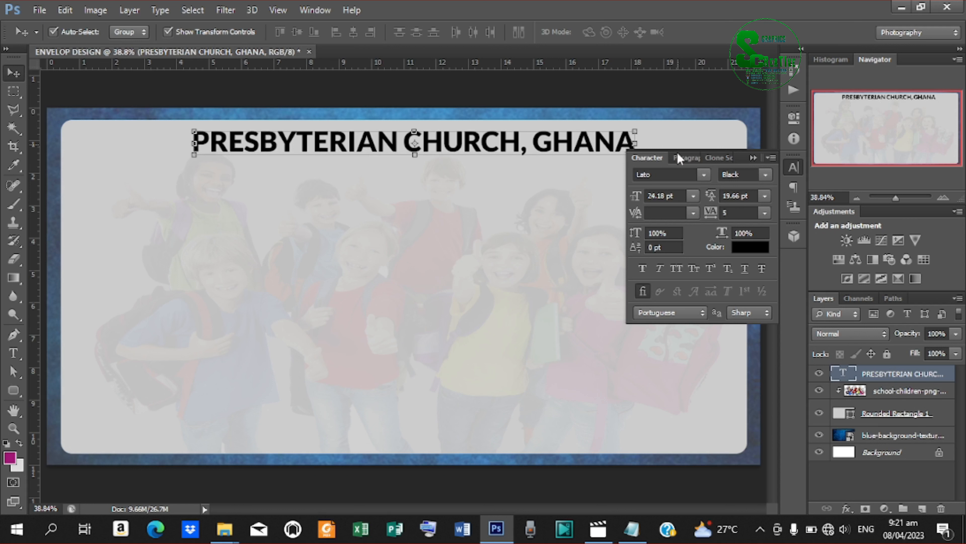
left_click_drag(635, 233, 627, 234)
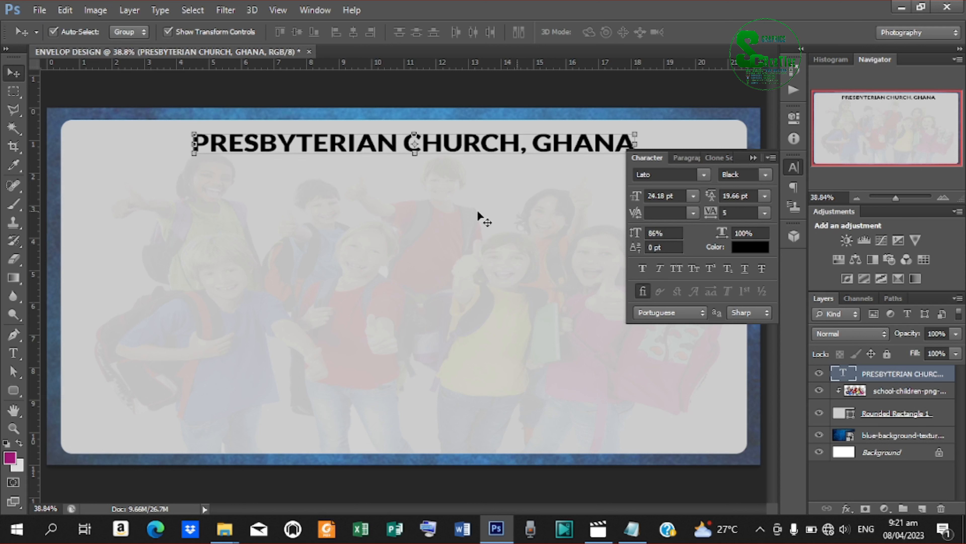
key("Left")
key("Left")
key("Left")
key("Left")
key("Left")
key("Left")
key("Up")
key("Up")
key("Up")
key("Up")
key("Up")
key("Up")
key("Up")
key("Up")
key("Up")
key("Up")
key("Up")
key("Up")
key("Up")
key("Up")
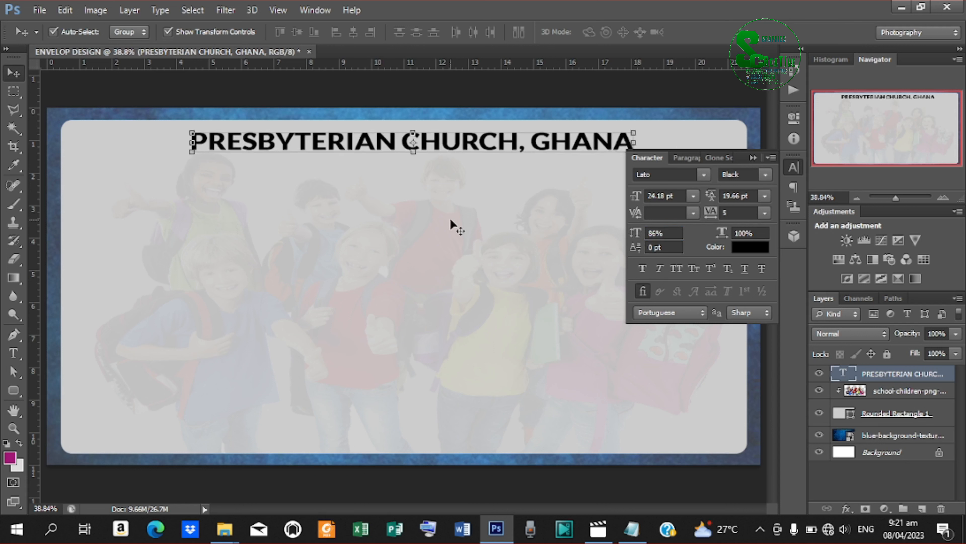
key("Down")
key("Down")
key("Down")
key("Down")
key("Down")
key("Down")
key("Down")
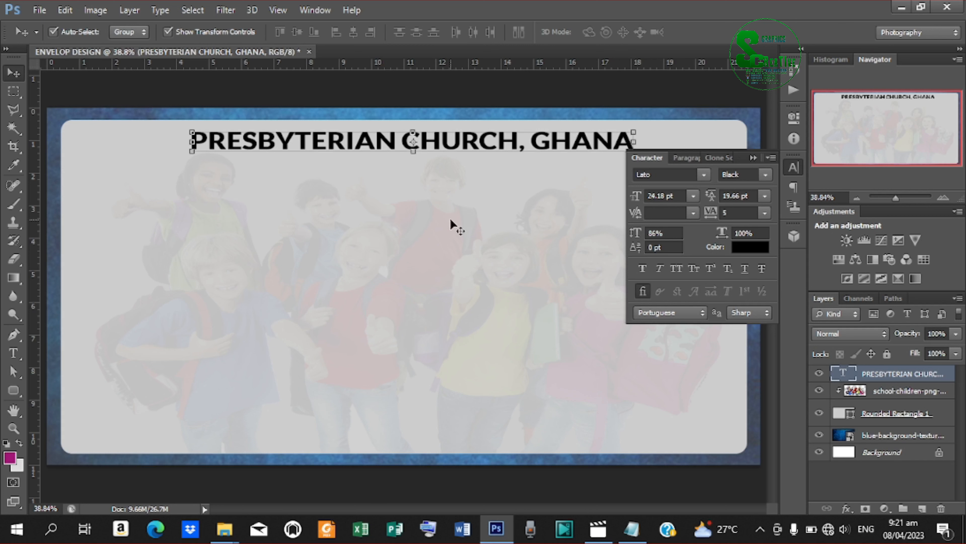
Duplicate the headline layer and nudge the copy below the original.
right_click(891, 374)
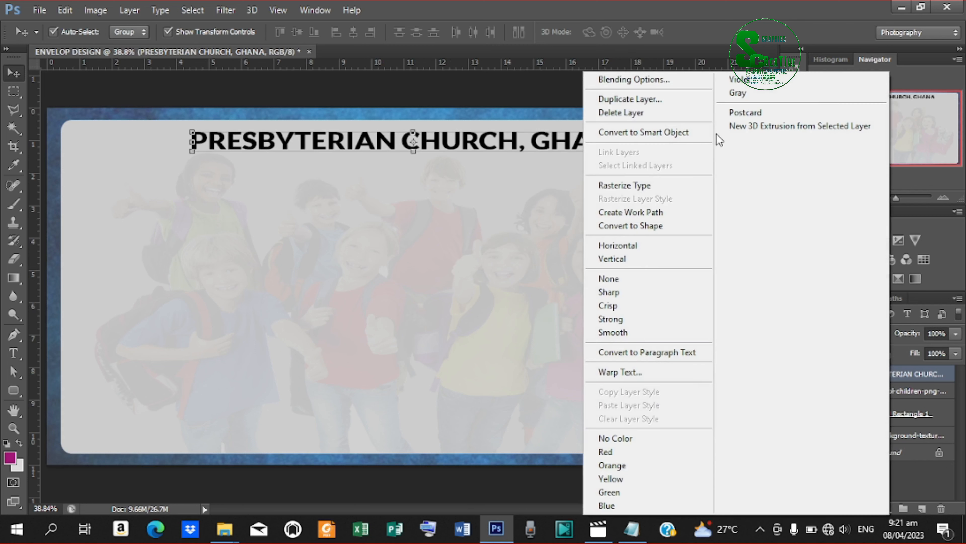
left_click(654, 99)
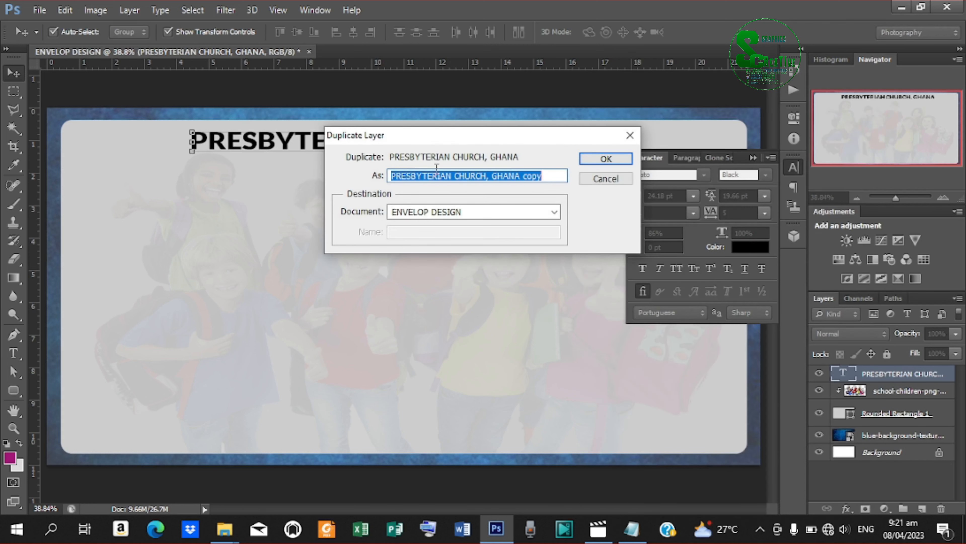
left_click(598, 160)
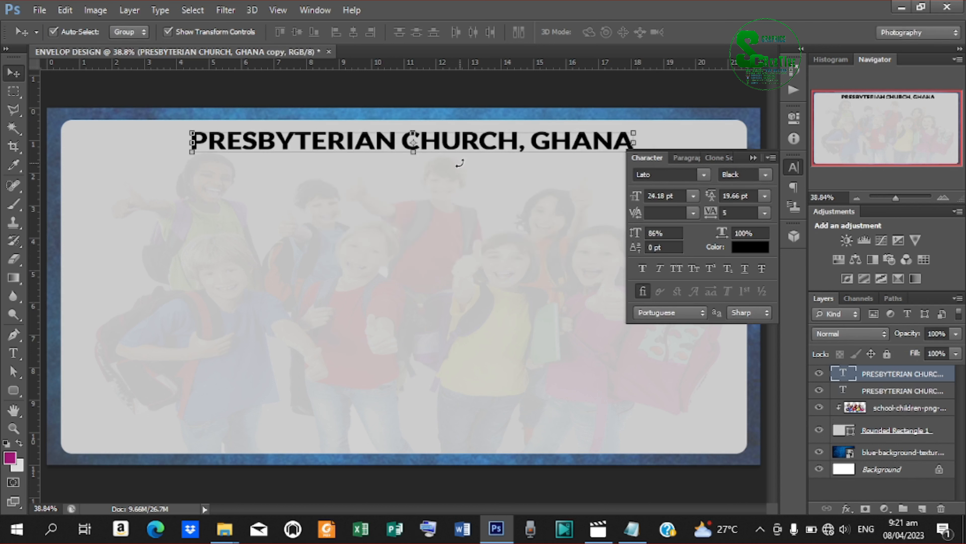
key("Down")
key("Down")
key("Down")
key("Down")
key("Down")
key("Down")
key("Down")
key("Down")
key("Down")
key("Down")
key("Down")
key("Down")
key("Down")
key("Down")
key("Down")
key("Down")
key("Down")
key("Down")
key("Down")
key("Down")
key("Down")
key("Down")
key("Down")
key("Down")
key("Down")
key("Down")
key("Down")
key("Down")
key("Down")
key("Down")
key("Down")
key("Down")
key("Down")
key("Down")
key("Down")
key("Down")
key("Down")
key("Down")
key("Down")
key("Down")
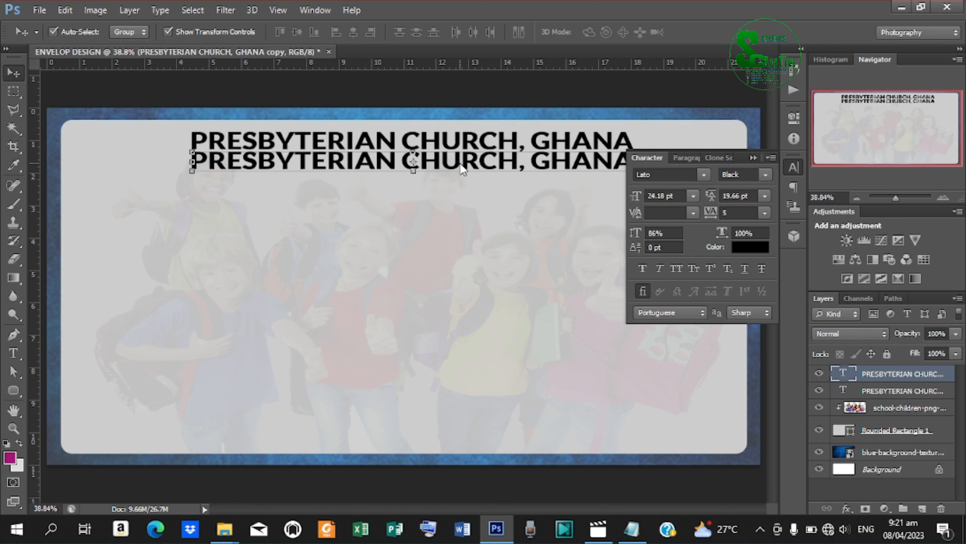
Select the copy's text and copy the MARANATHA CONGREGATION - KABESO line from the readme notes.
key("t")
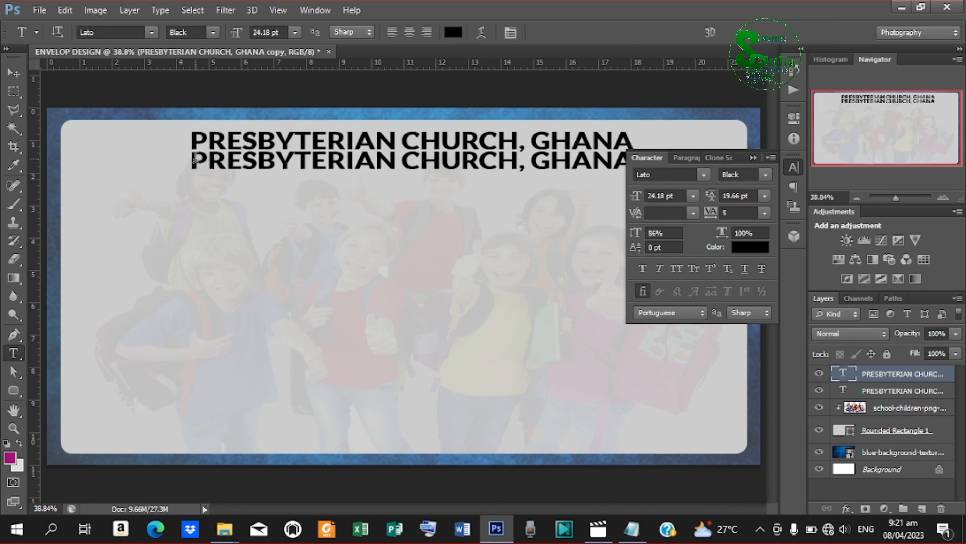
left_click_drag(196, 158, 766, 220)
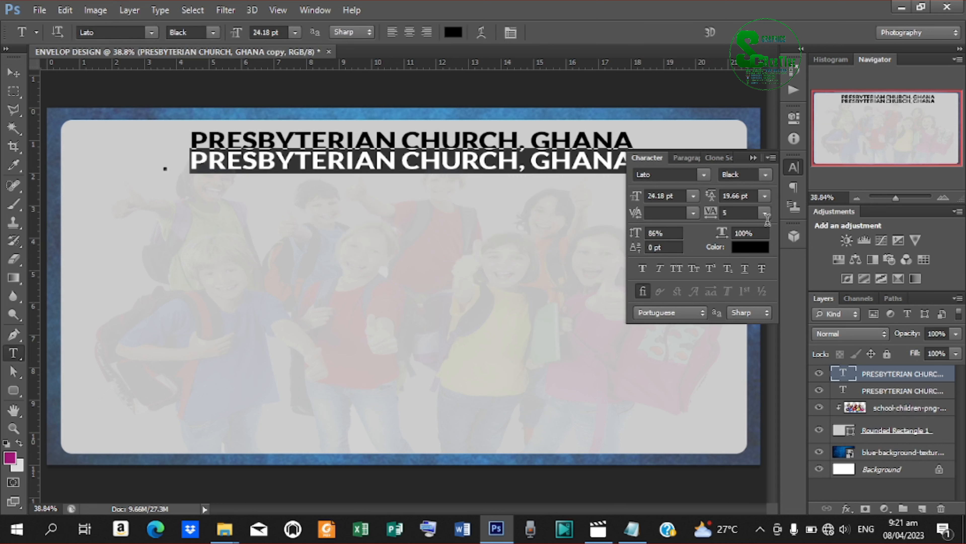
left_click(641, 535)
left_click_drag(396, 179, 210, 177)
right_click(251, 185)
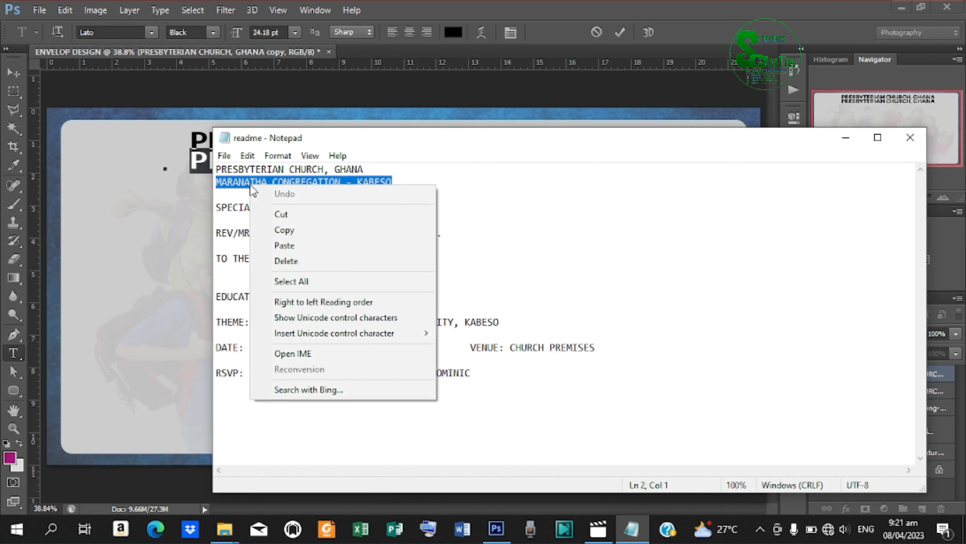
left_click(301, 230)
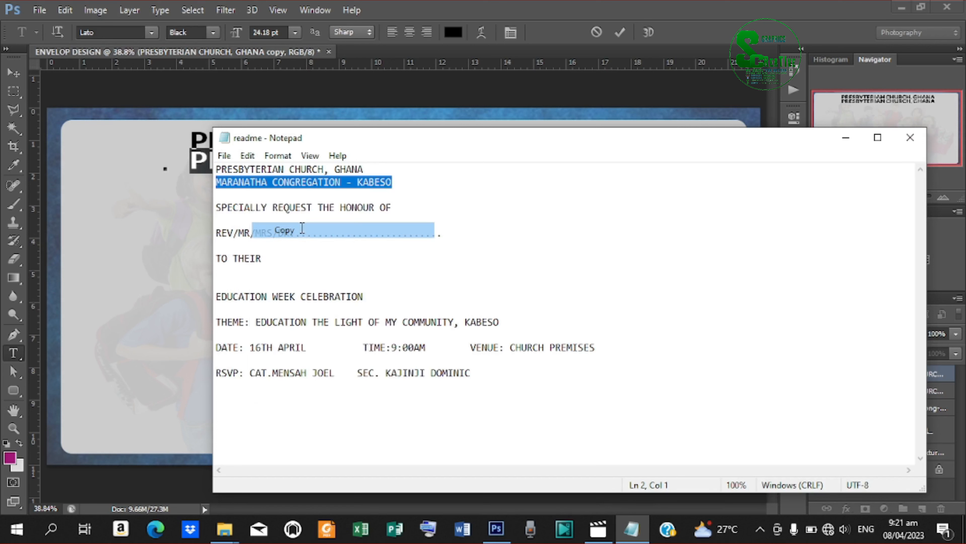
left_click(845, 137)
left_click(363, 167)
Paste MARANATHA CONGREGATION - KABESO, shrink it to 17.93 pt and nudge it beneath the title.
key("ctrl+v")
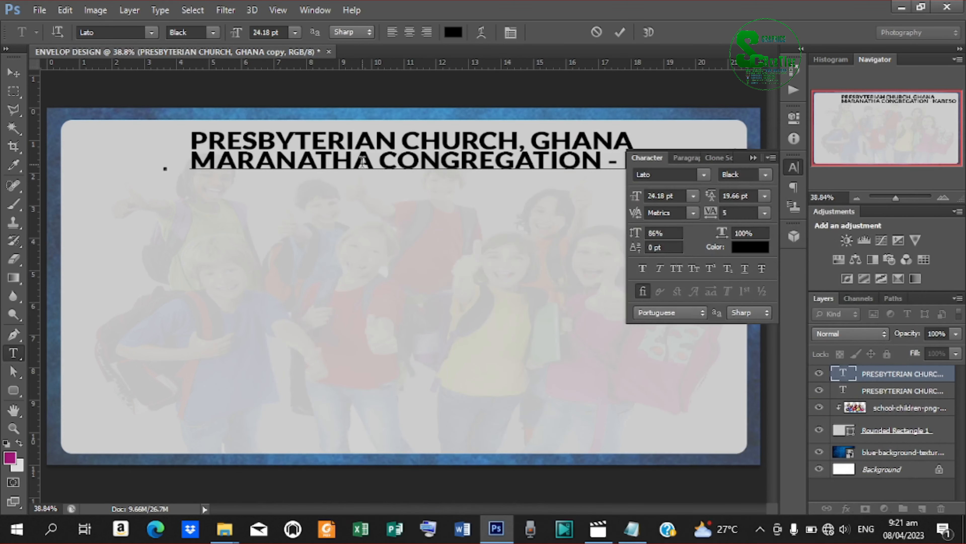
left_click(620, 32)
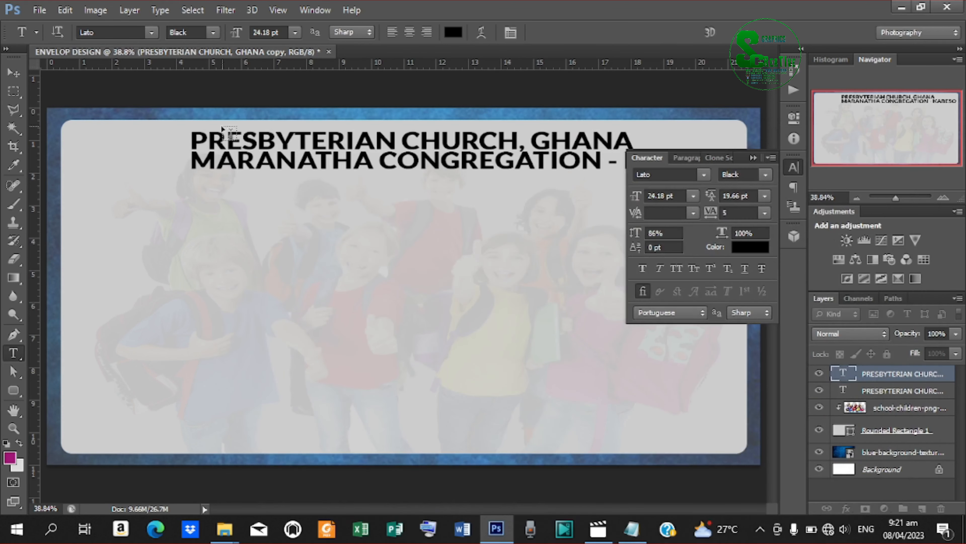
left_click(22, 76)
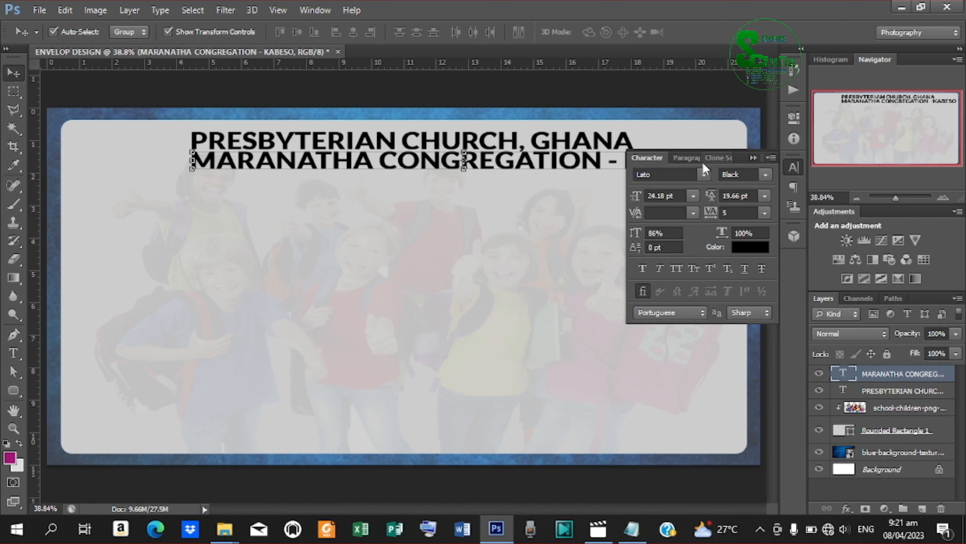
left_click(636, 196)
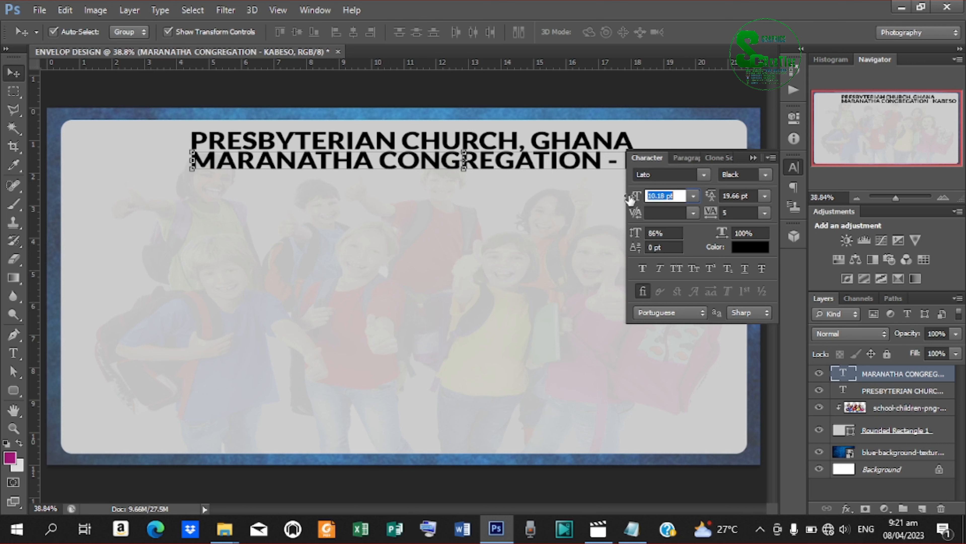
left_click_drag(629, 197, 638, 196)
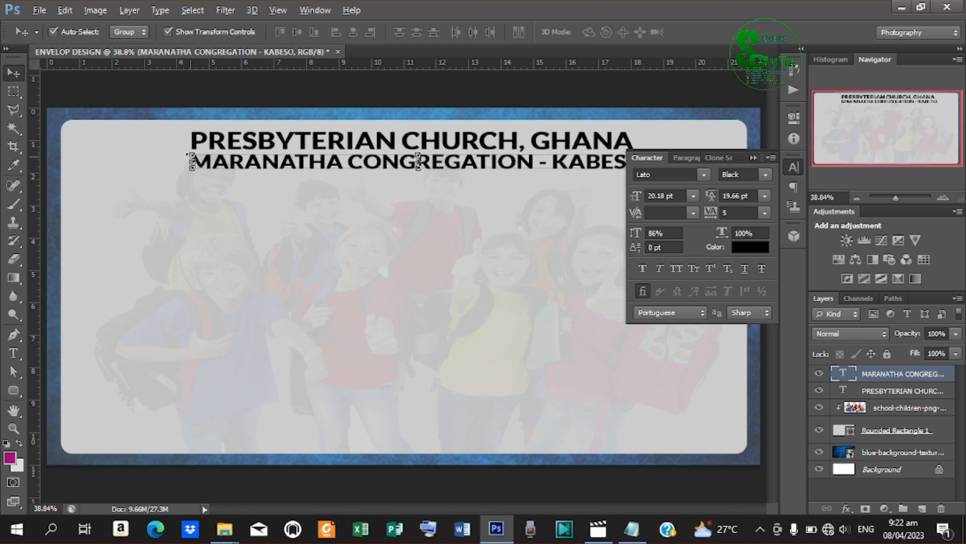
left_click_drag(191, 161, 242, 160)
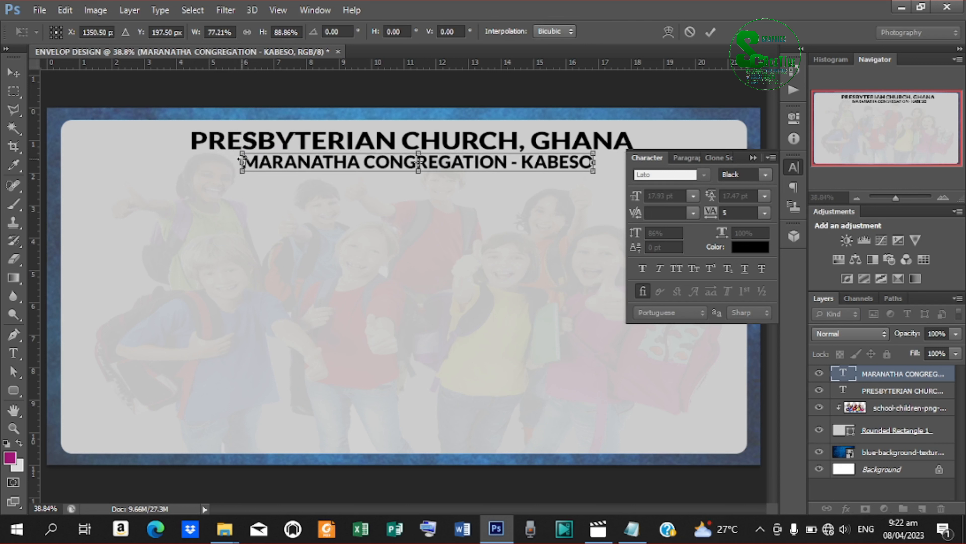
left_click(711, 31)
key("Up")
key("Up")
key("Up")
key("Up")
key("Up")
key("Up")
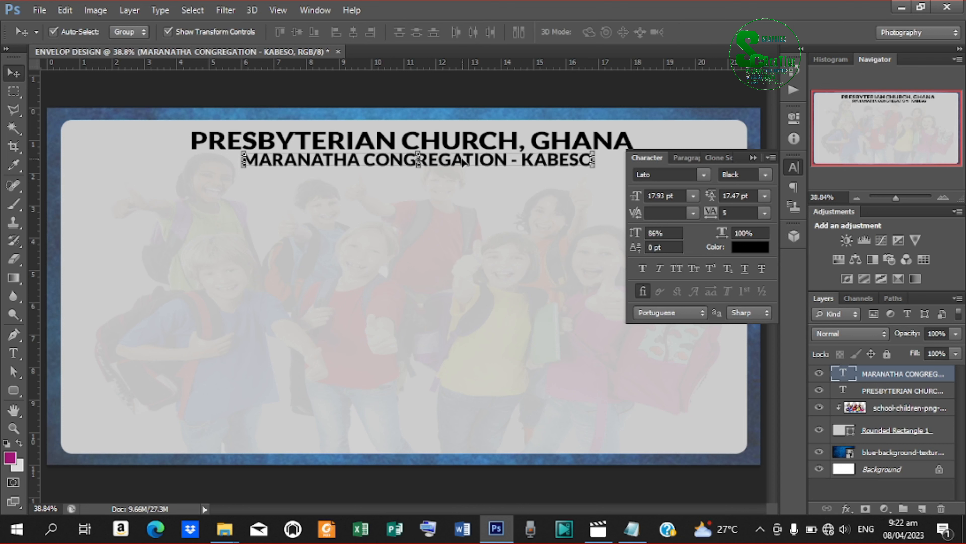
Duplicate the congregation line downward and replace its text with SPECIALLY REQUEST THE HONOUR OF.
key("ctrl+j")
key("Down")
key("Down")
key("Down")
key("Down")
key("Down")
key("Down")
key("Down")
key("Down")
key("Down")
key("Down")
key("Down")
key("Down")
key("Down")
key("Down")
key("Down")
key("Down")
key("Down")
key("Down")
key("Down")
key("Down")
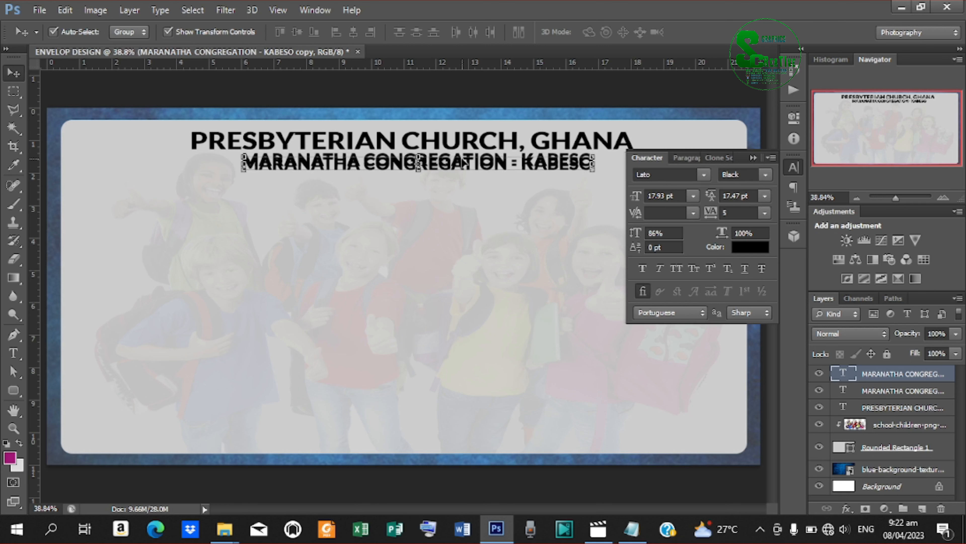
key("shift+Down")
key("shift+Down")
key("shift+Down")
key("shift+Down")
key("shift+Down")
key("shift+Down")
key("shift+Down")
key("shift+Down")
key("shift+Down")
key("shift+Down")
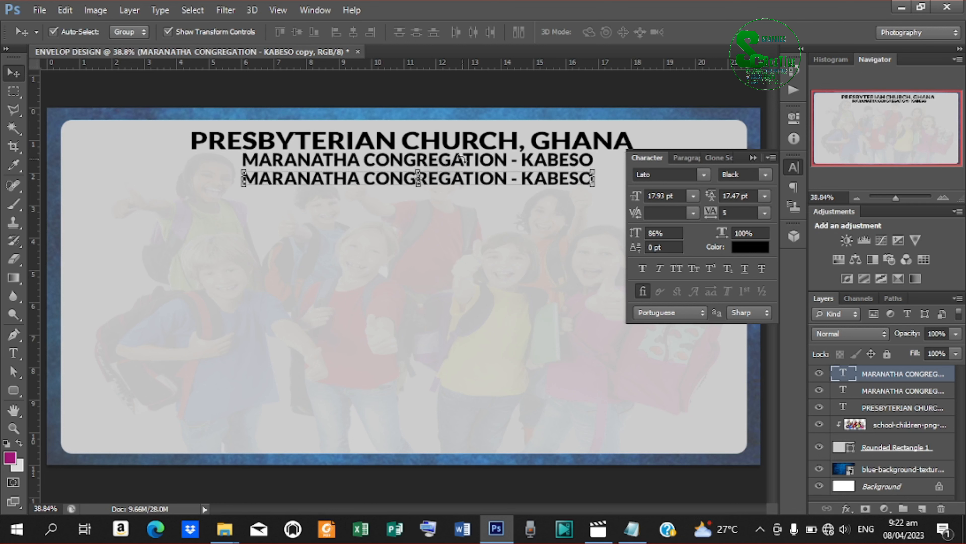
key("shift+Down")
key("shift+Down")
key("shift+Down")
key("shift+Down")
key("t")
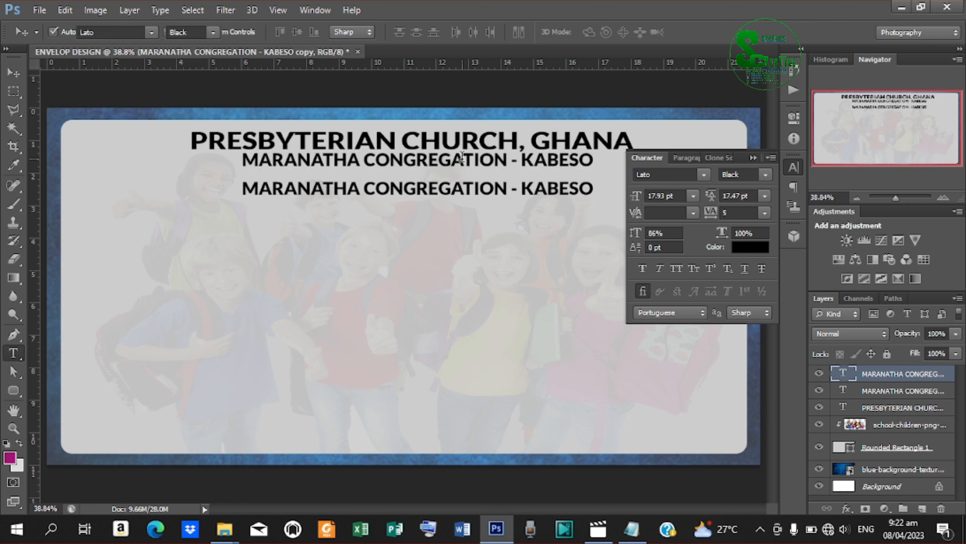
left_click_drag(244, 187, 759, 201)
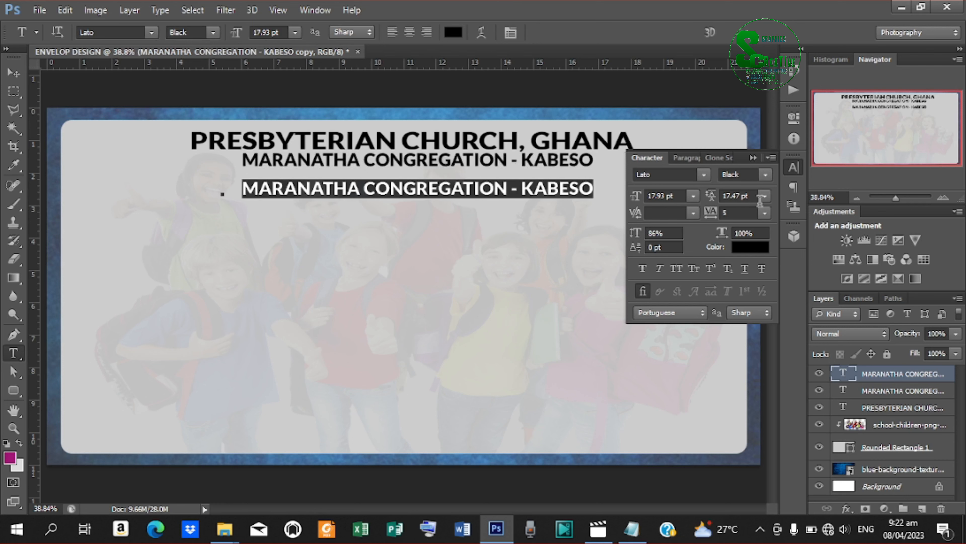
left_click(631, 529)
left_click_drag(401, 206, 227, 206)
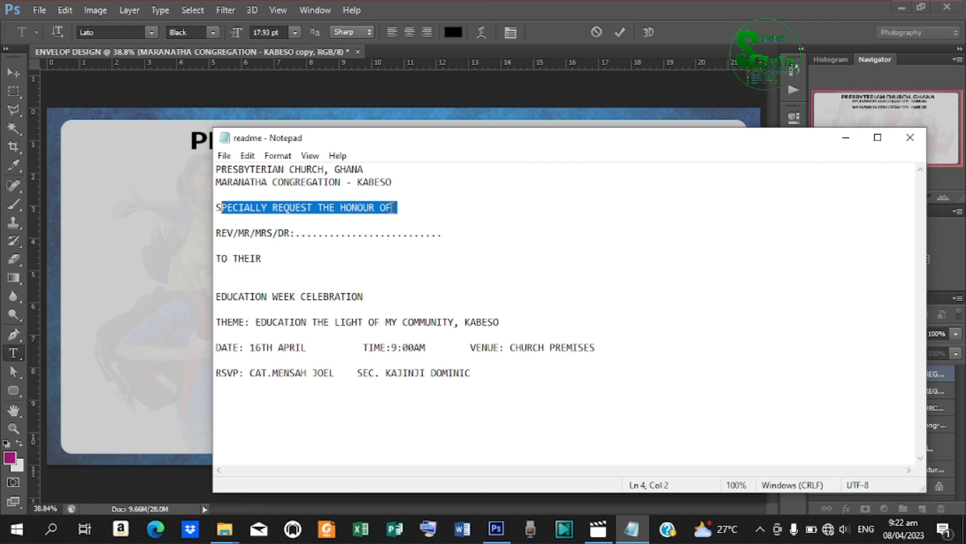
left_click_drag(392, 208, 210, 210)
left_click(845, 137)
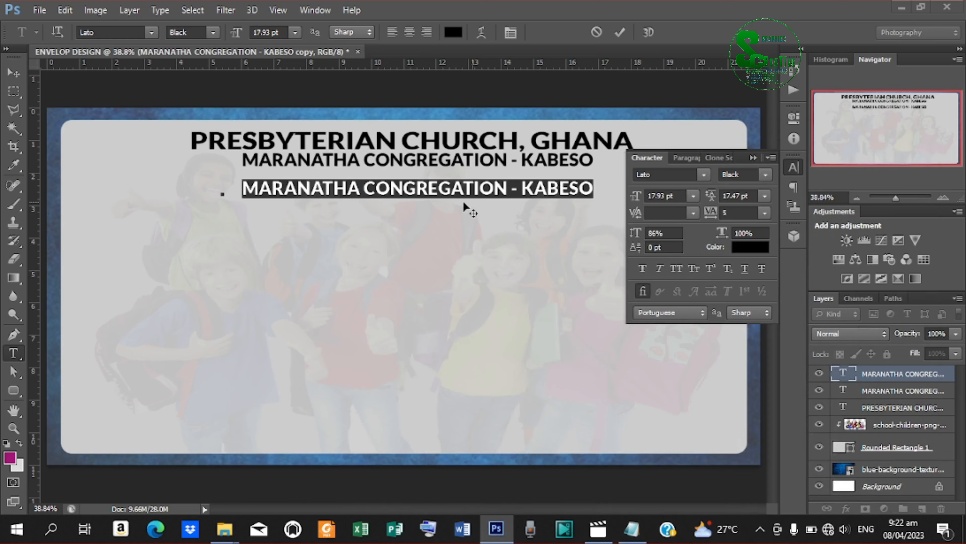
type("SPECIALLY REQUEST THE HONOUR OF")
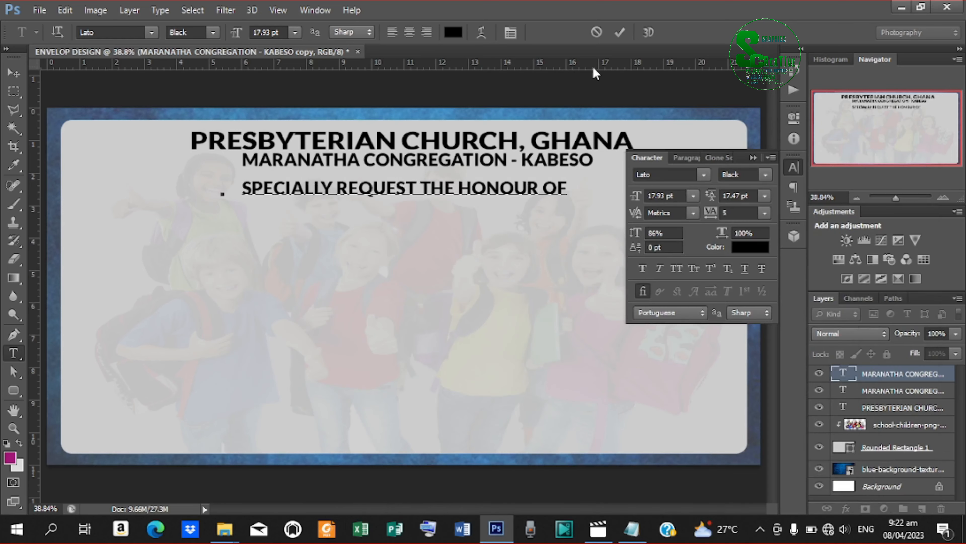
left_click(618, 33)
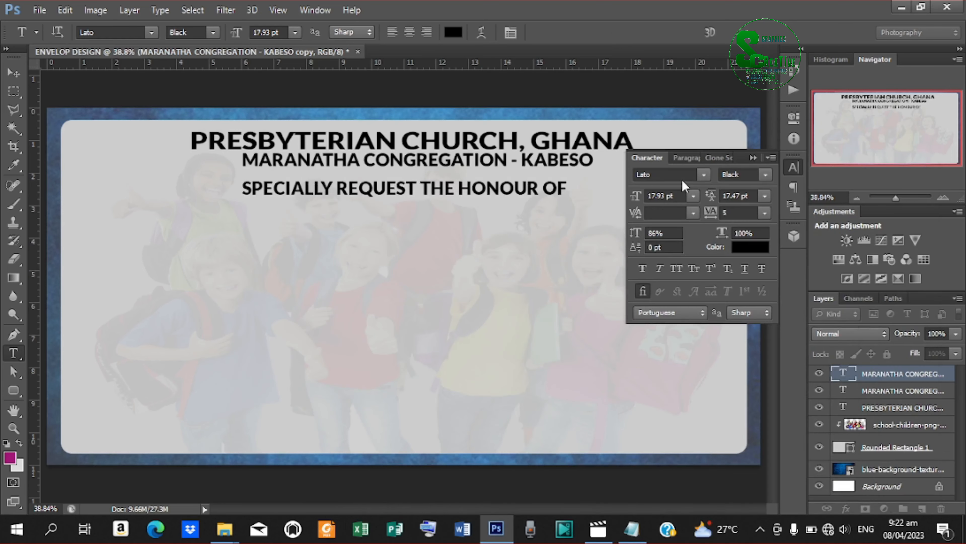
Set the request line's font style to Lato Regular.
left_click(703, 174)
left_click(766, 176)
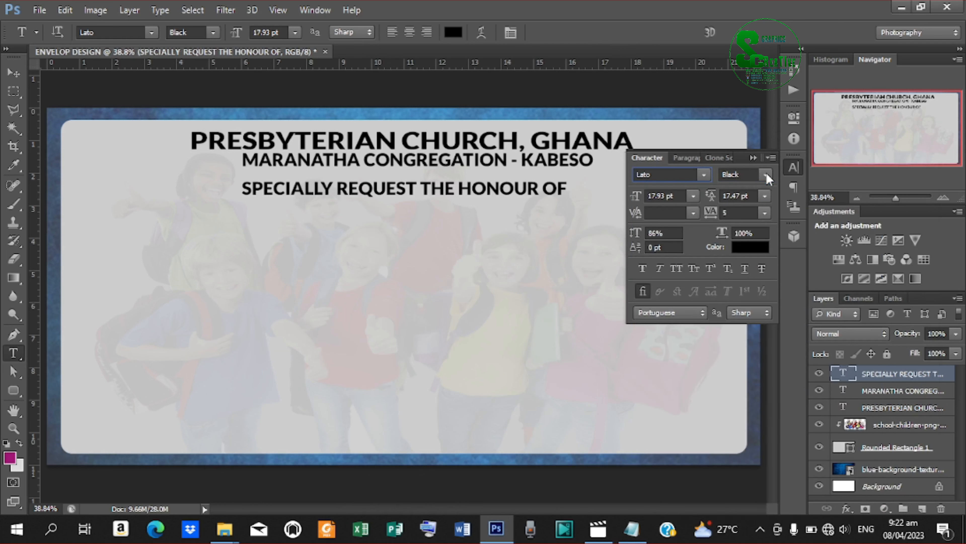
left_click(766, 176)
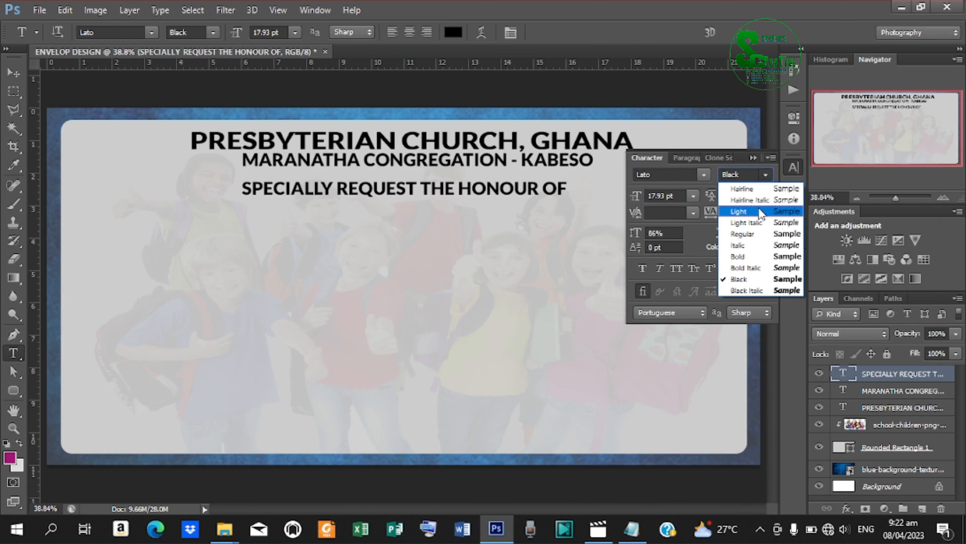
left_click(754, 235)
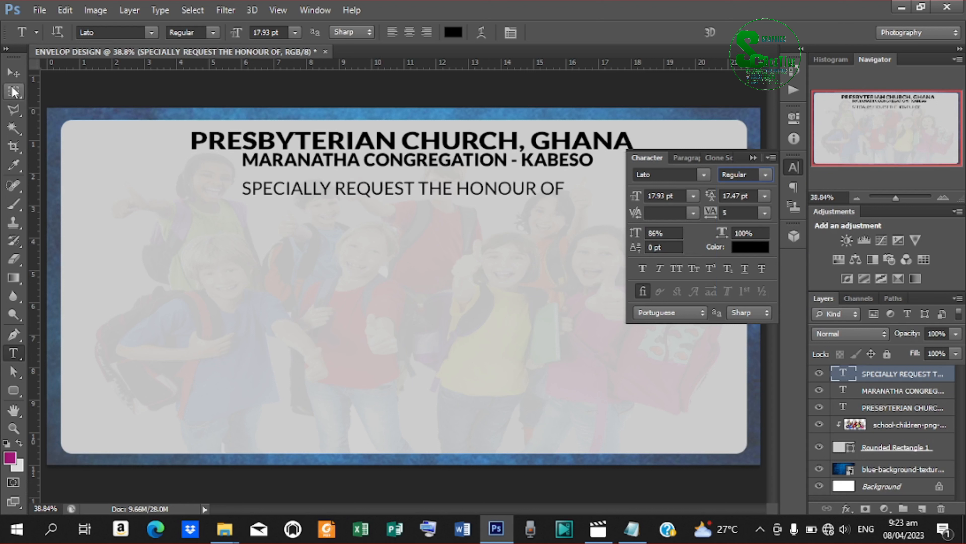
Centre the request line and scale it slightly smaller, to about 14.48 pt.
left_click(14, 72)
left_click_drag(434, 192, 449, 195)
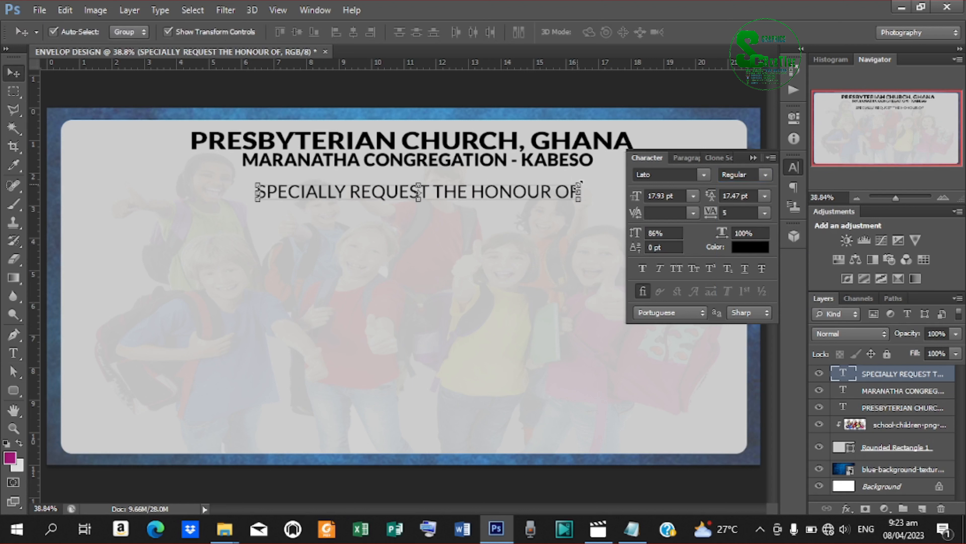
left_click_drag(579, 184, 551, 188)
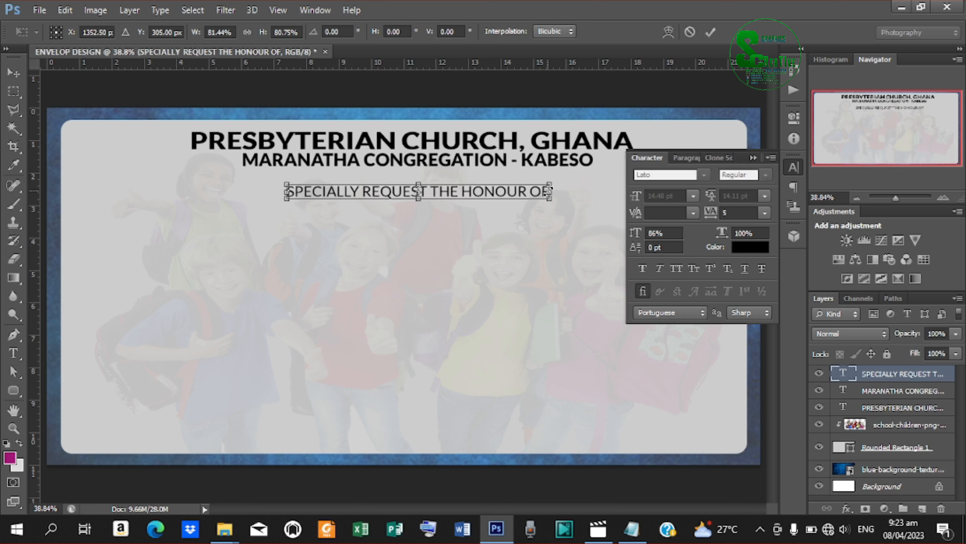
key("Up")
key("Up")
key("Up")
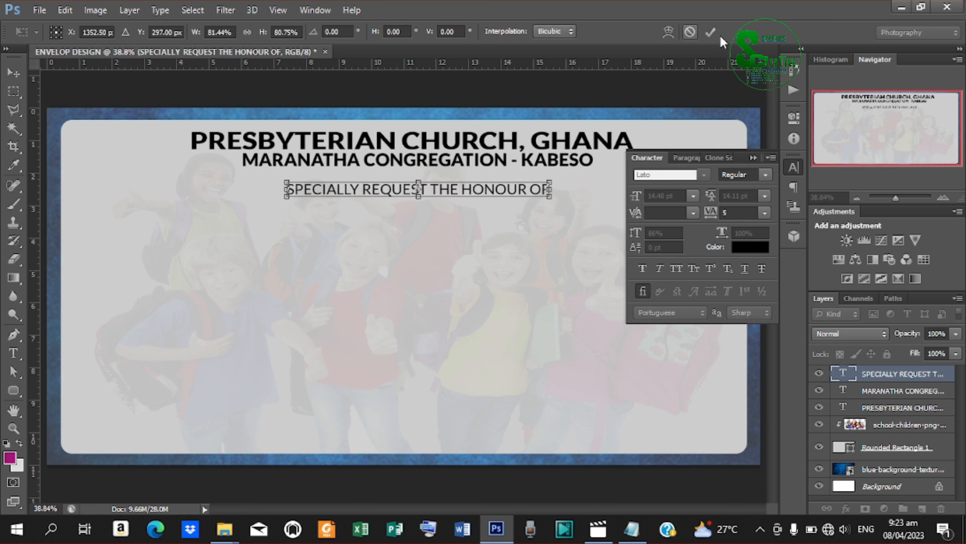
left_click(713, 31)
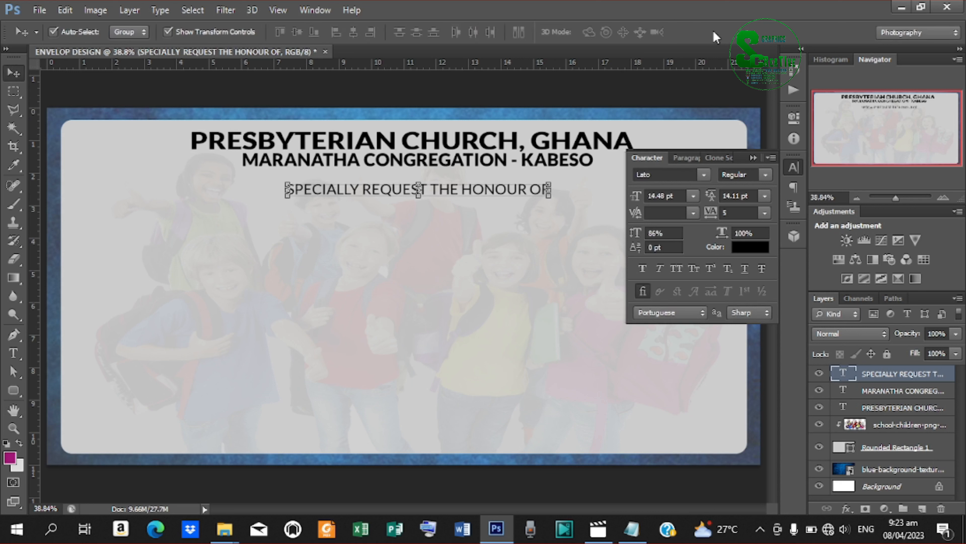
Duplicate the request line, move it down-left and replace its text with REV/MR/MRS/DR:.
key("ctrl+j")
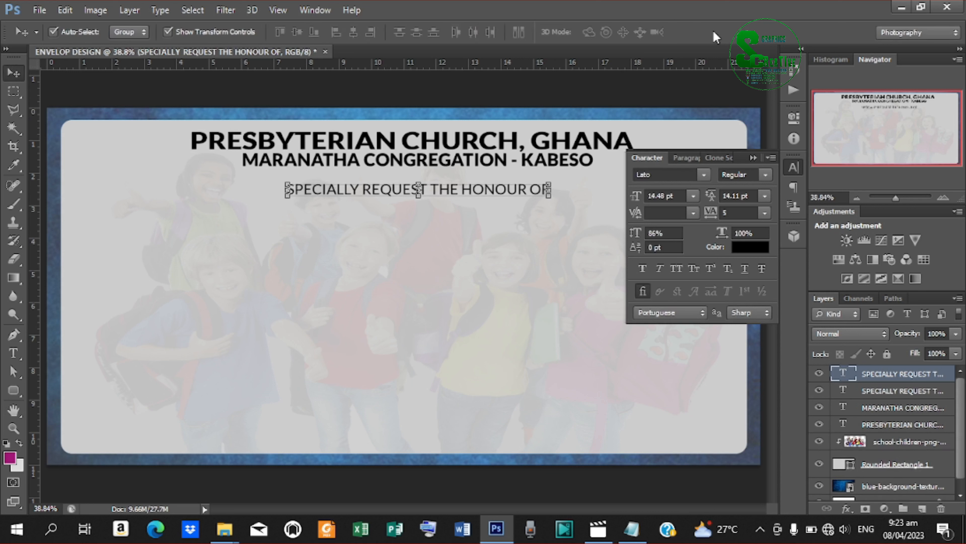
left_click_drag(462, 196, 307, 231)
key("t")
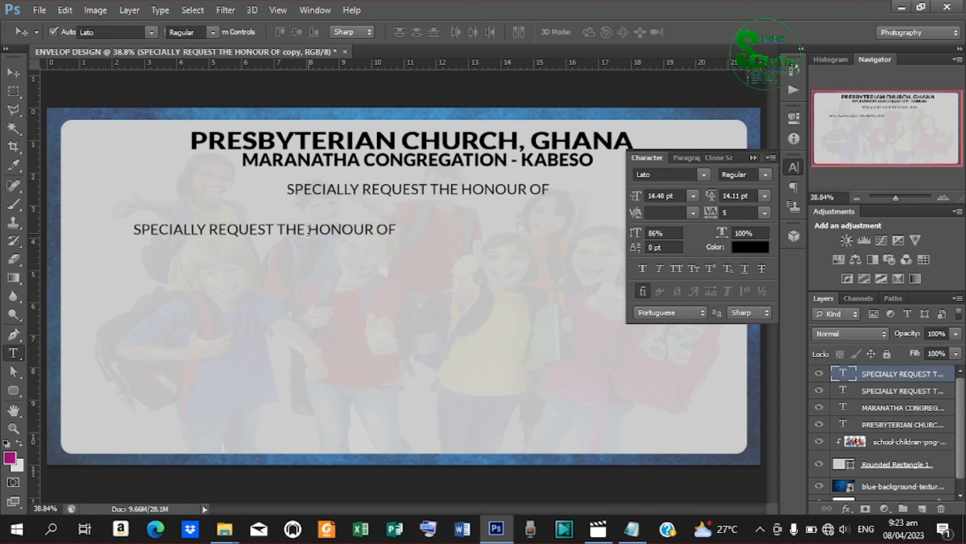
left_click_drag(135, 229, 455, 242)
left_click(632, 530)
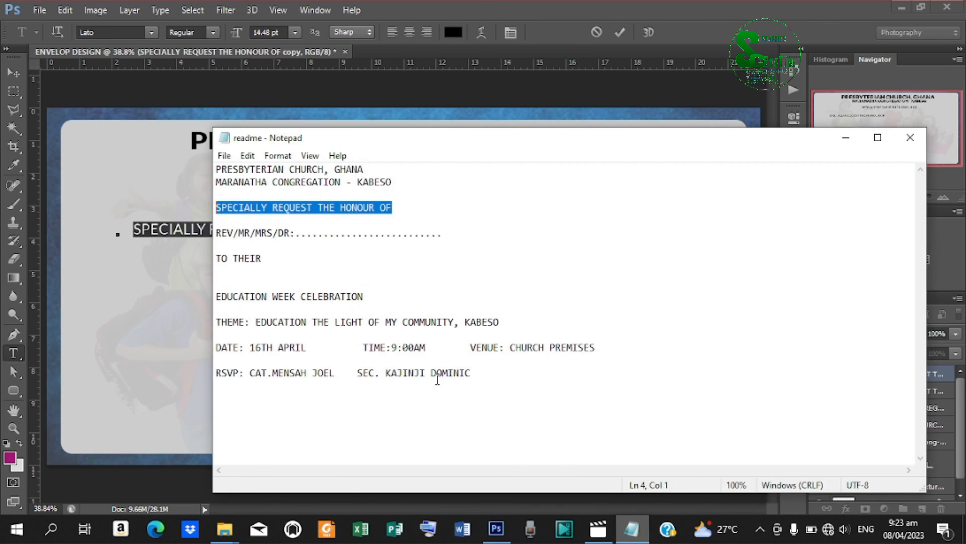
left_click_drag(214, 231, 295, 230)
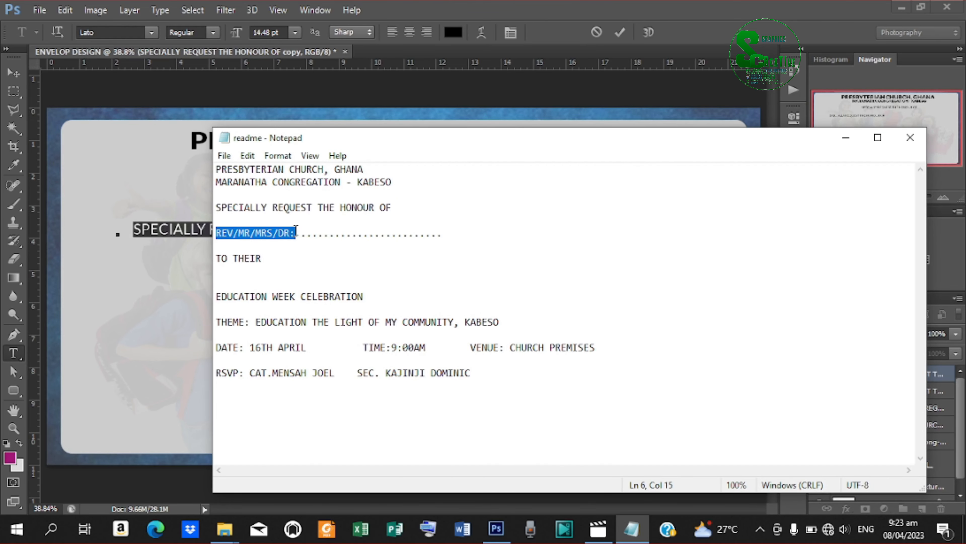
right_click(270, 234)
left_click(318, 280)
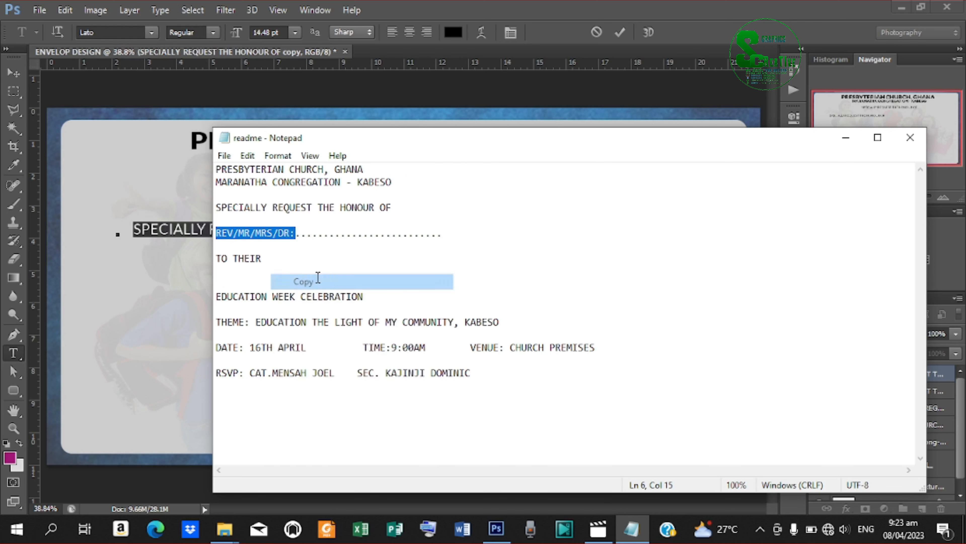
left_click(847, 138)
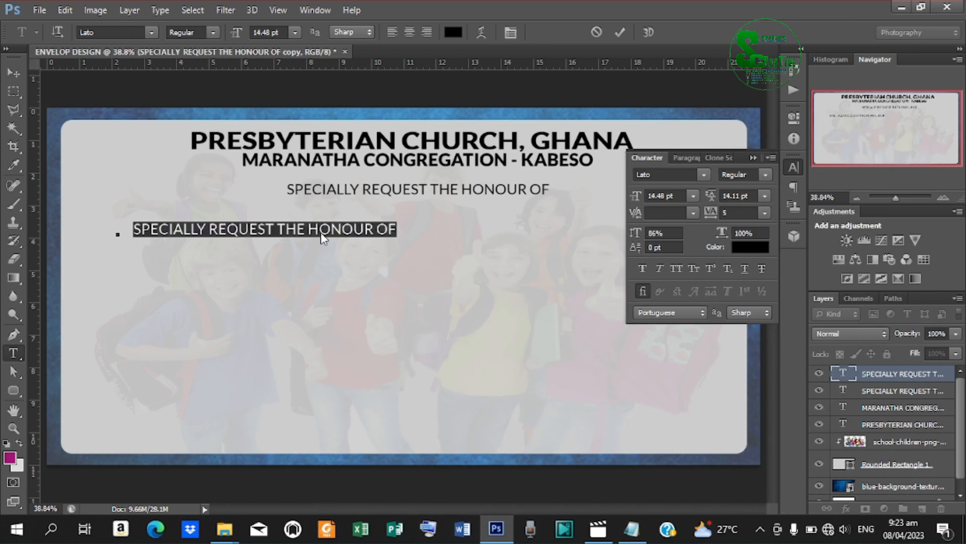
key("ctrl+v")
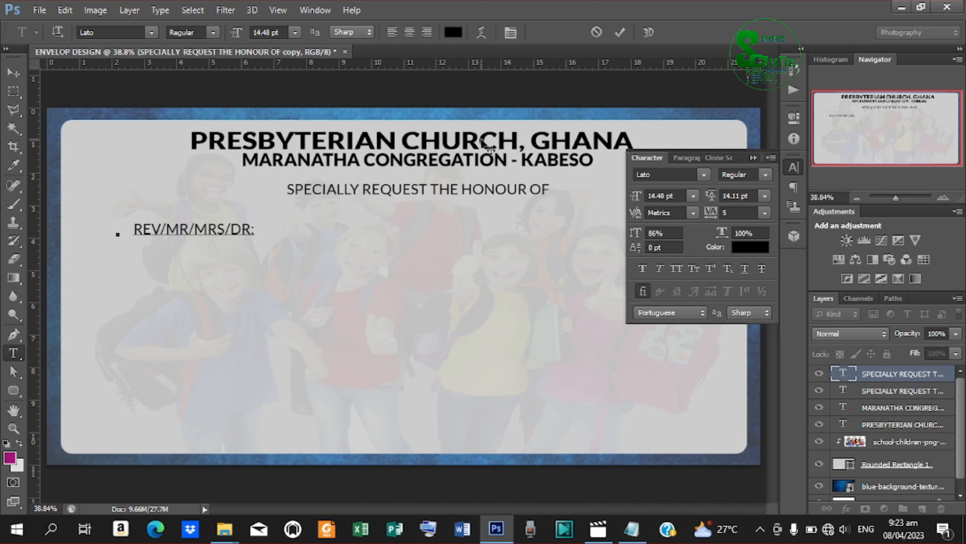
left_click(621, 32)
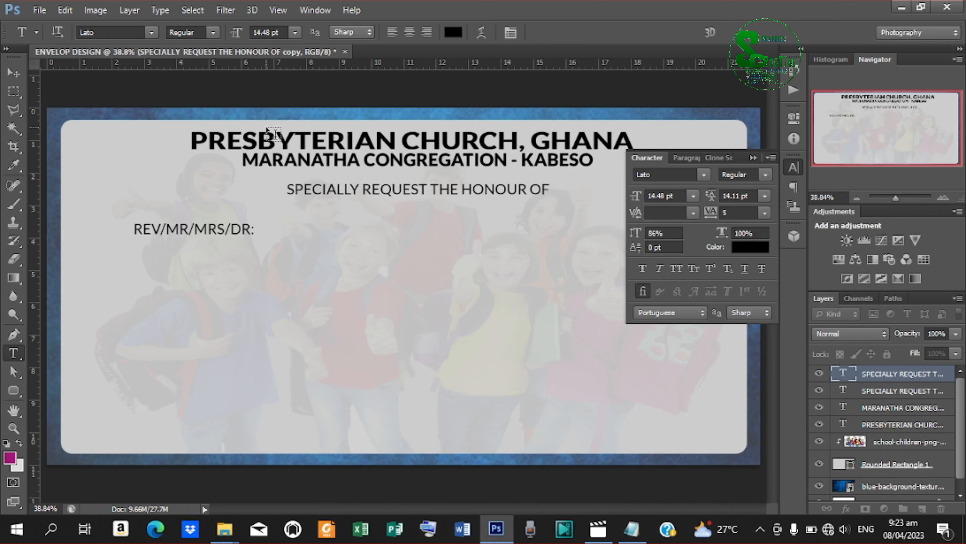
left_click(13, 391)
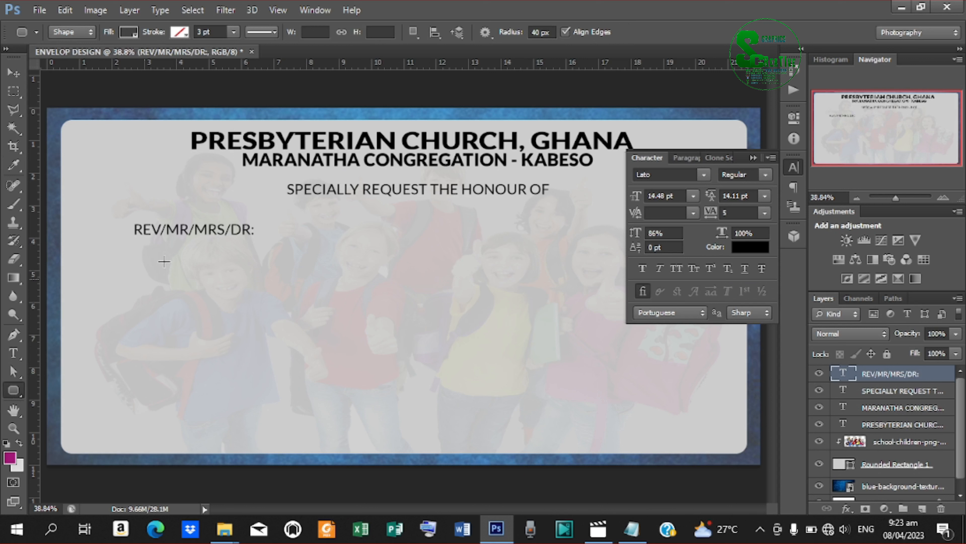
Draw a dark rounded bar with 30 px corner radius beside the REV/MR/MRS/DR: label.
double_click(539, 32)
type("3")
key("Return")
left_click_drag(259, 226, 590, 245)
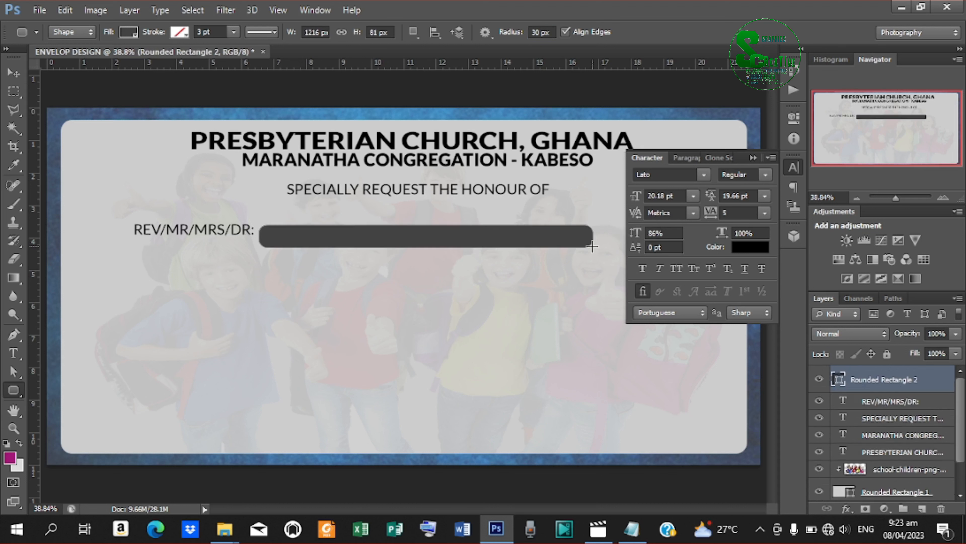
Align the bar with the label and scale label and bar narrower together.
left_click(10, 76)
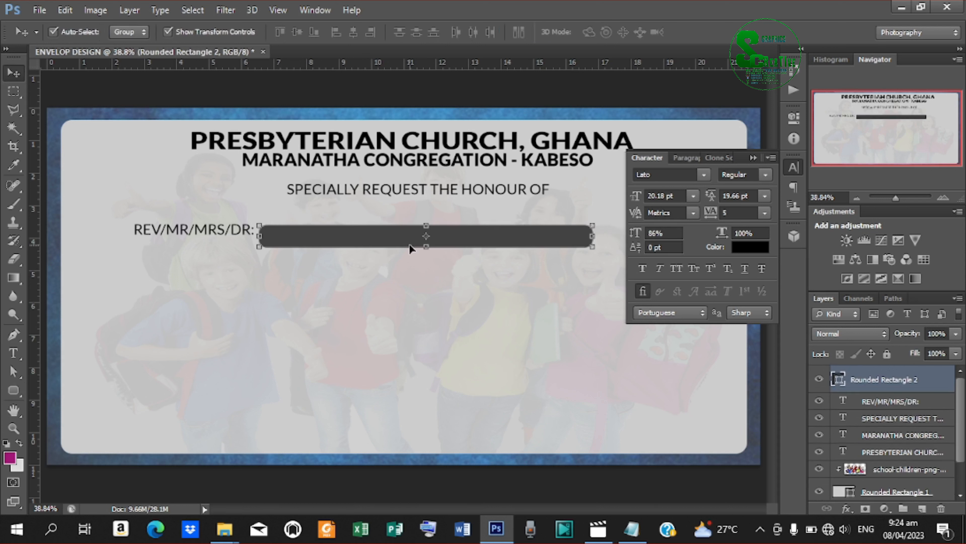
left_click_drag(448, 246, 442, 237)
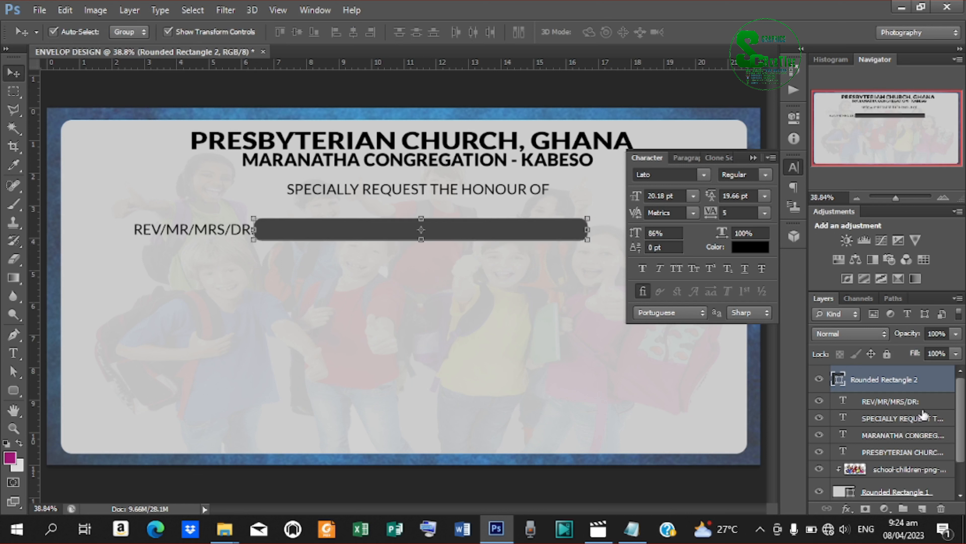
left_click(909, 400, "shift")
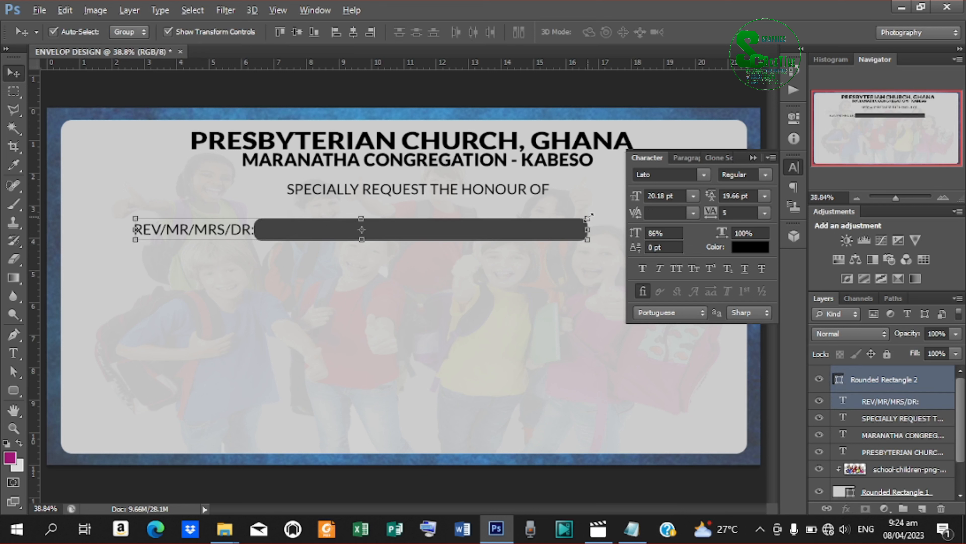
left_click_drag(591, 216, 563, 215)
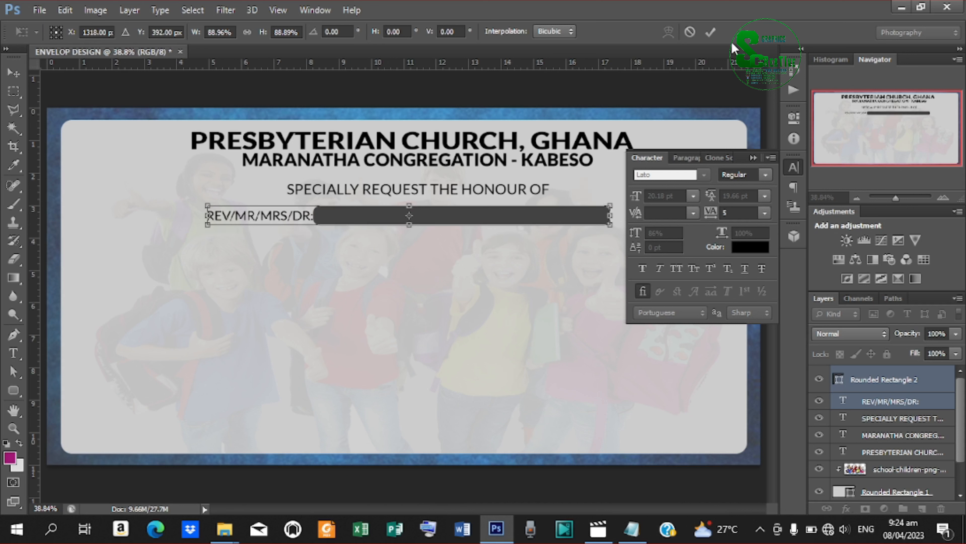
left_click(710, 32)
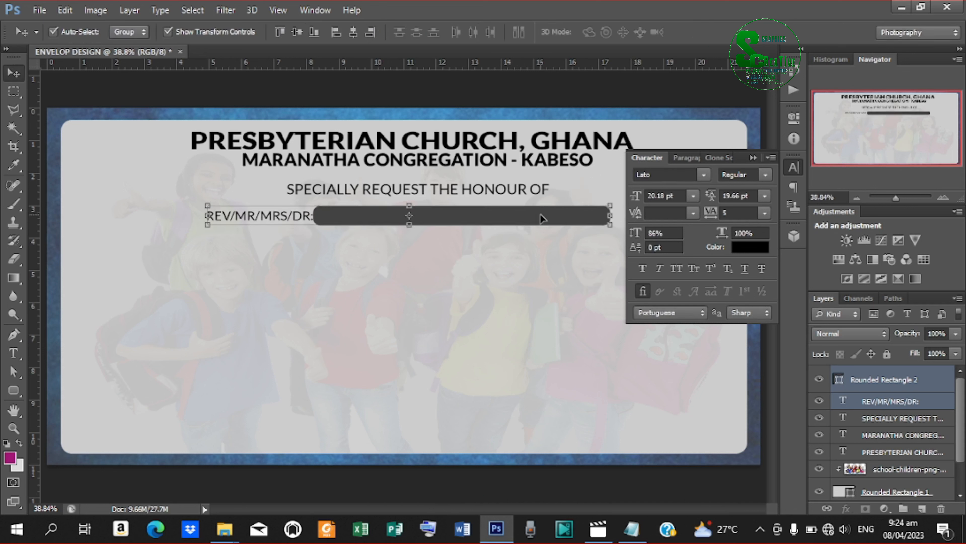
left_click(918, 382)
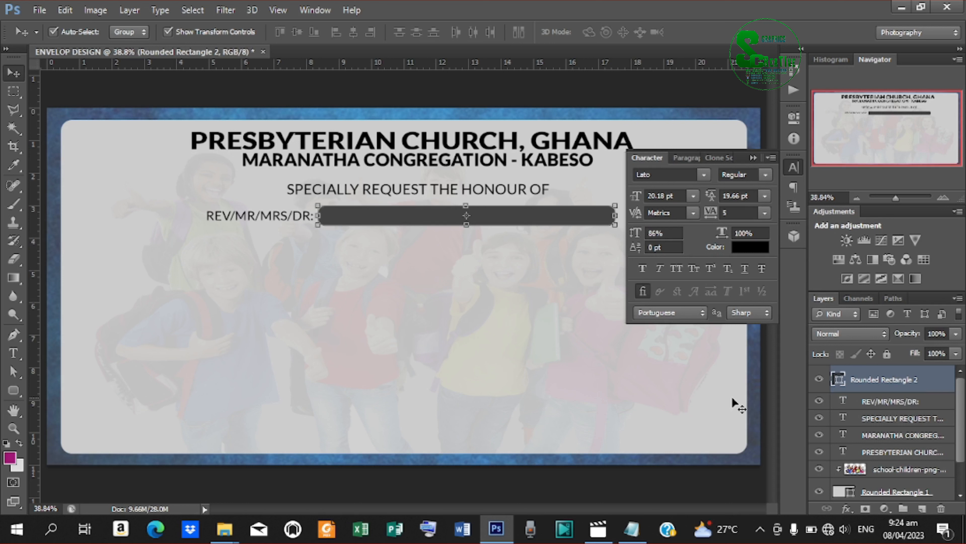
Copy the REV/MR/MRS/DR: label below the bar and replace its text with TO THEIR.
left_click(282, 215)
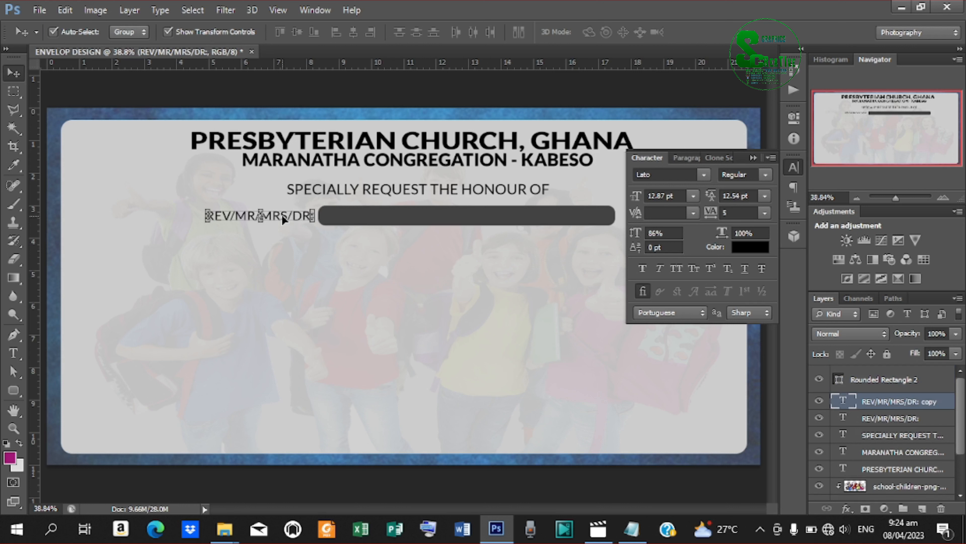
left_click_drag(282, 215, 284, 272)
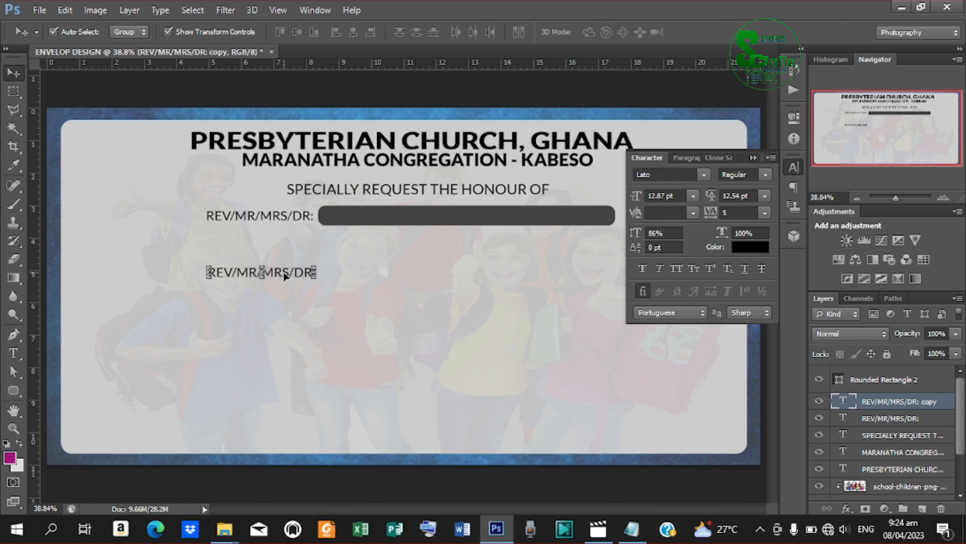
key("t")
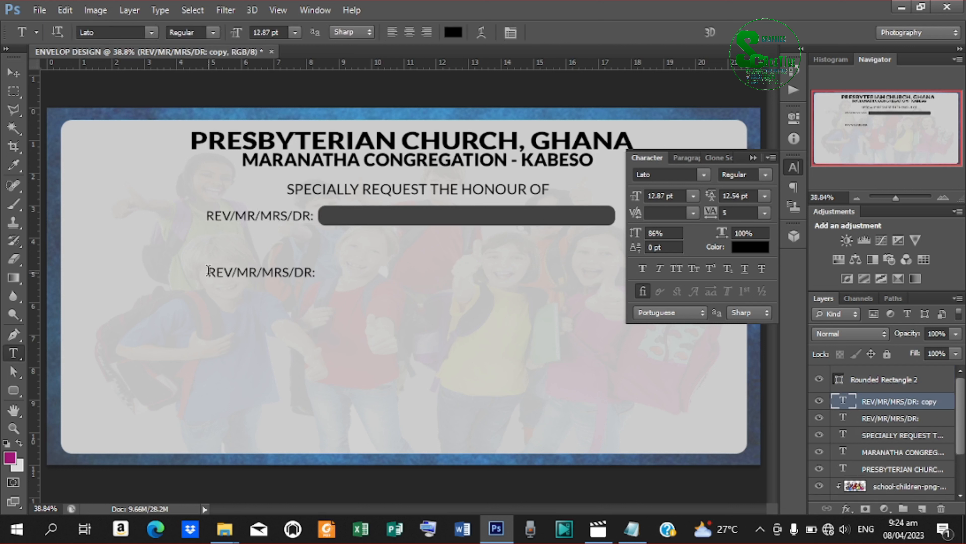
left_click_drag(207, 271, 485, 281)
left_click(638, 531)
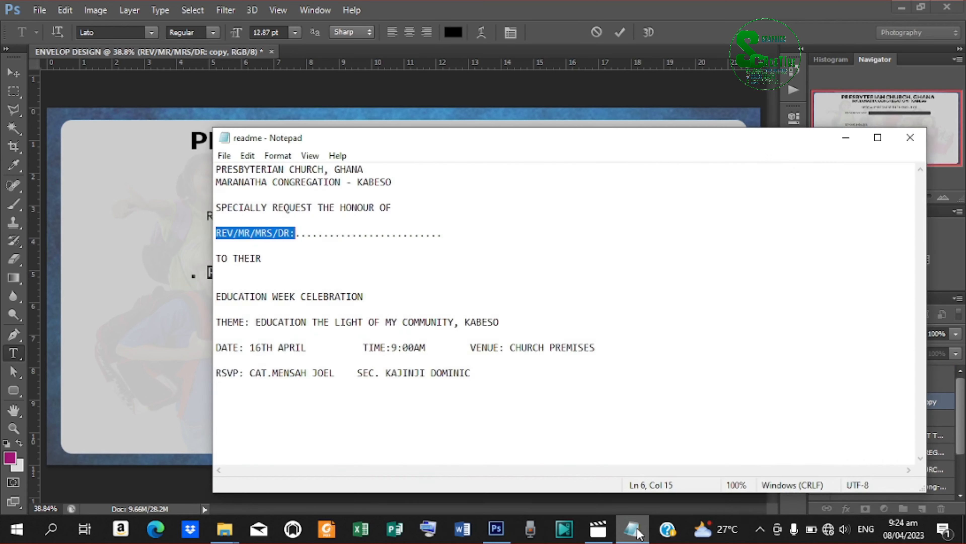
left_click_drag(264, 252, 209, 250)
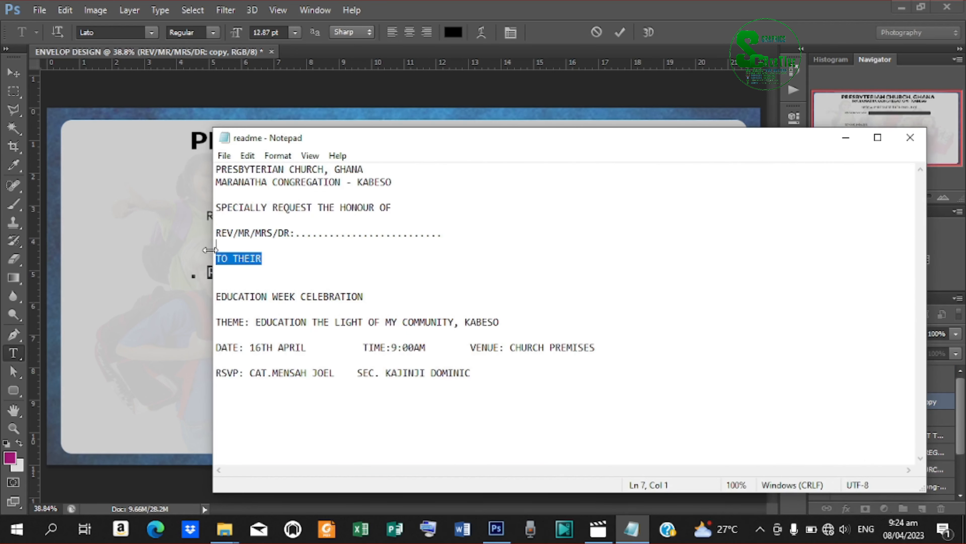
right_click(236, 258)
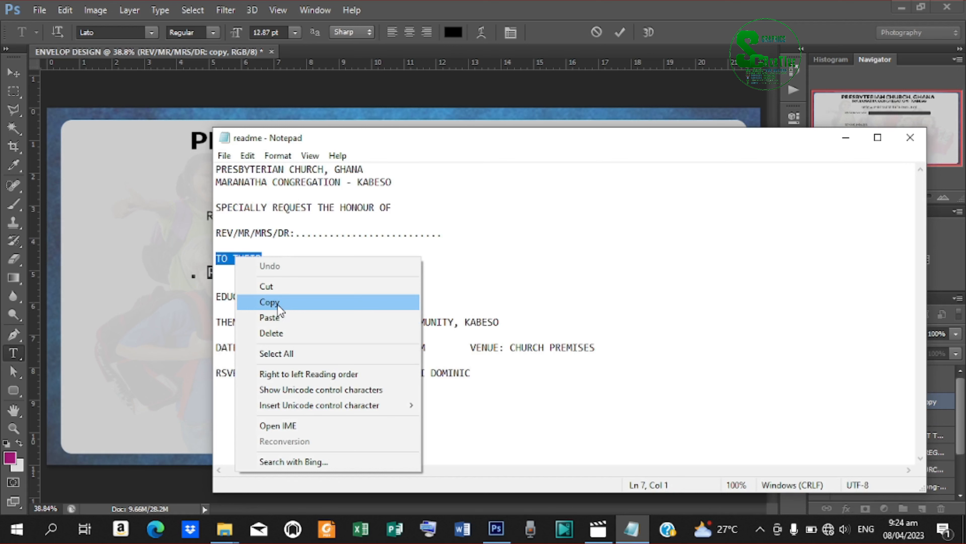
left_click(270, 302)
left_click(845, 137)
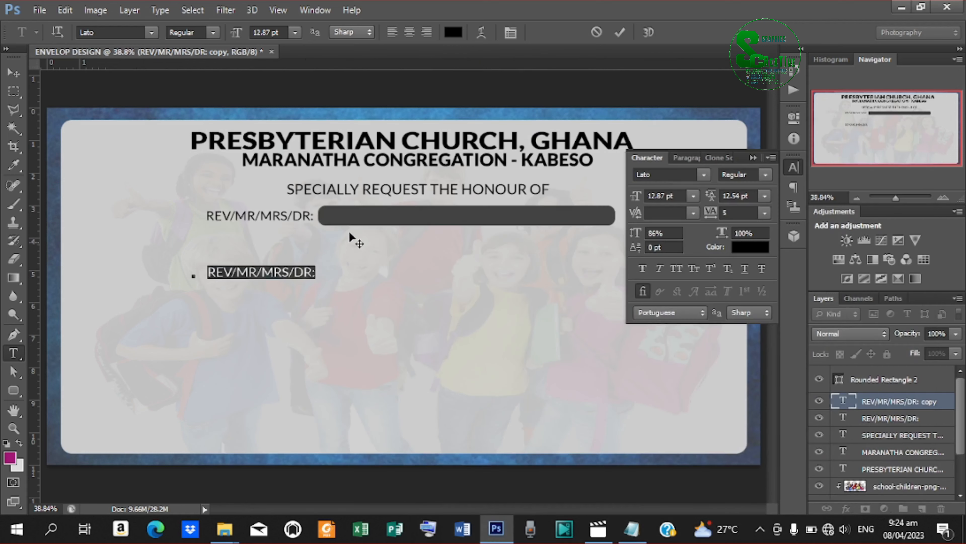
key("ctrl+v")
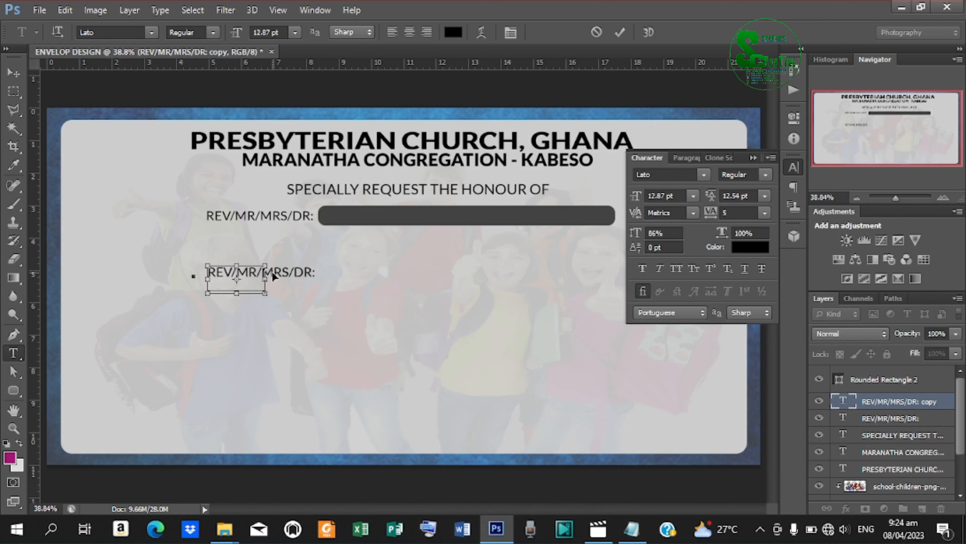
left_click(619, 33)
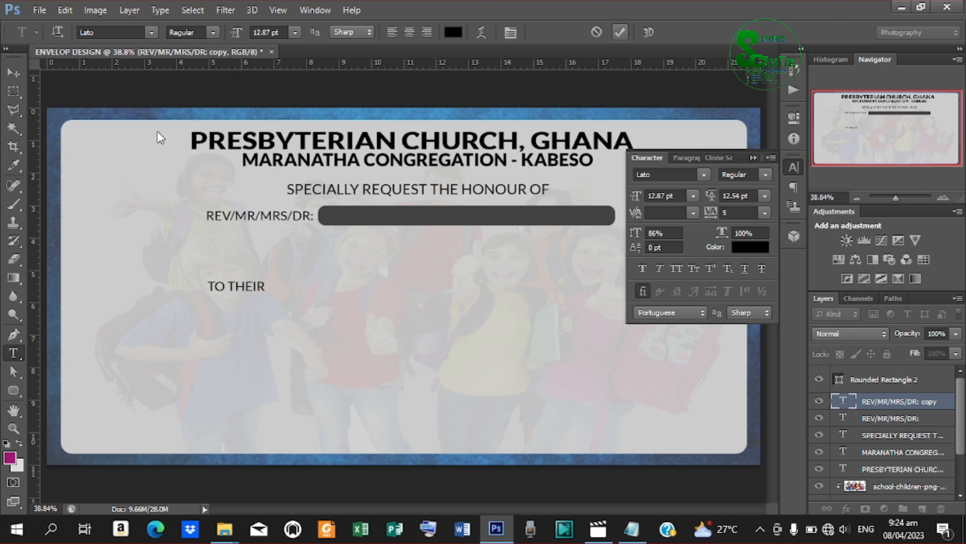
Centre TO THEIR below the name bar and set it to Lato Black.
key("v")
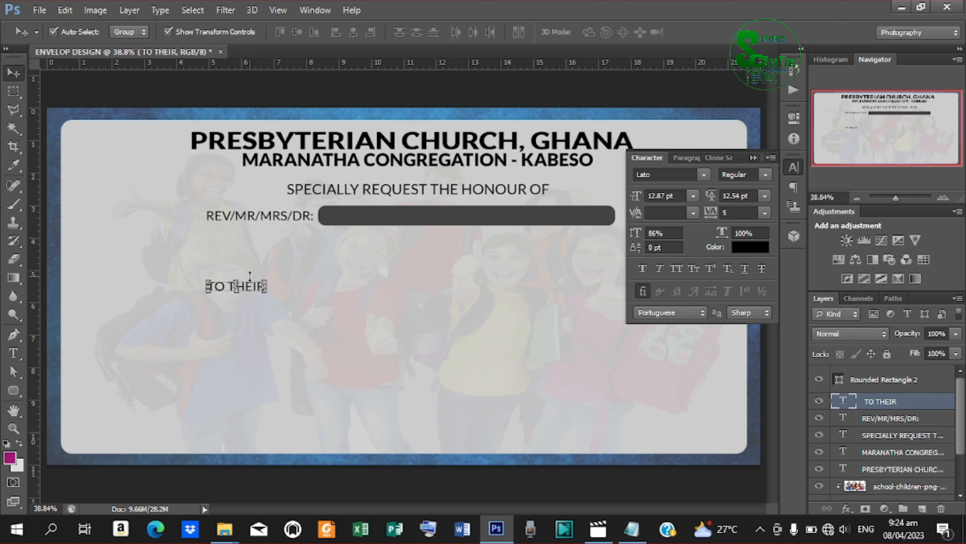
left_click_drag(247, 292, 411, 244)
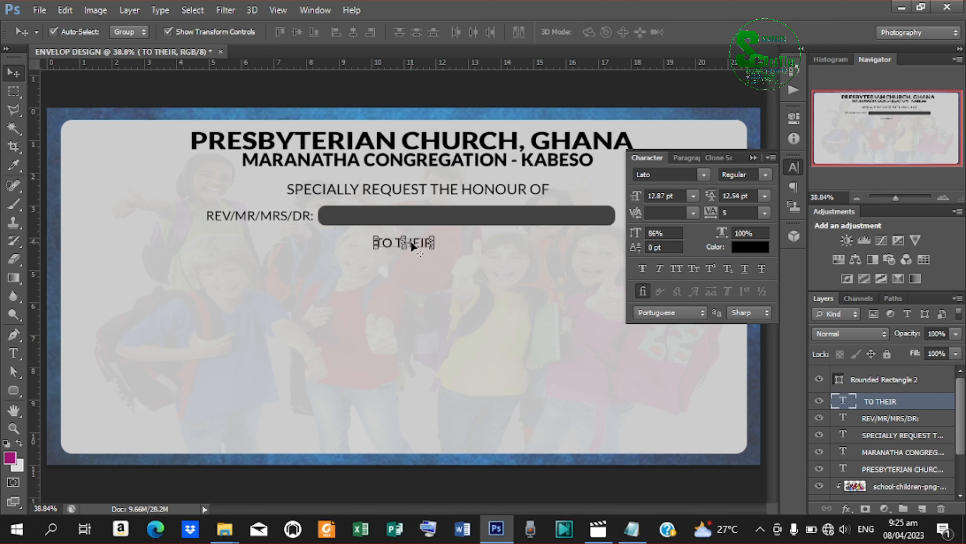
key("Down")
key("Down")
key("Down")
key("Down")
key("Down")
left_click(766, 175)
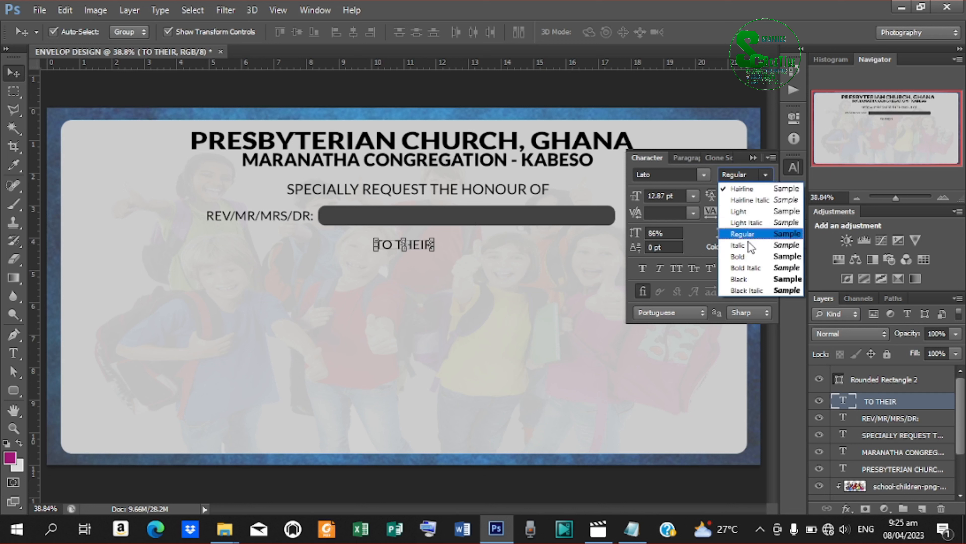
left_click(746, 279)
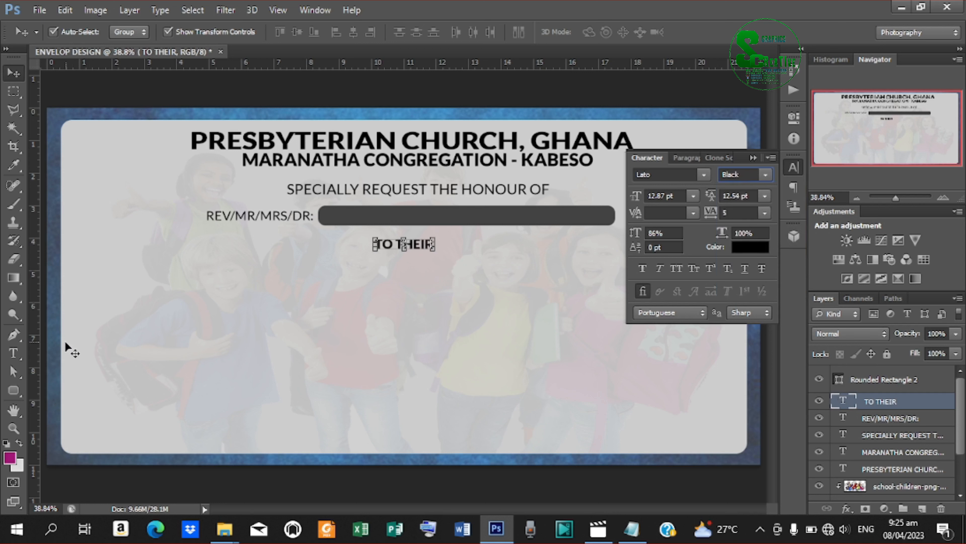
Draw a small dark rounded pill around TO THEIR and stack the text above it.
left_click(13, 390)
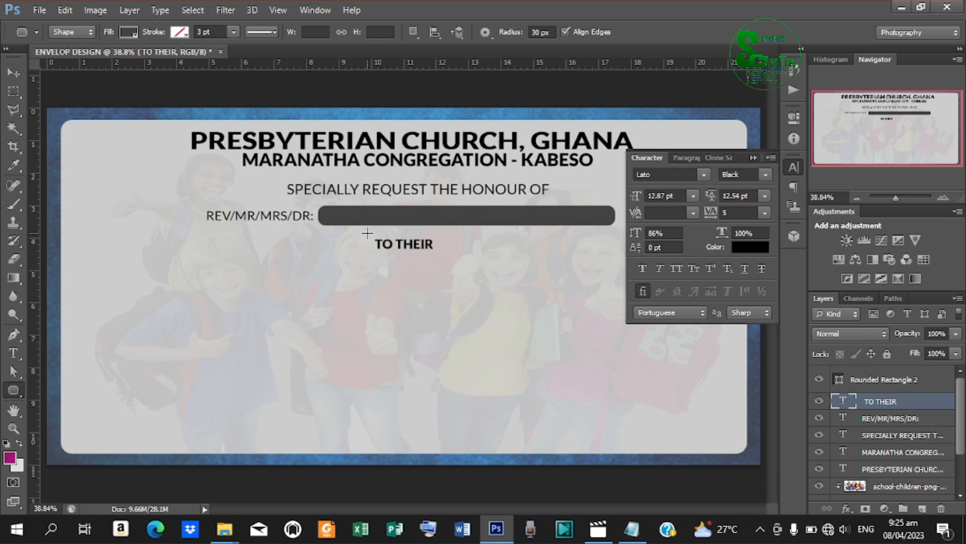
left_click_drag(371, 237, 439, 257)
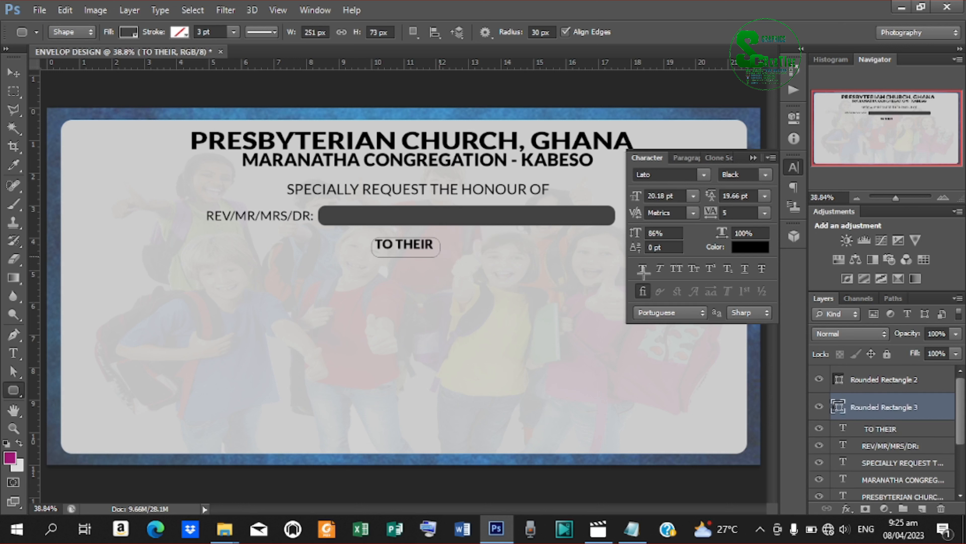
left_click(873, 430, "shift")
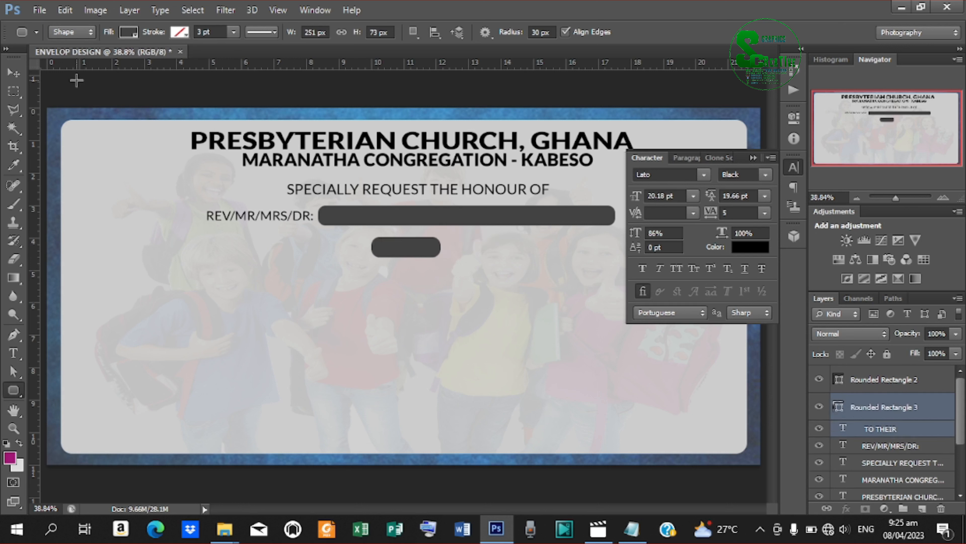
left_click(20, 78)
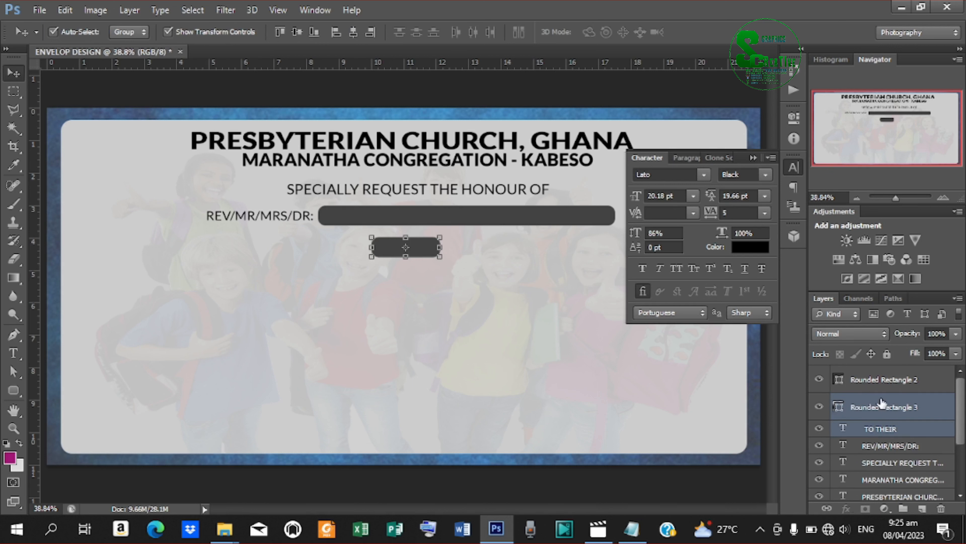
left_click_drag(890, 427, 857, 409)
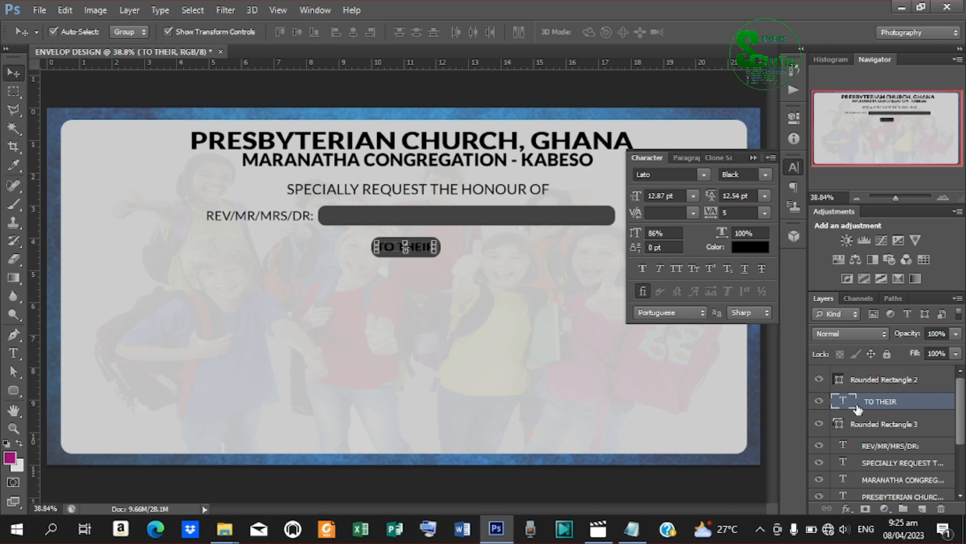
Make the TO THEIR text white (ffffff) and duplicate the text layer.
double_click(851, 406)
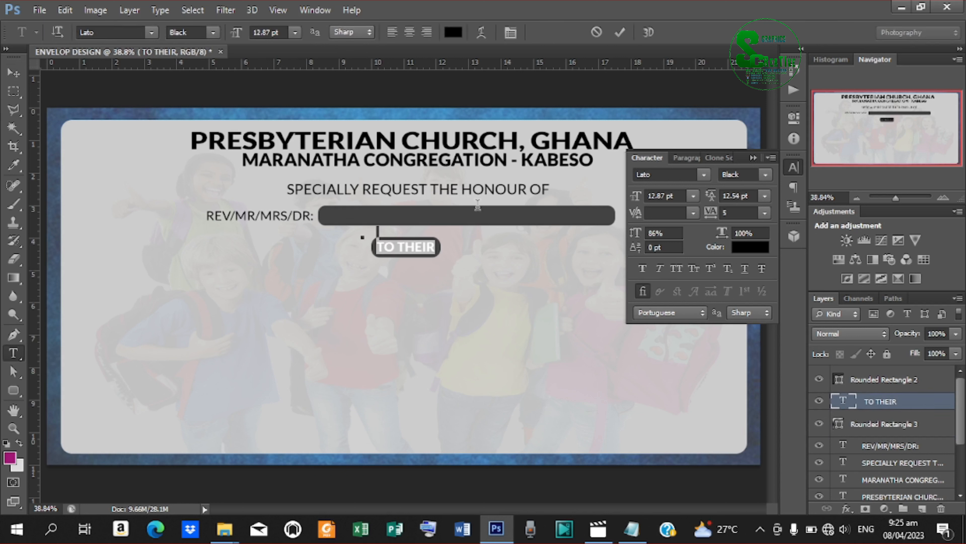
left_click(747, 247)
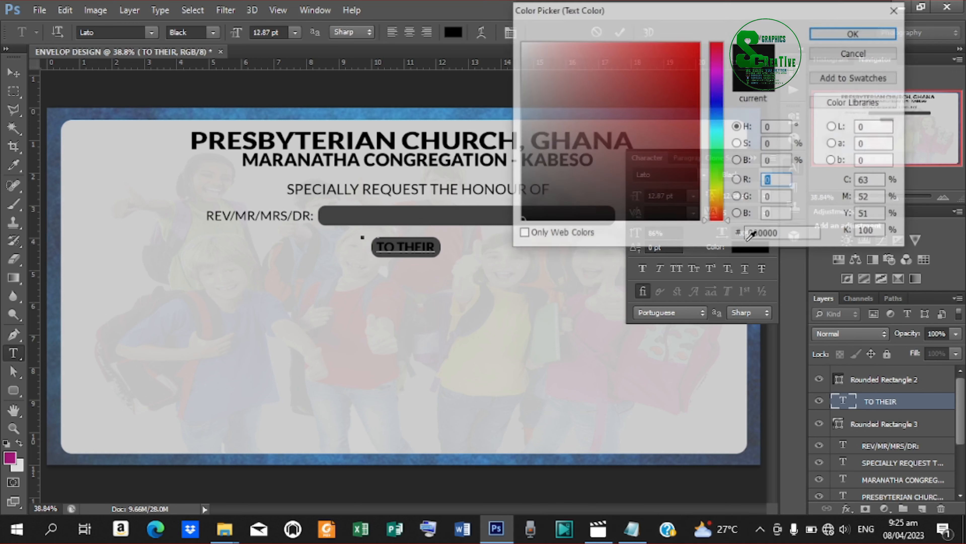
left_click_drag(619, 84, 520, 42)
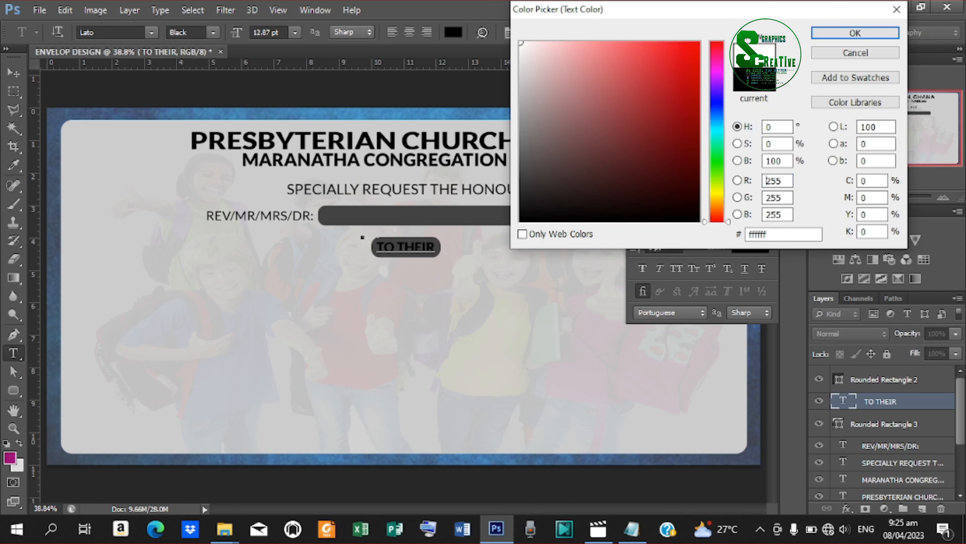
left_click(875, 31)
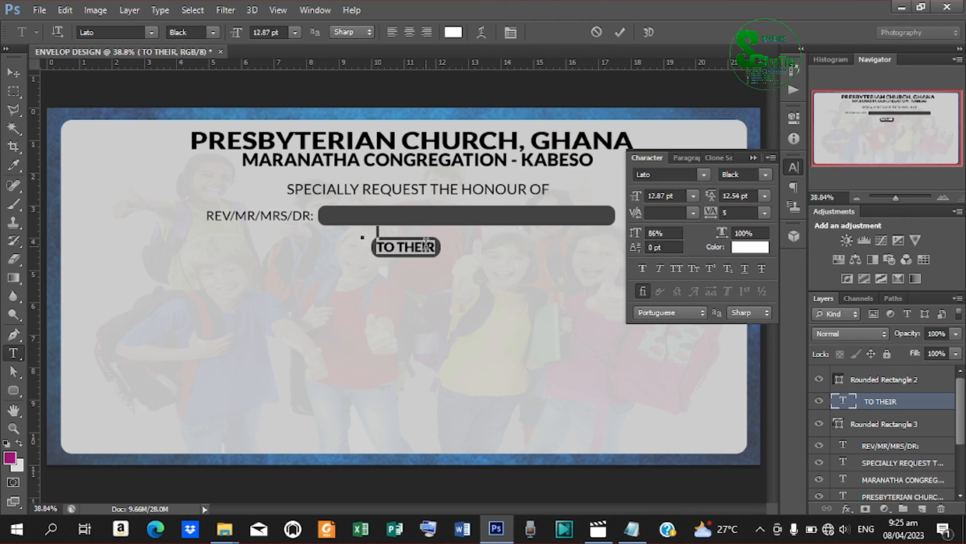
left_click(618, 34)
key("v")
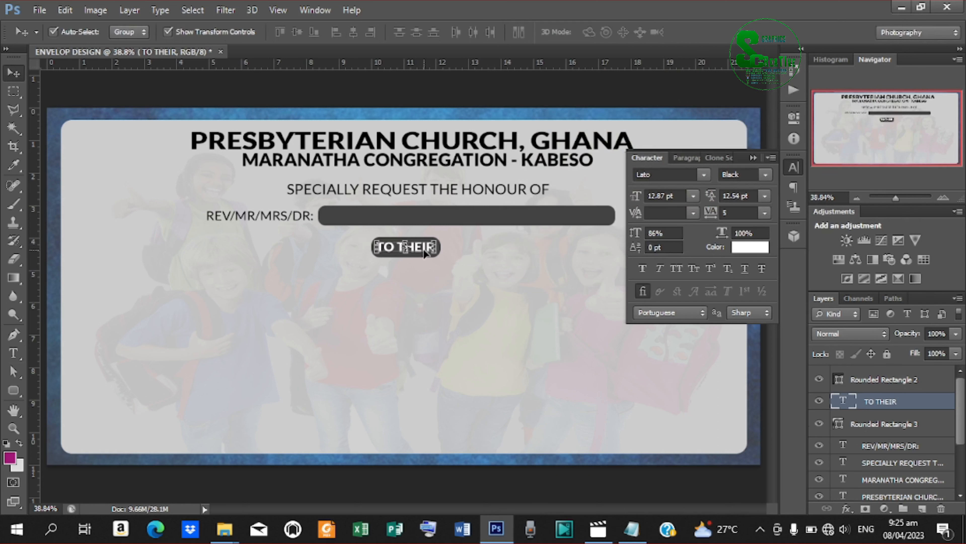
key("ctrl+j")
Move the TO THEIR copy down-left below the pill and make its text black.
left_click_drag(423, 248, 251, 286)
key("t")
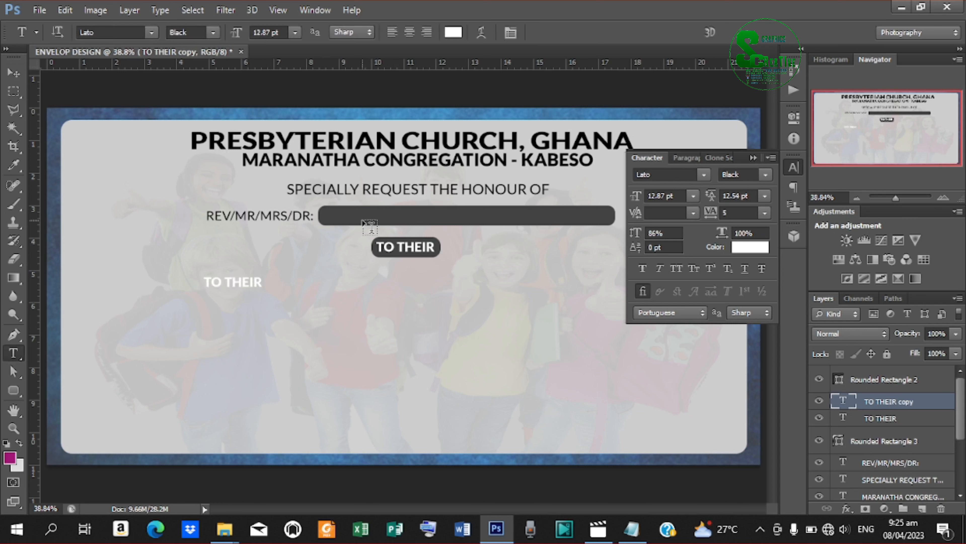
left_click_drag(205, 280, 262, 282)
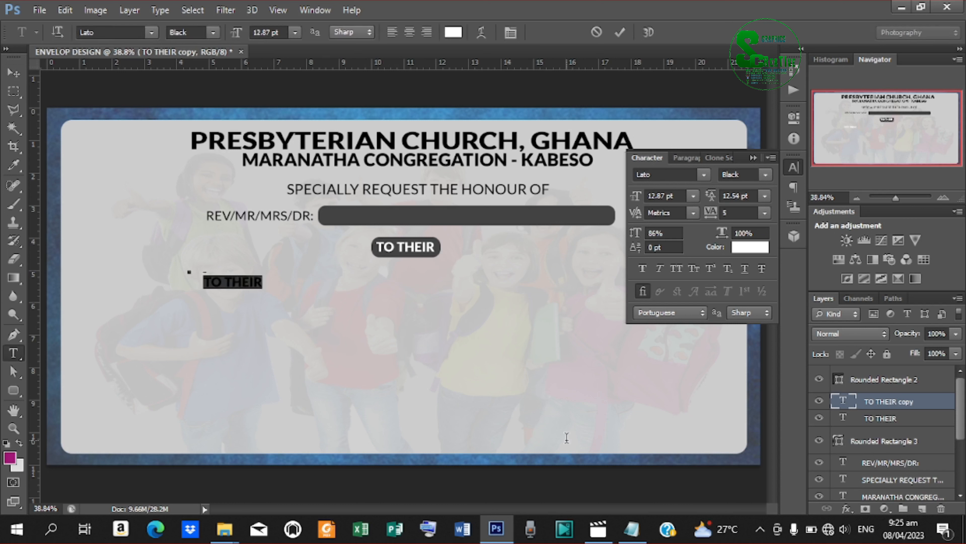
left_click(748, 250)
left_click_drag(552, 107, 496, 238)
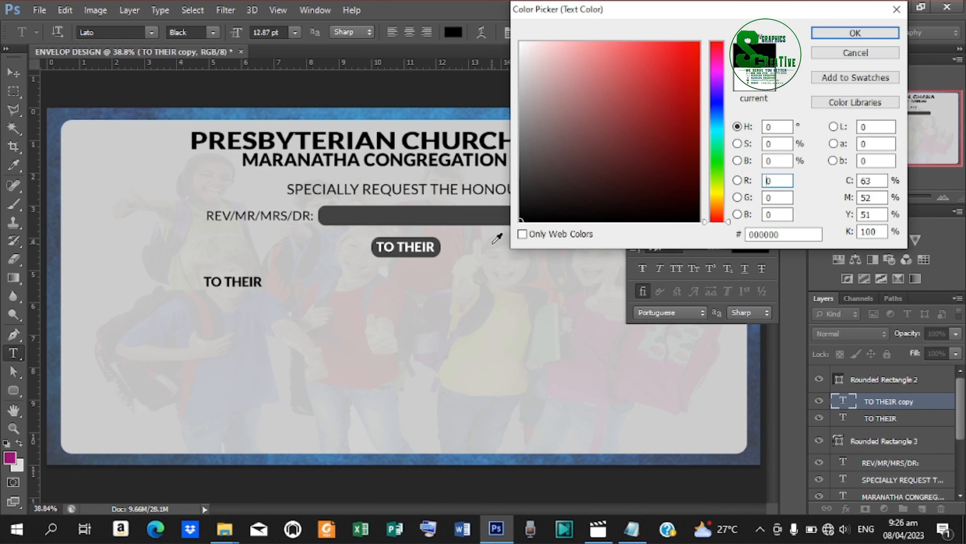
left_click(852, 33)
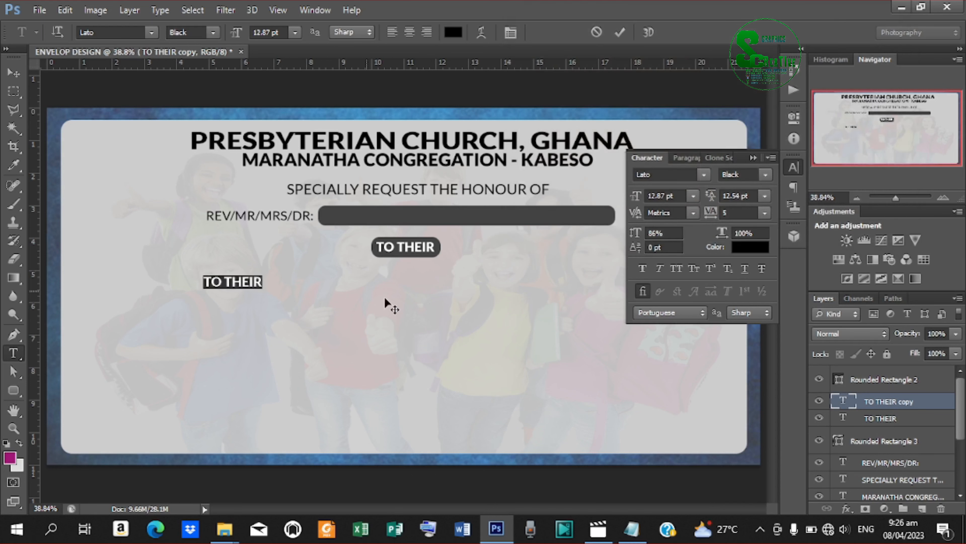
Replace the copy's text with EDUCATION WEEK CELEBRATION copied from the readme notes.
left_click(631, 529)
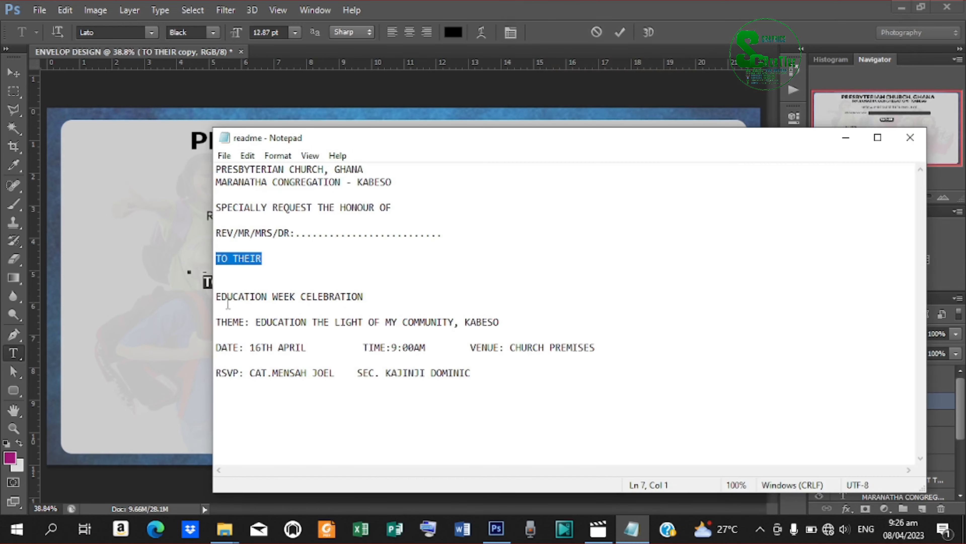
left_click(216, 297)
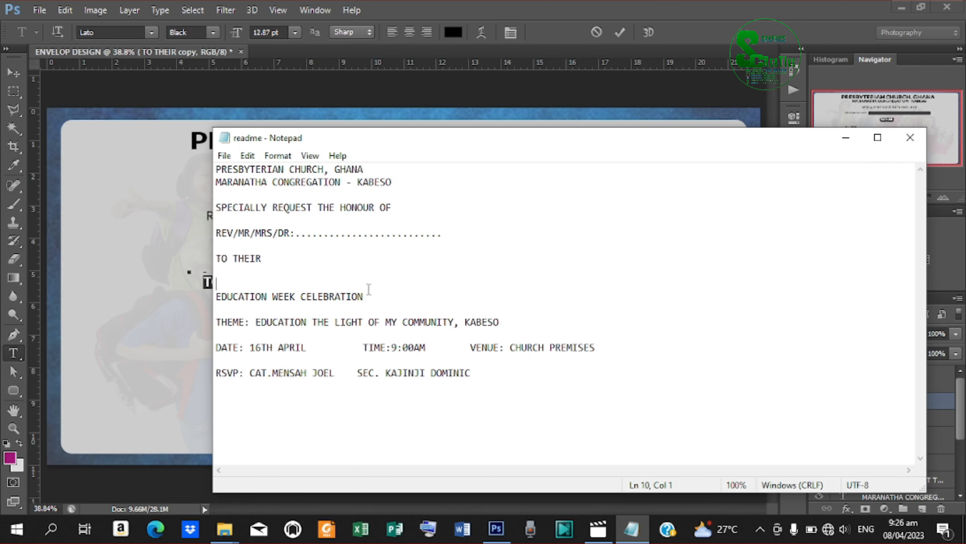
left_click(374, 300, "shift")
right_click(308, 302)
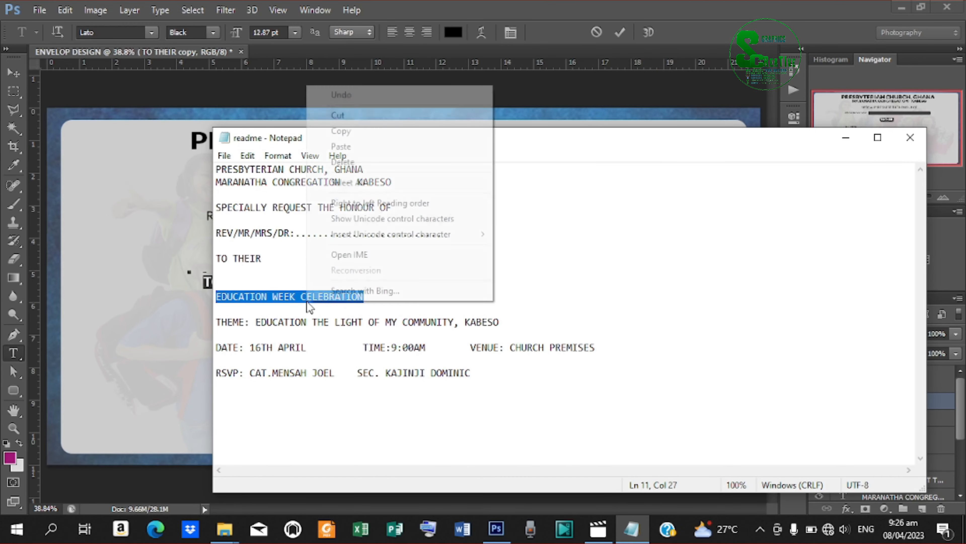
left_click(366, 131)
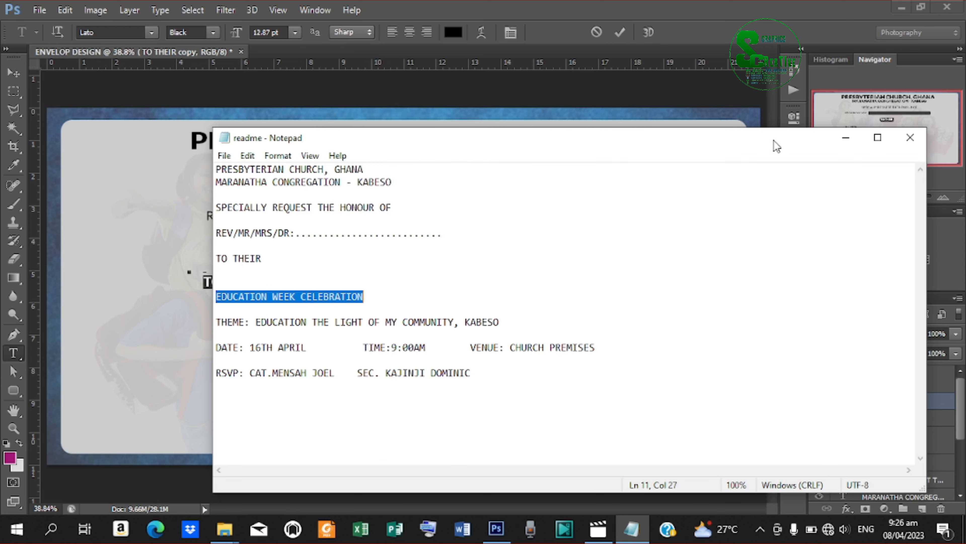
left_click(845, 137)
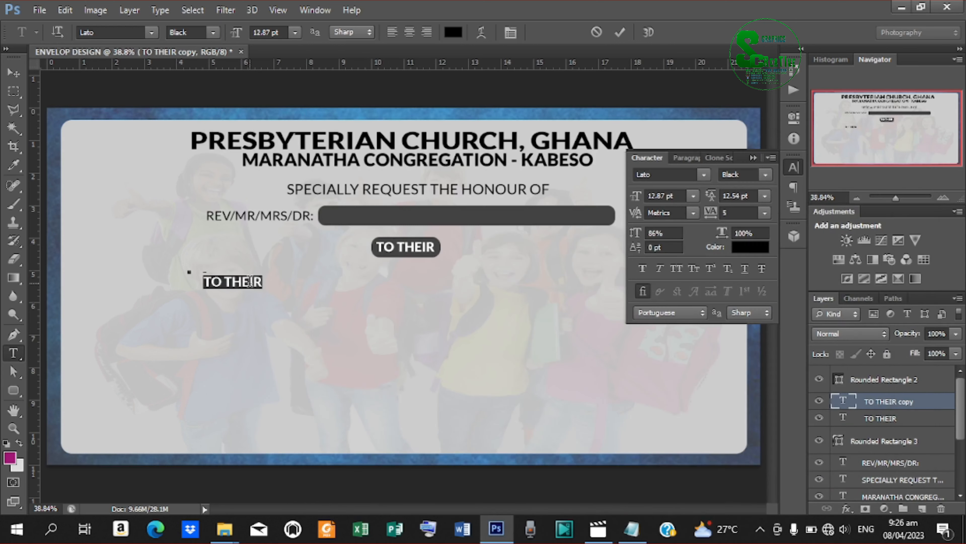
key("ctrl+v")
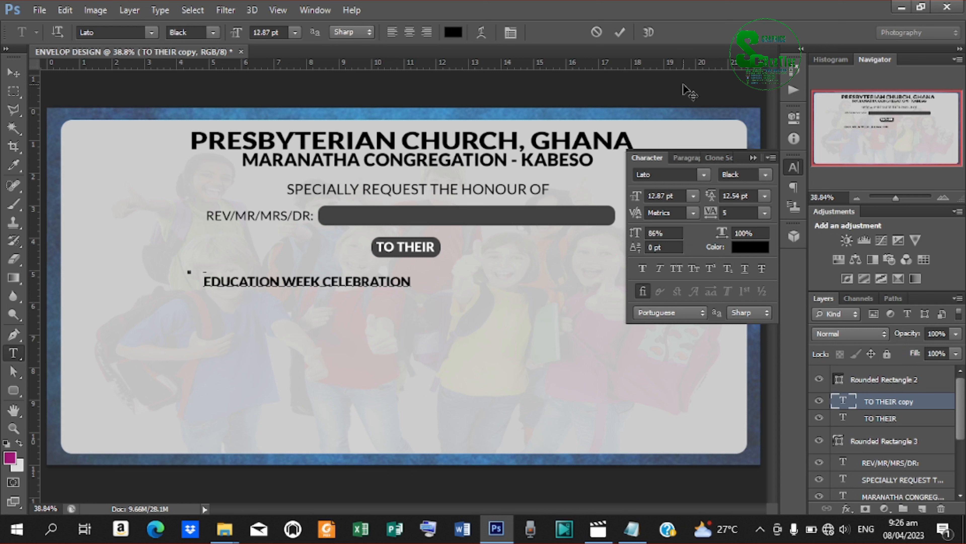
left_click(619, 33)
left_click(14, 72)
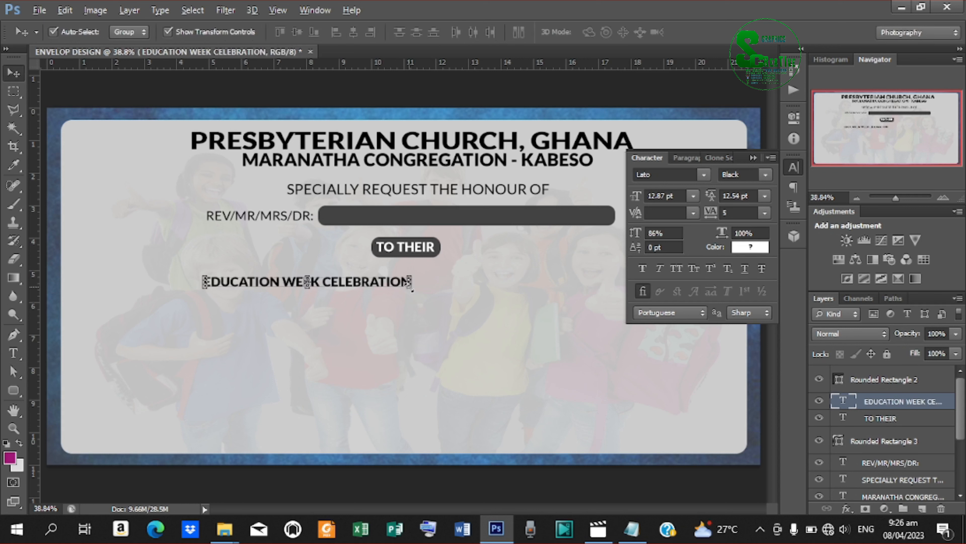
Enlarge the EDUCATION WEEK CELEBRATION title and move it toward the page centre.
key("ctrl+t")
left_click_drag(412, 290, 524, 318)
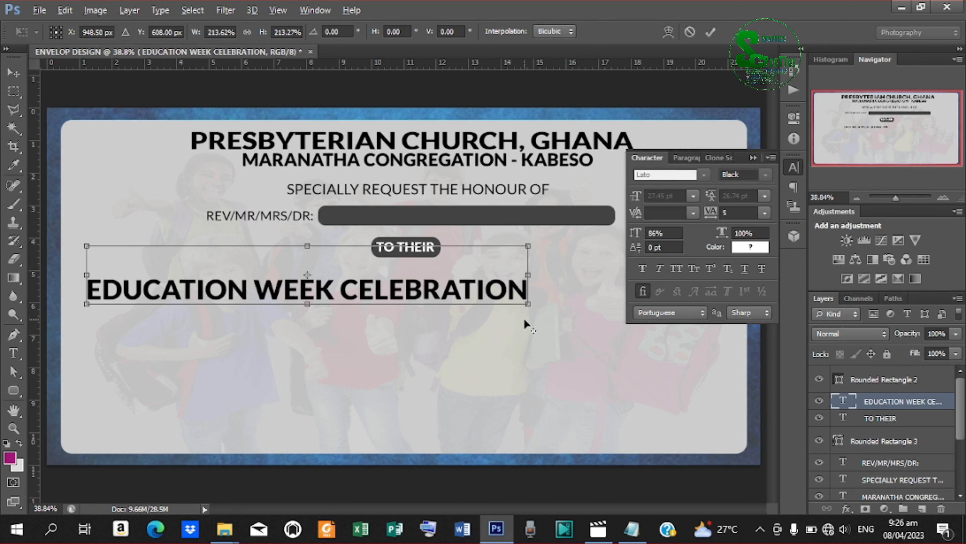
left_click_drag(413, 290, 498, 286)
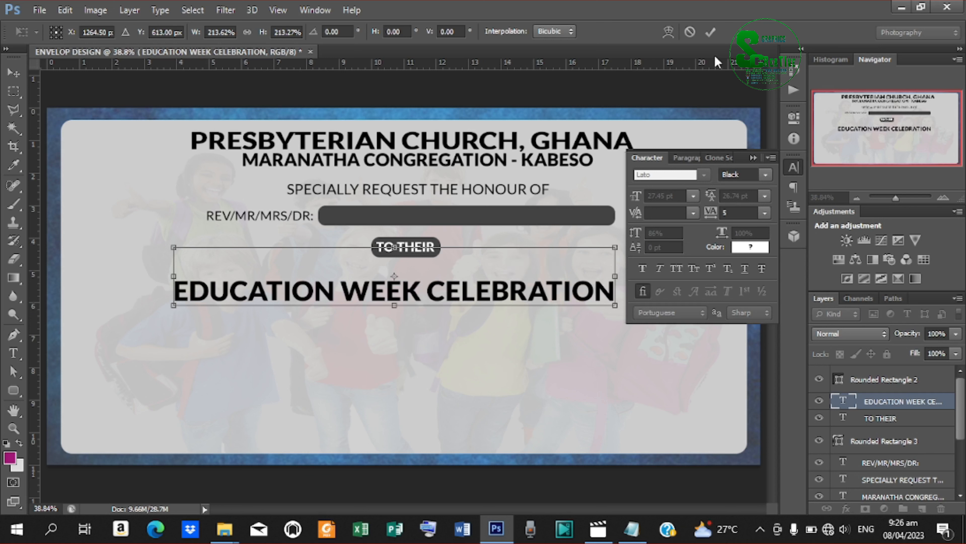
left_click(711, 32)
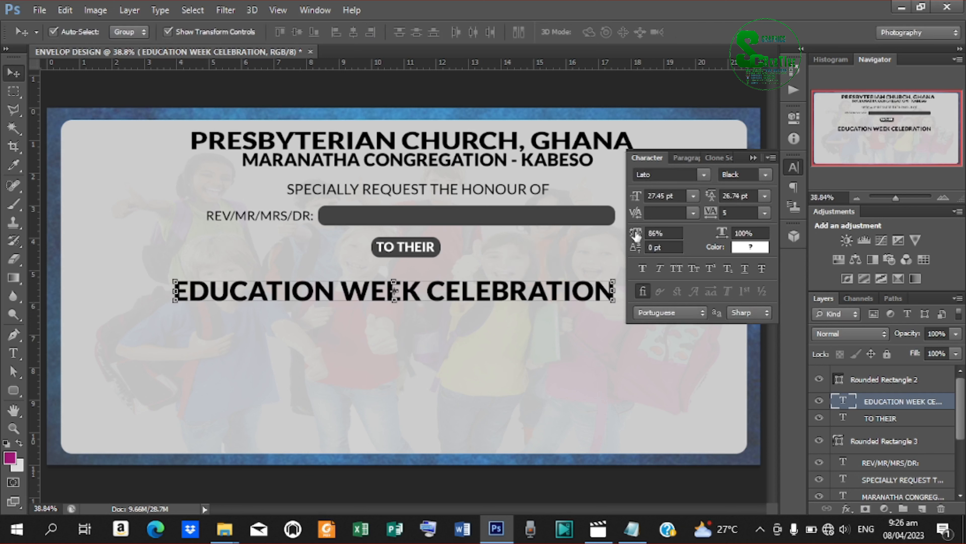
Raise the title's vertical scale to 107% in the Character panel.
left_click_drag(636, 235, 651, 235)
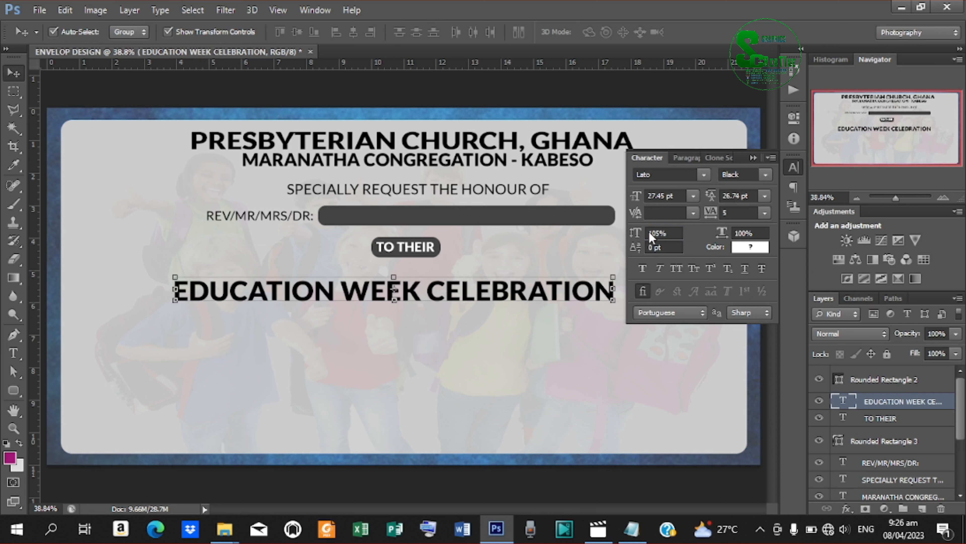
left_click_drag(631, 235, 635, 235)
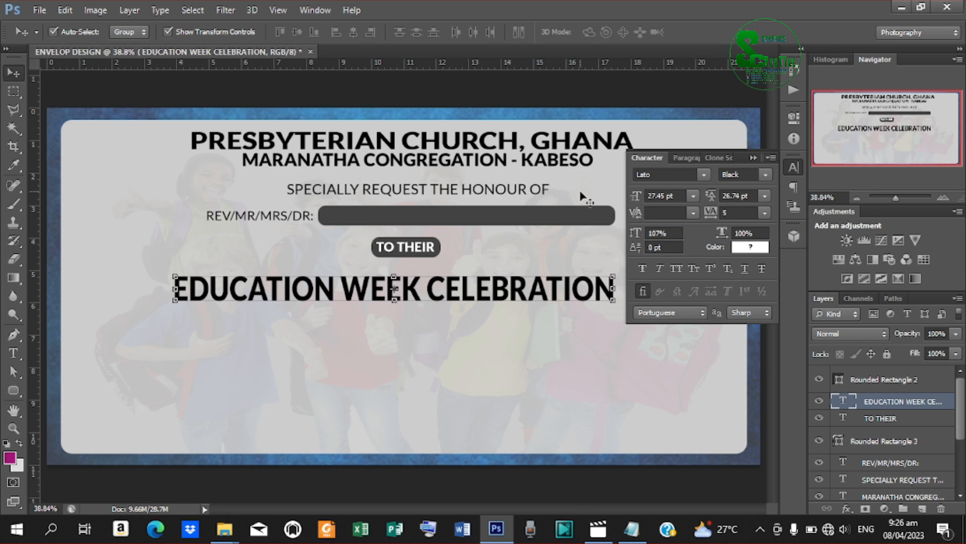
left_click(751, 156)
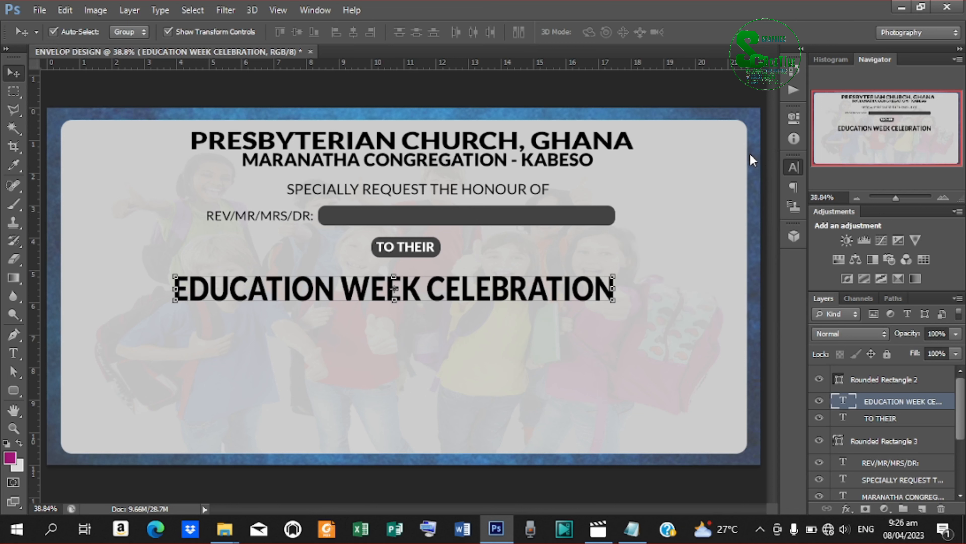
Scale the title up to about 113% and nudge it centred beneath the TO THEIR pill.
left_click(616, 301)
key("Escape")
key("super+space")
left_click_drag(615, 300, 626, 311)
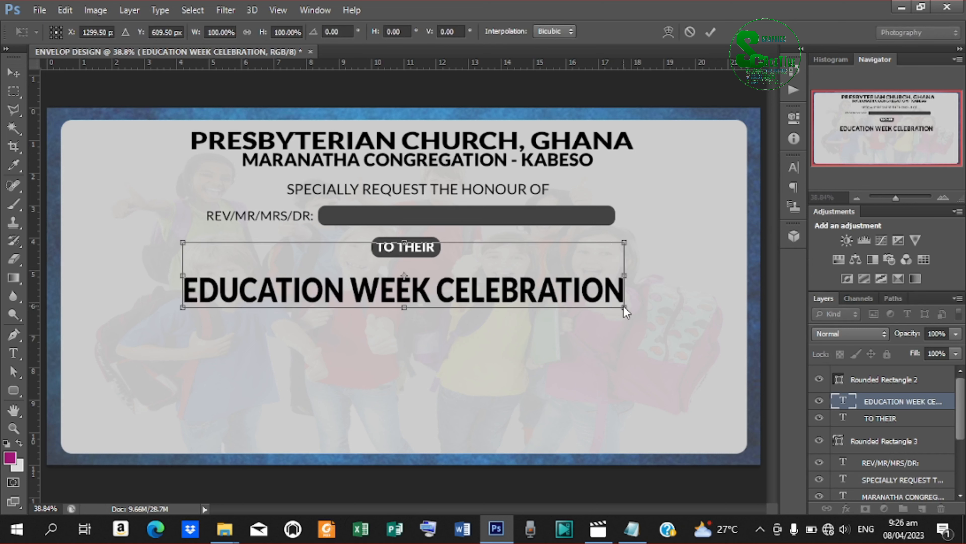
key("Return")
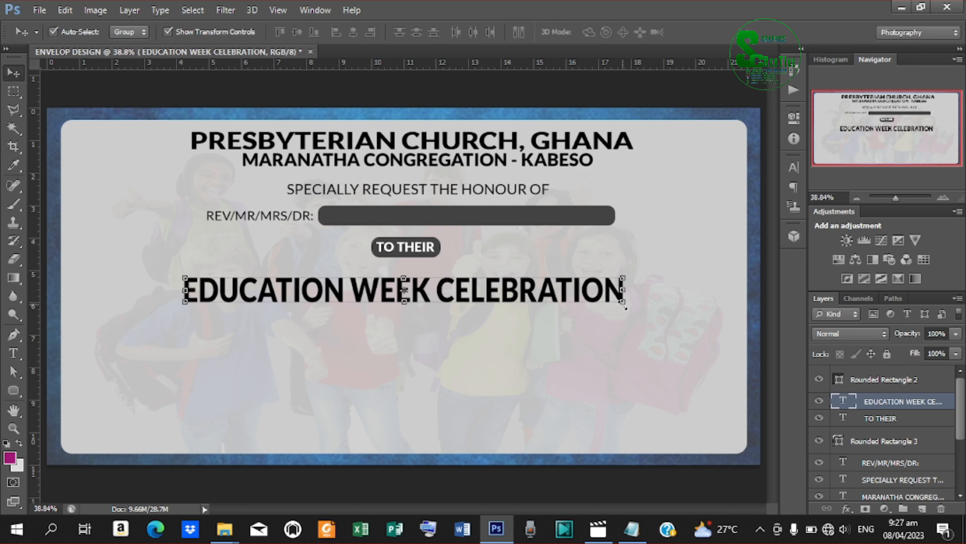
left_click_drag(625, 307, 635, 313)
left_click_drag(635, 312, 652, 319)
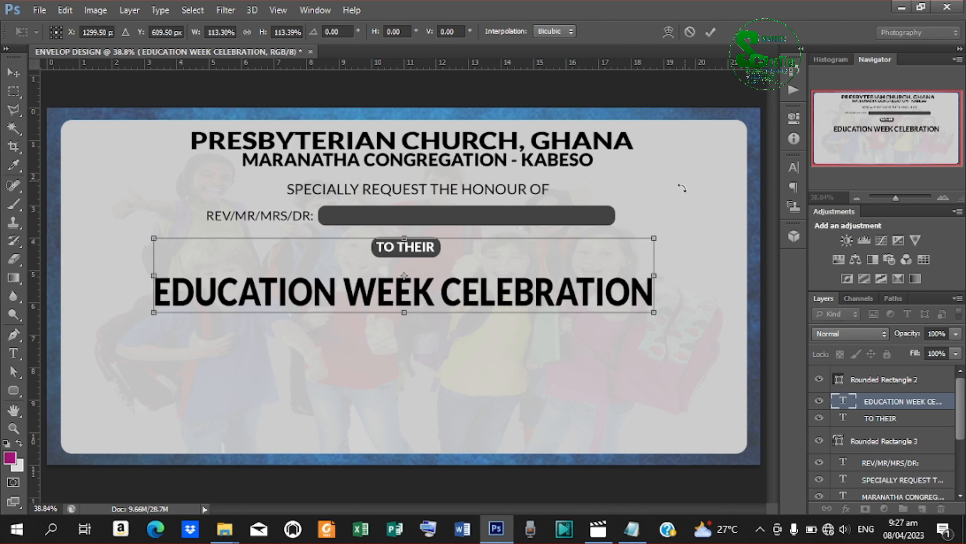
left_click(710, 32)
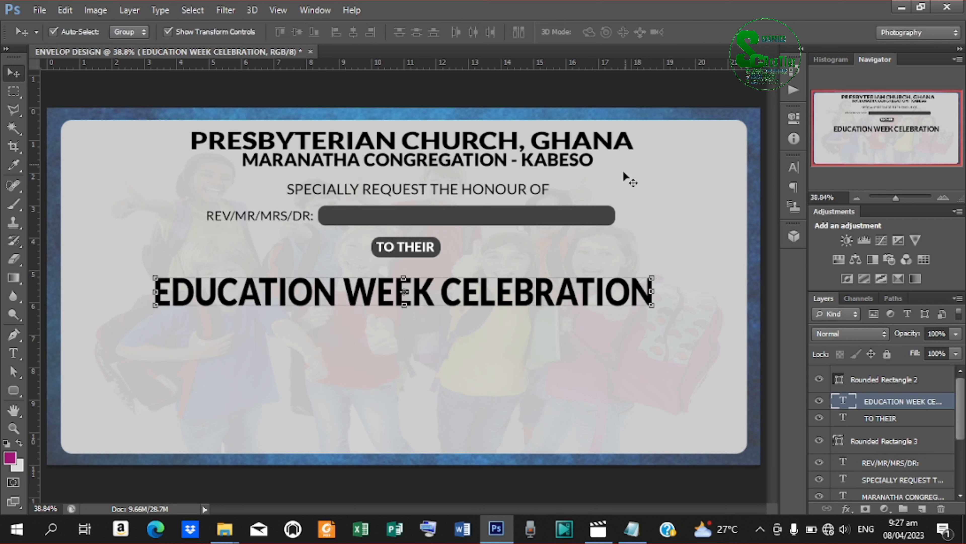
key("Right")
key("Right")
key("Right")
key("Right")
key("Right")
key("Right")
key("Right")
key("Right")
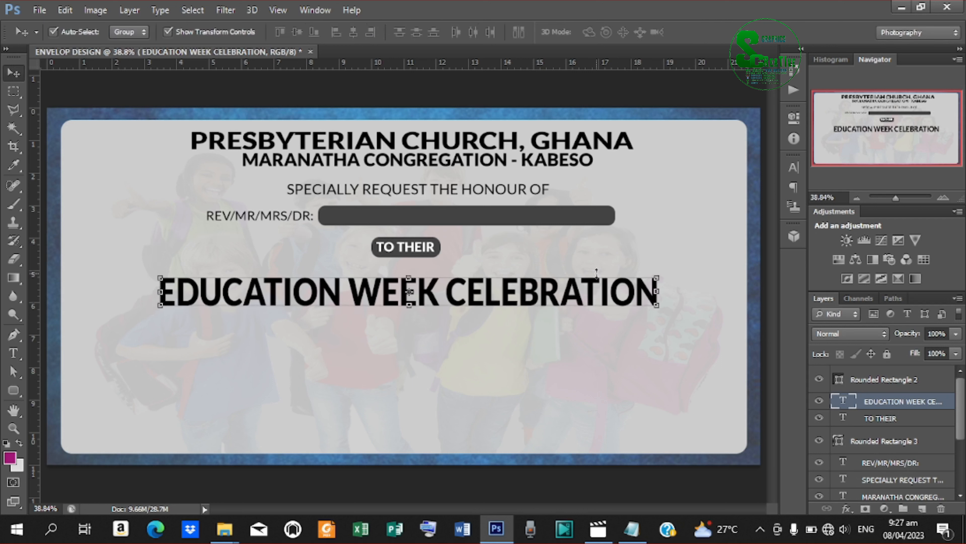
key("Up")
key("Up")
key("Up")
key("Up")
key("Up")
key("Up")
key("Up")
key("Up")
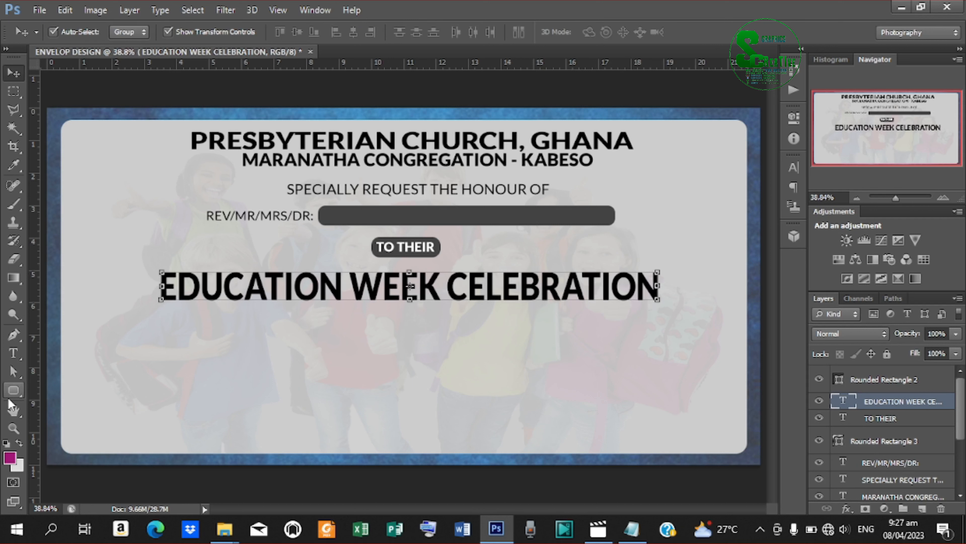
left_click(13, 390)
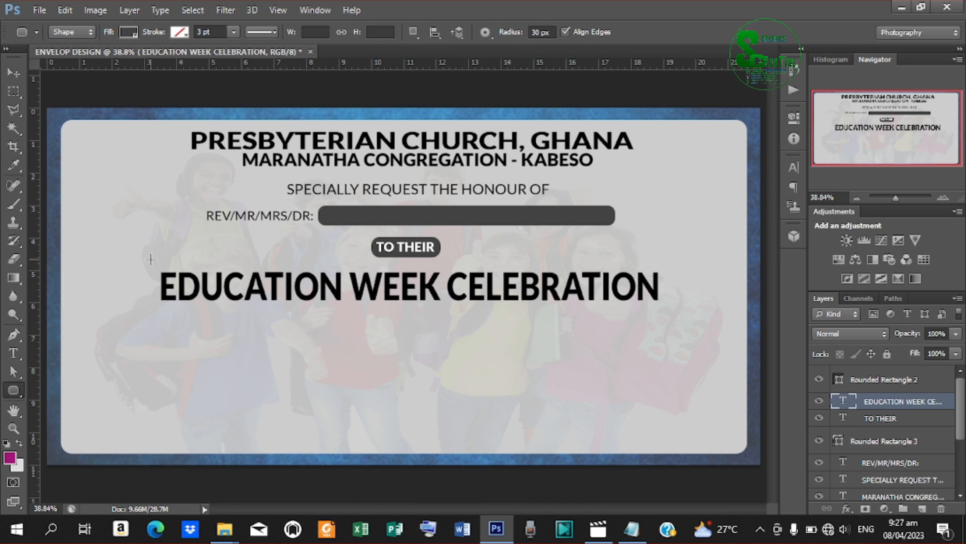
Draw a dark rounded rectangle over the title and move the title layer above it.
left_click_drag(144, 259, 671, 341)
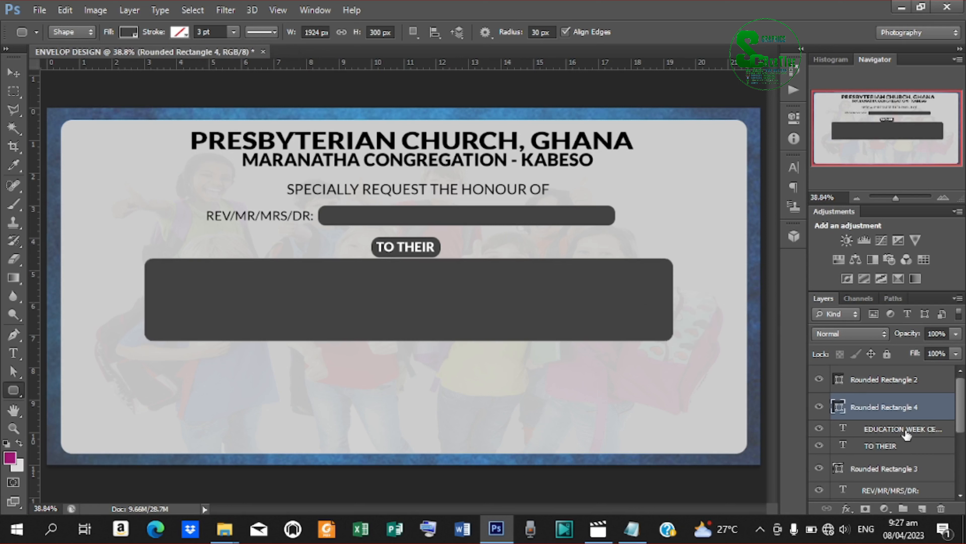
left_click_drag(903, 427, 896, 393)
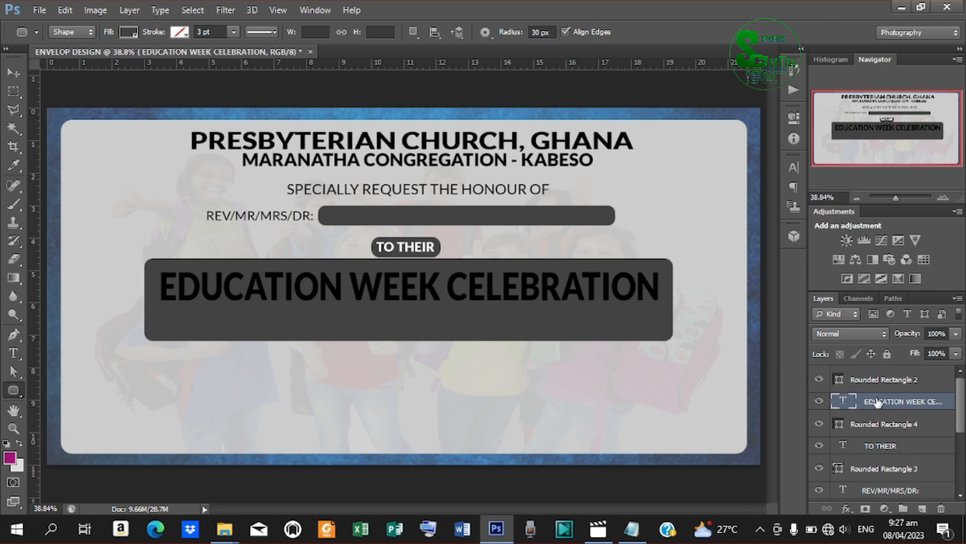
Add a Gradient Overlay to the title and make its starting colour teal 02adb3.
right_click(892, 407)
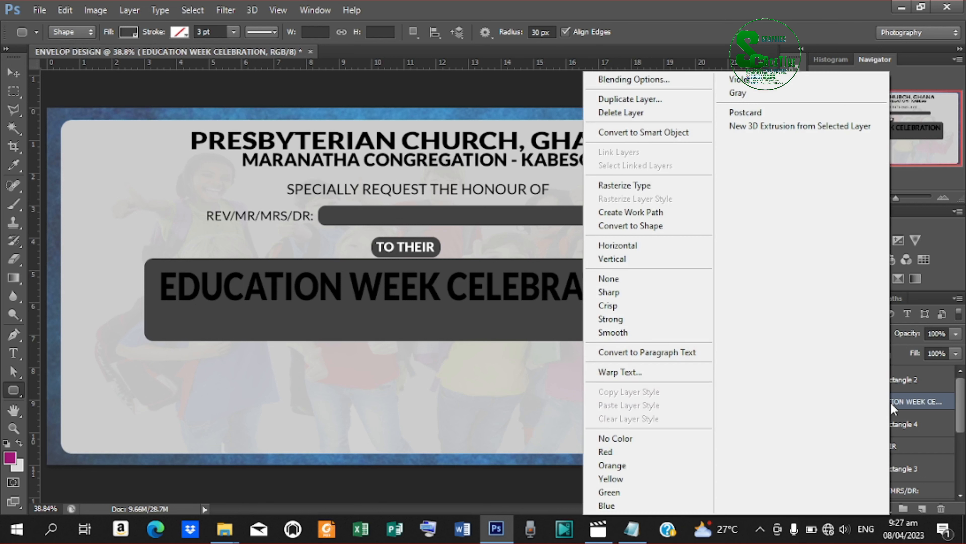
left_click(654, 78)
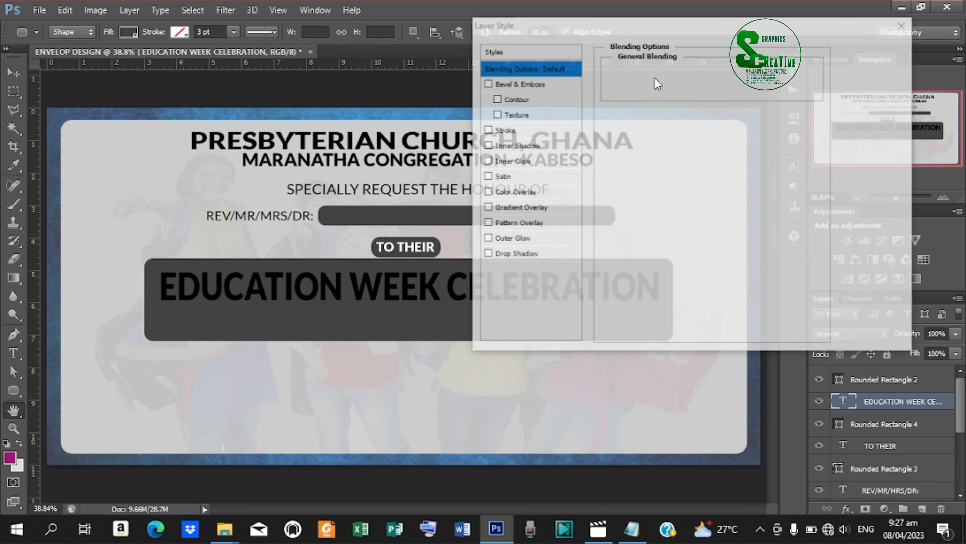
left_click(525, 207)
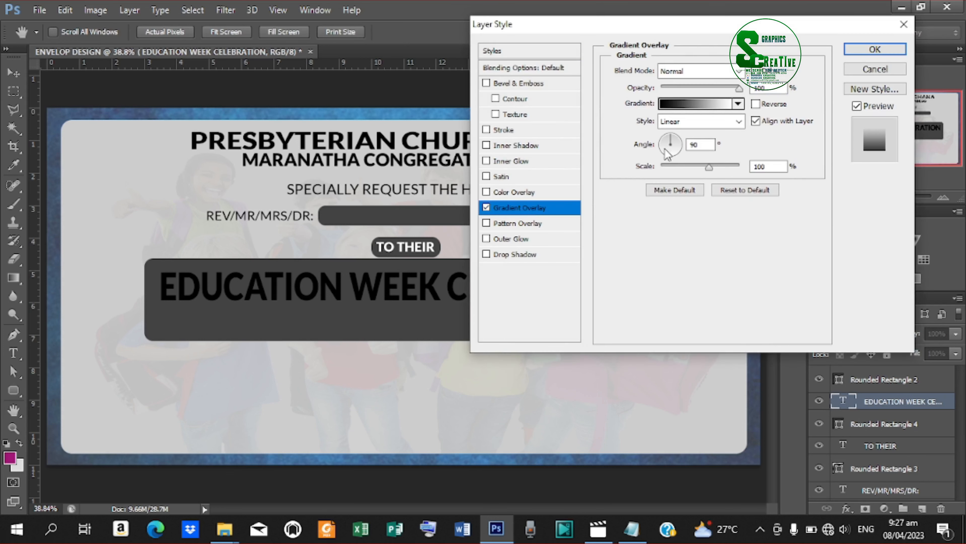
left_click(666, 105)
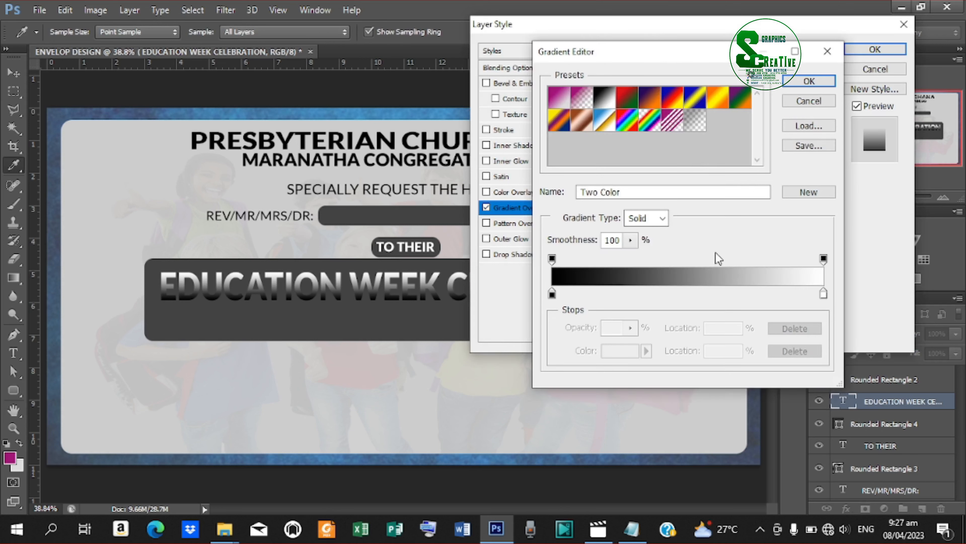
left_click(552, 295)
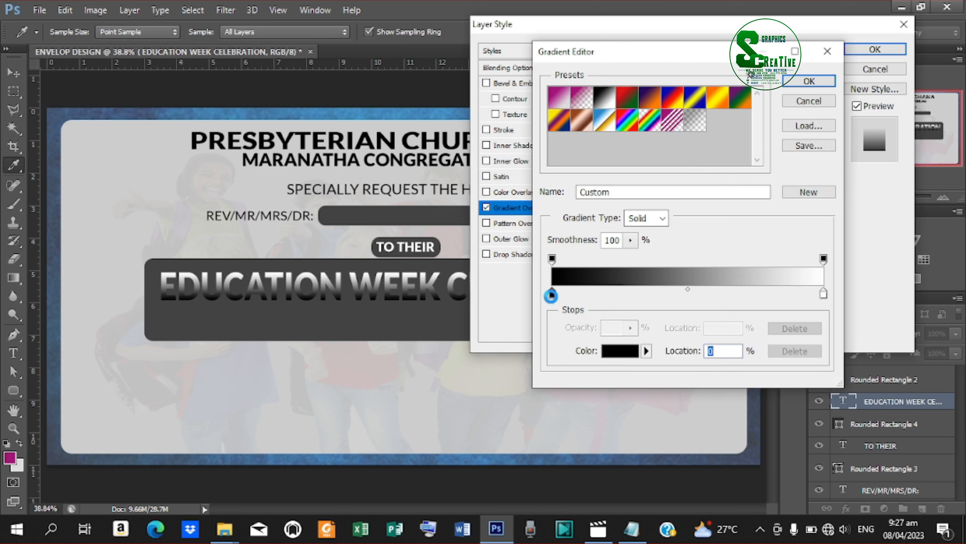
double_click(551, 295)
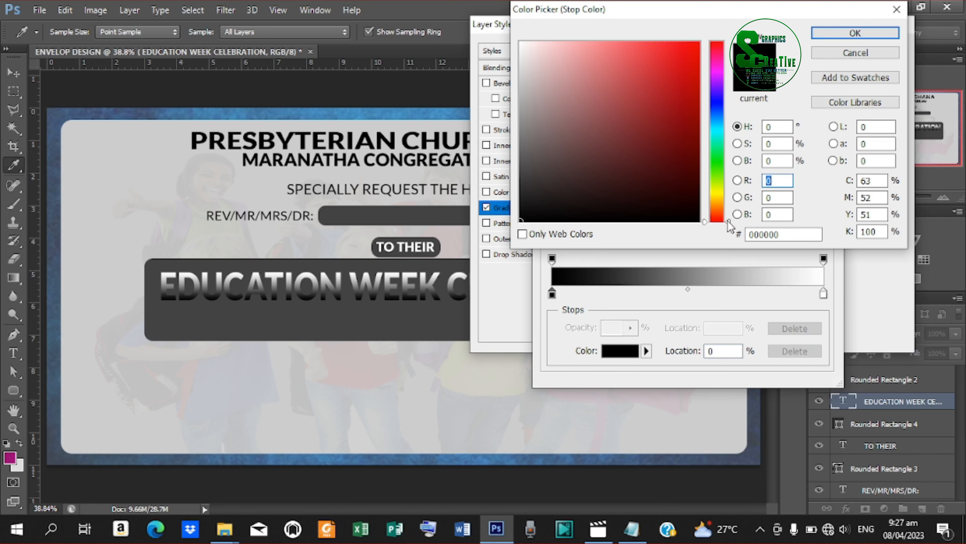
left_click_drag(727, 223, 721, 131)
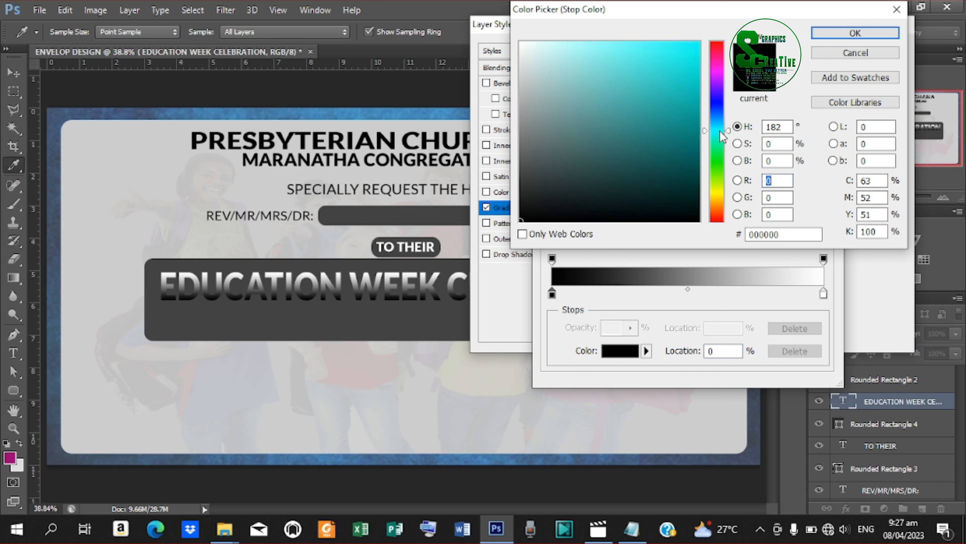
left_click(697, 110)
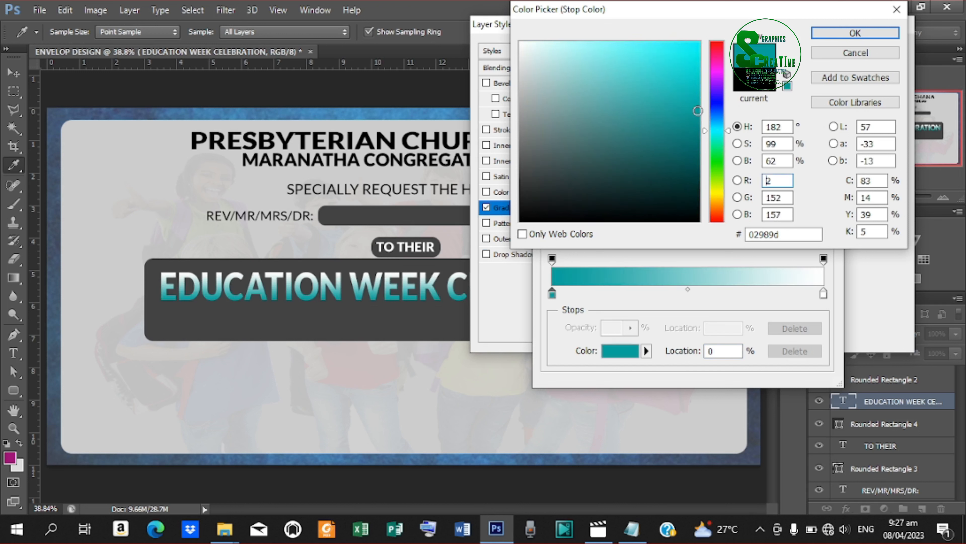
left_click_drag(697, 111, 696, 95)
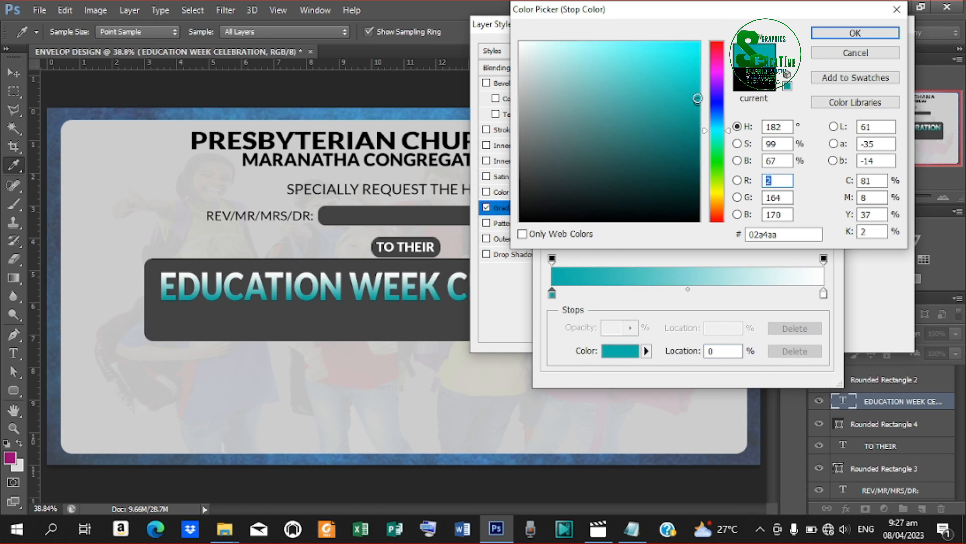
left_click(843, 33)
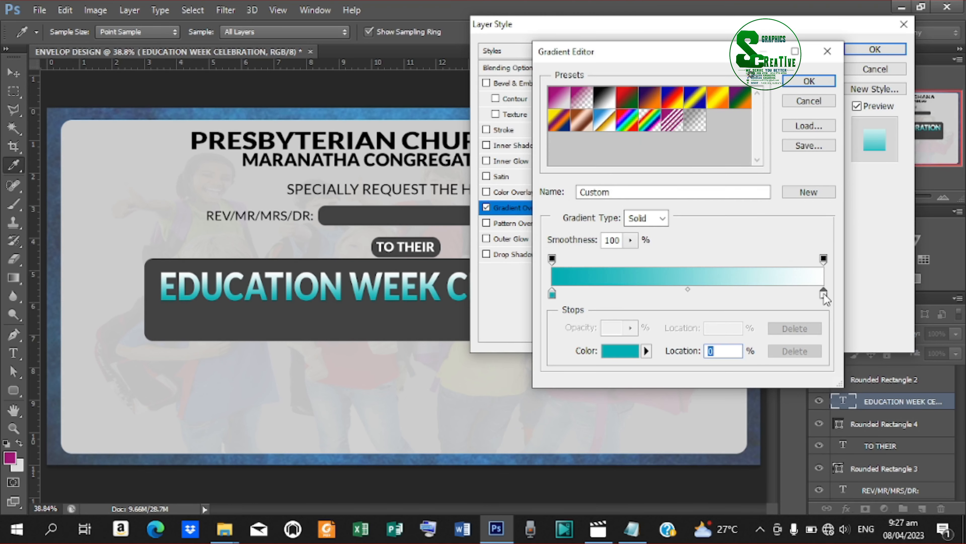
Change the gradient's white end colour to a brighter teal and confirm the gradient.
double_click(823, 295)
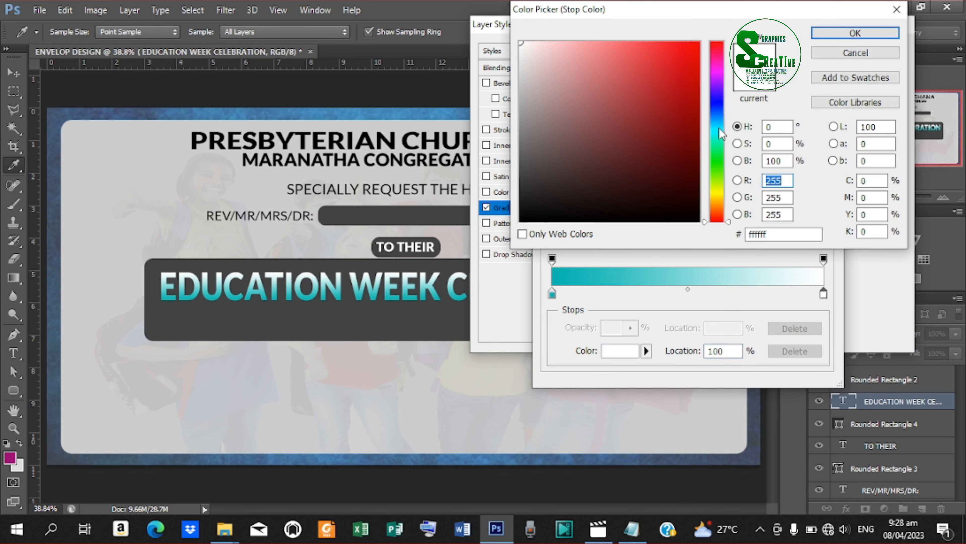
left_click(719, 128)
left_click(698, 138)
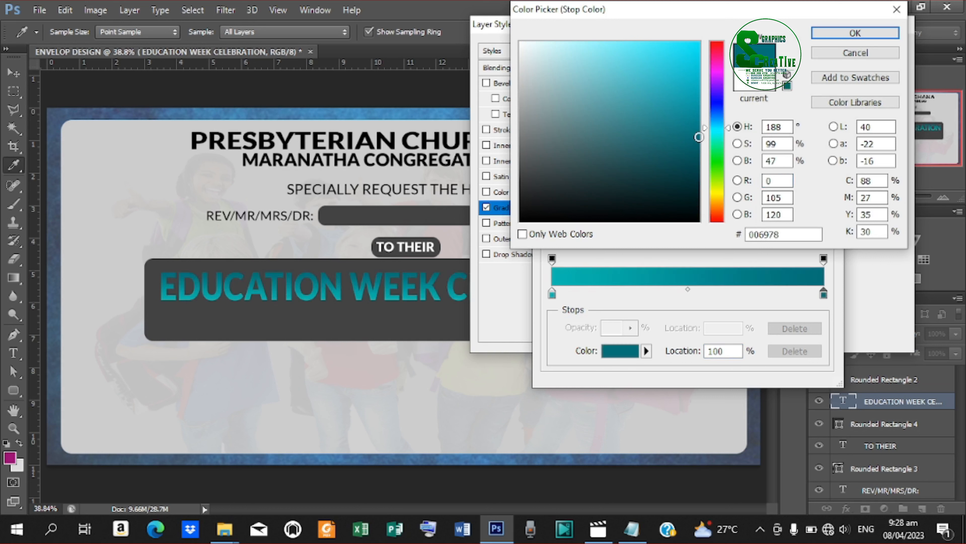
left_click_drag(698, 137, 698, 107)
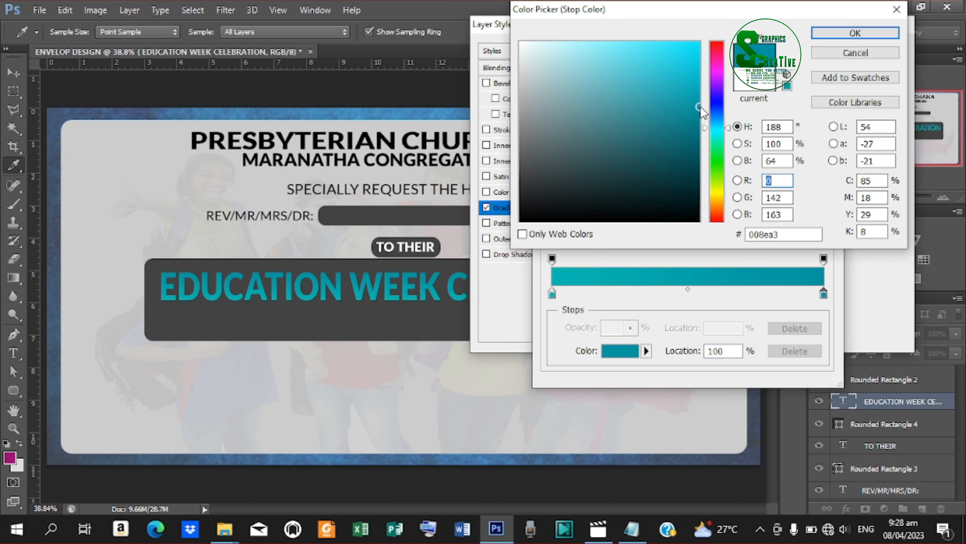
left_click(845, 36)
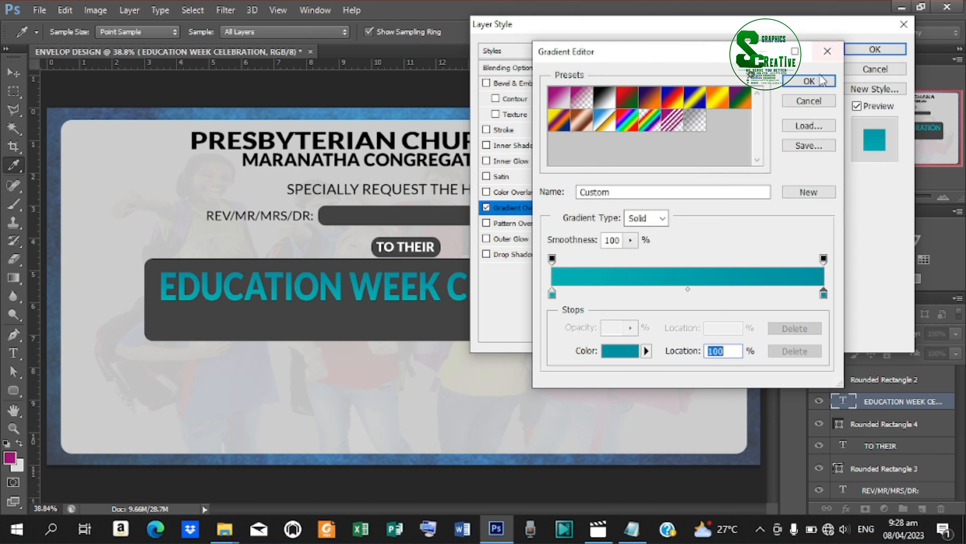
left_click(813, 81)
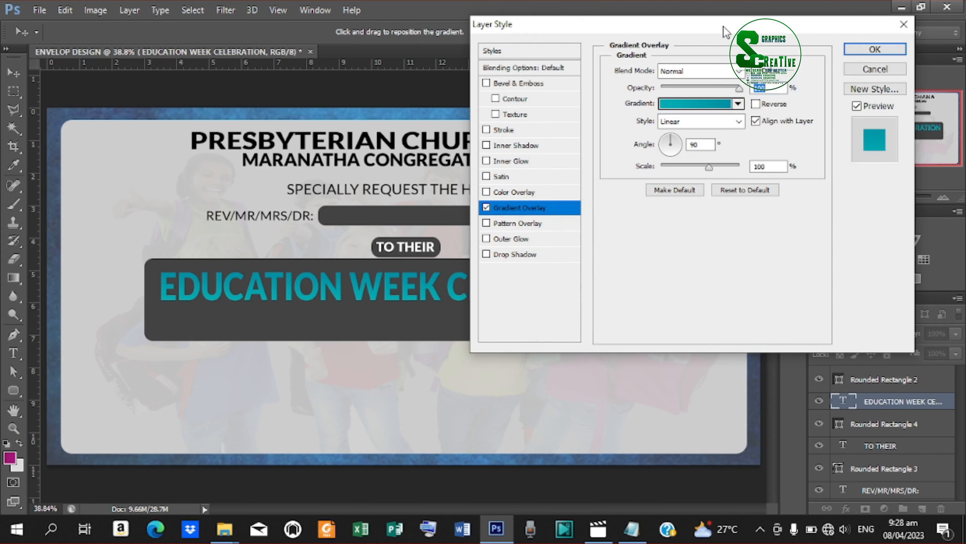
left_click_drag(726, 31, 808, 33)
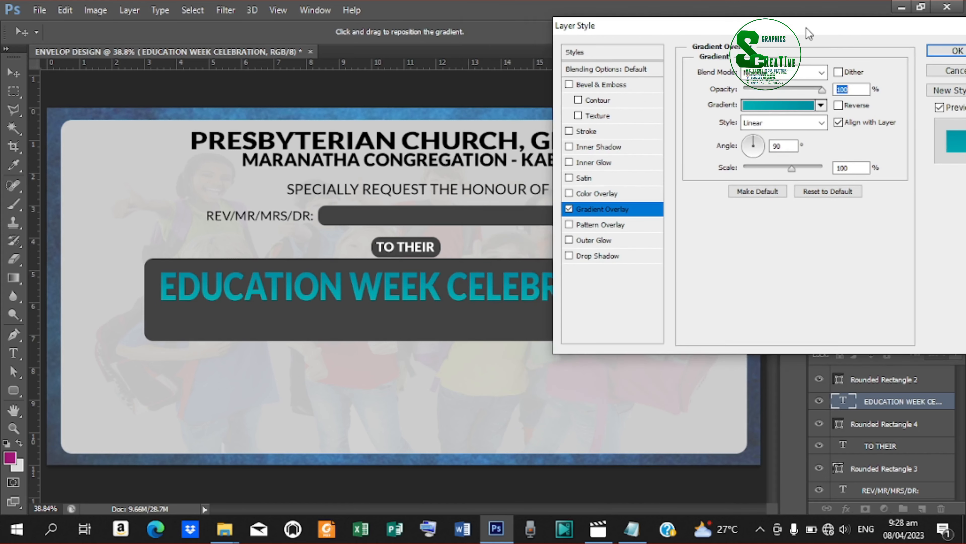
Add a Cone - Inverted drop shadow: spread 11%, size 16 px, distance 6 px, angle 90°.
left_click(596, 254)
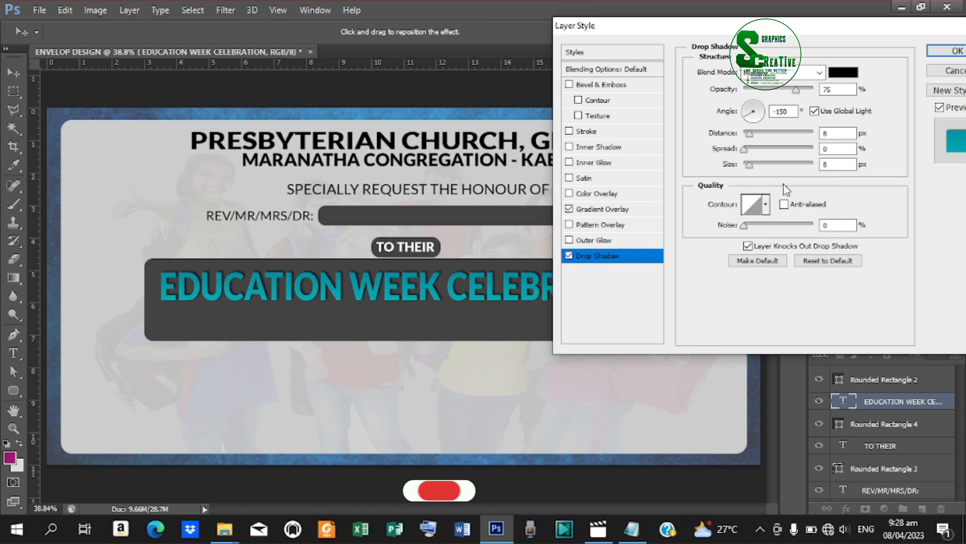
left_click(765, 204)
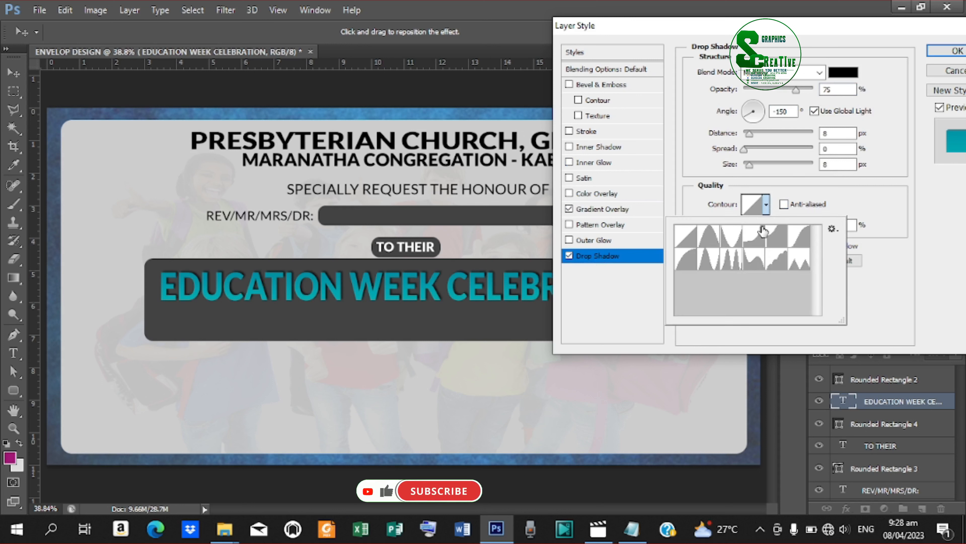
left_click(737, 240)
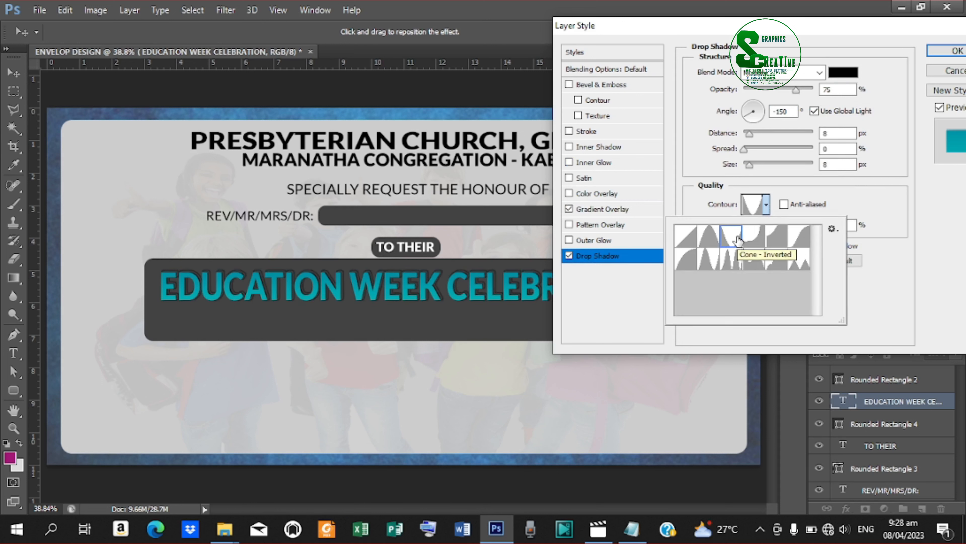
left_click(743, 151)
left_click_drag(744, 150, 752, 167)
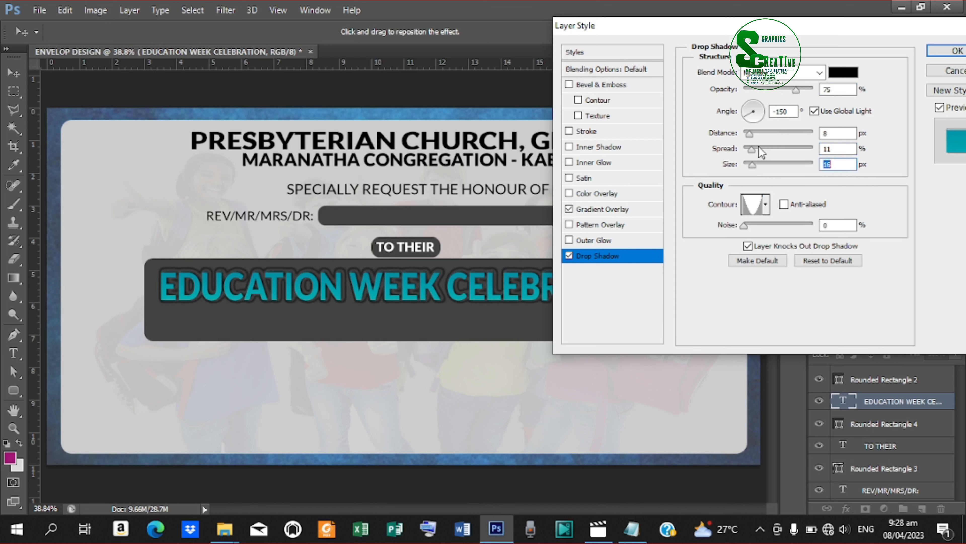
left_click_drag(748, 138, 748, 137)
left_click_drag(791, 112, 712, 123)
type("90")
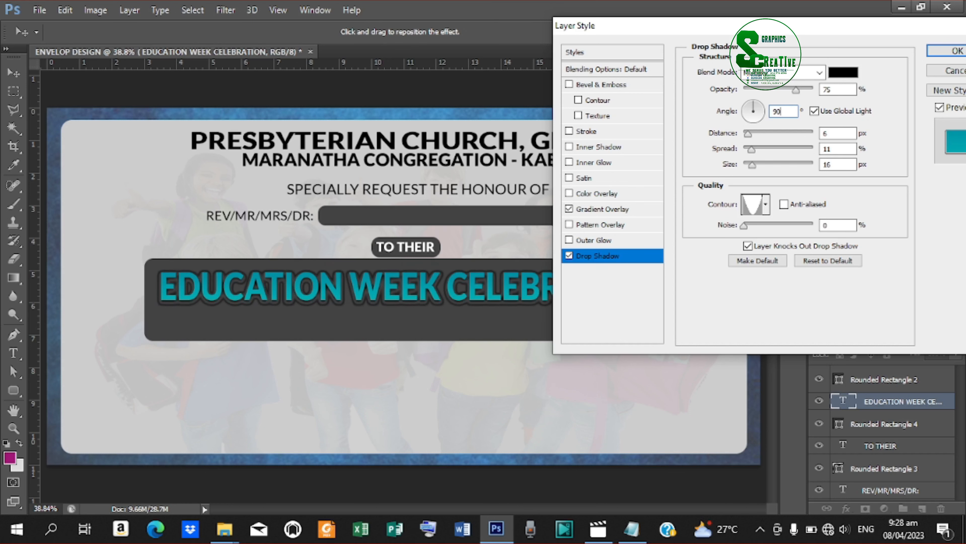
mouse_move(755, 30)
left_mouse_down()
mouse_move(792, 86)
mouse_move(923, 67)
mouse_move(739, 68)
mouse_move(667, 49)
mouse_move(747, 34)
left_mouse_up()
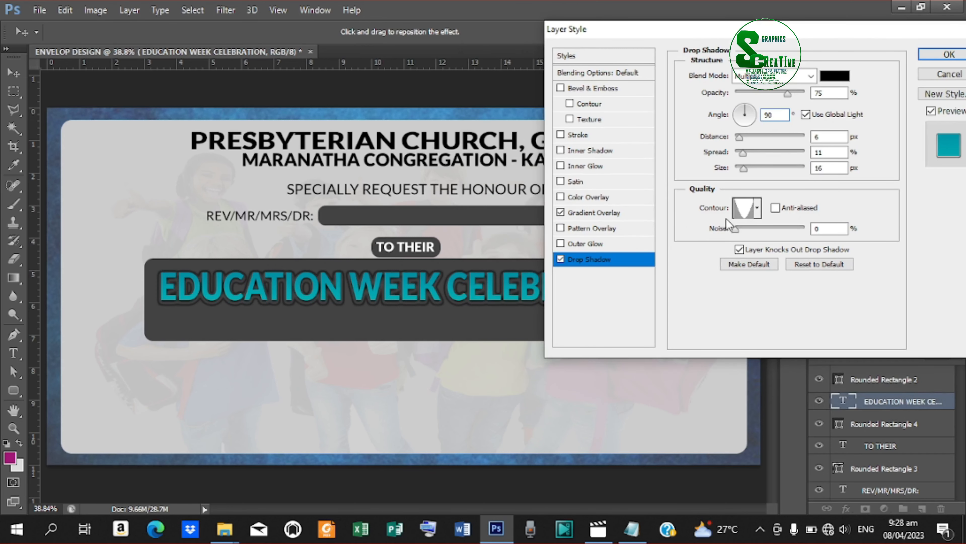
Add a 6 px #424242 stroke sampled from the TO THEIR pill and apply the layer styles.
left_click(598, 134)
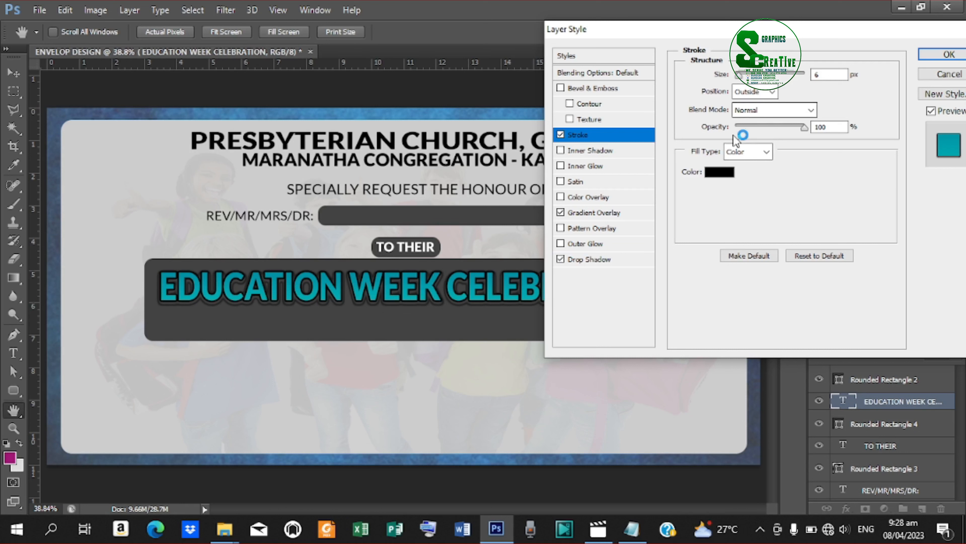
left_click(823, 75)
left_click(768, 152)
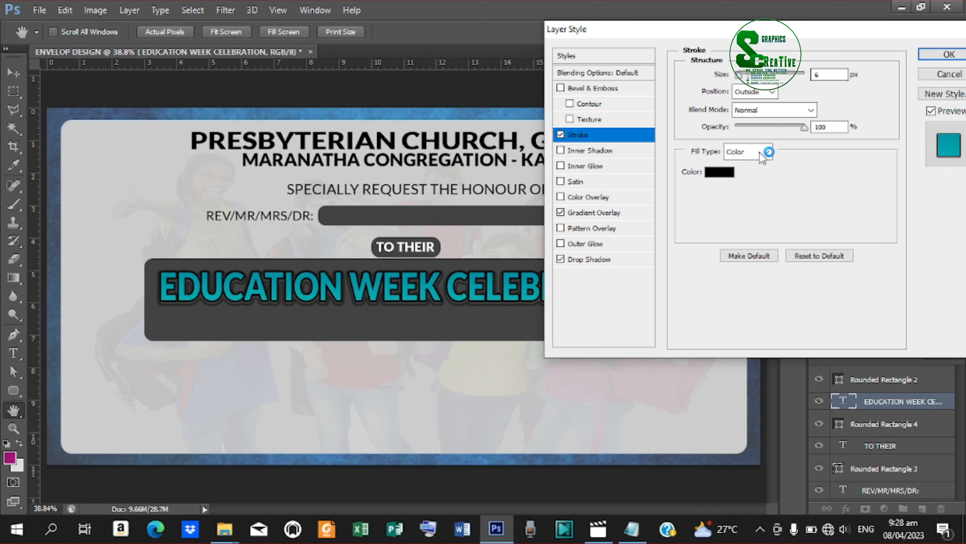
left_click(725, 172)
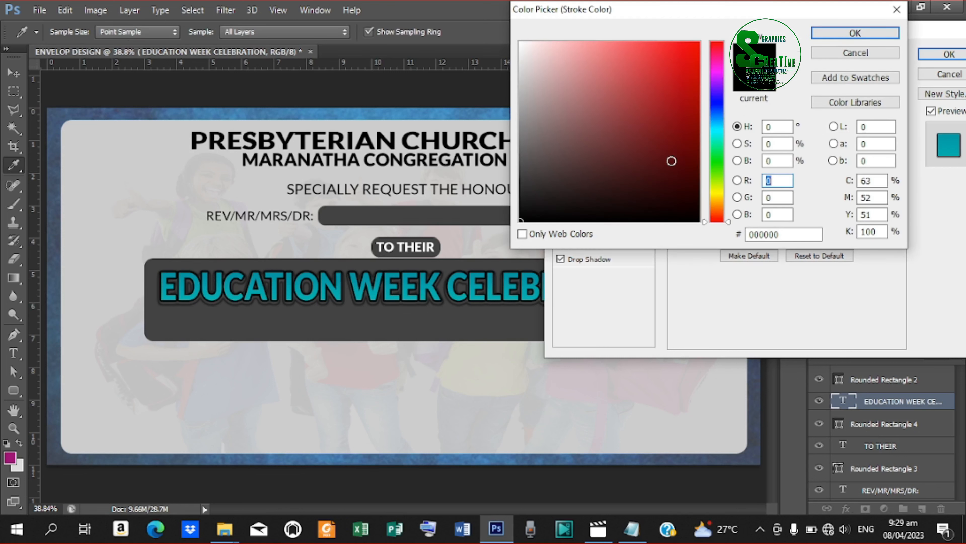
left_click(404, 242)
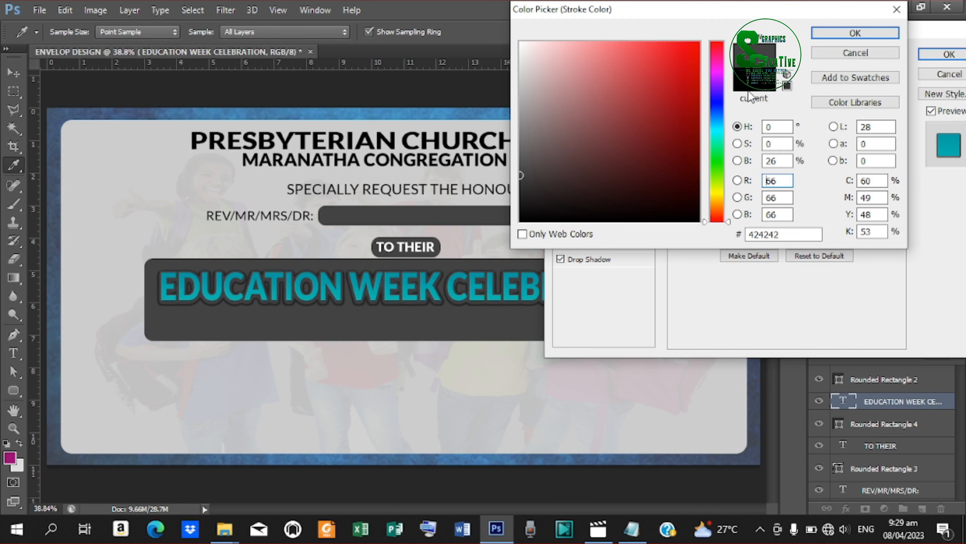
left_click(864, 30)
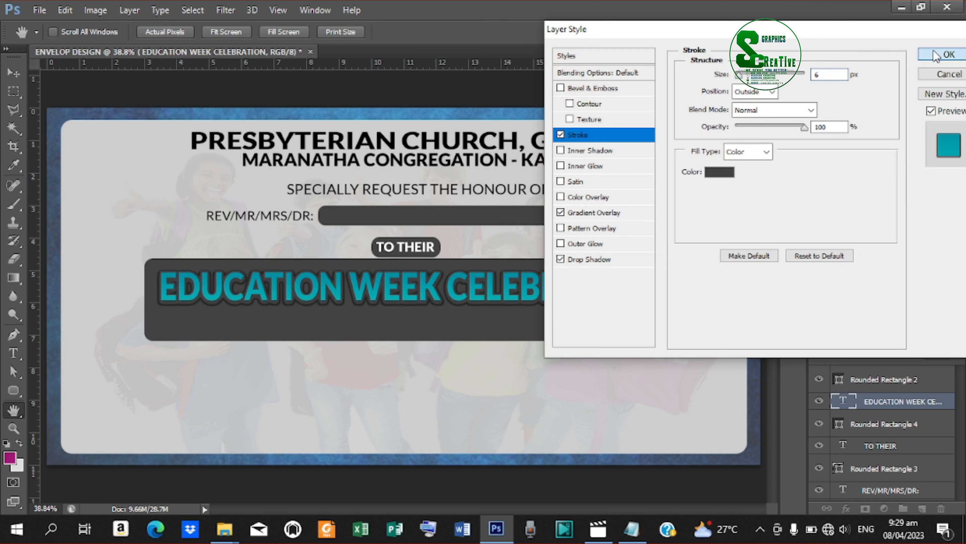
left_click(949, 54)
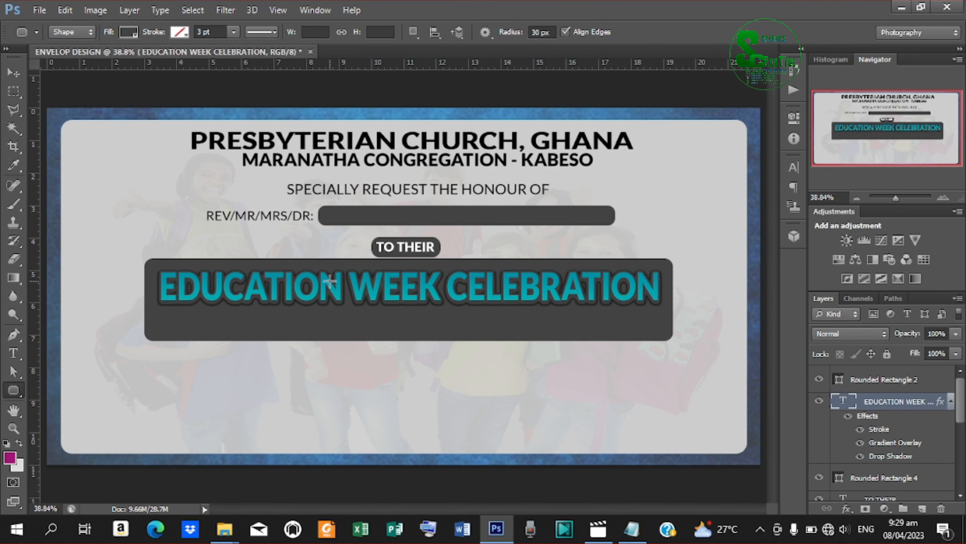
Start a new text layer and copy THEME: from the Notepad readme.
left_click(13, 354)
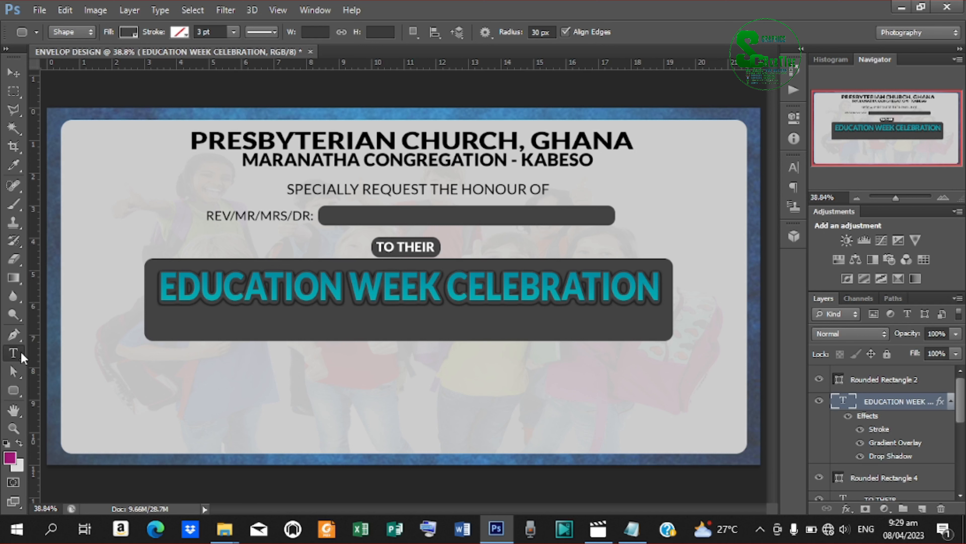
left_click(267, 370)
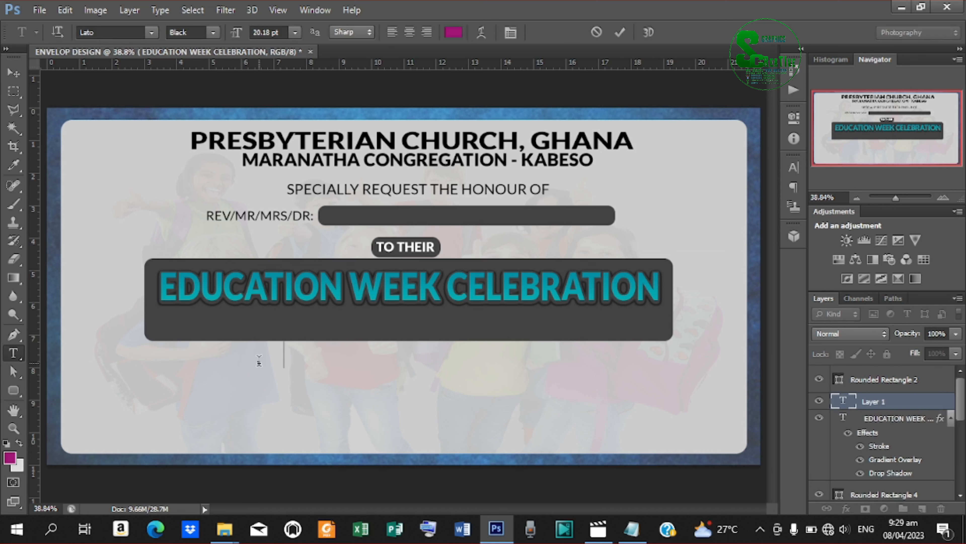
left_click(633, 530)
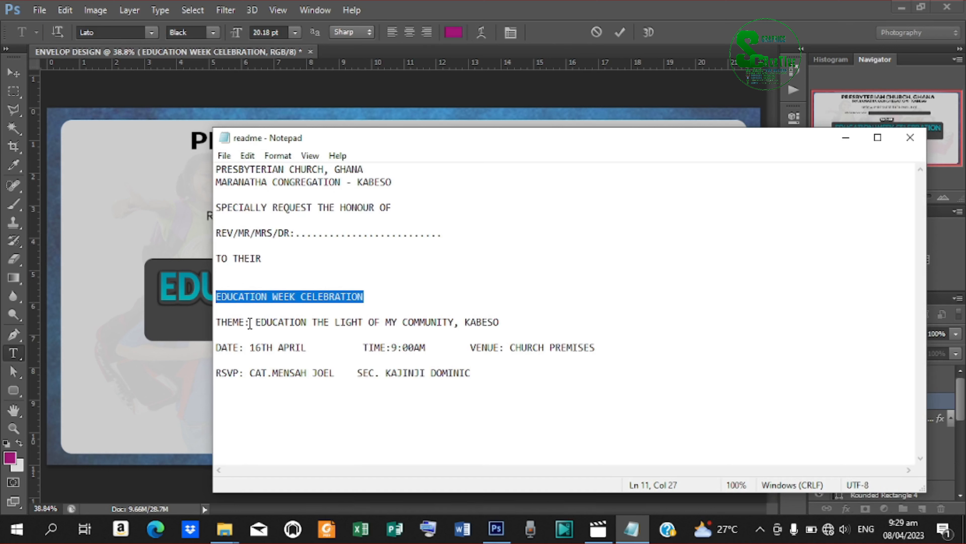
left_click_drag(249, 323, 215, 324)
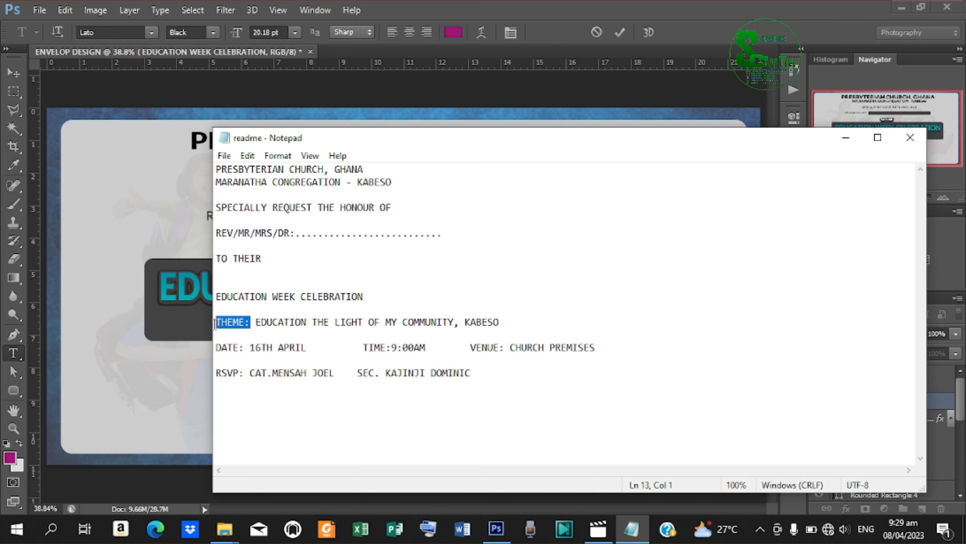
right_click(232, 322)
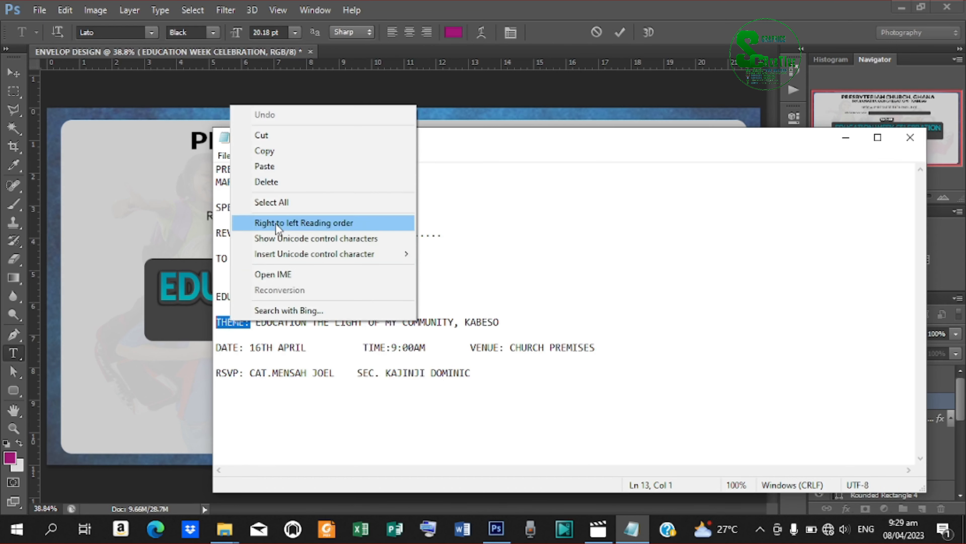
left_click(273, 156)
Paste THEME: as new text below the title banner and commit it.
left_click(845, 137)
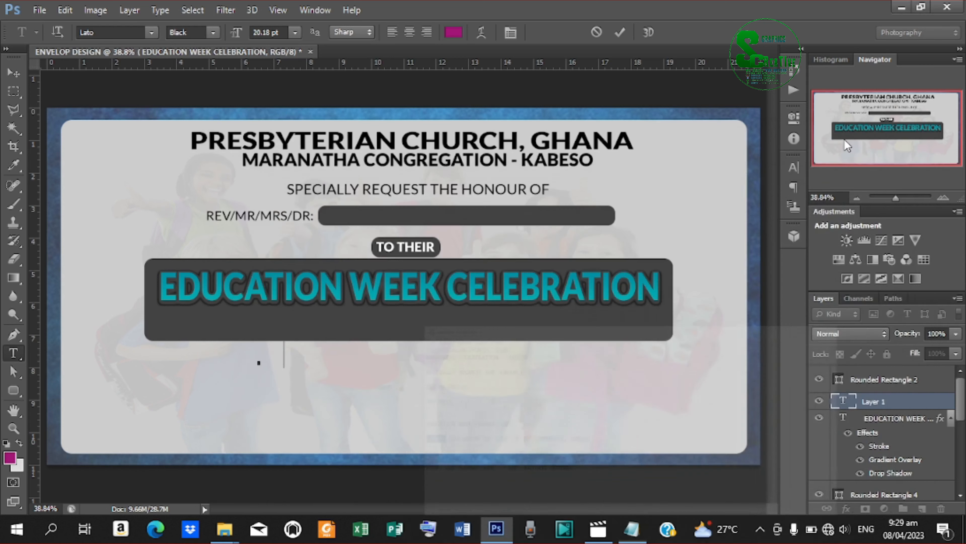
left_click(283, 354)
key("ctrl+v")
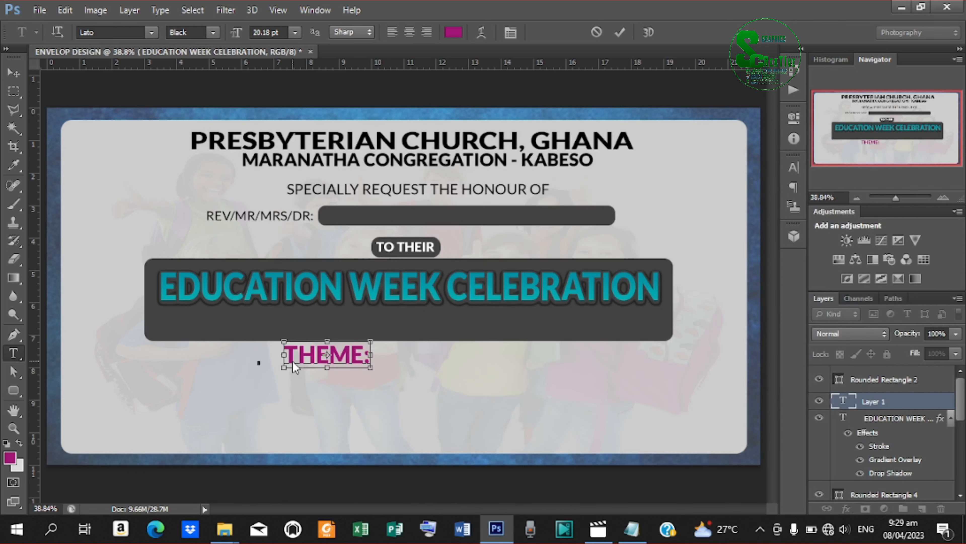
left_click(617, 31)
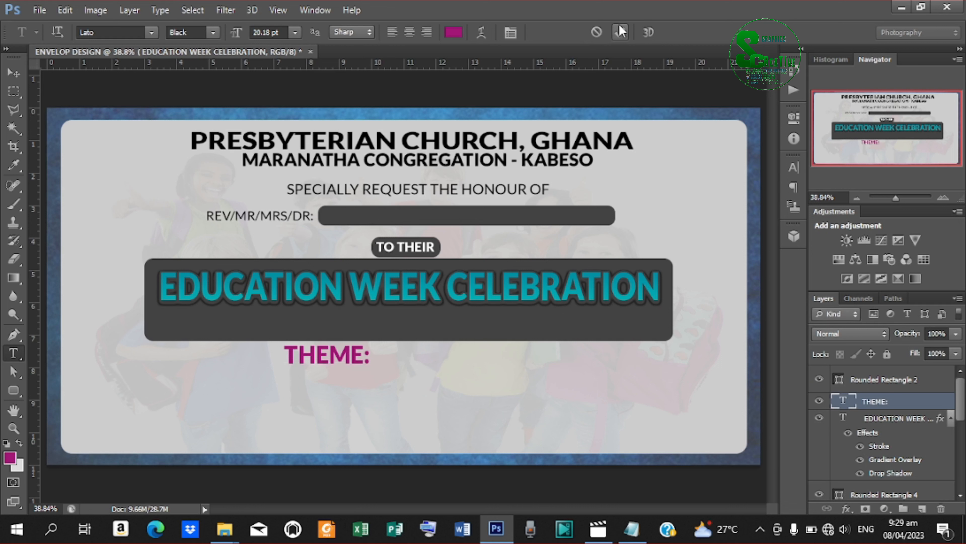
left_click(5, 73)
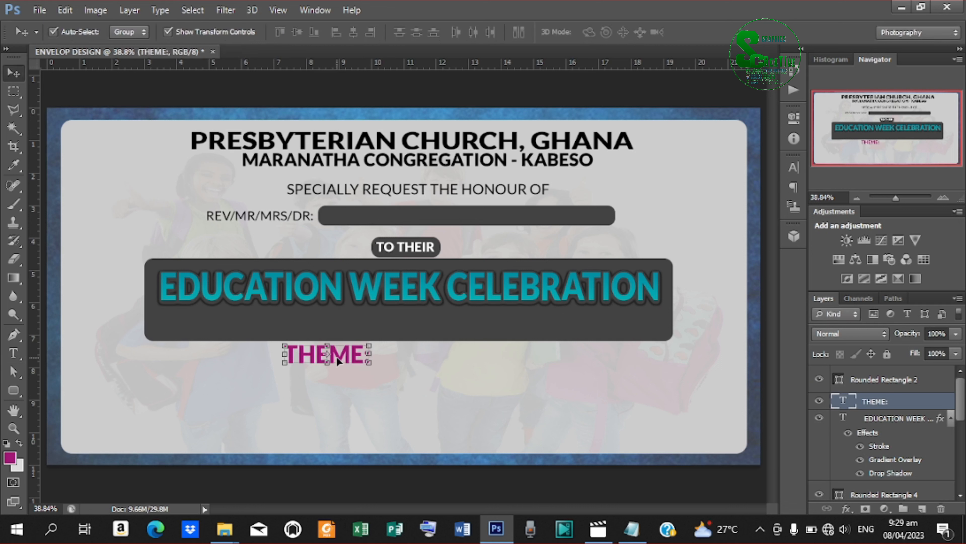
Move THEME: into the banner's lower-left and scale it down to about 59%.
left_click_drag(335, 356, 212, 320)
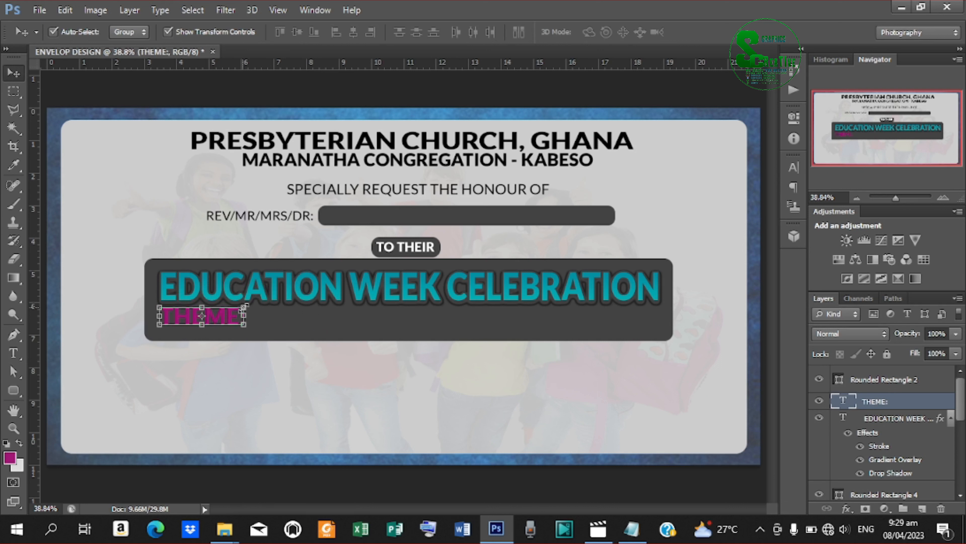
left_click_drag(243, 306, 228, 309)
key("Left")
key("Left")
key("Left")
key("Left")
key("Left")
key("Left")
key("Left")
key("Left")
key("Left")
key("Left")
key("Left")
key("Left")
key("Left")
key("Left")
key("Left")
key("Left")
key("Left")
key("Left")
key("Left")
key("Left")
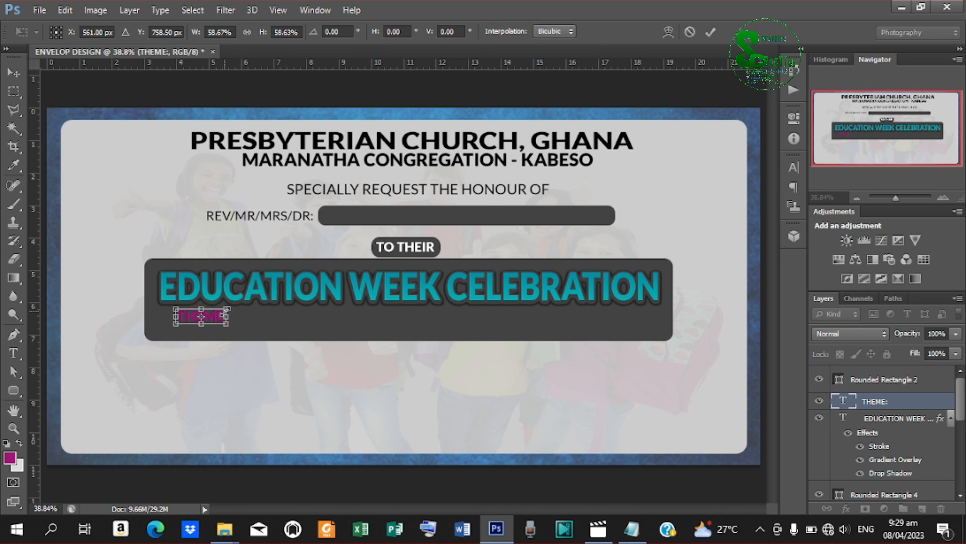
key("Down")
key("Down")
key("Down")
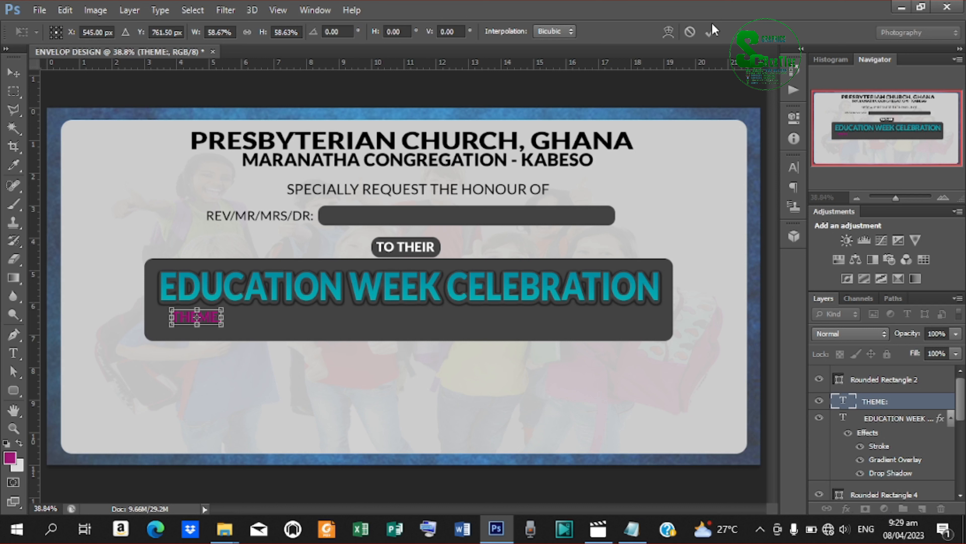
left_click(711, 32)
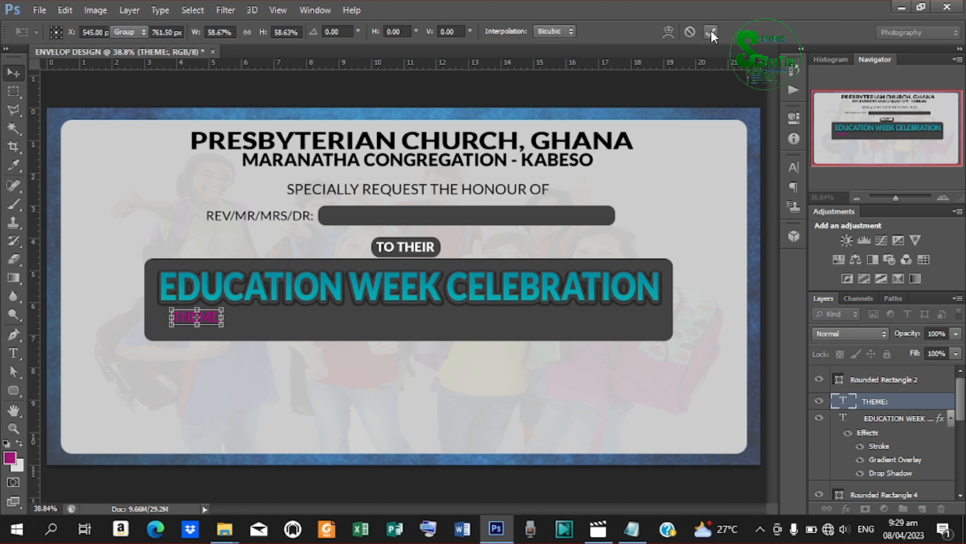
left_click(17, 393)
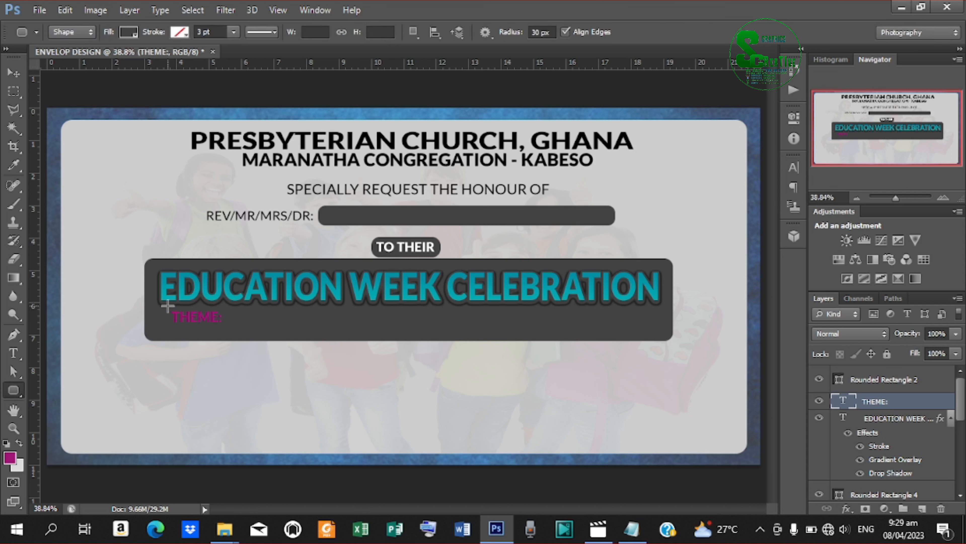
Draw a rounded pill around the THEME: label and fill it with the title's teal 0091a4.
double_click(883, 418)
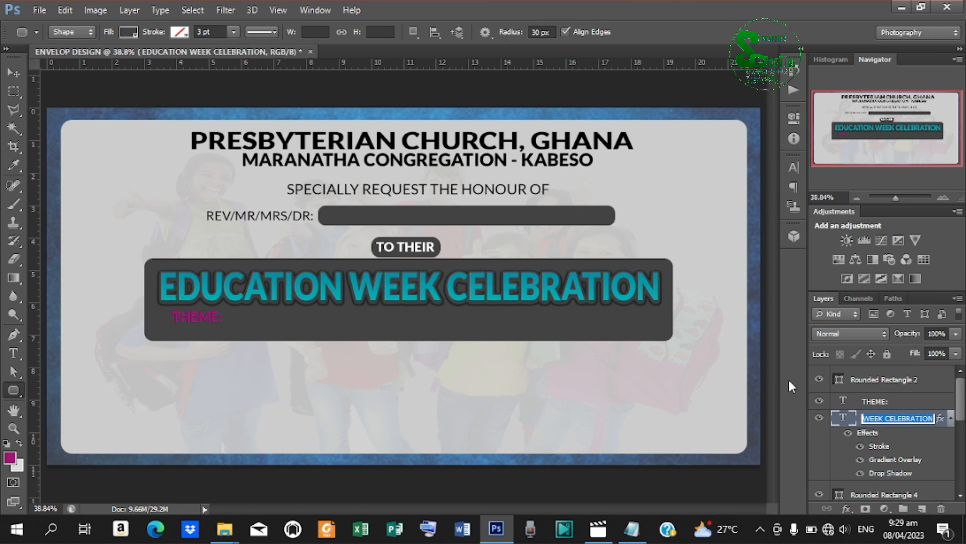
key("Return")
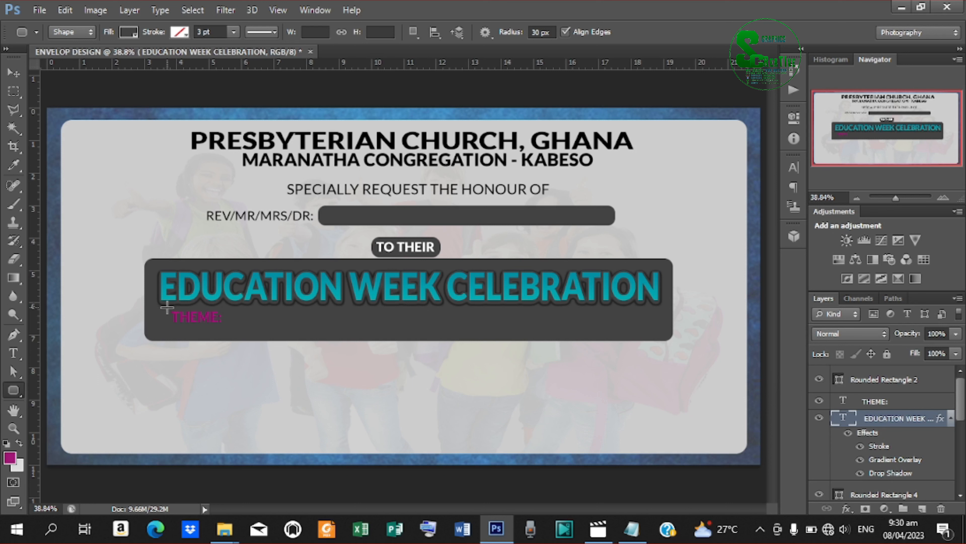
left_click_drag(167, 308, 225, 326)
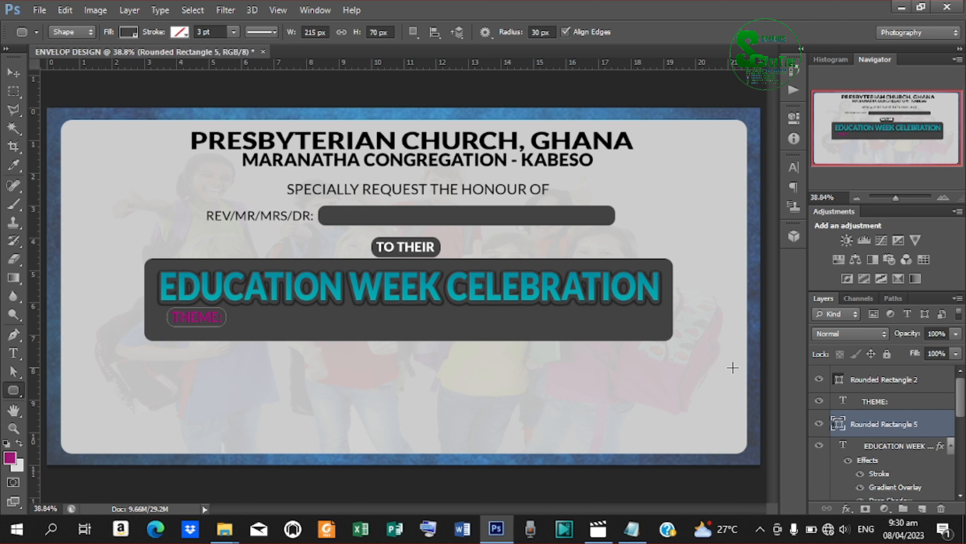
double_click(843, 424)
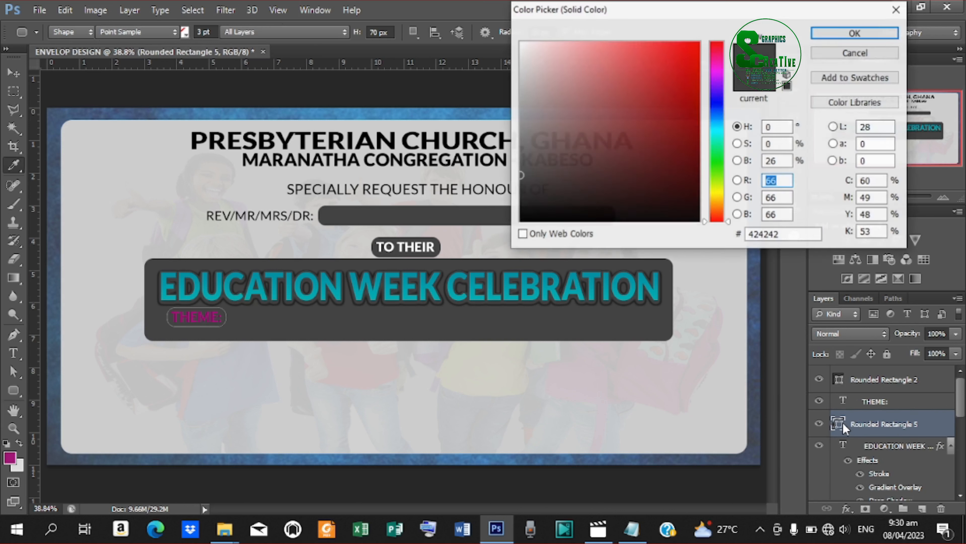
left_click(279, 271)
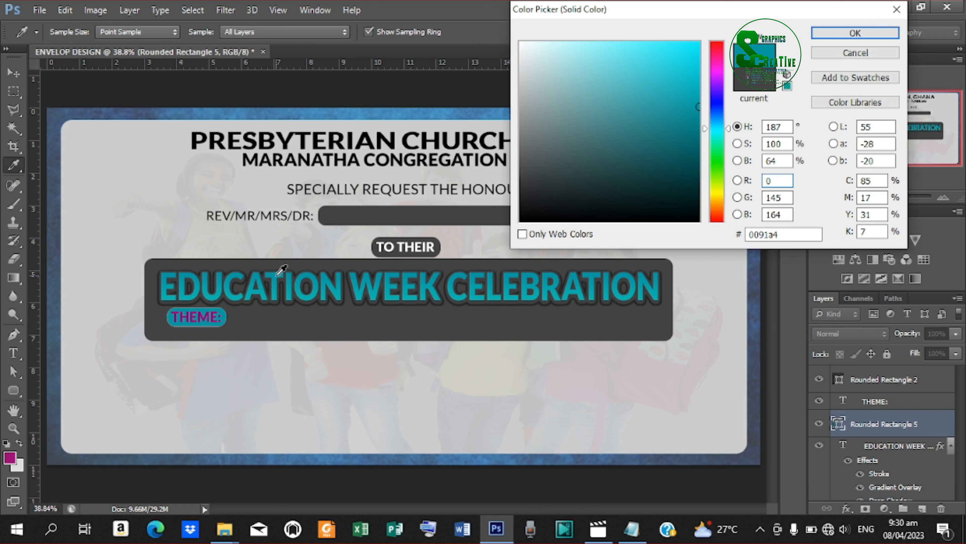
left_click(894, 34)
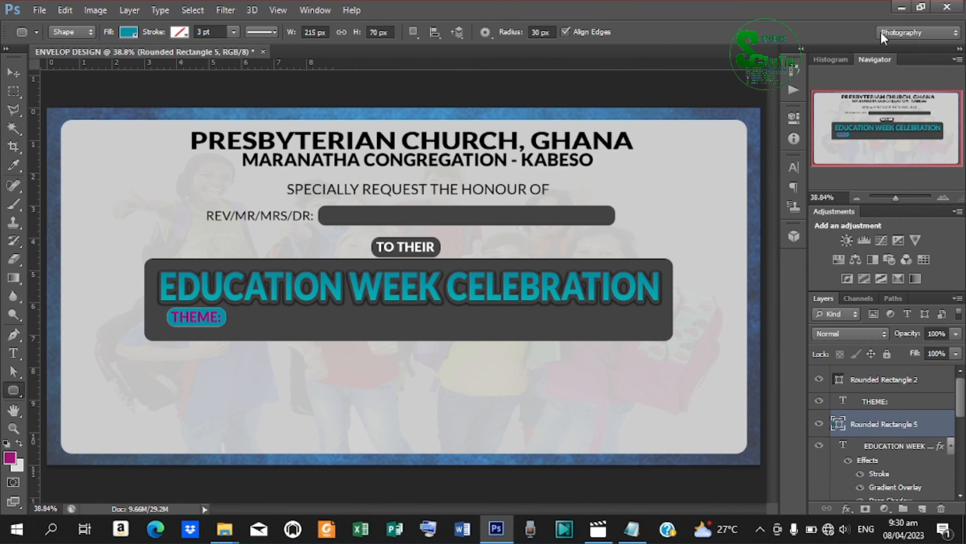
left_click(875, 401)
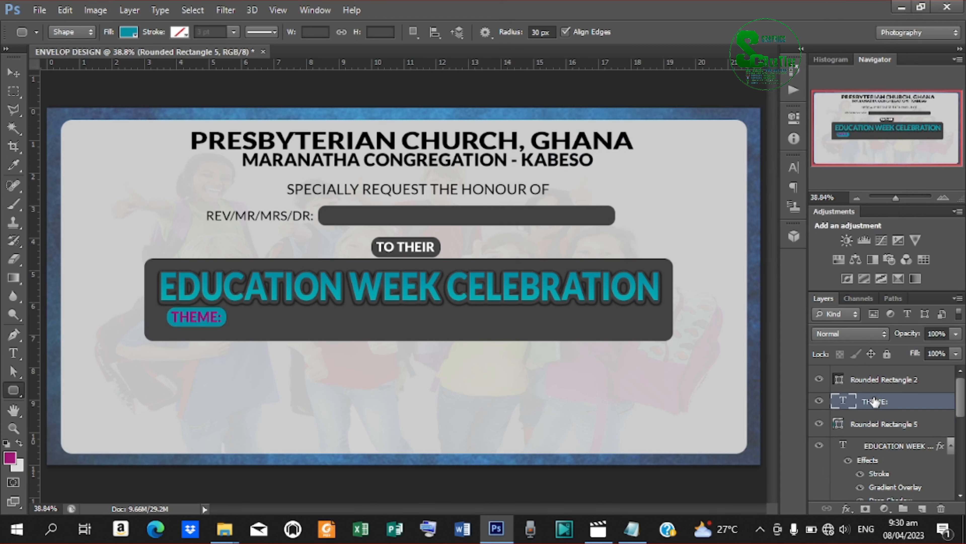
Recolour the THEME: text to a deep purple.
double_click(845, 402)
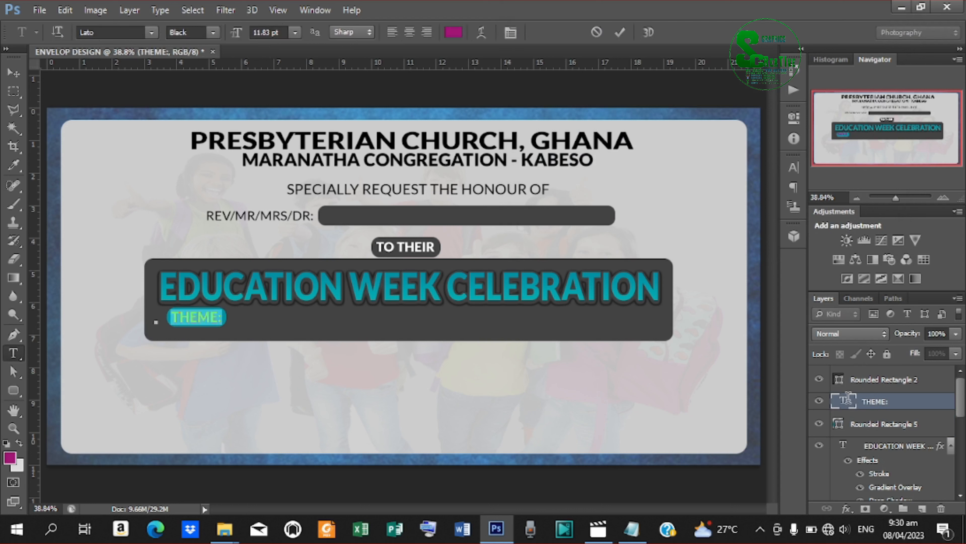
left_click(457, 35)
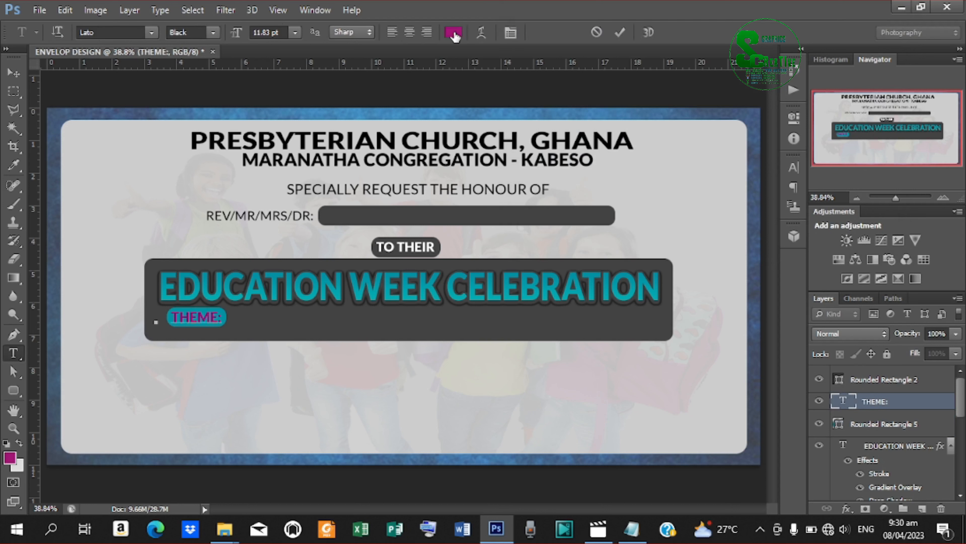
left_click(698, 172)
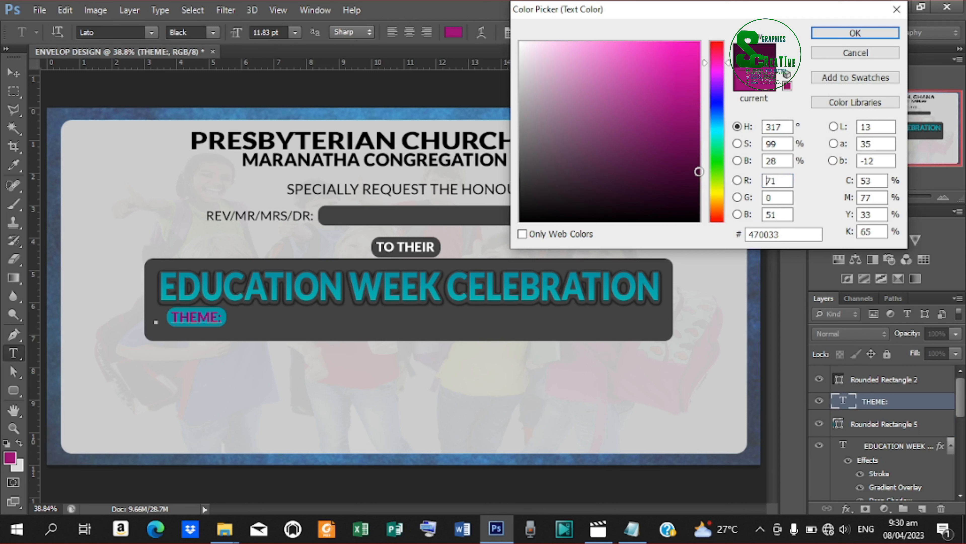
left_click_drag(698, 171, 699, 147)
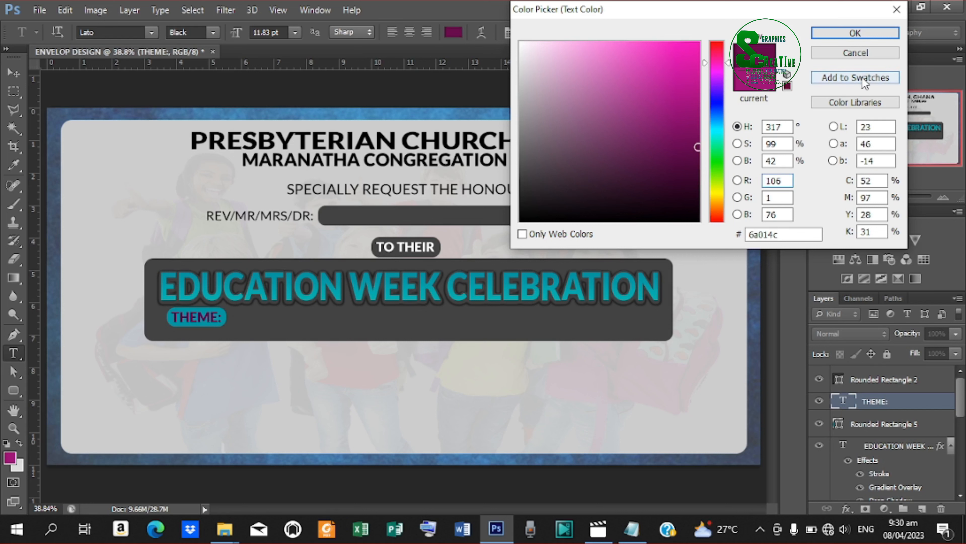
left_click(853, 33)
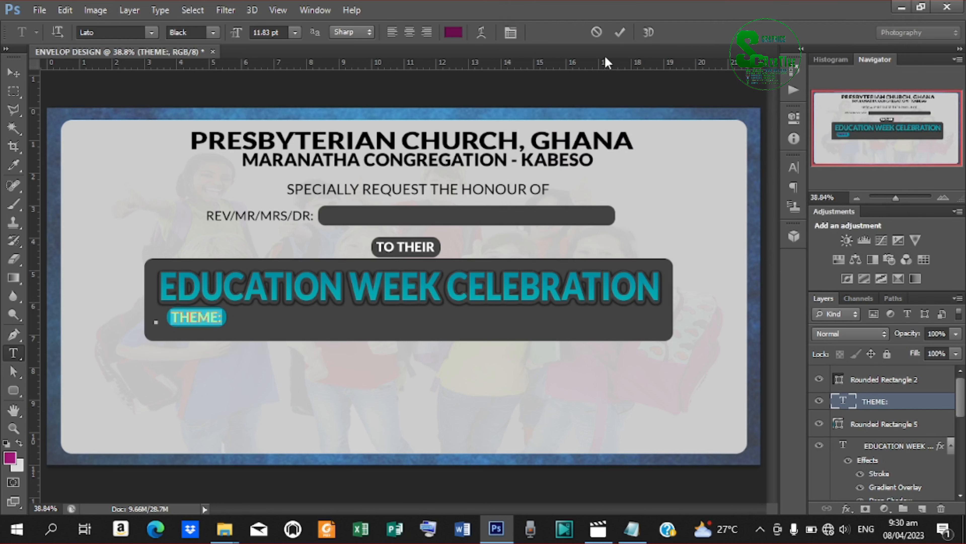
left_click(617, 33)
Draw a thin 8 × 68 px vertical rounded bar just right of THEME:.
key("u")
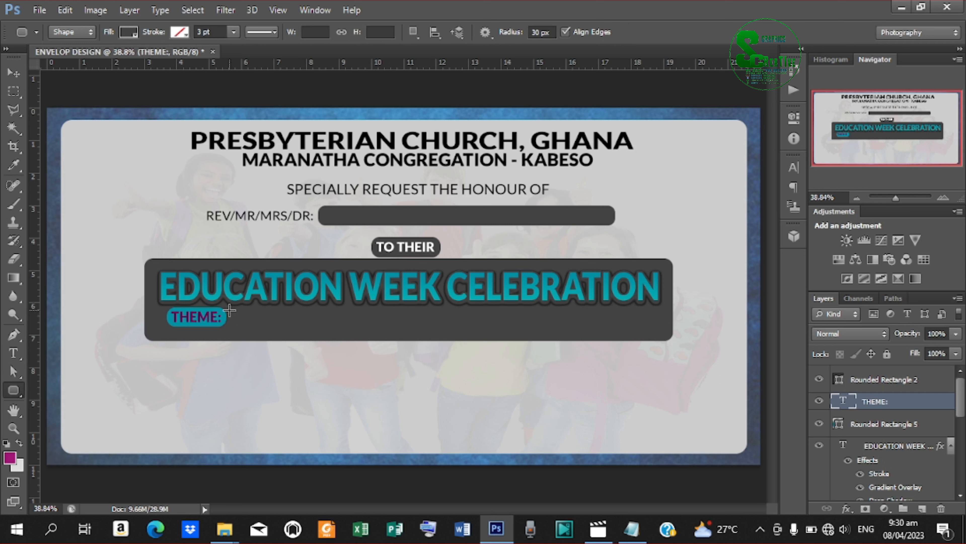
left_click_drag(230, 311, 228, 324)
left_click_drag(228, 324, 228, 328)
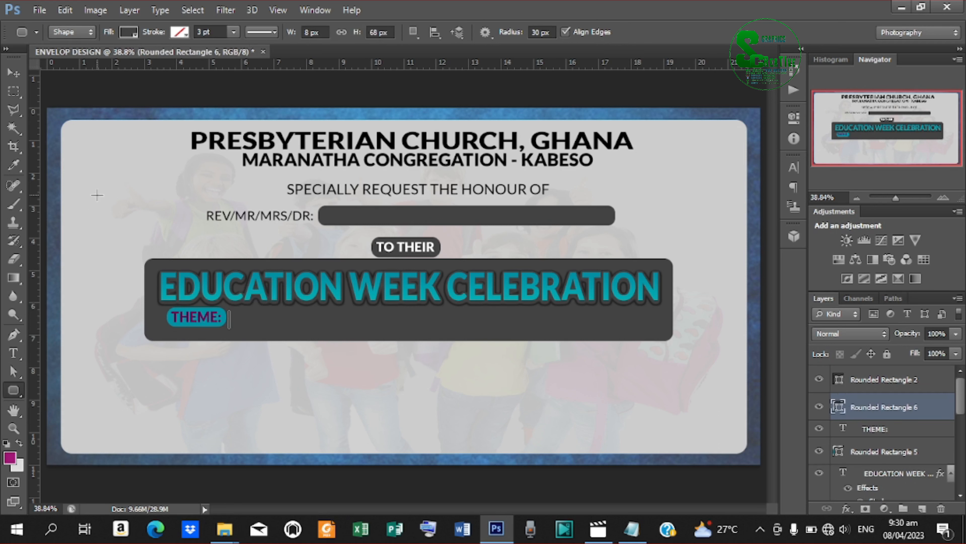
left_click(129, 33)
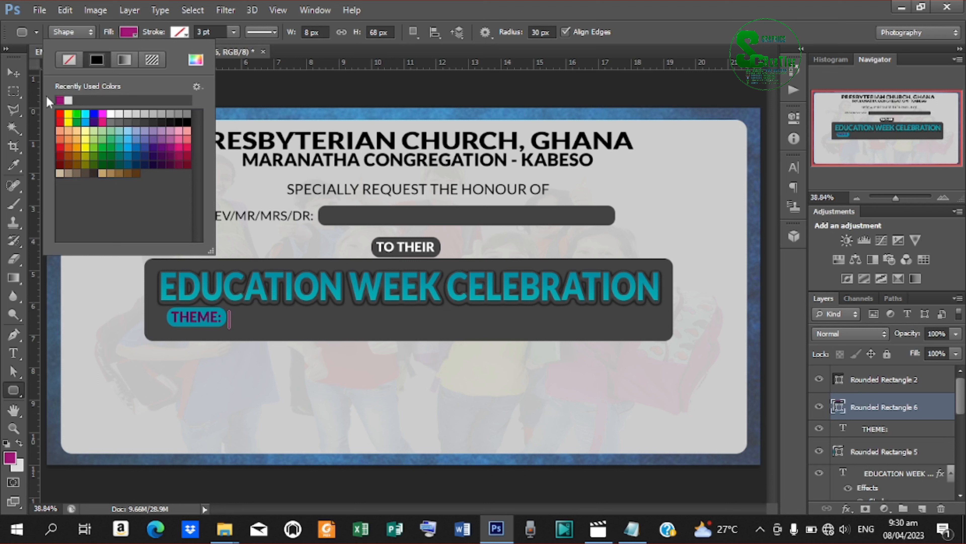
left_click(13, 74)
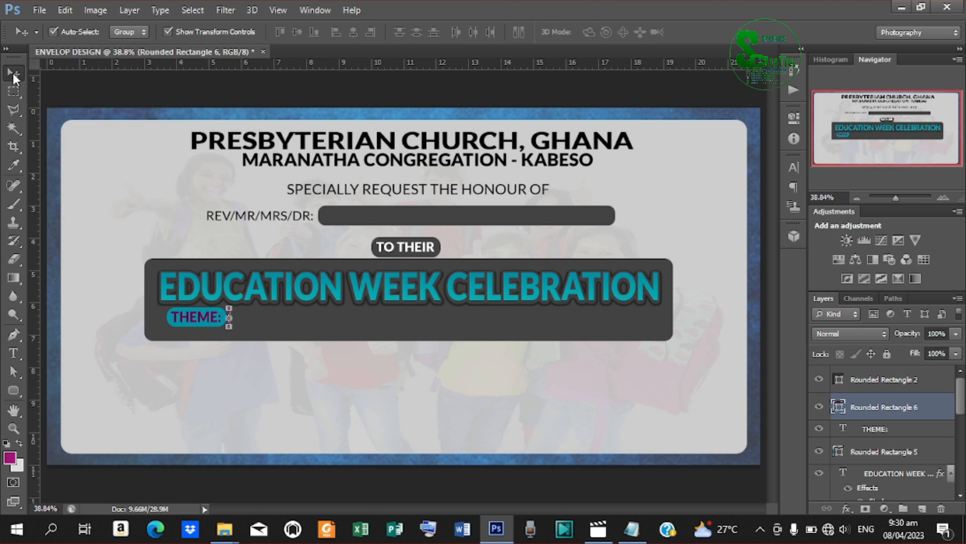
left_click(167, 32)
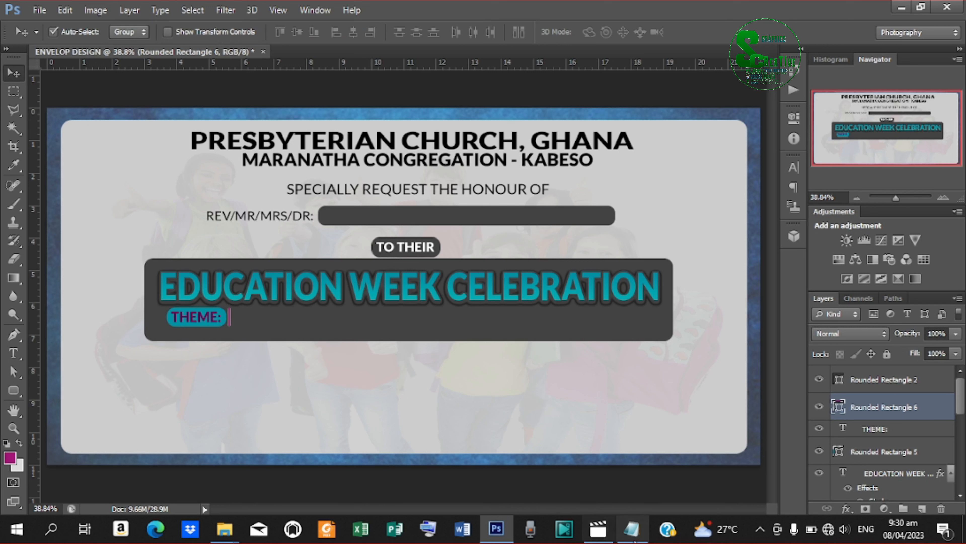
mouse_move(644, 537)
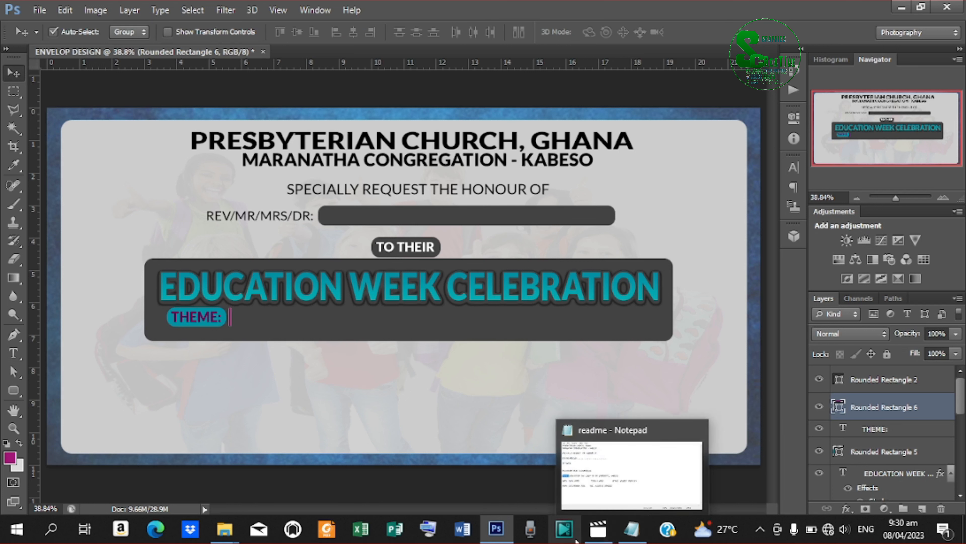
Select 'EDUCATION THE LIGHT OF MY COMMUNITY, KABESO' in the readme, then minimize Notepad.
left_click(631, 529)
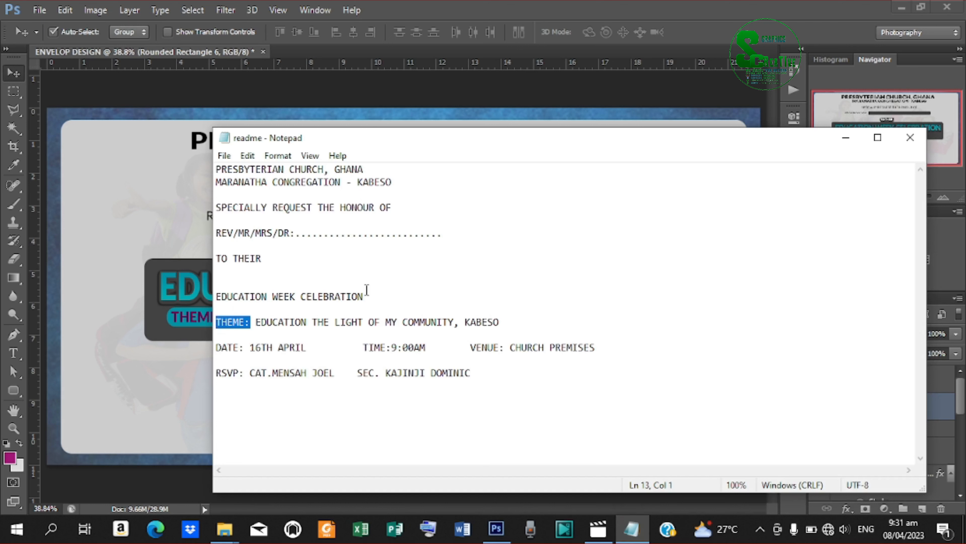
left_click_drag(499, 323, 259, 323)
key("ctrl+c")
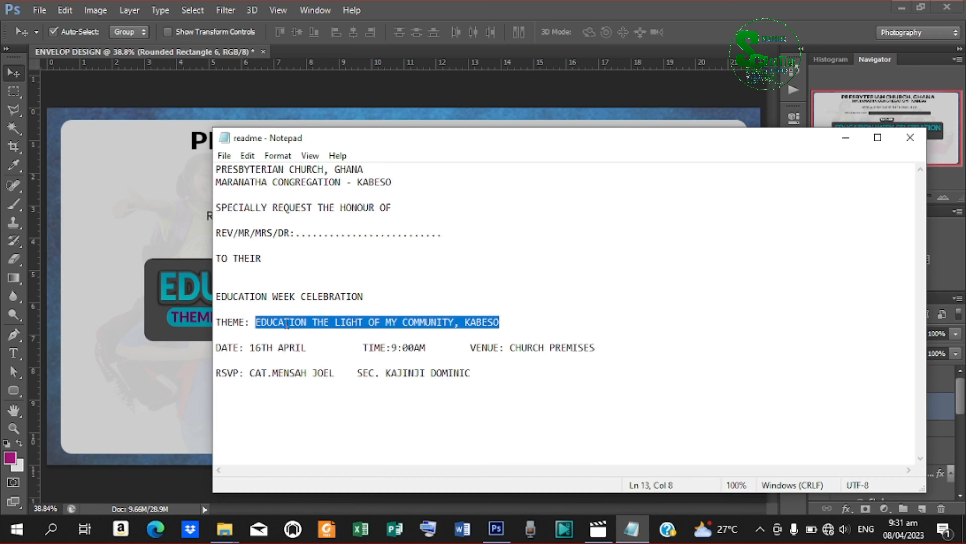
left_click(845, 135)
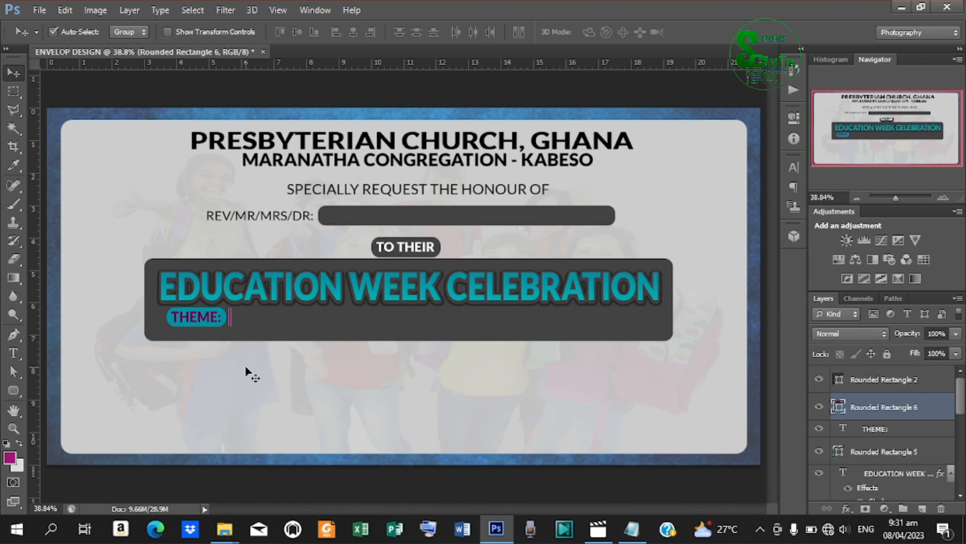
Paste the purple theme line EDUCATION THE LIGHT OF MY COMMUNITY, KABESO as a new text layer.
key("t")
left_click(275, 392)
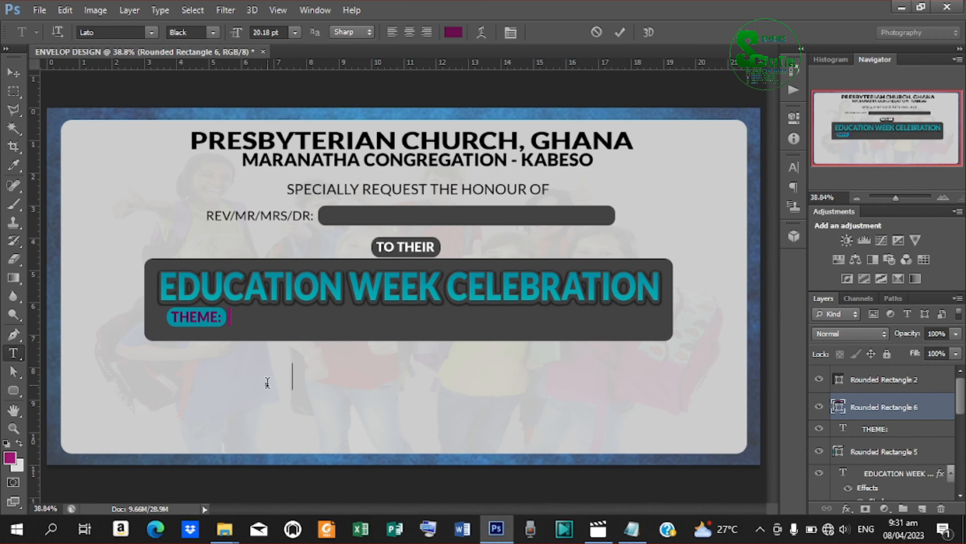
key("ctrl+v")
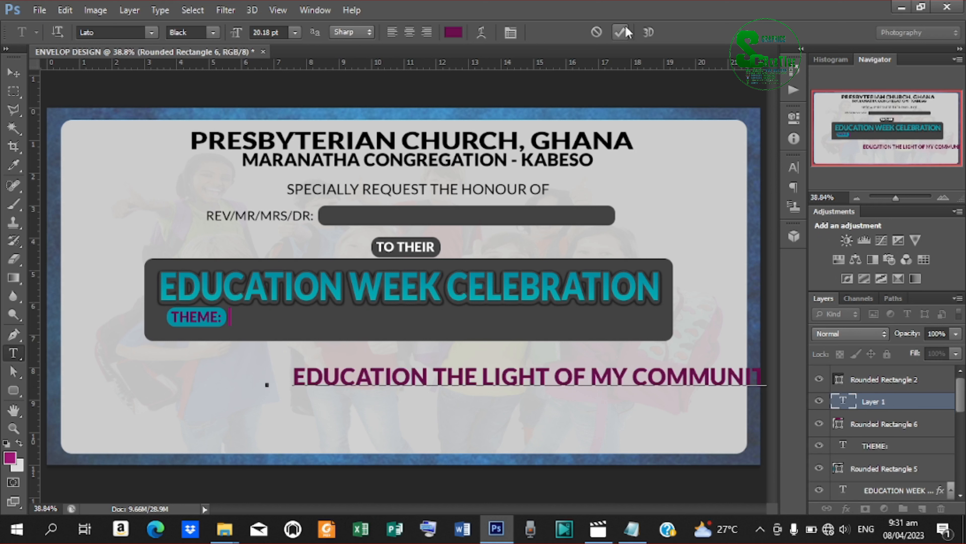
left_click(619, 33)
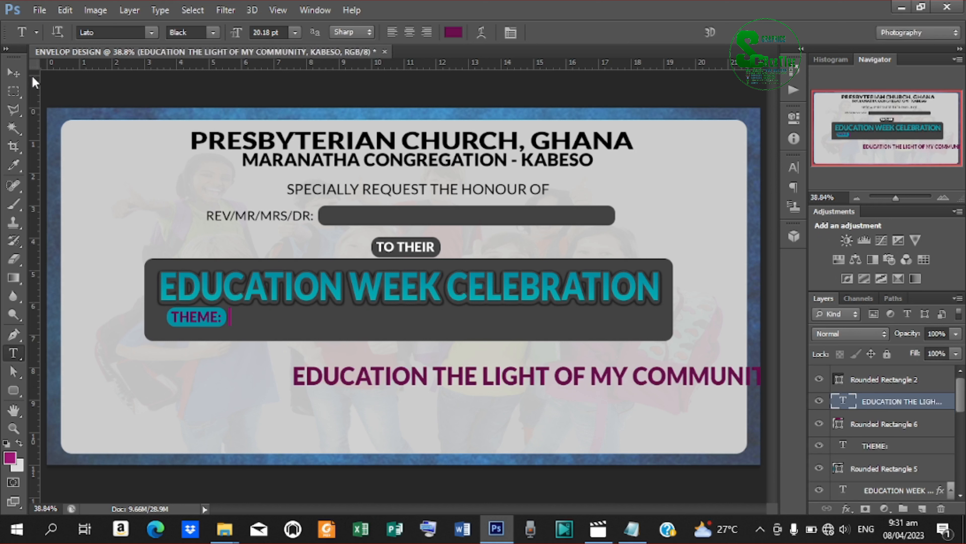
Drag the theme text up onto the dark title box.
left_click(13, 76)
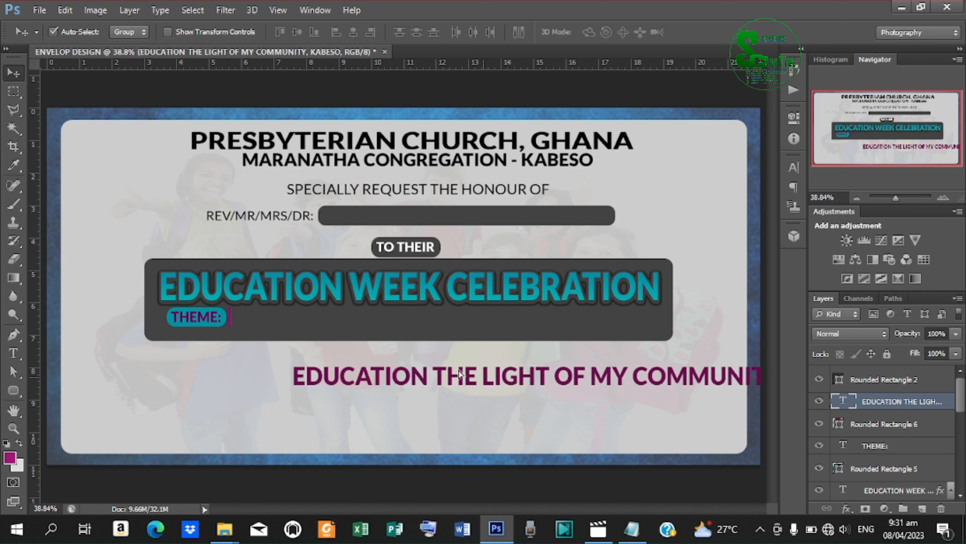
left_click_drag(492, 381, 360, 310)
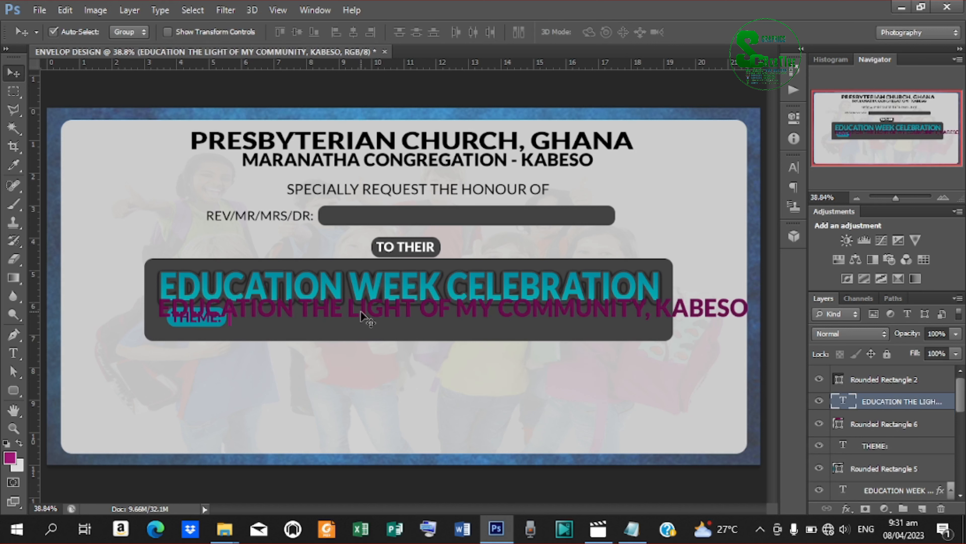
left_click(167, 33)
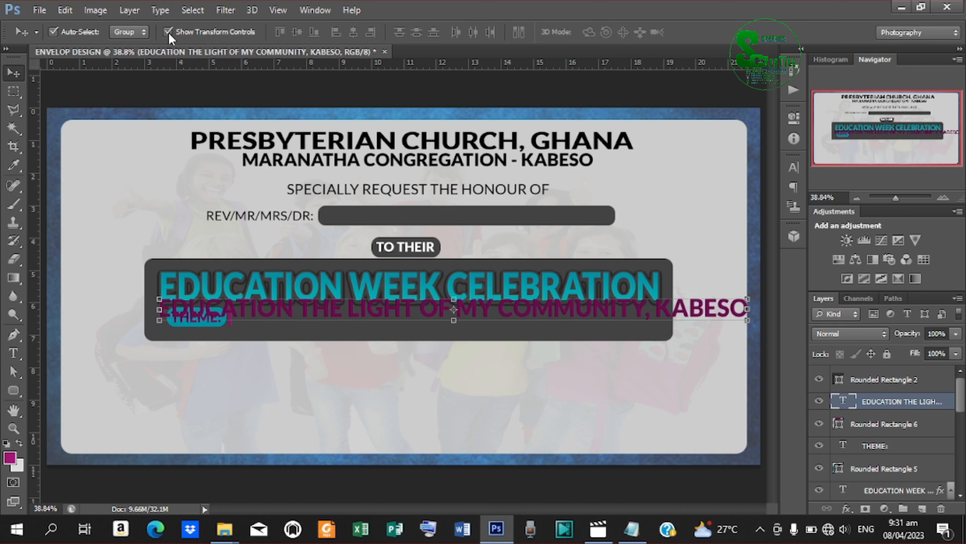
Resize the theme line to 10.18 pt and place it right of the THEME: bar.
left_click(792, 169)
left_click(633, 198)
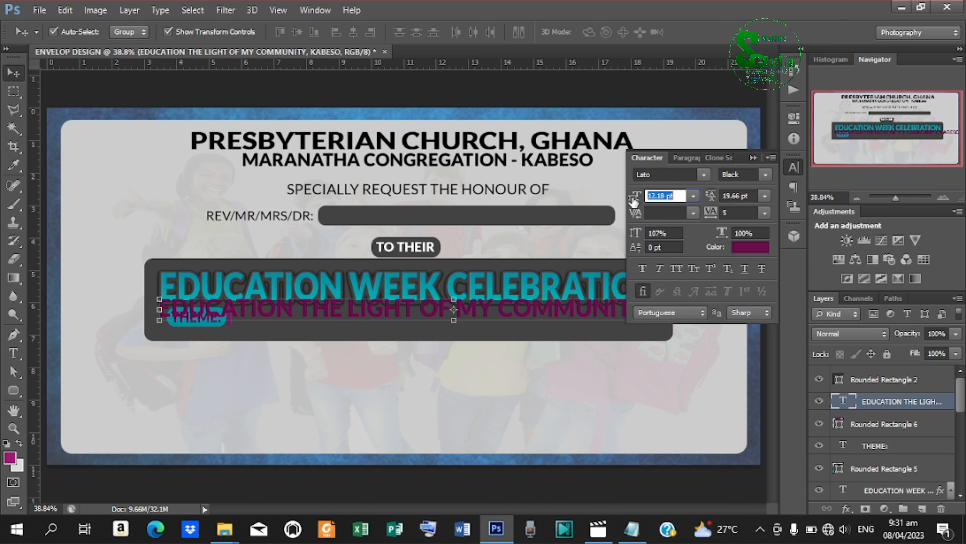
left_click_drag(631, 199, 631, 200)
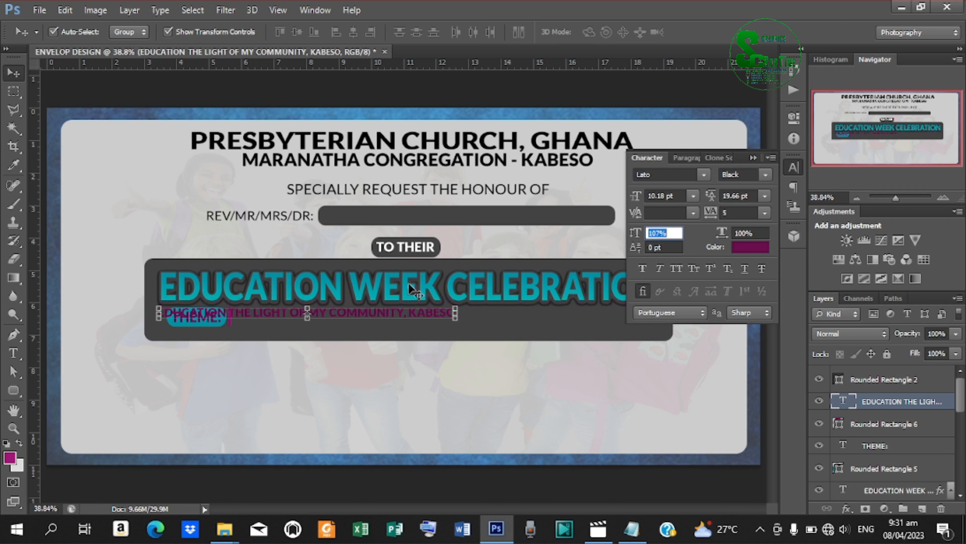
left_click_drag(348, 312, 466, 317)
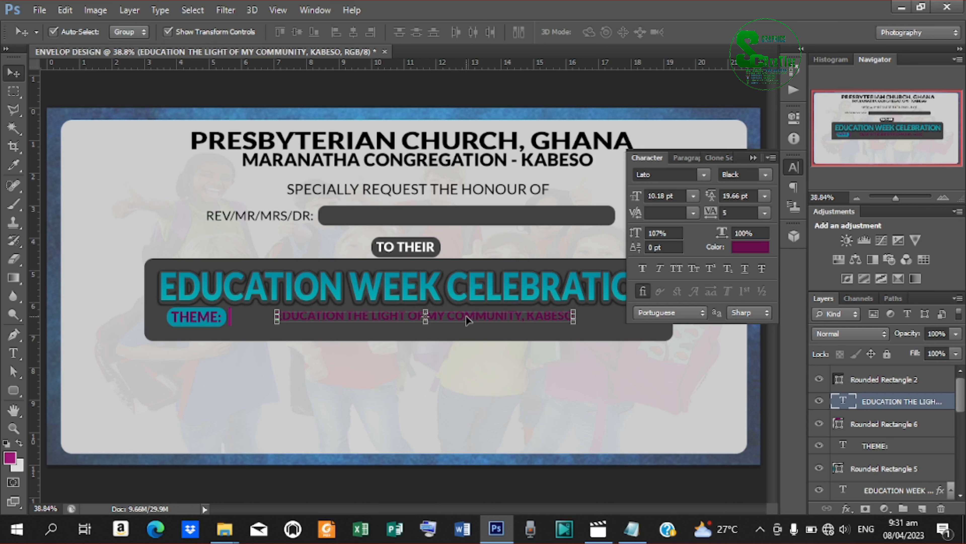
Select the THEME: label, its teal pill and the purple bar layers together.
left_click(882, 424, "ctrl")
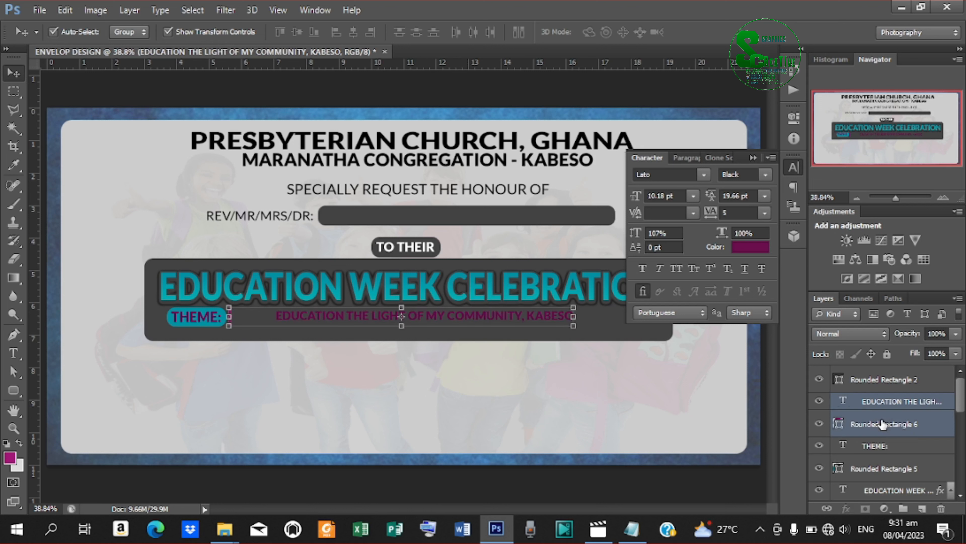
left_click(875, 446, "ctrl")
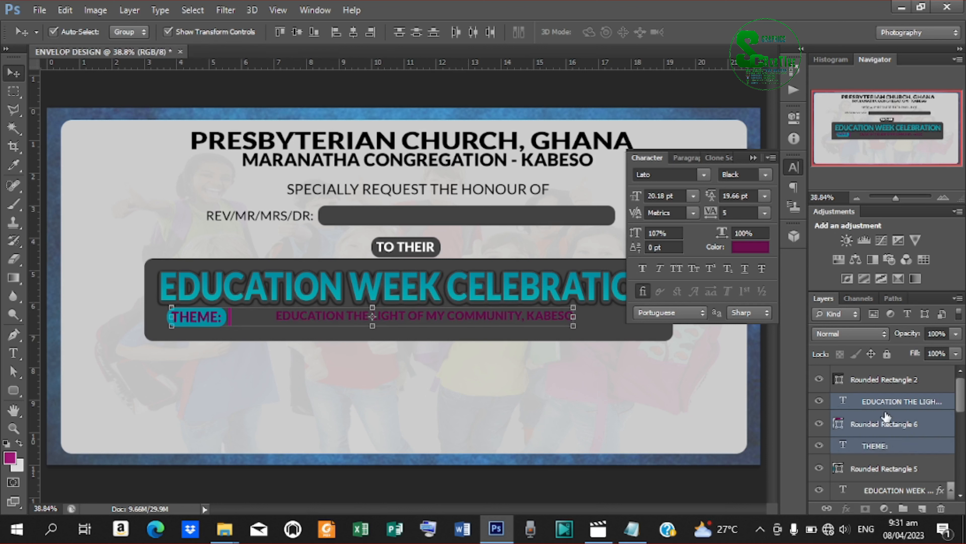
left_click(884, 400, "ctrl")
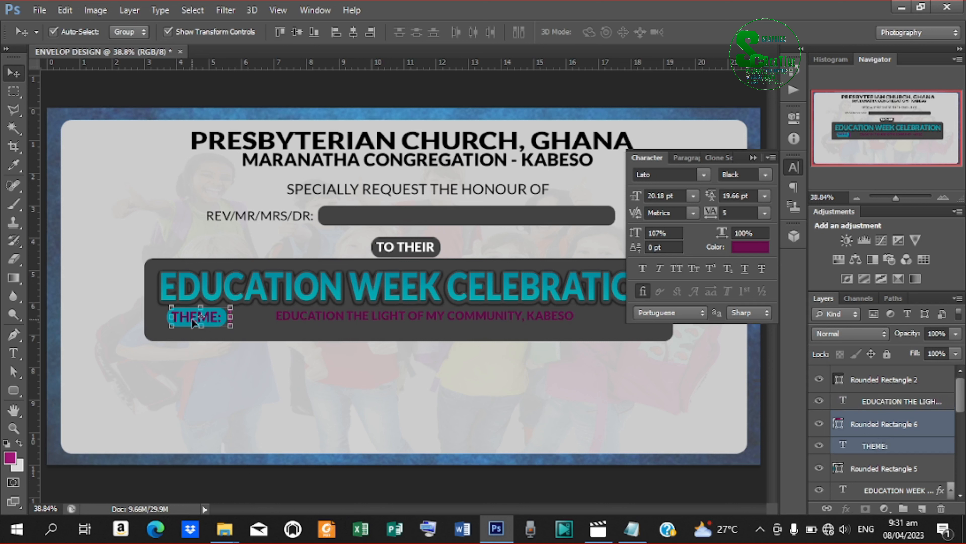
left_click_drag(218, 320, 242, 320)
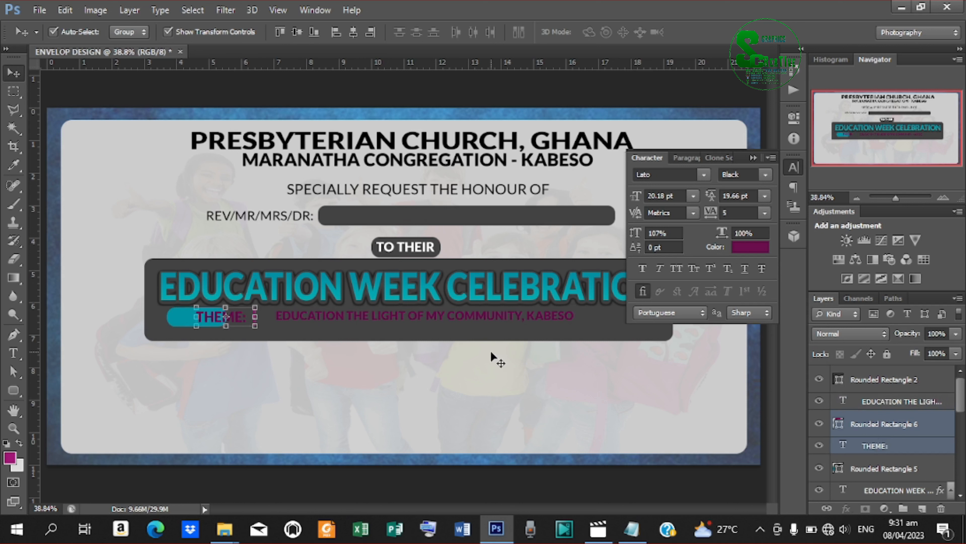
key("ctrl+z")
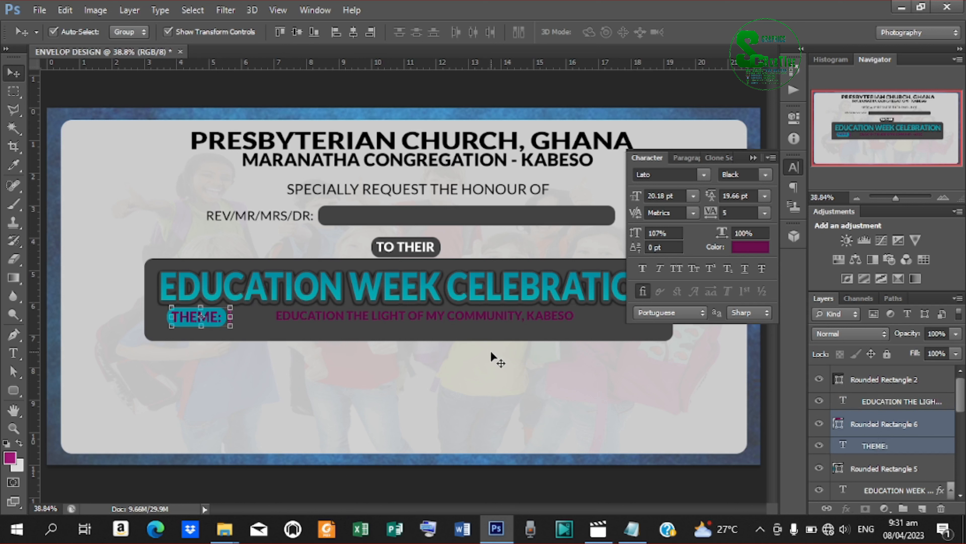
left_click(863, 474, "ctrl")
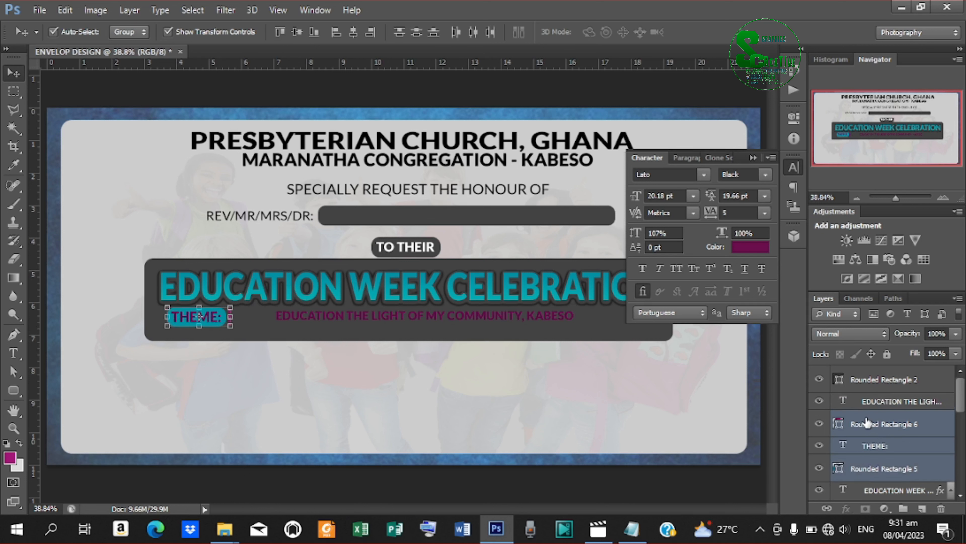
left_click(867, 429, "ctrl")
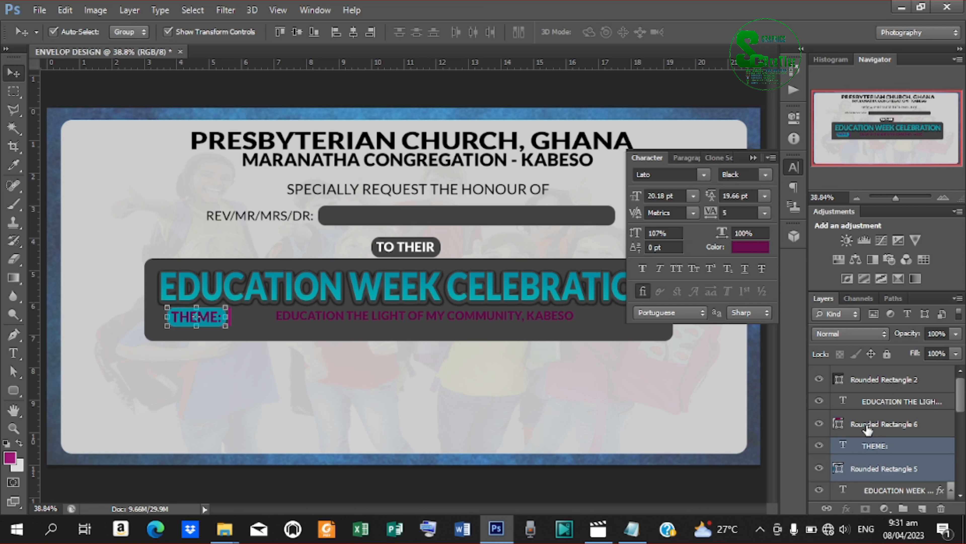
left_click(867, 428, "ctrl")
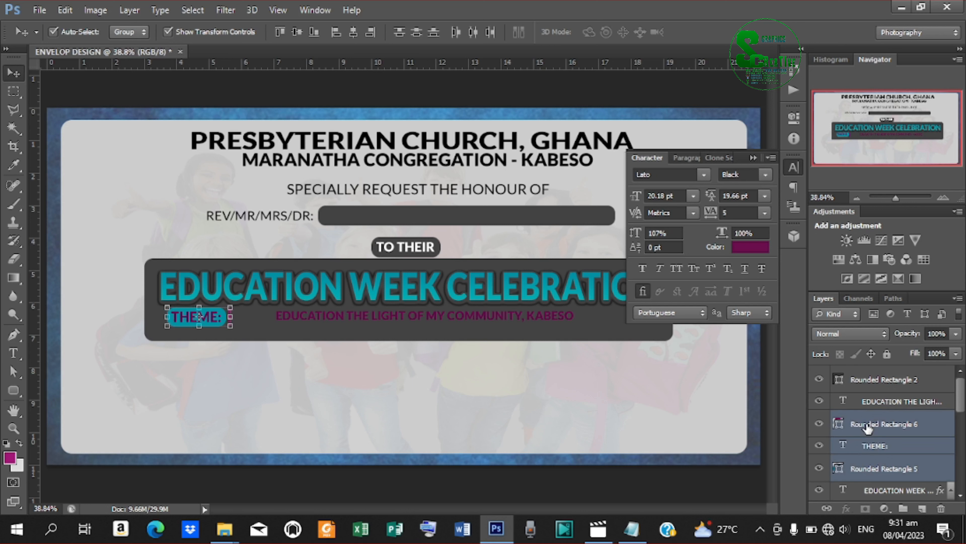
Nudge the THEME: pill group right and slightly down with the arrow keys.
key("shift+Right")
key("shift+Right")
key("shift+Right")
key("shift+Right")
key("shift+Right")
key("shift+Right")
key("shift+Right")
key("shift+Right")
key("shift+Right")
key("shift+Right")
key("shift+Right")
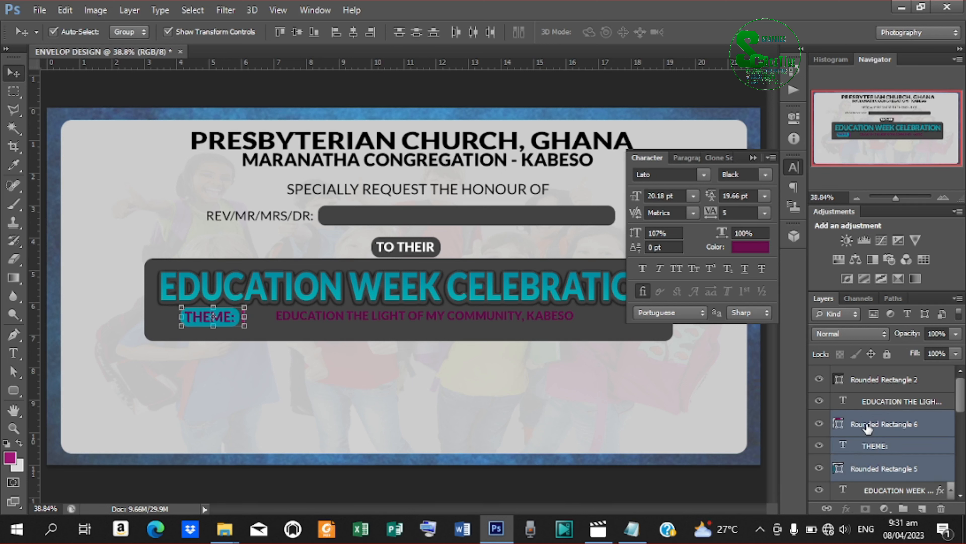
key("shift+Down")
key("Down")
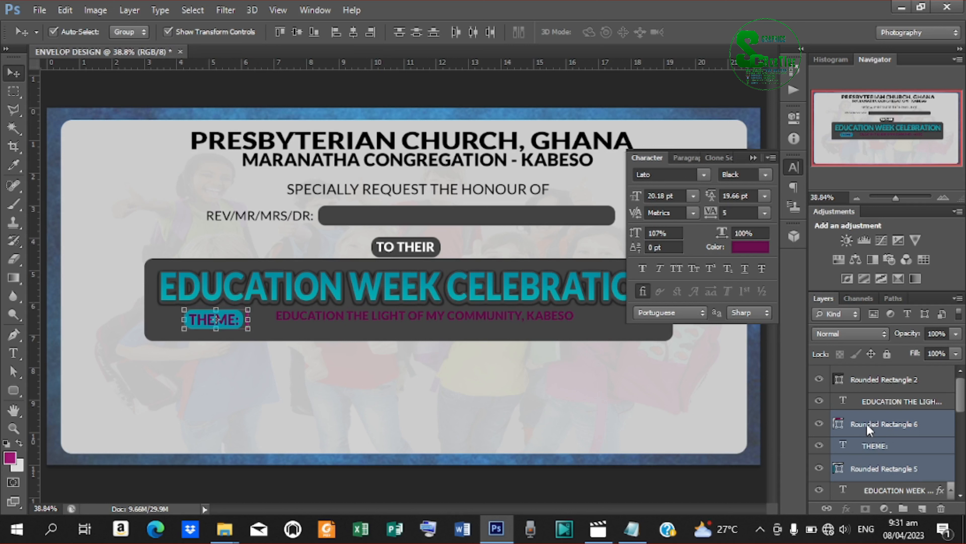
key("Right")
key("Right")
key("Right")
key("Right")
key("shift+Right")
key("shift+Right")
key("shift+Right")
key("shift+Right")
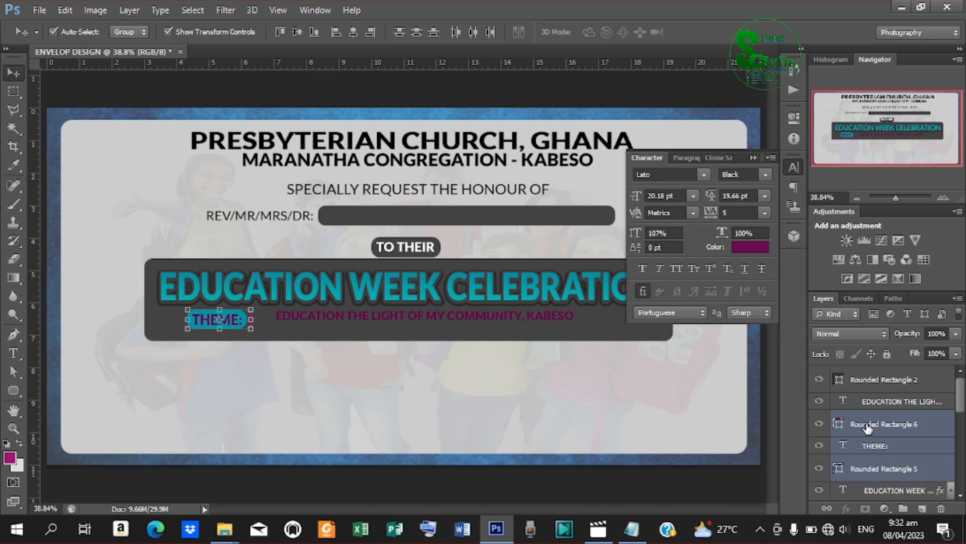
key("shift+Right")
key("shift+Right")
key("shift+Right")
key("shift+Right")
key("shift+Right")
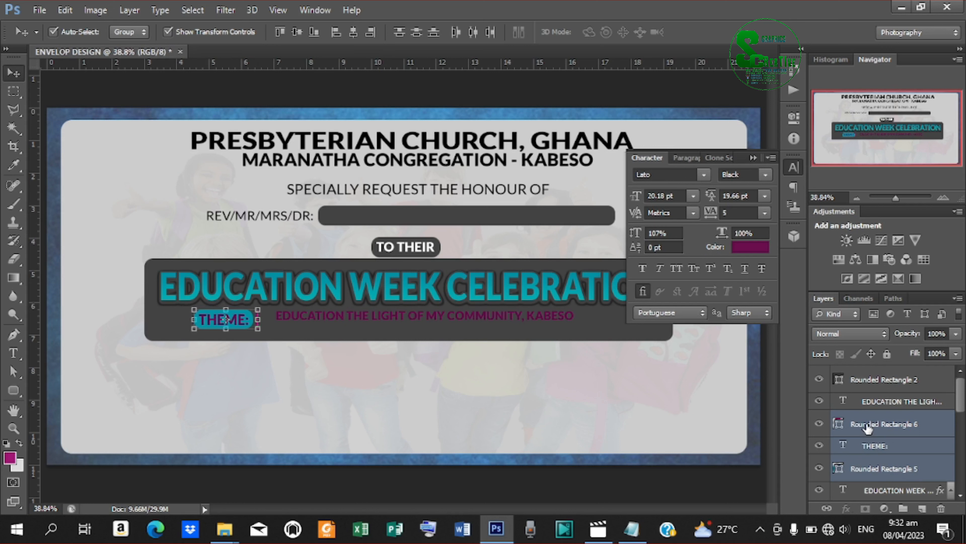
key("shift+Right")
key("shift+Right")
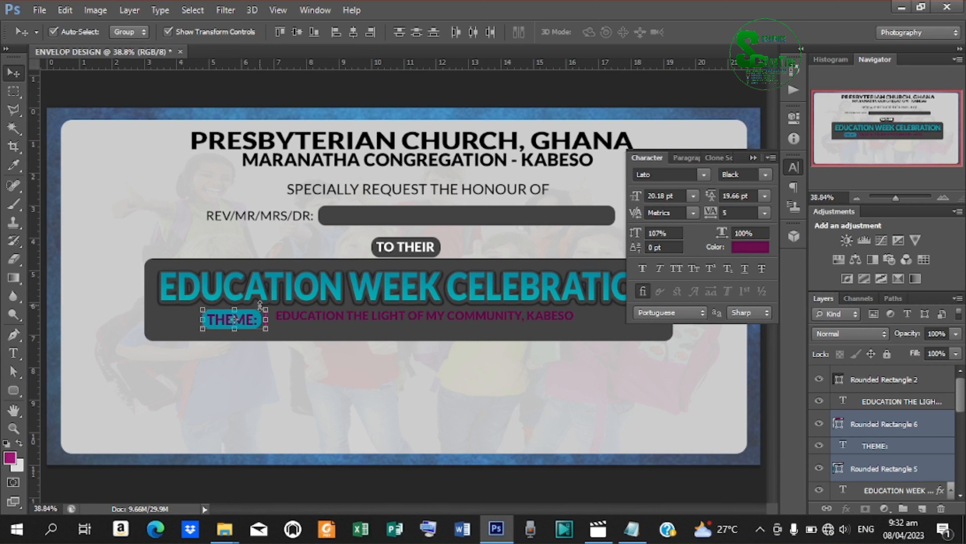
Scale the THEME: pill group to about 75%, nudge it up, and realign the theme sentence.
left_click_drag(266, 309, 259, 313)
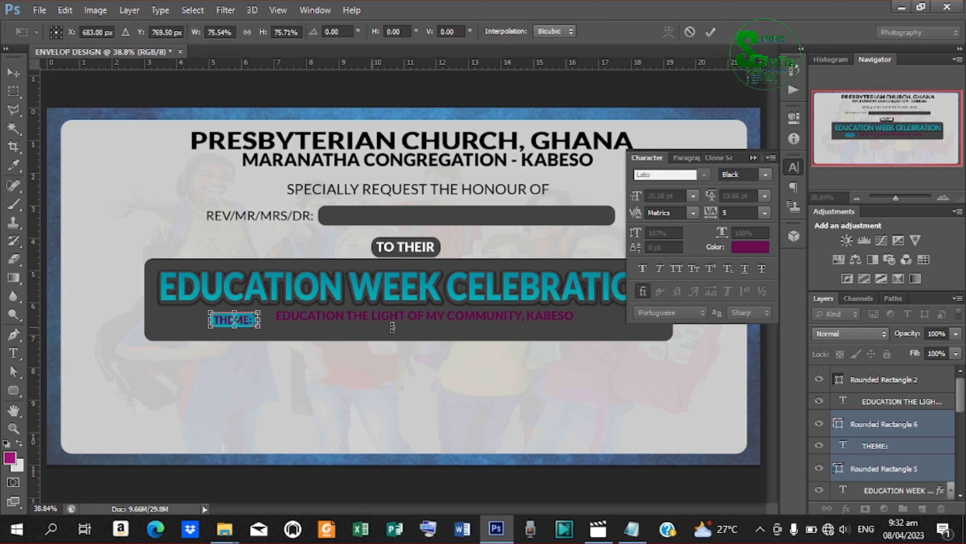
left_click(711, 32)
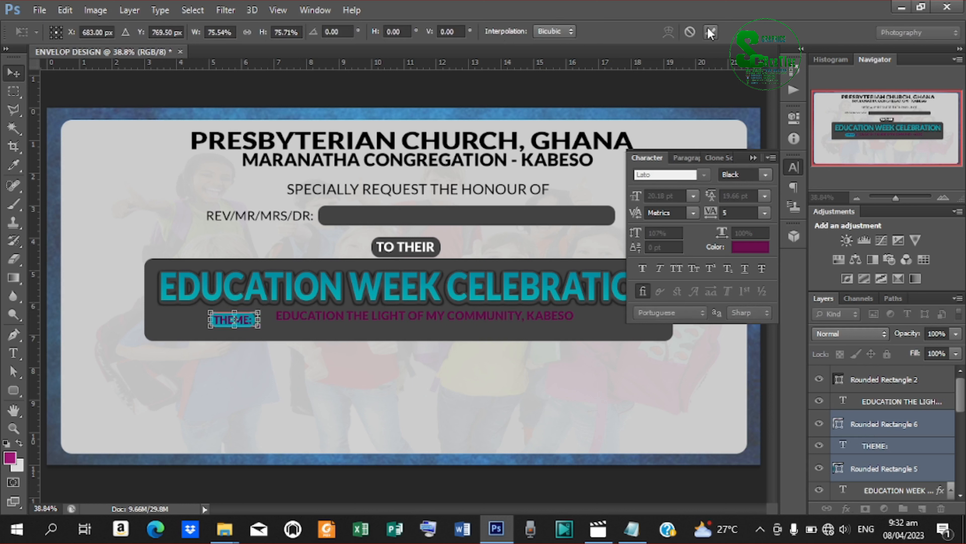
key("shift+Up")
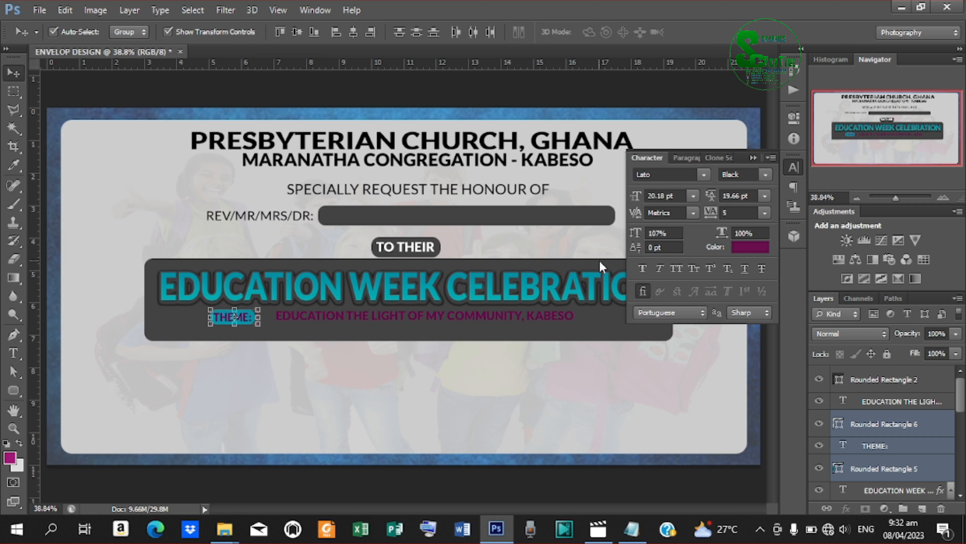
left_click_drag(383, 319, 384, 317)
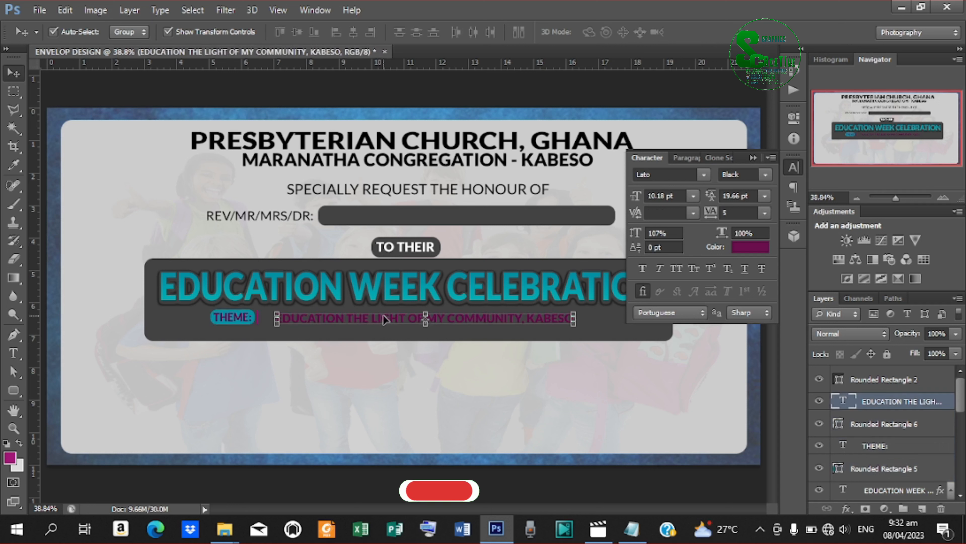
Recolour the theme sentence to light grey #c0c0c0.
left_click(750, 247)
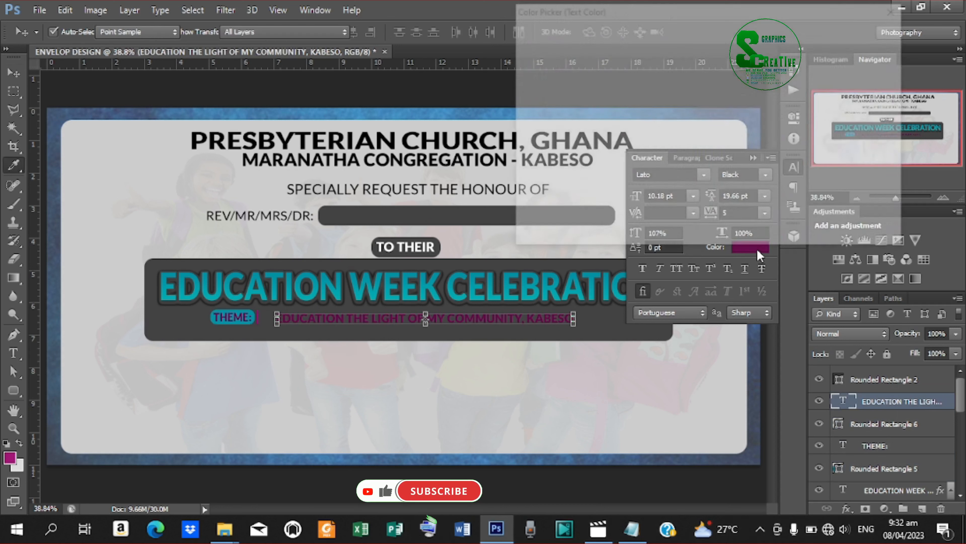
left_click_drag(563, 101, 506, 81)
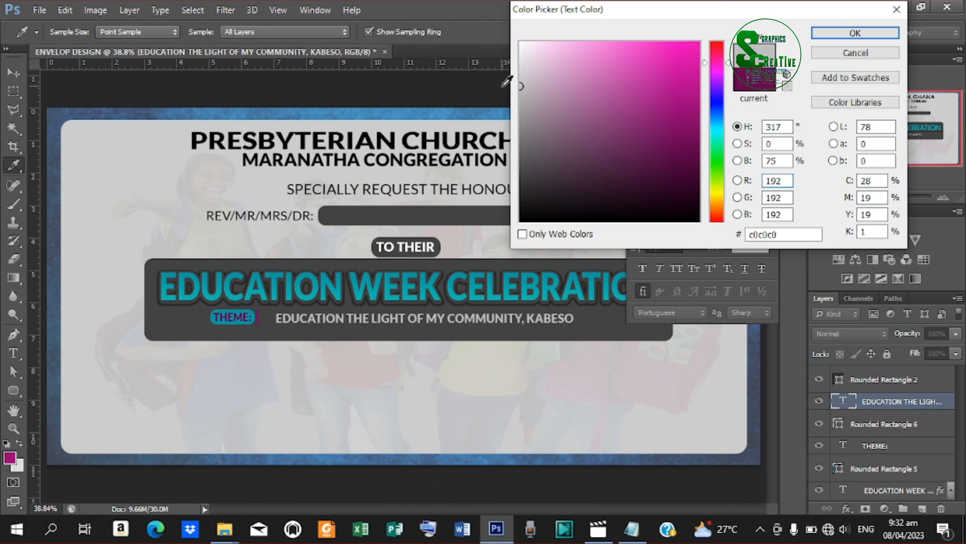
left_click(883, 32)
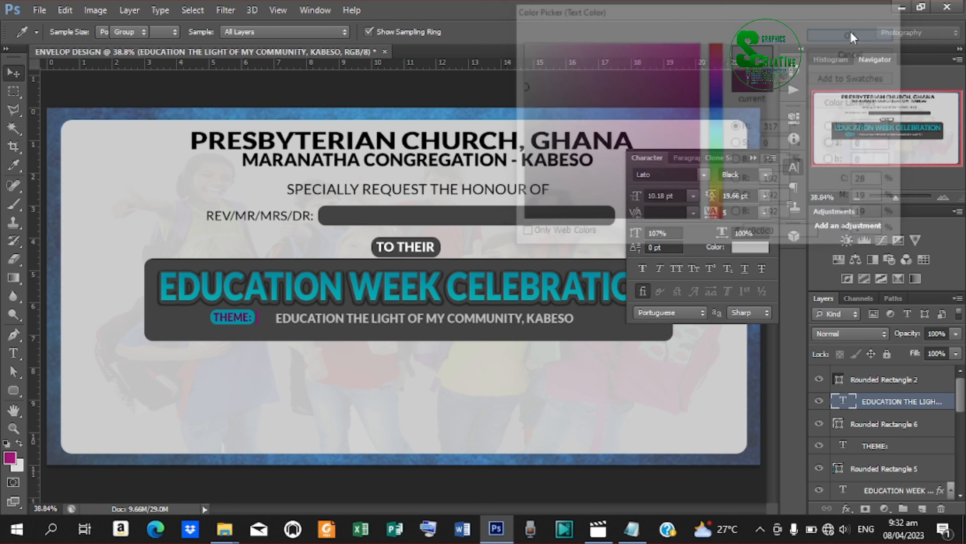
left_click(753, 157)
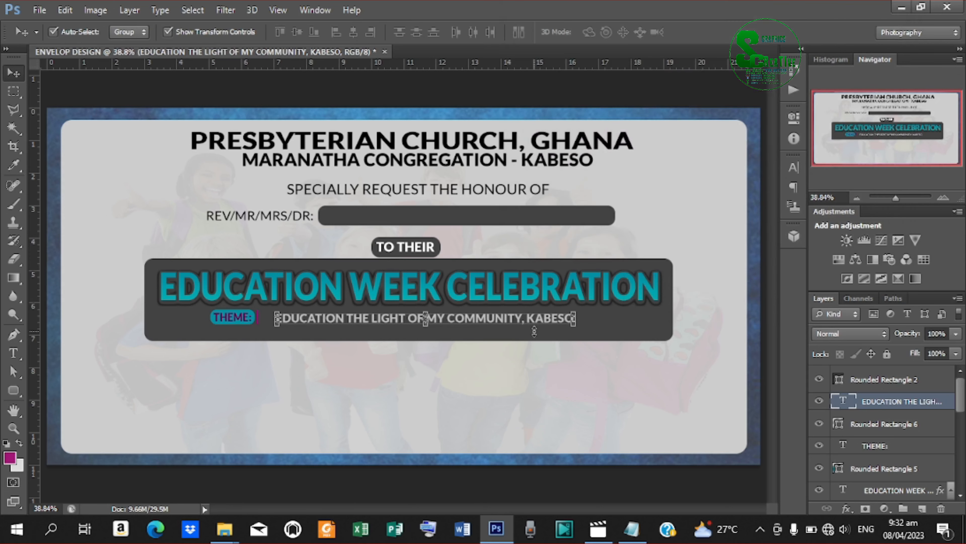
Shorten Rounded Rectangle 4 to about 89.67% height so it hugs the title and theme.
left_click(633, 331)
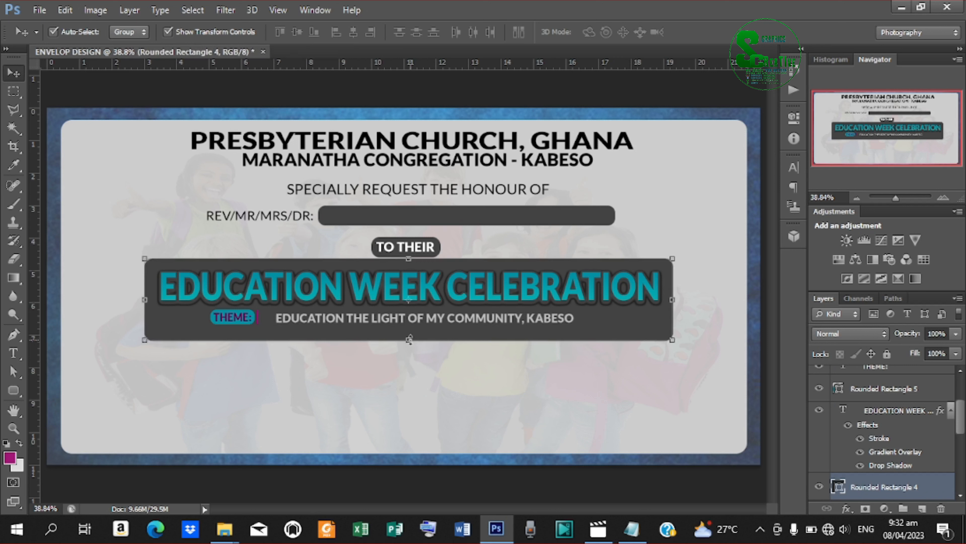
left_click_drag(409, 339, 409, 330)
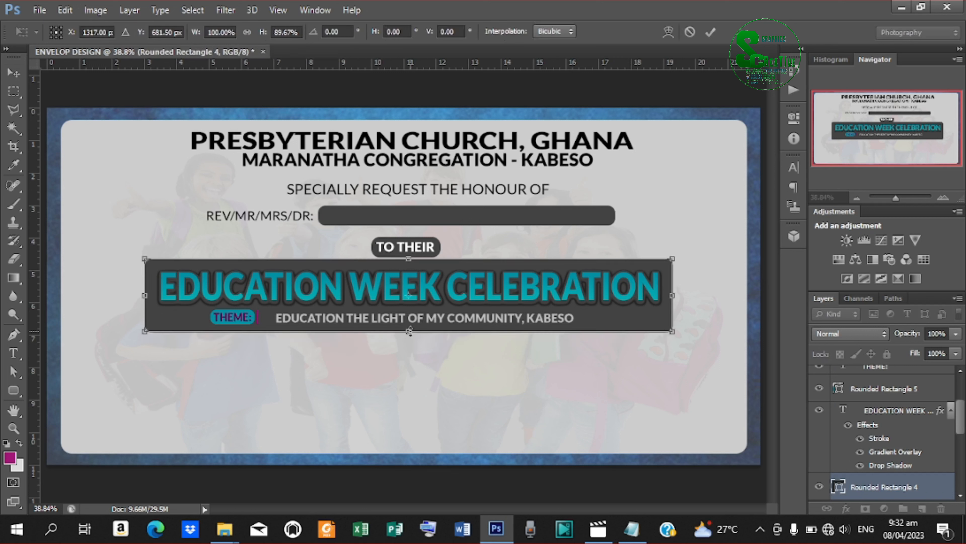
key("Down")
key("Down")
key("Down")
key("Down")
key("Down")
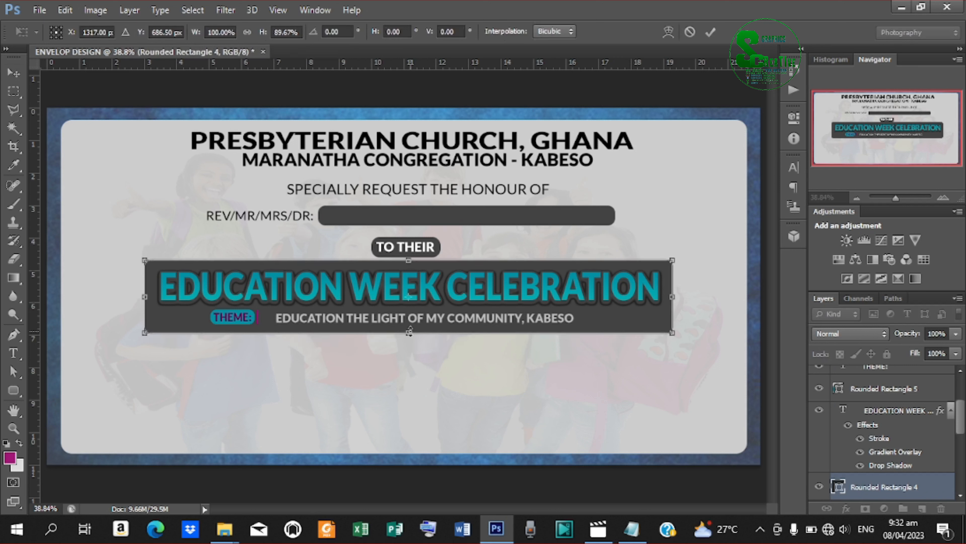
left_click(710, 32)
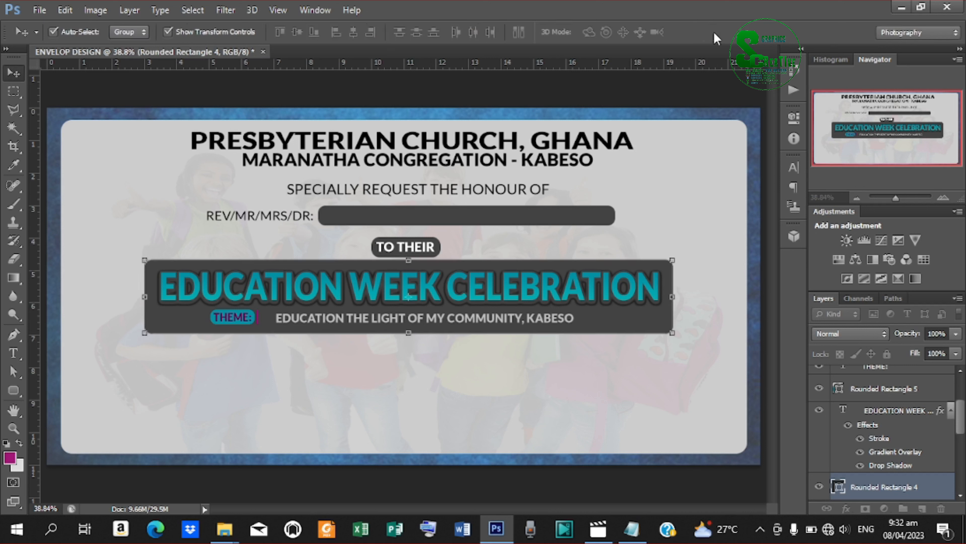
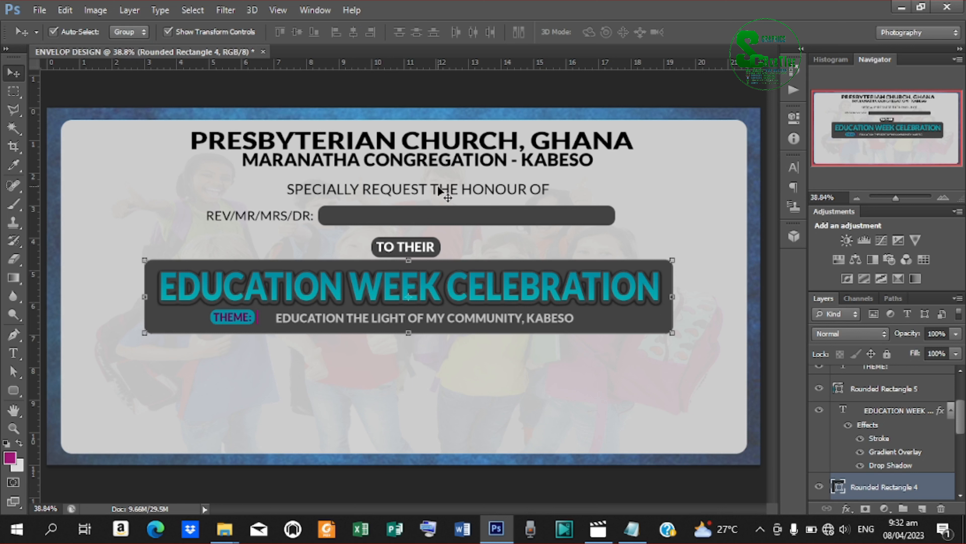
Duplicate the SPECIALLY REQUEST THE HONOUR OF line below the theme bar and select its text.
left_click(443, 194)
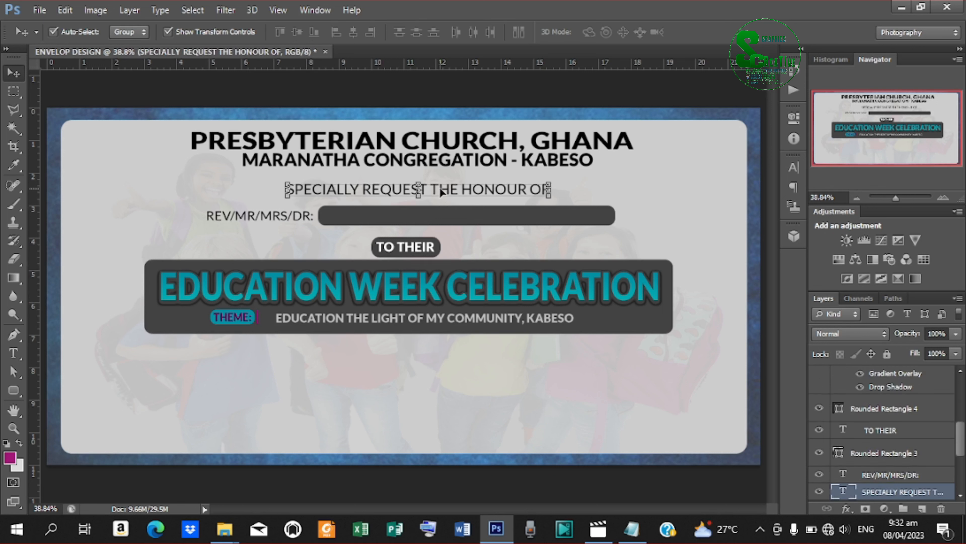
left_click_drag(441, 193, 253, 377)
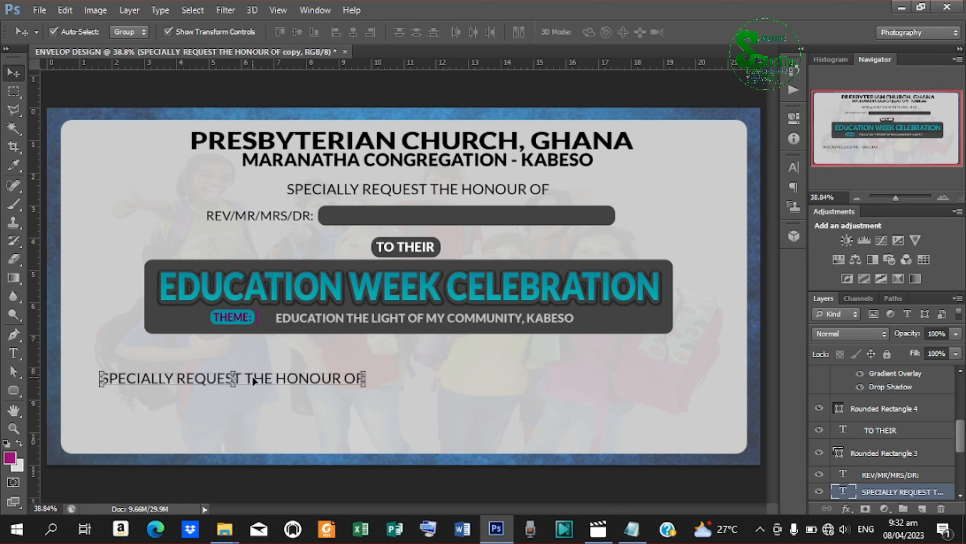
key("t")
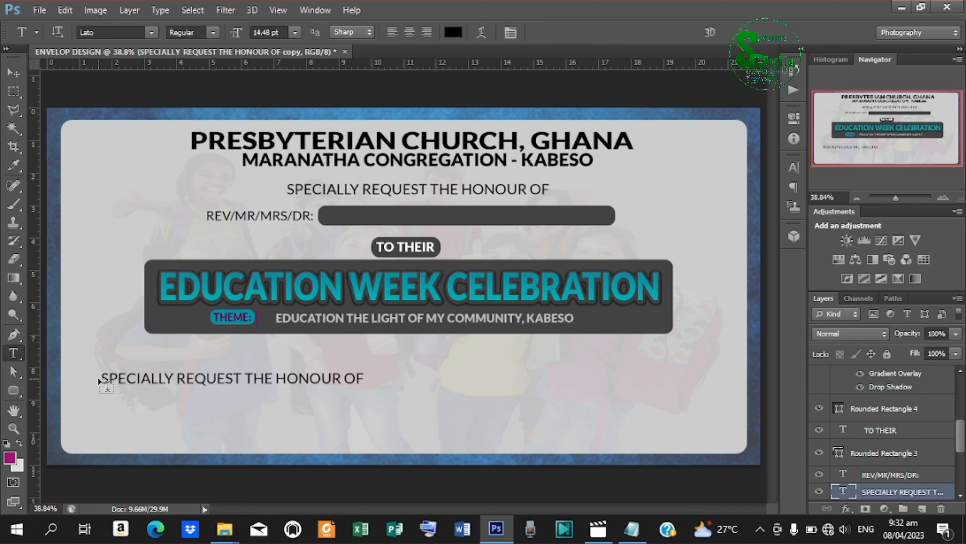
left_click(106, 378)
left_click_drag(143, 378, 472, 410)
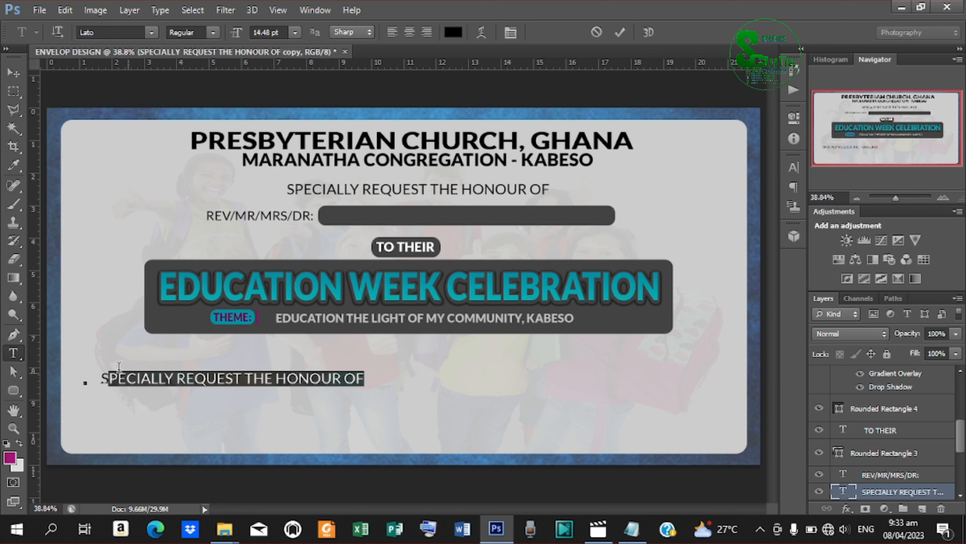
left_click_drag(103, 377, 386, 400)
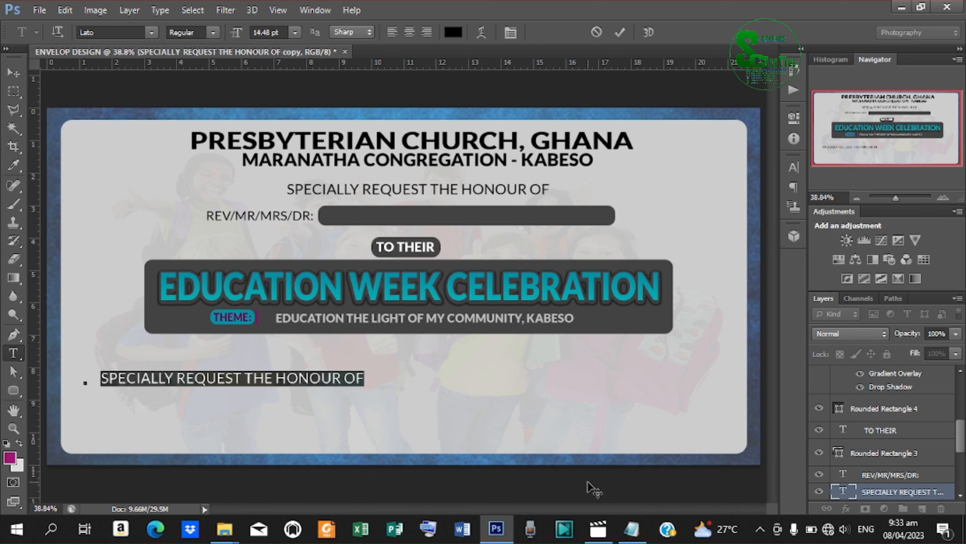
left_click(633, 530)
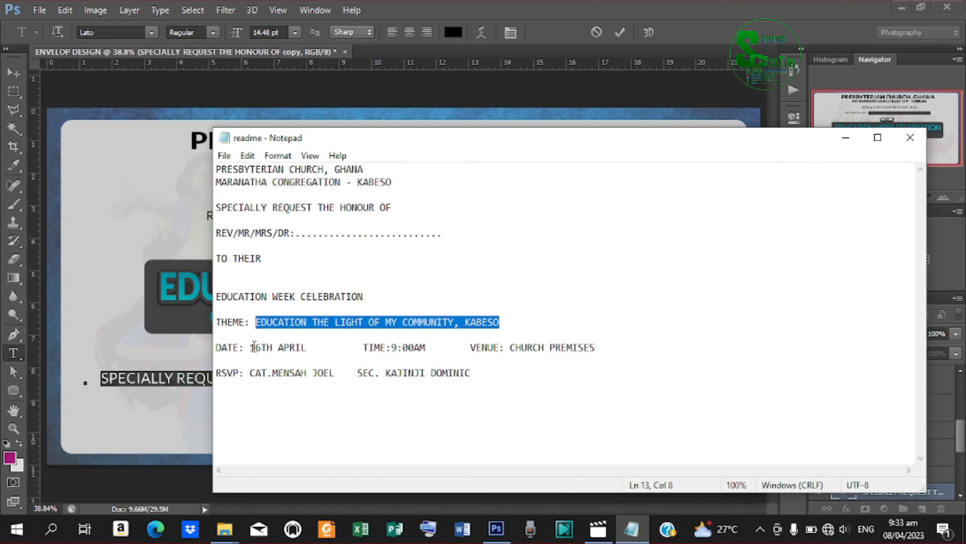
Copy the date 16TH from the Notepad readme and minimize Notepad.
left_click_drag(250, 347, 274, 349)
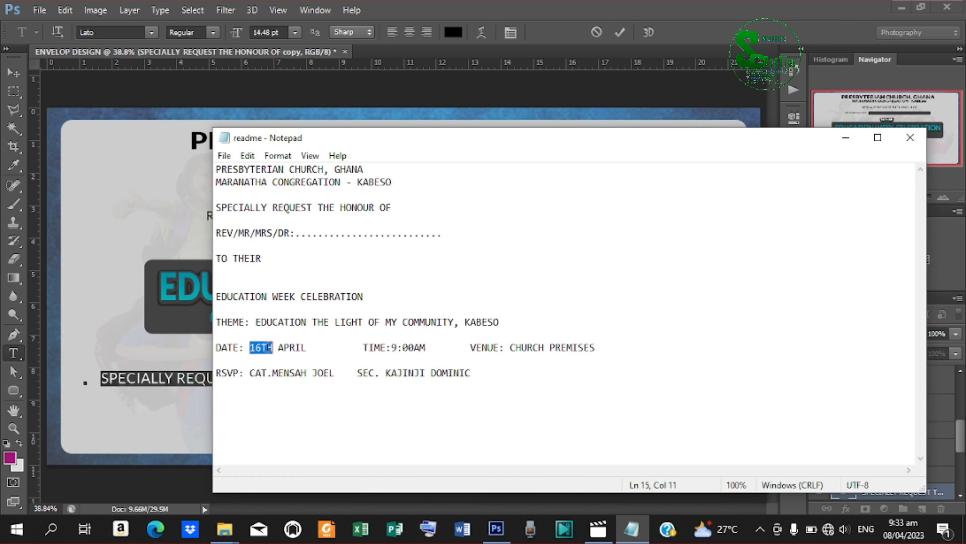
right_click(267, 346)
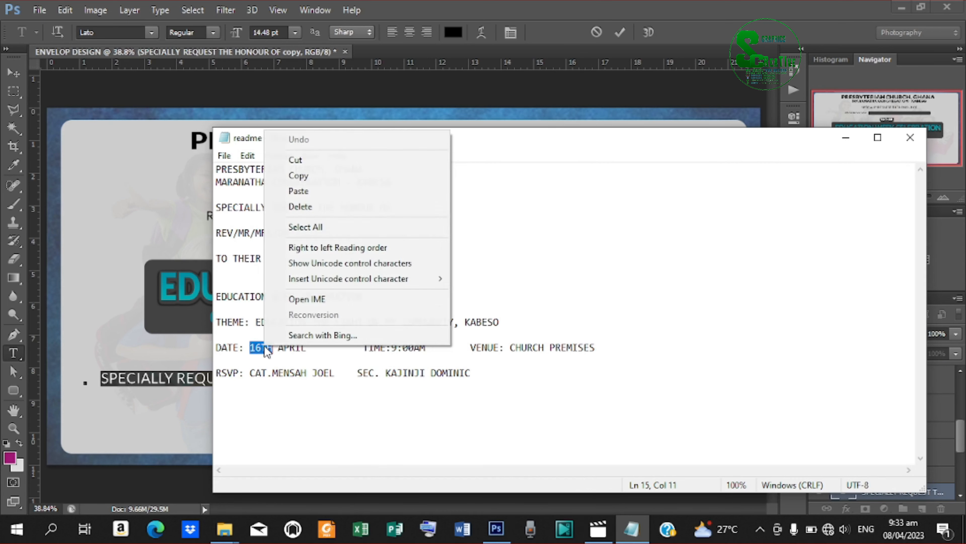
left_click(320, 176)
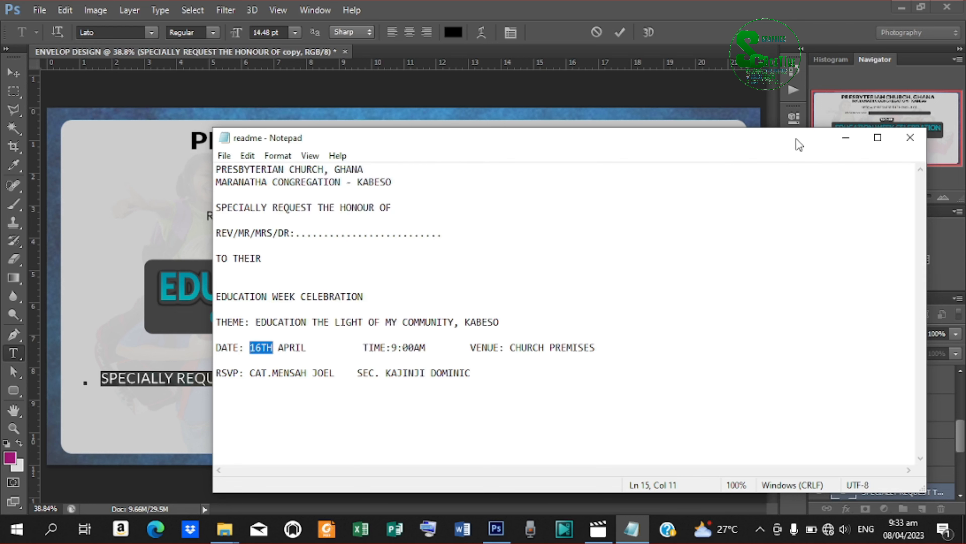
left_click(842, 140)
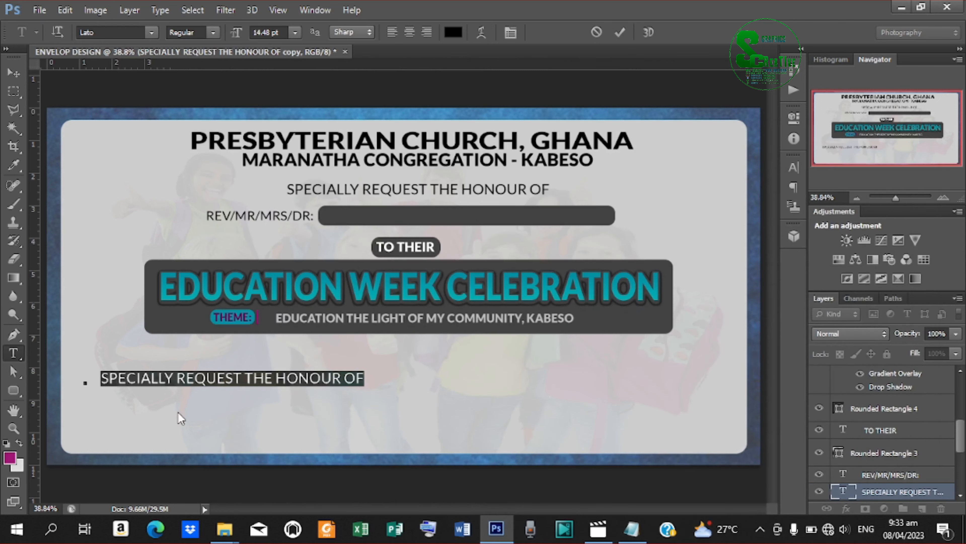
Replace the copied line's text with the pasted 16TH.
left_click(245, 386)
key("ctrl+a")
key("ctrl+v")
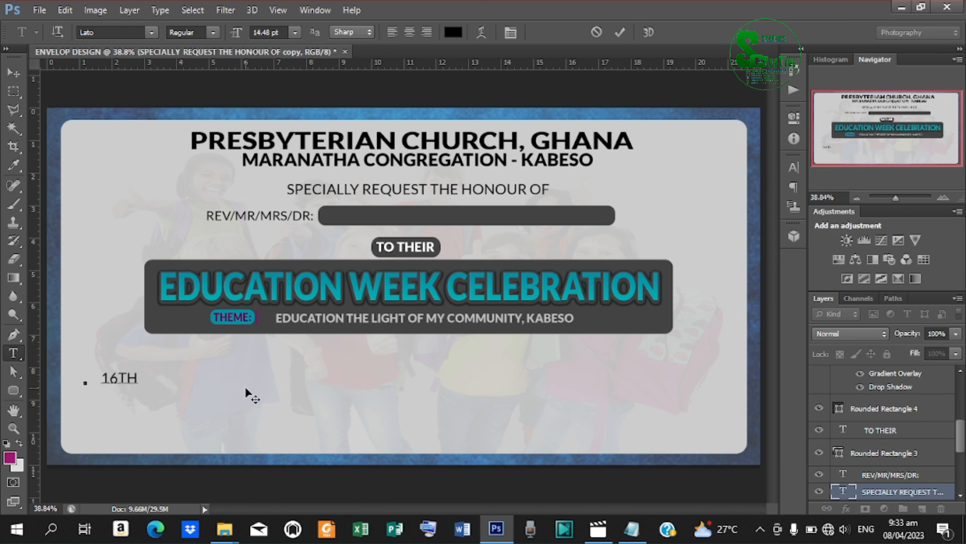
left_click(627, 30)
Make 16TH bold and scale it up to 23.03 pt.
left_click(794, 167)
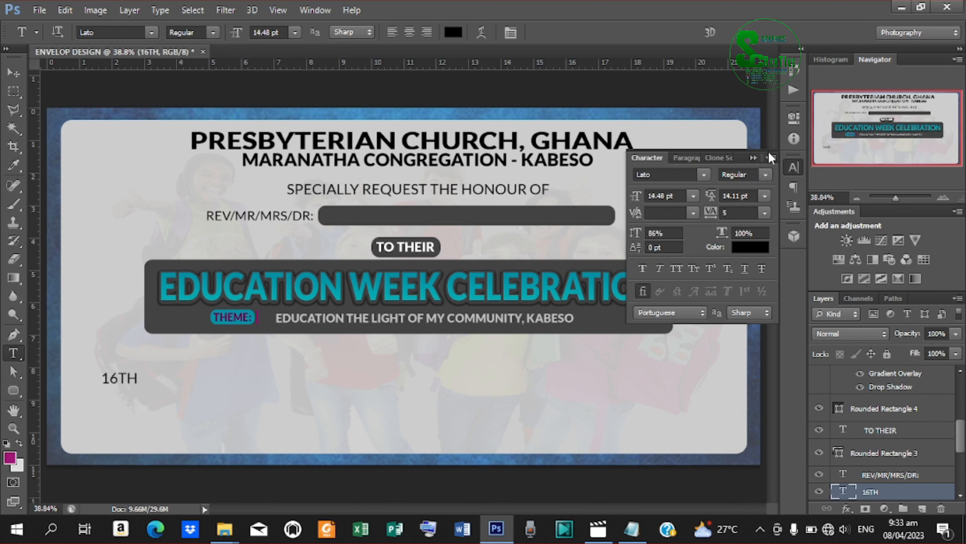
left_click(765, 176)
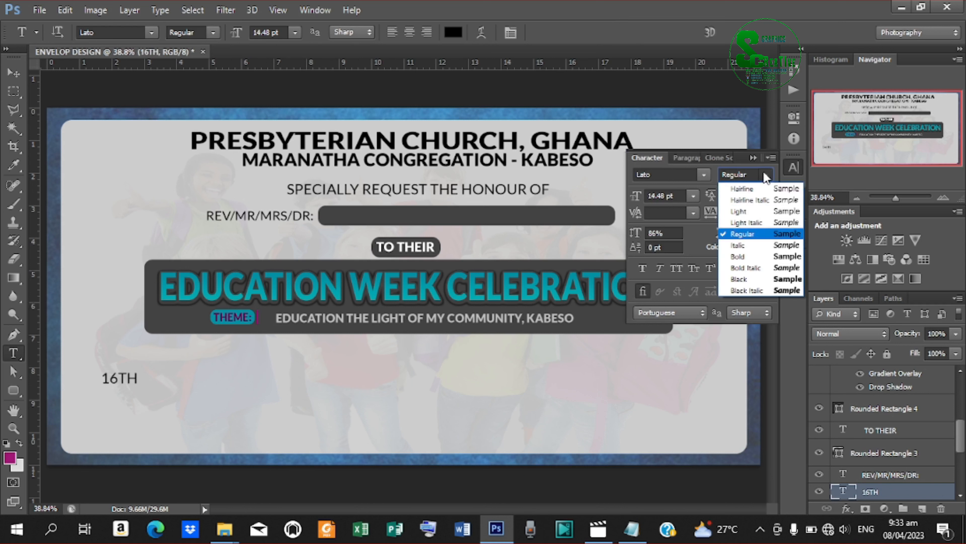
left_click(741, 255)
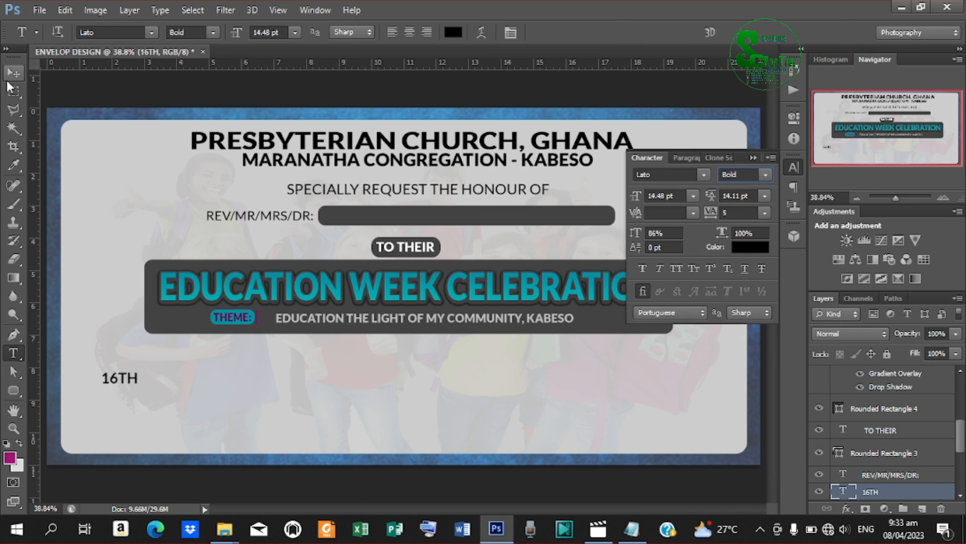
left_click(13, 78)
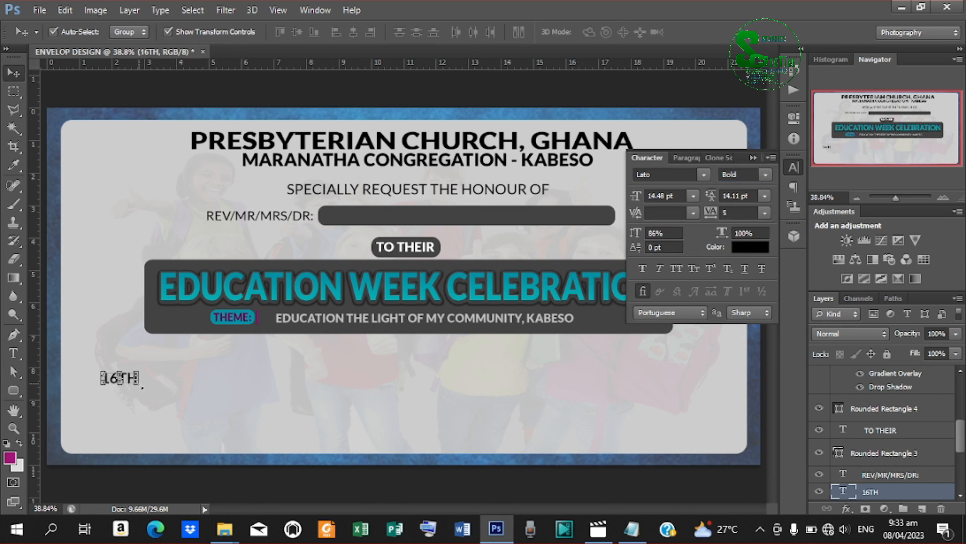
left_click_drag(141, 387, 193, 369)
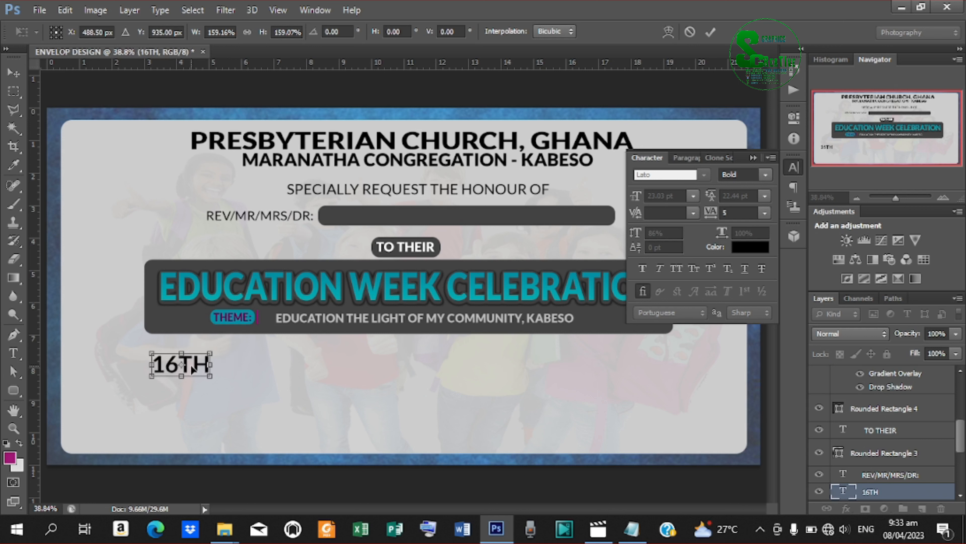
left_click(710, 32)
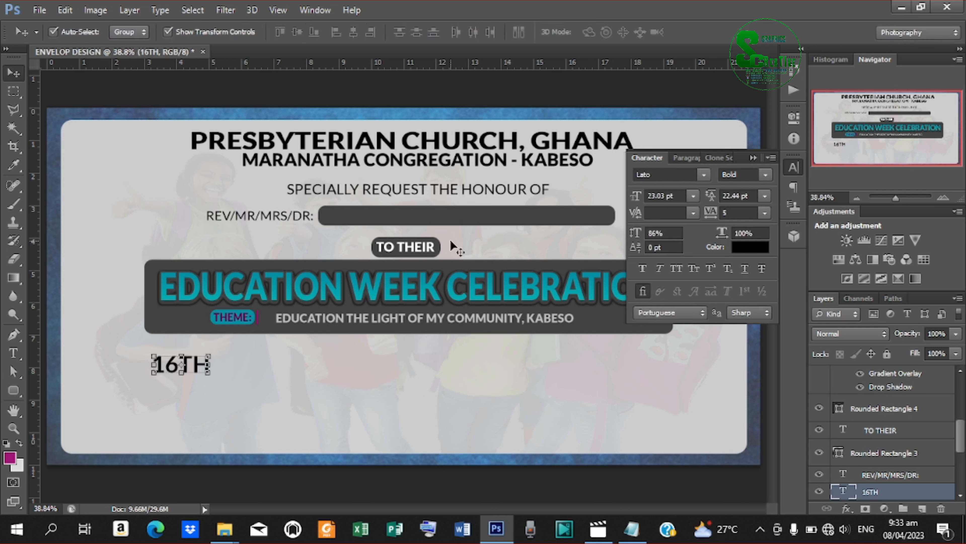
Duplicate 16TH and nudge the copy down beneath the original.
left_click_drag(185, 363, 187, 365)
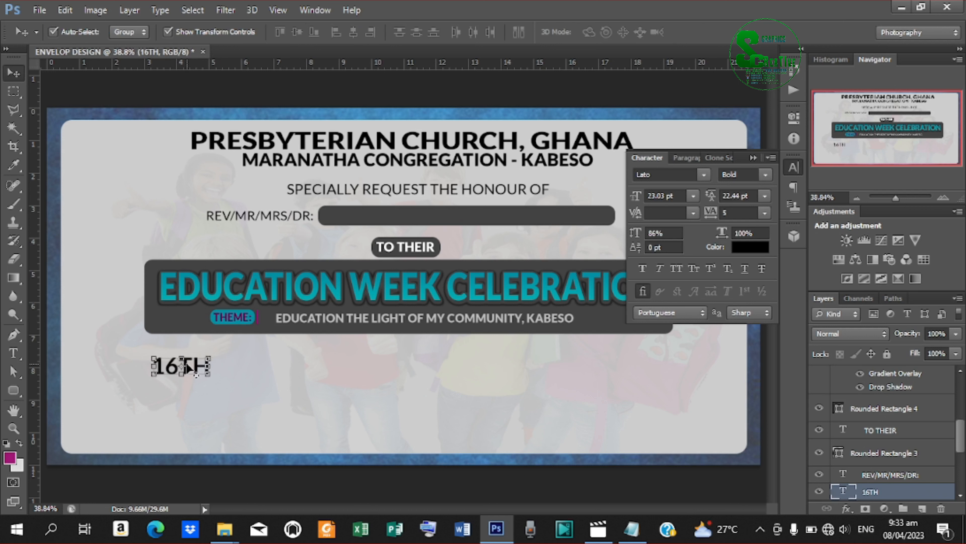
key("shift+Down")
key("shift+Down")
key("shift+Down")
key("shift+Down")
key("shift+Down")
key("shift+Down")
key("shift+Down")
key("shift+Down")
key("shift+Down")
key("shift+Down")
key("shift+Down")
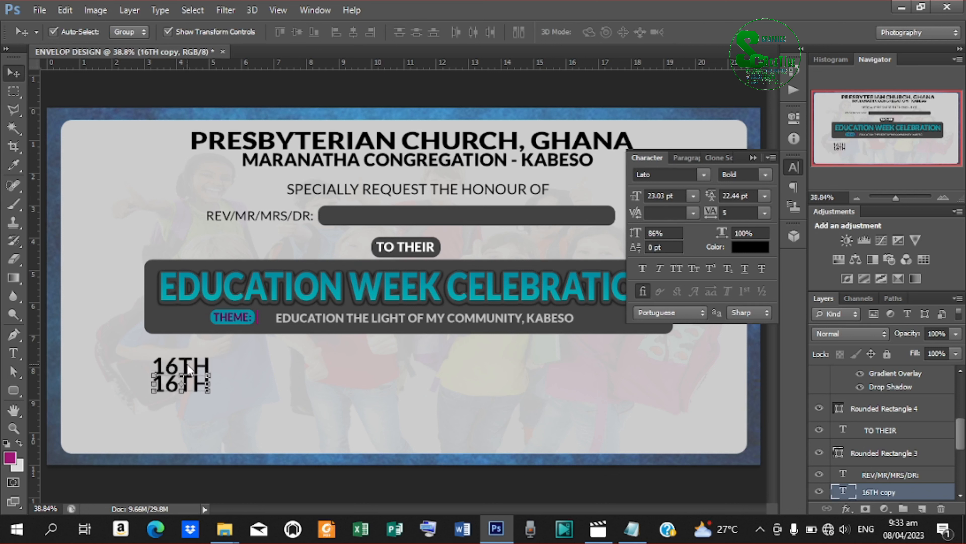
key("t")
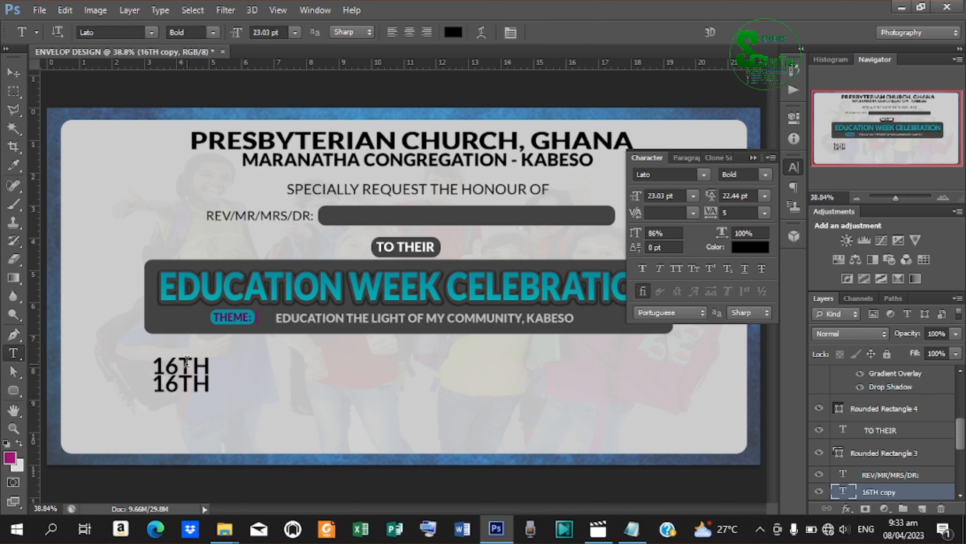
Copy the month APRIL from the readme notes.
left_click(632, 528)
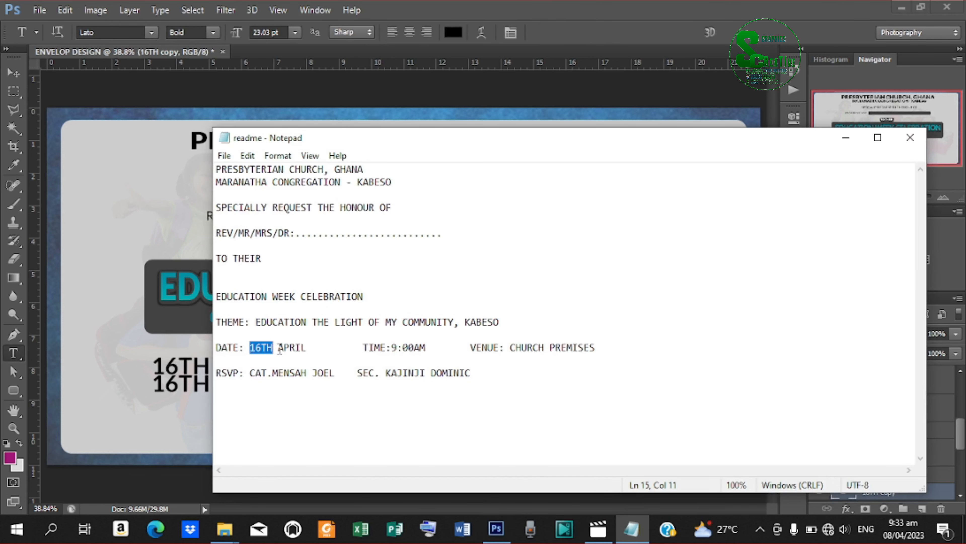
left_click_drag(278, 349, 323, 350)
right_click(302, 346)
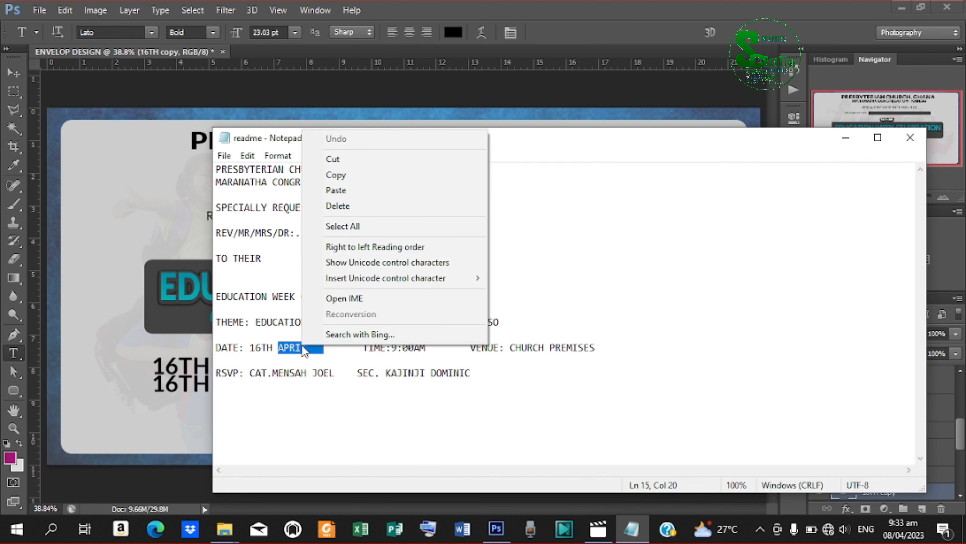
left_click(344, 171)
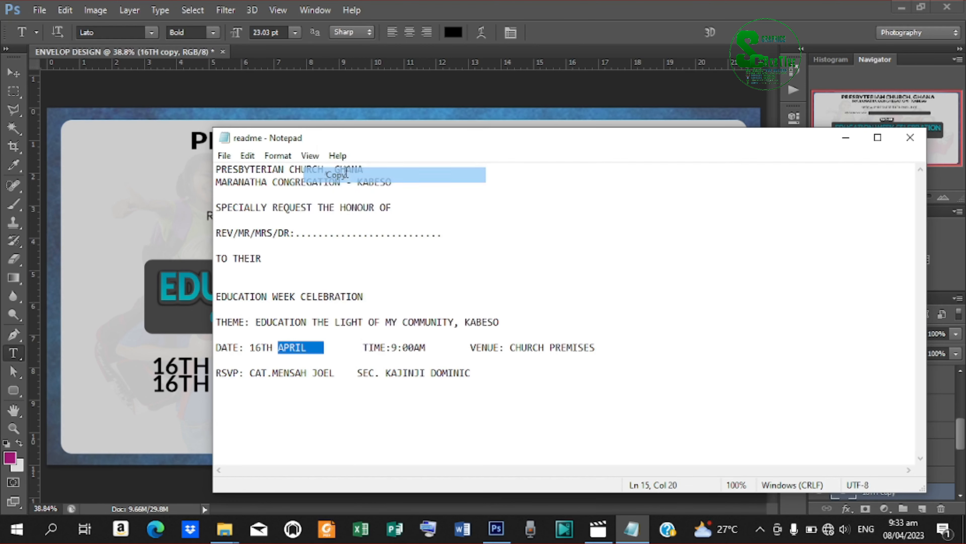
left_click(846, 137)
Replace the lower copy's 16TH with APRIL.
left_click_drag(152, 382, 256, 378)
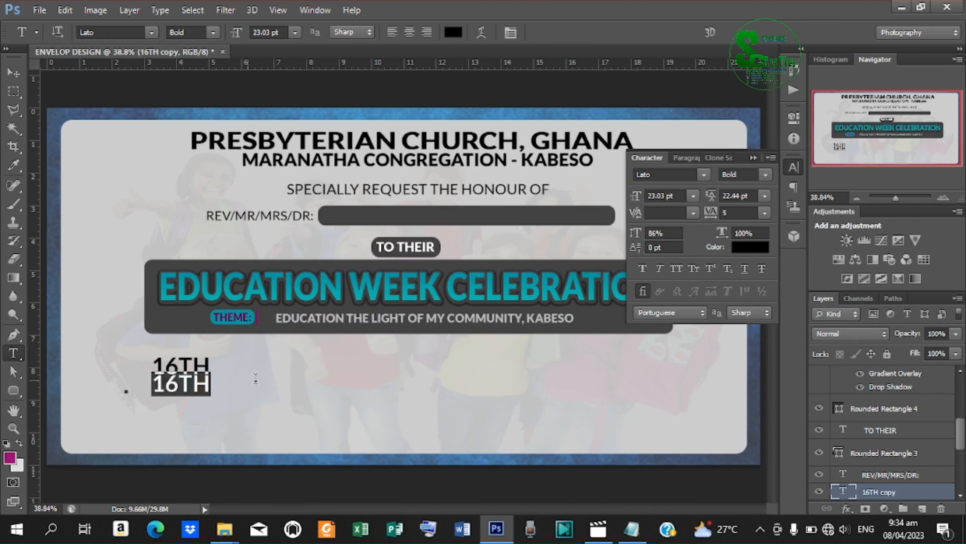
key("ctrl+v")
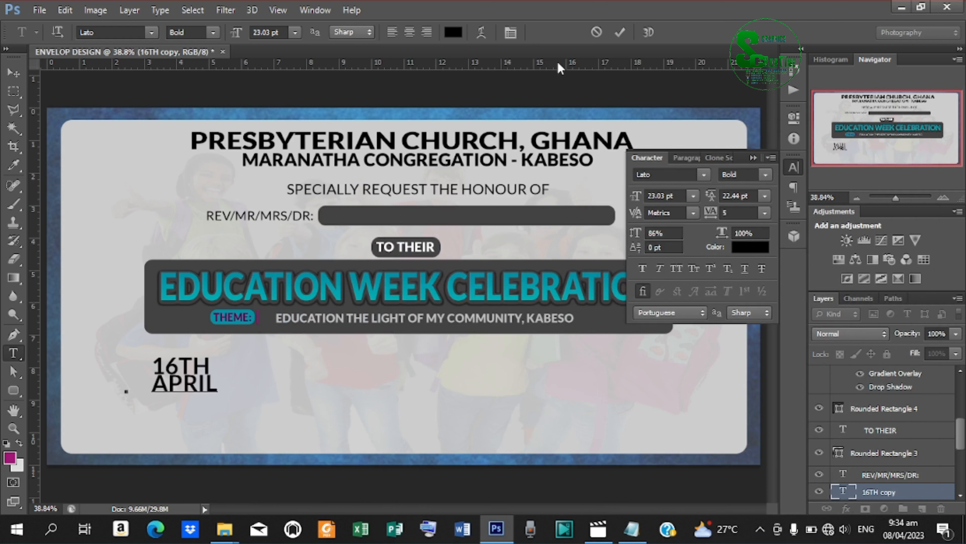
left_click(625, 29)
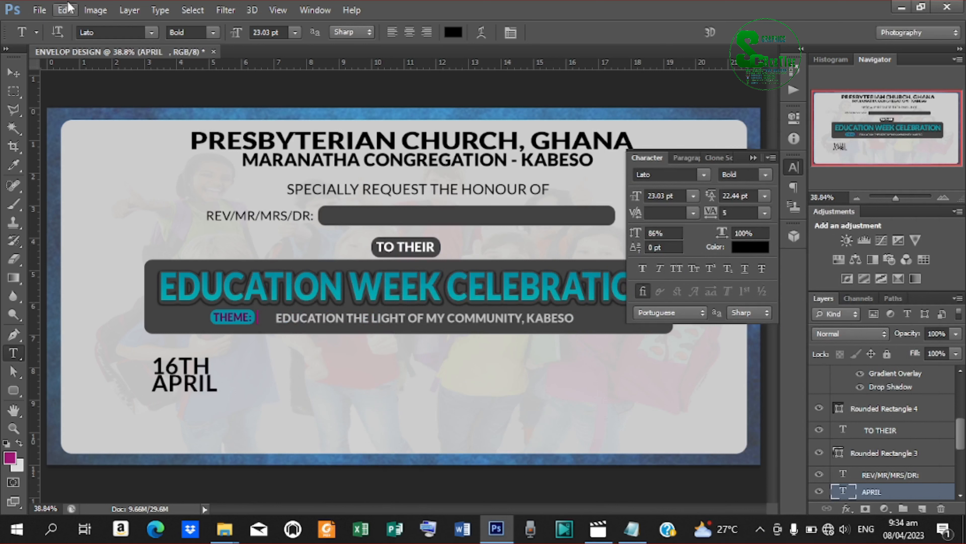
left_click(13, 73)
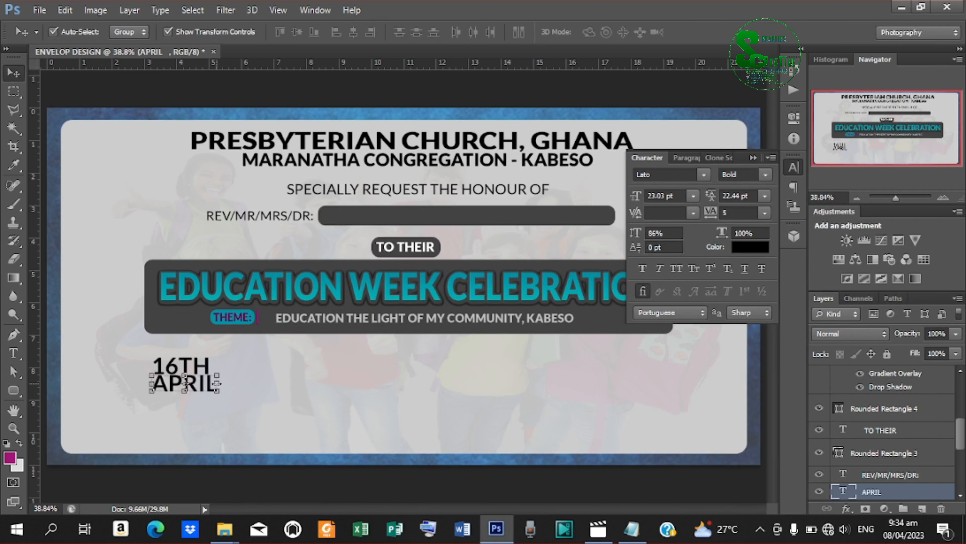
Fine-tune the APRIL line's position under 16TH.
key("ctrl+t")
left_click_drag(215, 381, 219, 386)
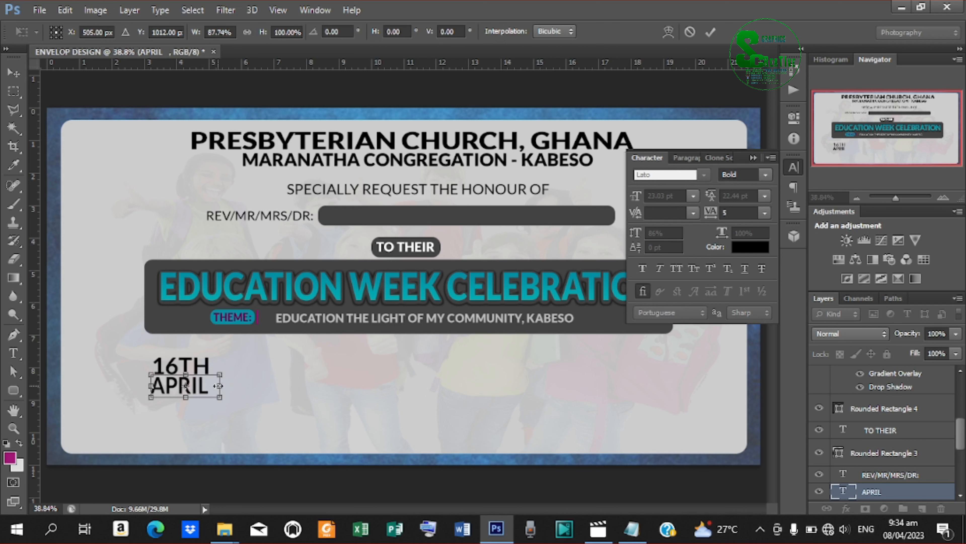
left_click(710, 29)
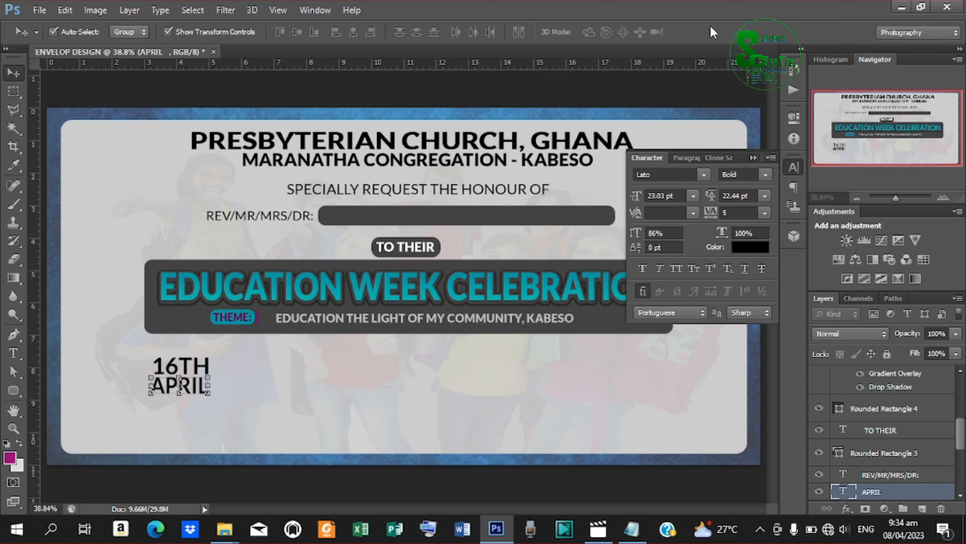
key("Right")
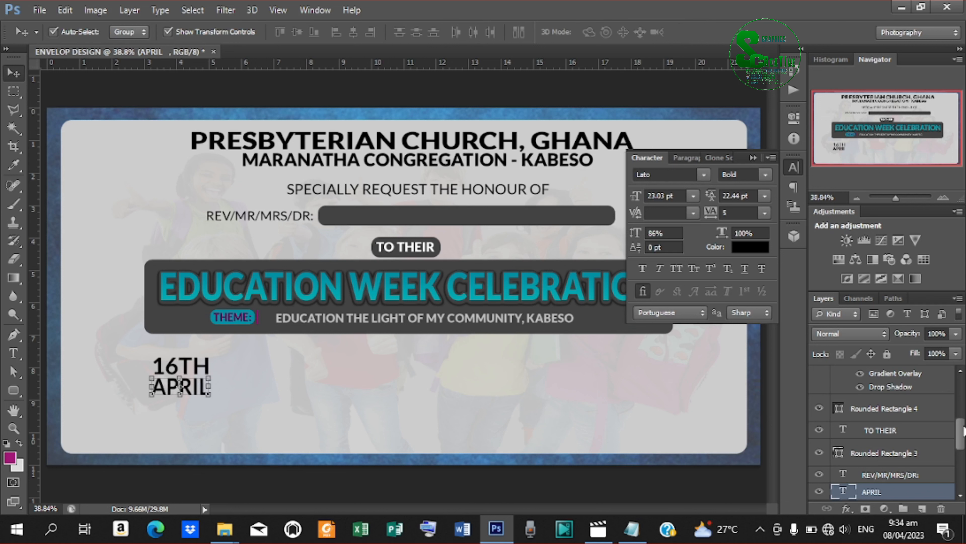
Scale 16TH and APRIL together to about 84.6%, giving 20.18 pt text.
scroll(913, 450, "down", 2)
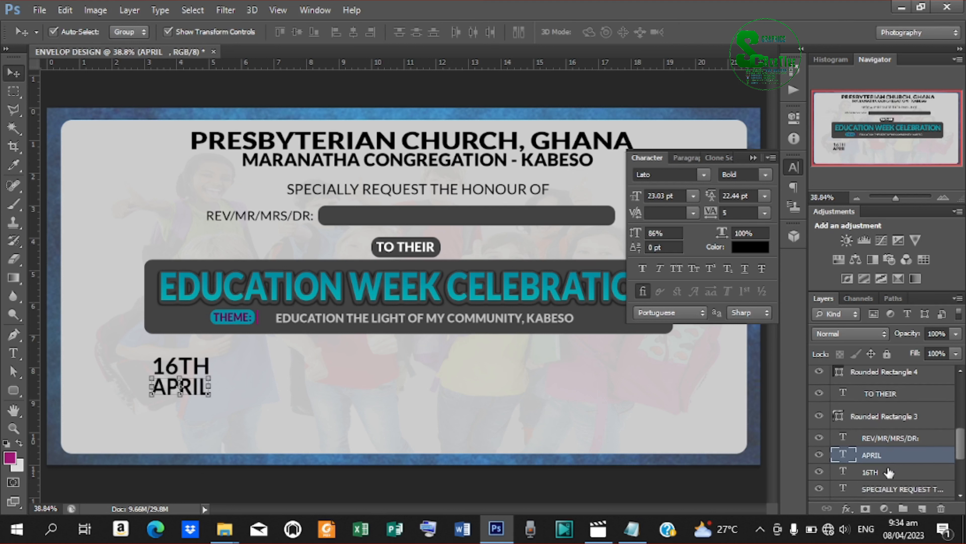
left_click(889, 472, "shift")
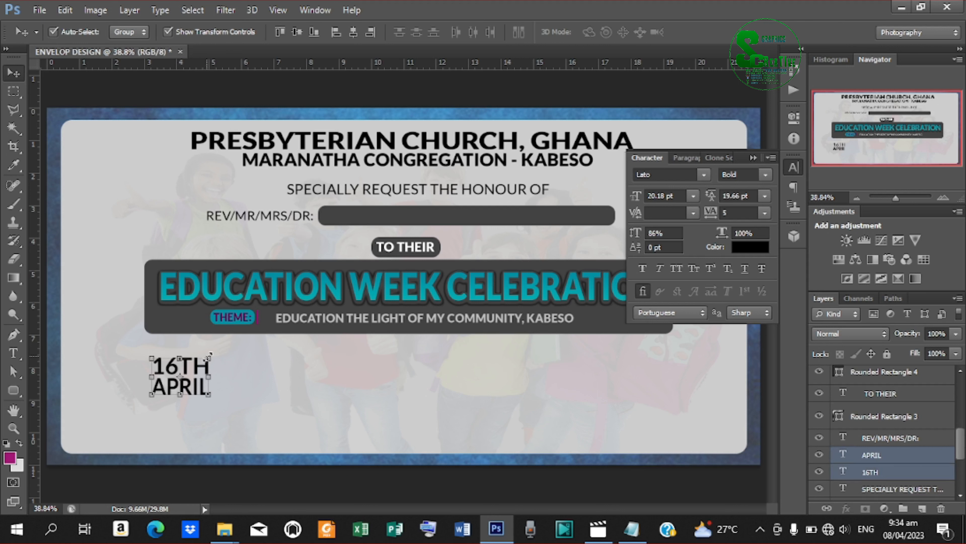
key("ctrl+t")
mouse_move(209, 356)
left_mouse_down()
mouse_move(213, 373)
mouse_move(198, 367)
left_mouse_up()
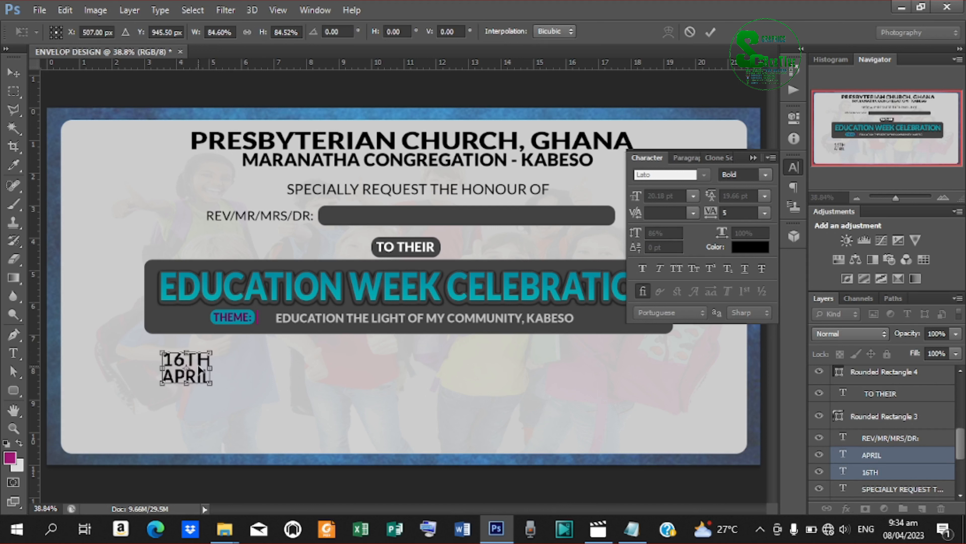
left_click(708, 32)
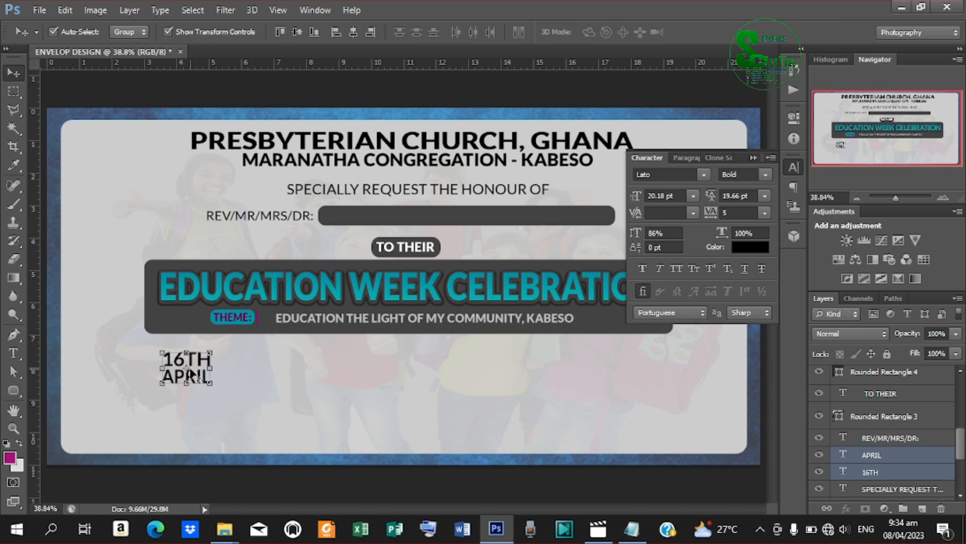
Duplicate the 16TH APRIL pair, move the copy toward the card's middle, and select its 16TH.
key("ctrl+j")
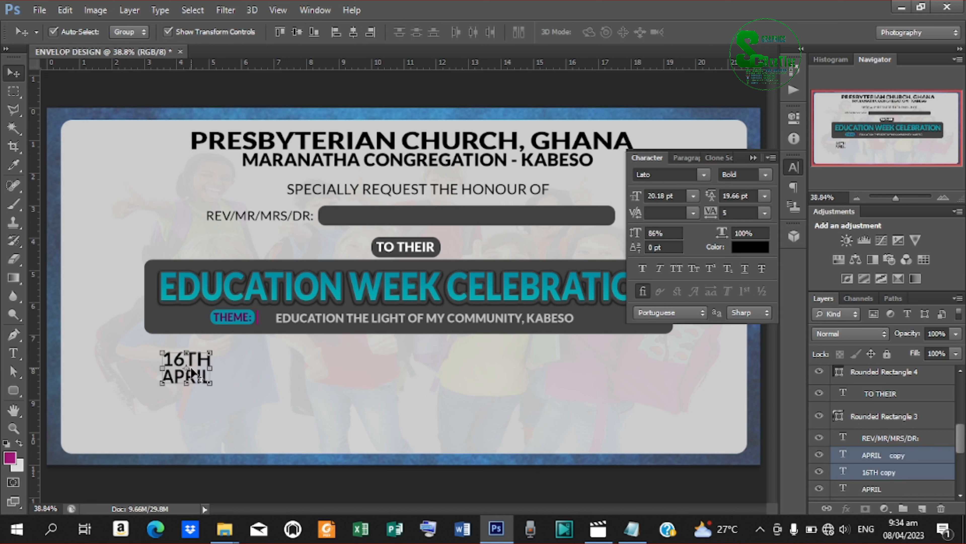
left_click_drag(190, 367, 271, 370)
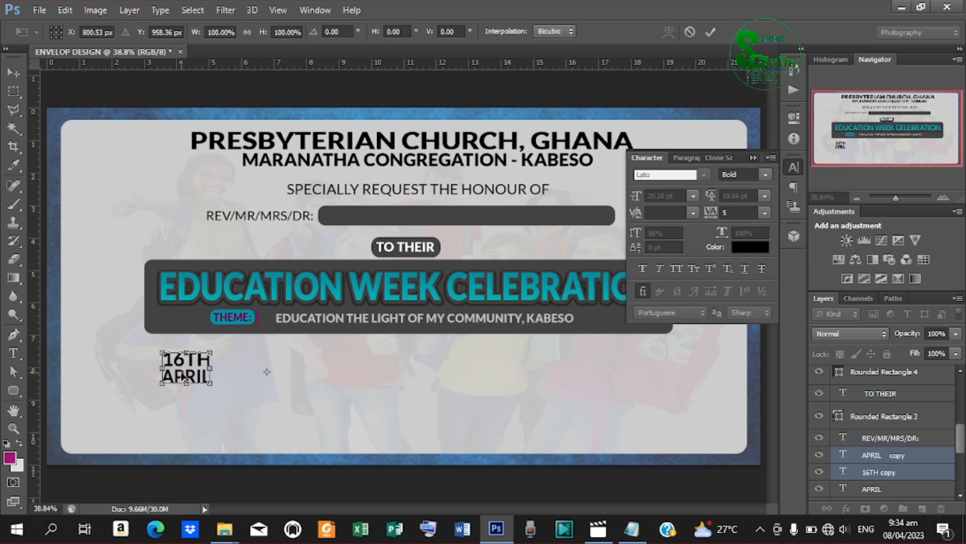
left_click_drag(185, 375, 401, 352)
key("Return")
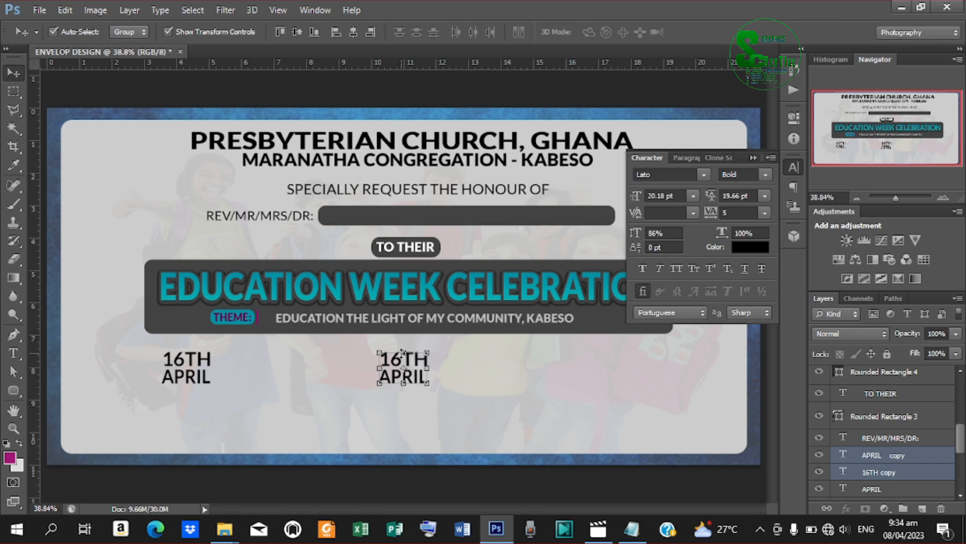
key("t")
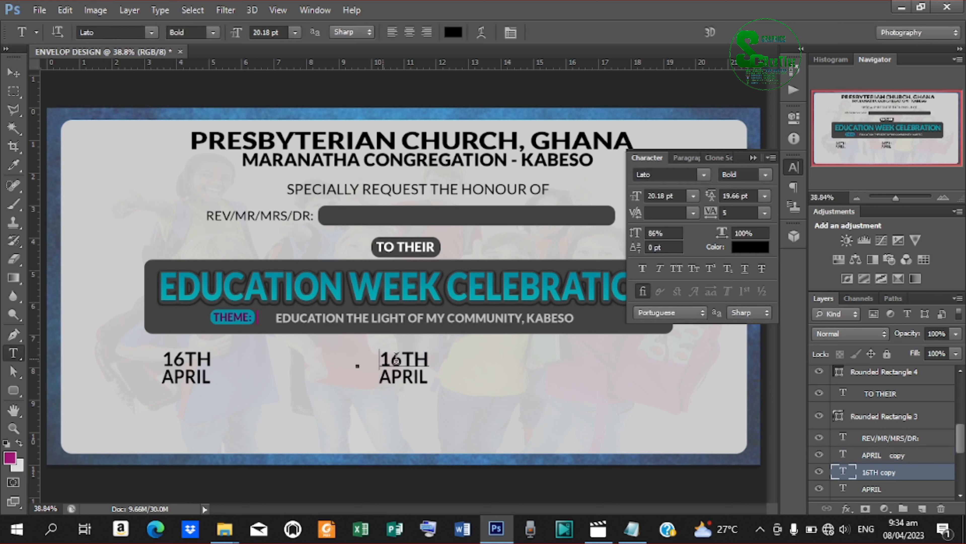
left_click_drag(380, 358, 450, 365)
Replace 16TH in the copy with 9:00 from the readme notes.
left_click(644, 530)
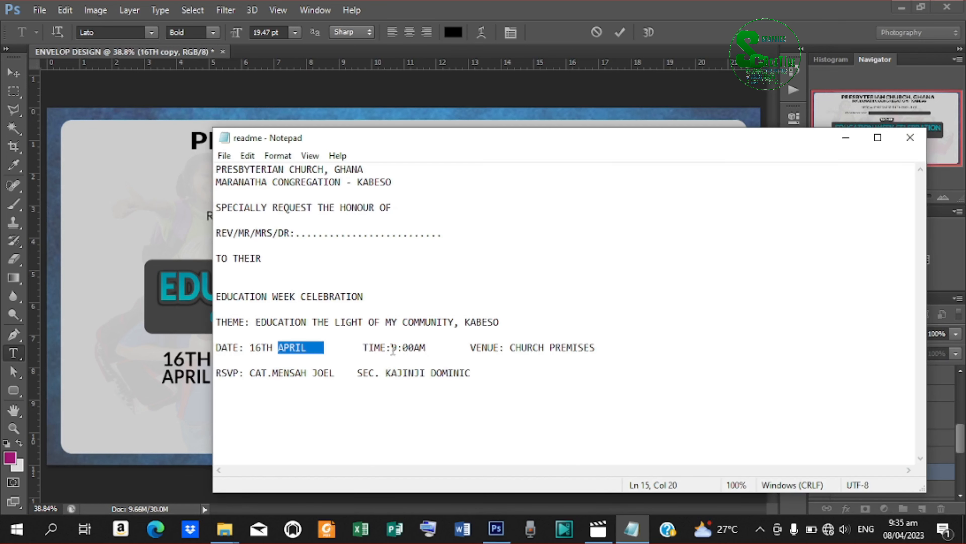
left_click_drag(392, 350, 412, 350)
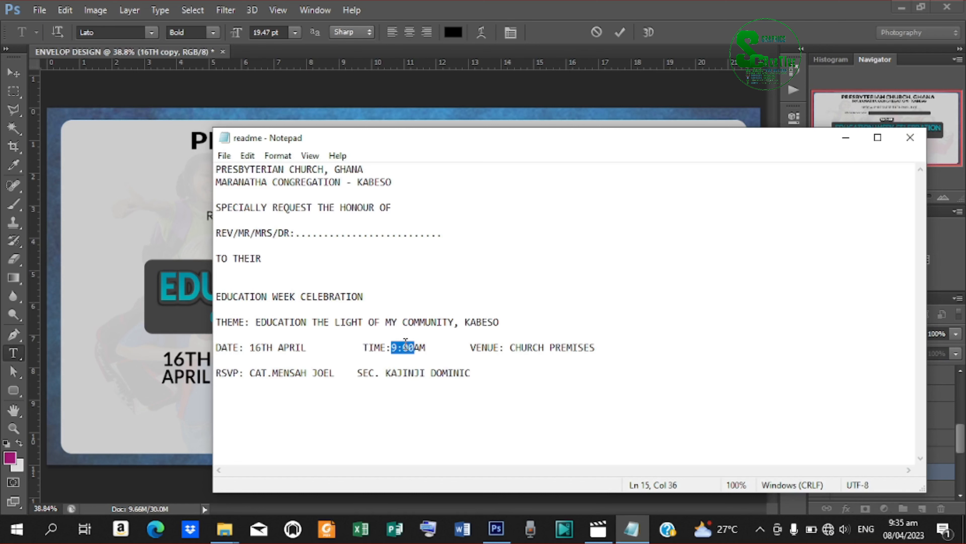
right_click(402, 347)
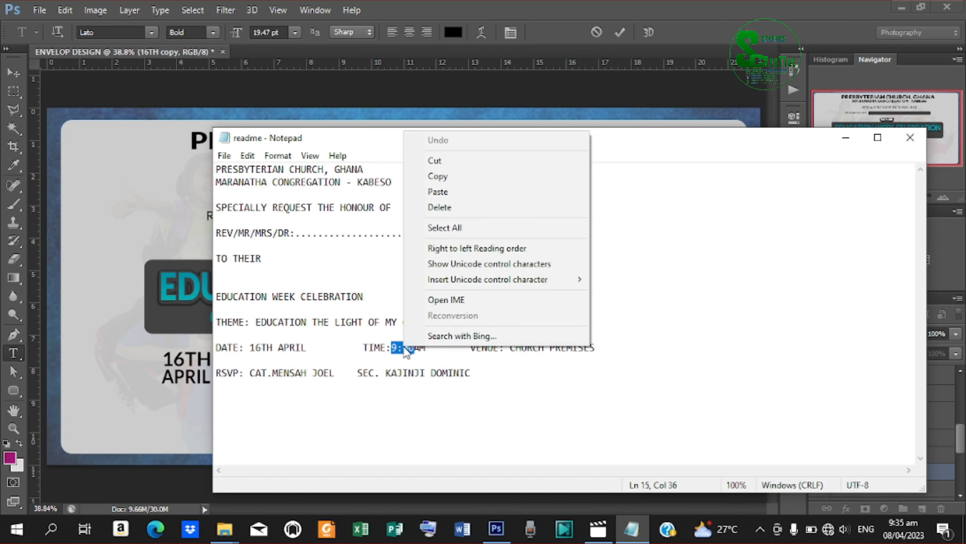
left_click(449, 178)
left_click(845, 138)
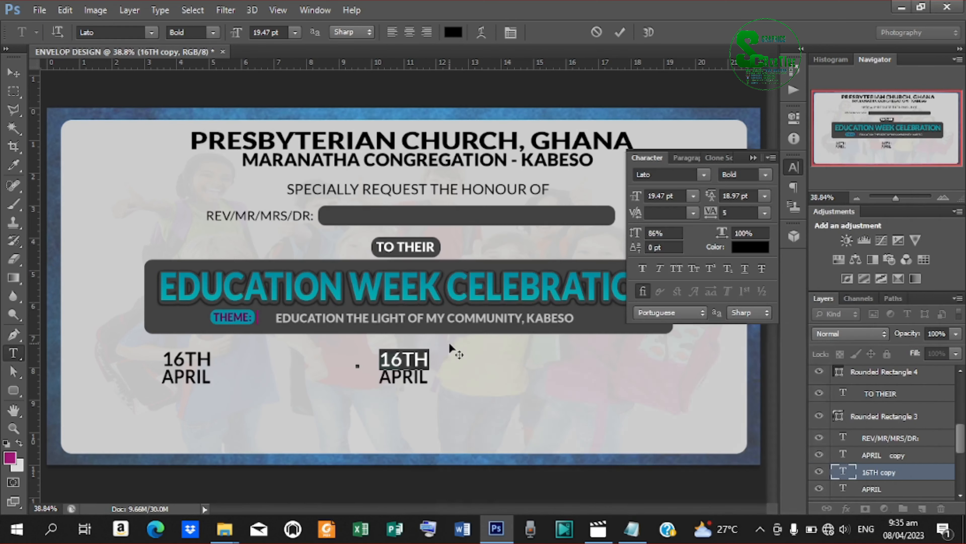
key("ctrl+v")
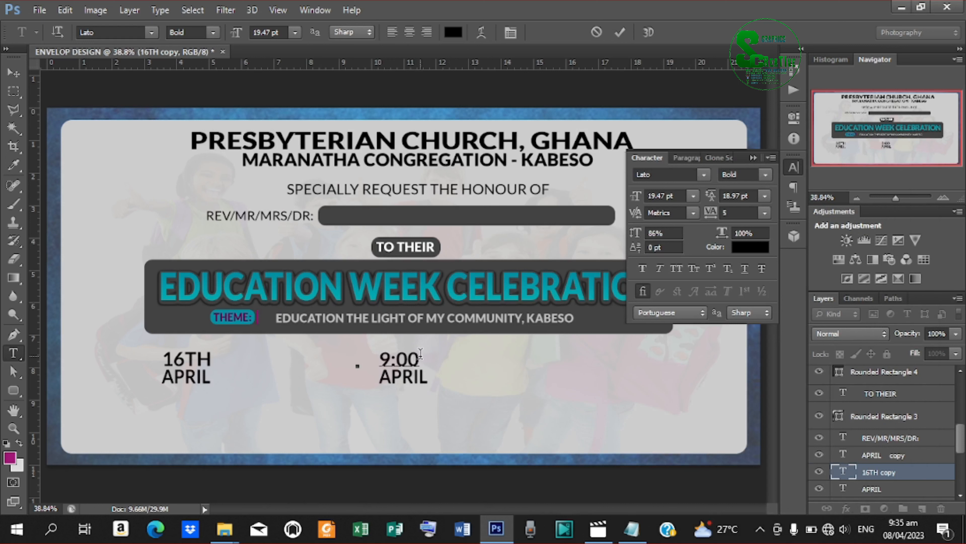
left_click(620, 32)
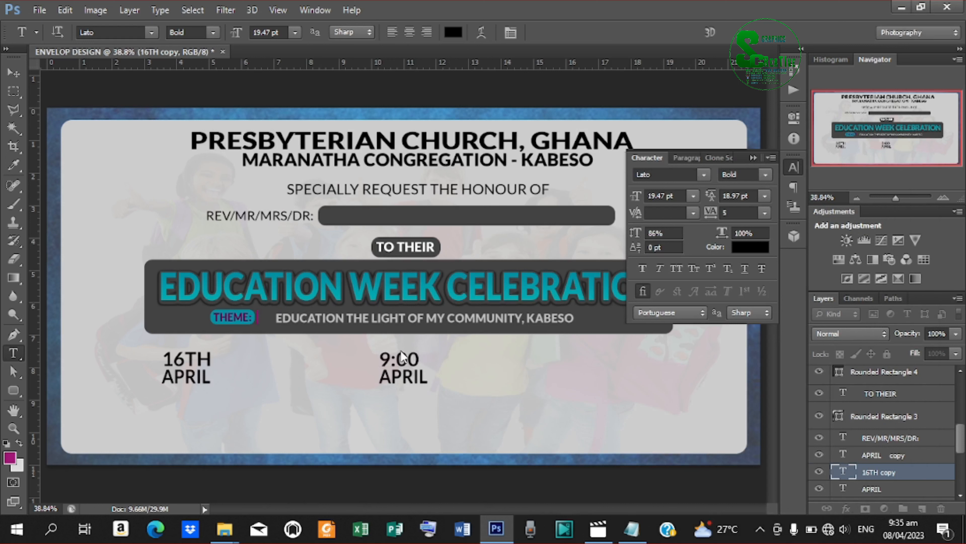
Replace APRIL in the copy with AM from the readme notes.
double_click(382, 375)
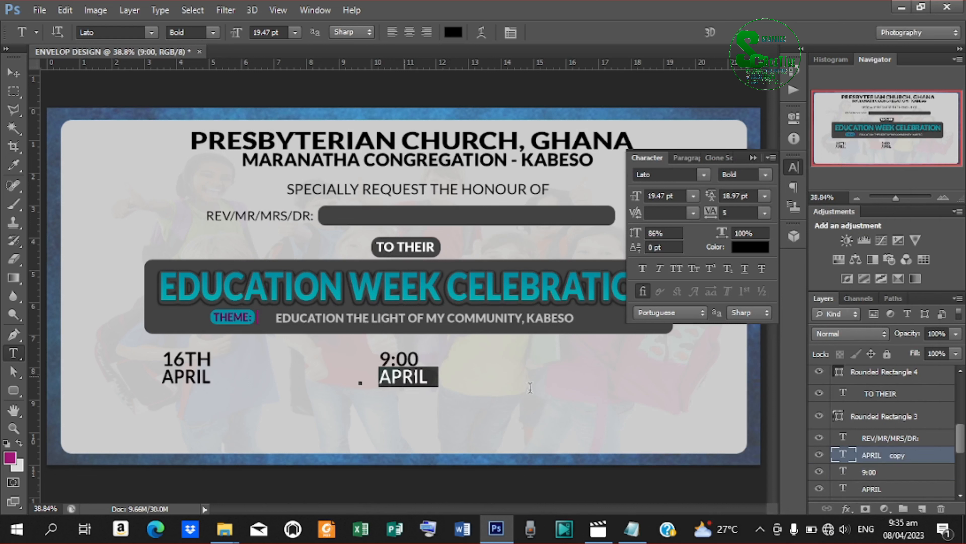
left_click(631, 529)
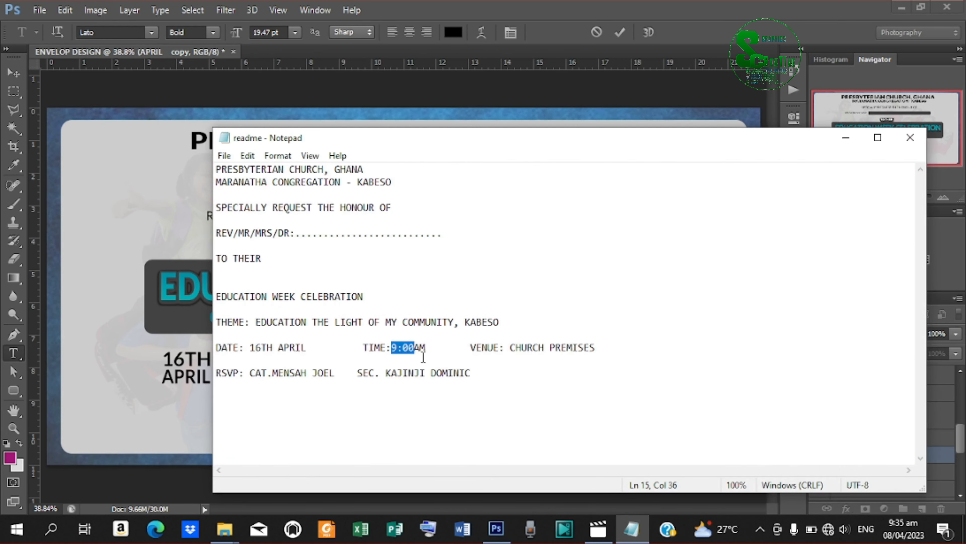
left_click_drag(414, 348, 427, 348)
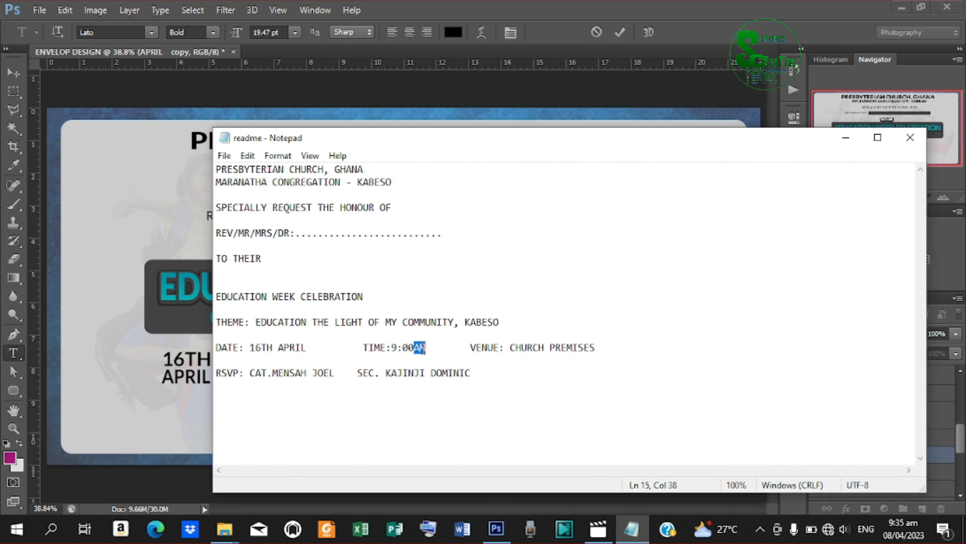
right_click(419, 348)
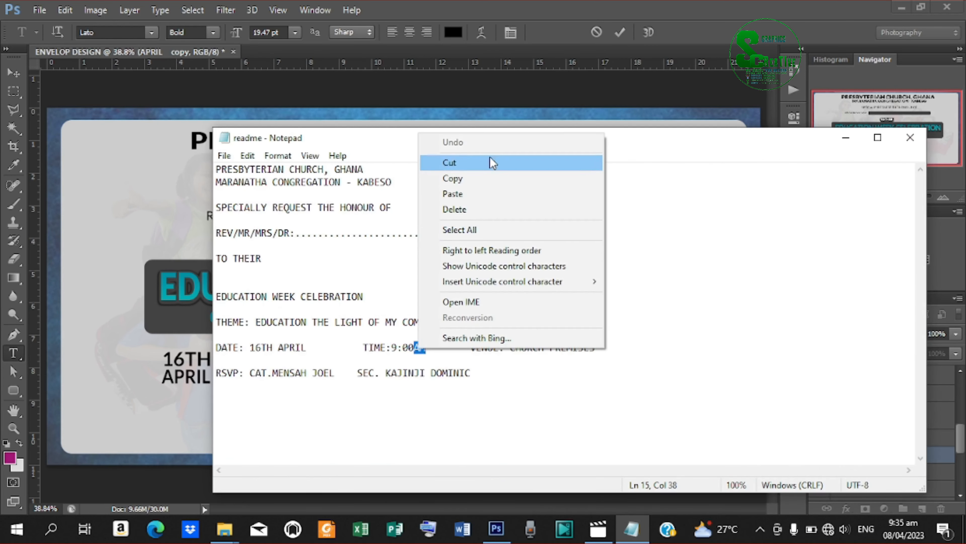
left_click(469, 181)
left_click(844, 136)
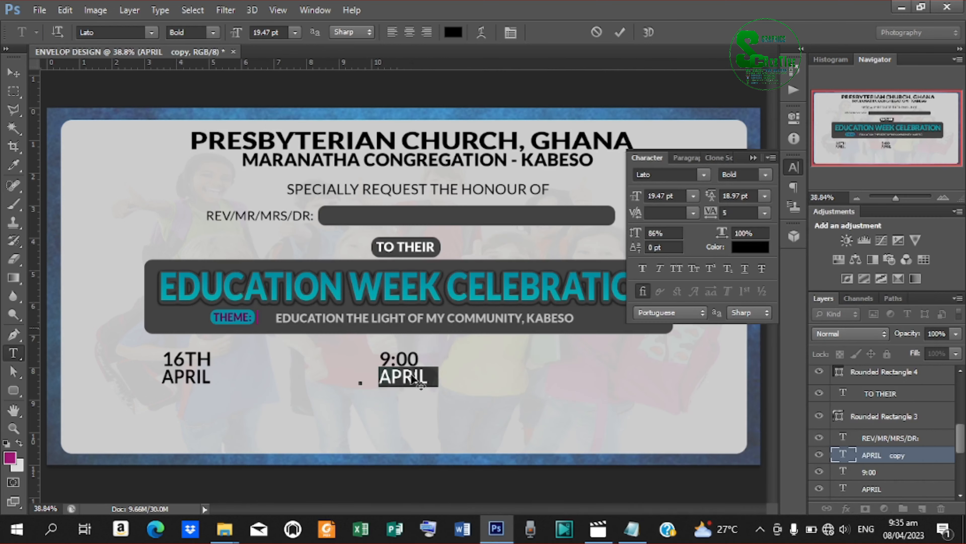
key("ctrl+v")
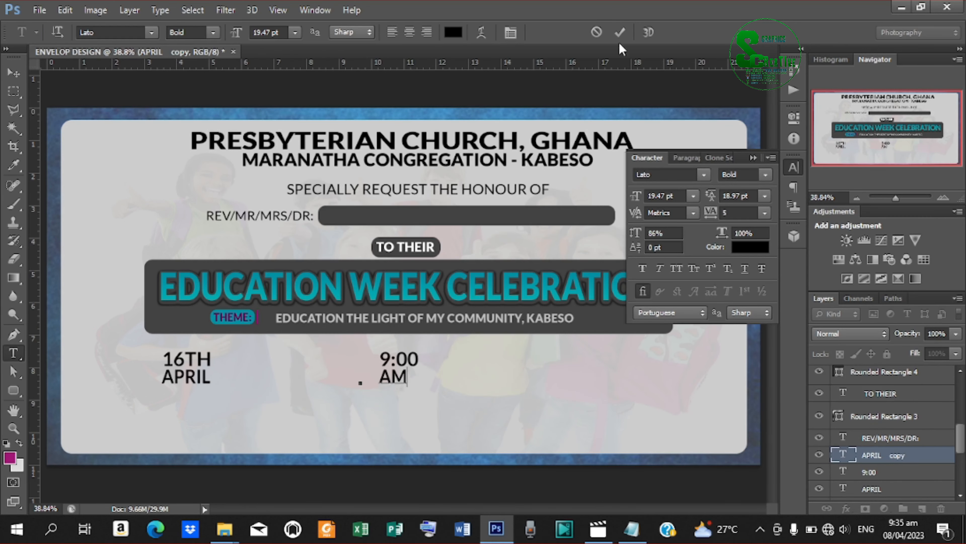
left_click(620, 32)
Stretch AM slightly wider to match the width of 9:00.
left_click(14, 75)
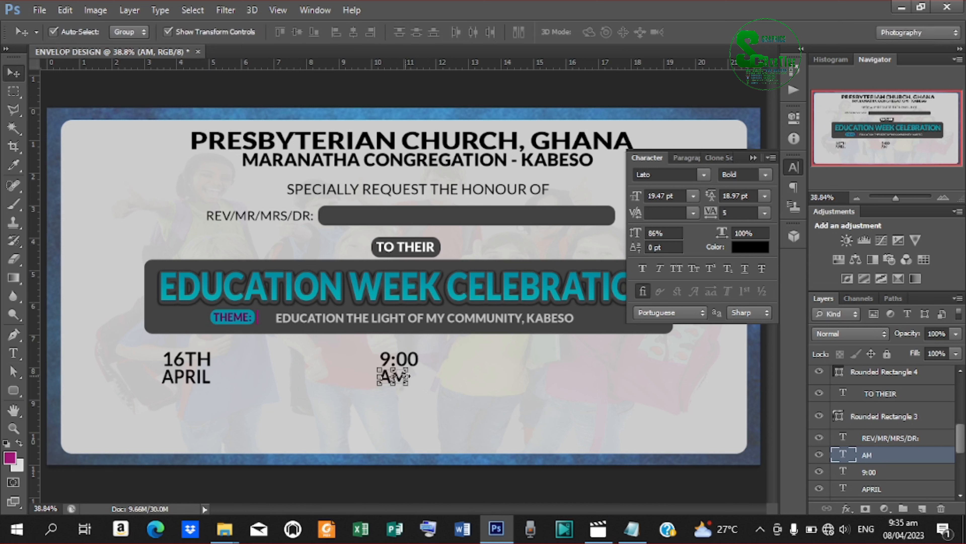
left_click_drag(408, 377, 418, 377)
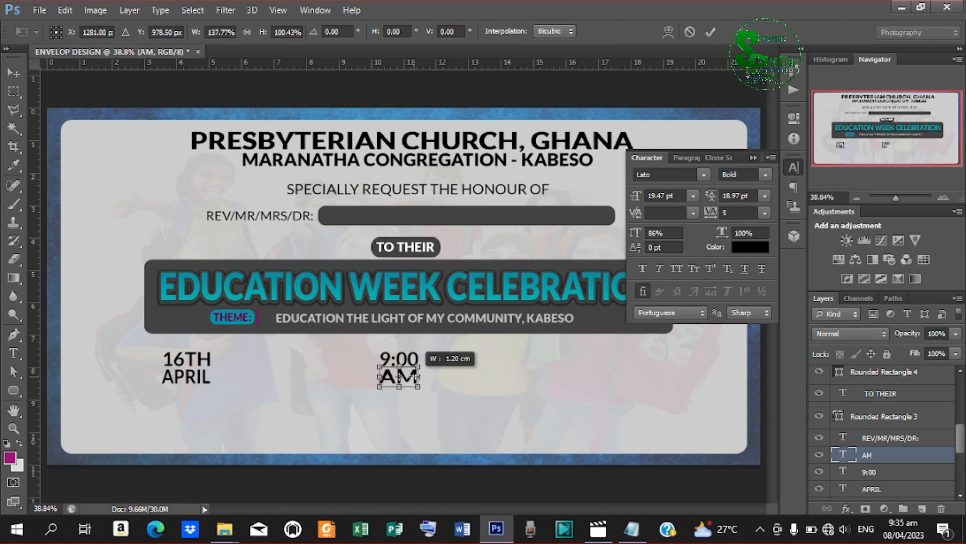
left_click(709, 33)
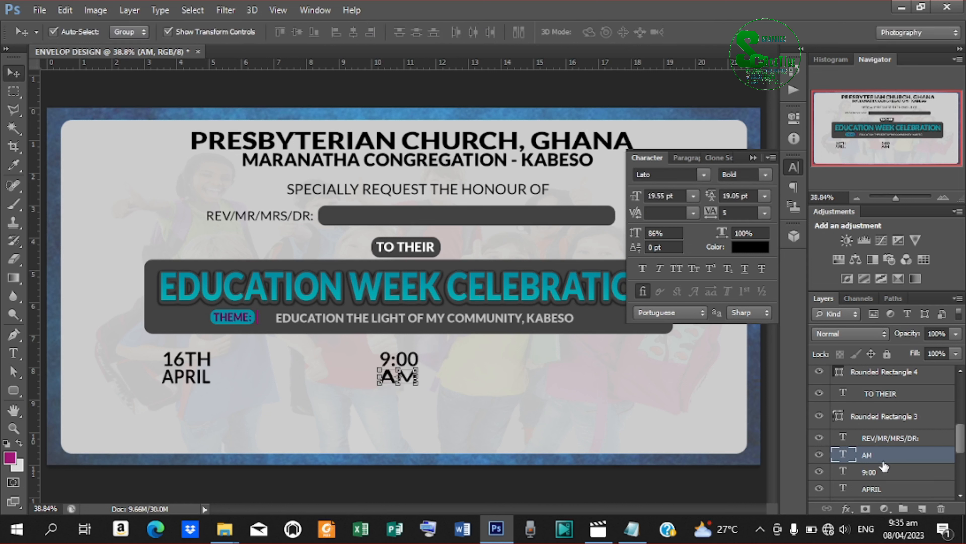
Duplicate the 9:00 text and move the copy to the right.
left_click(872, 473)
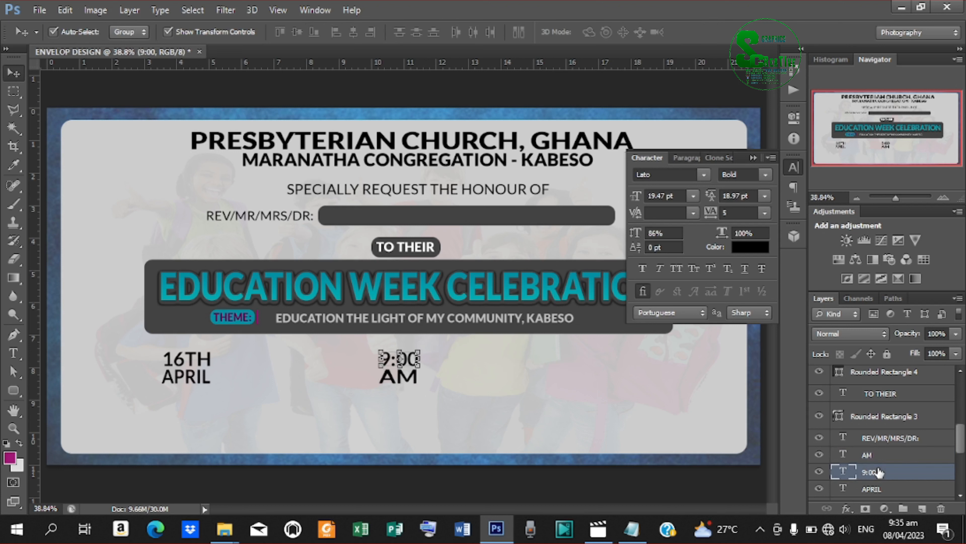
key("ctrl+j")
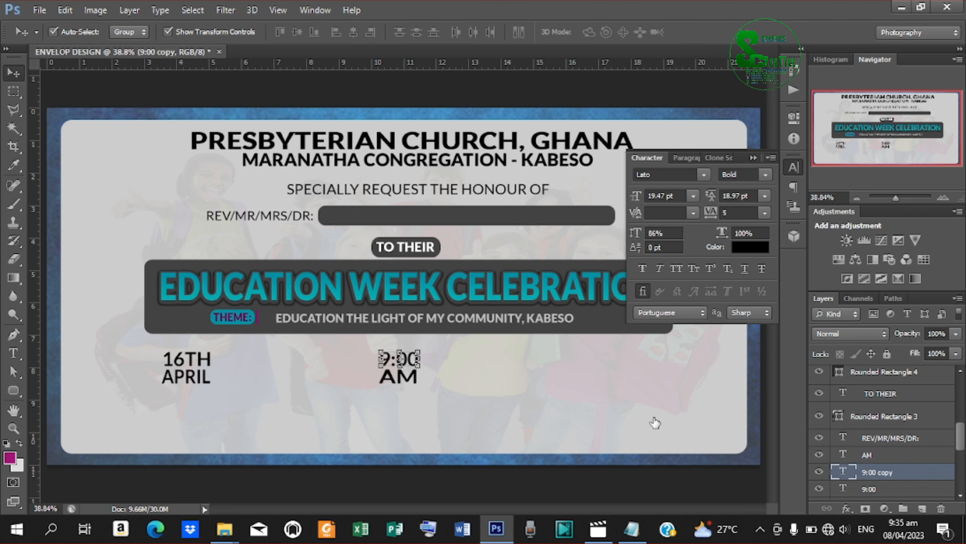
left_click_drag(407, 354, 639, 359)
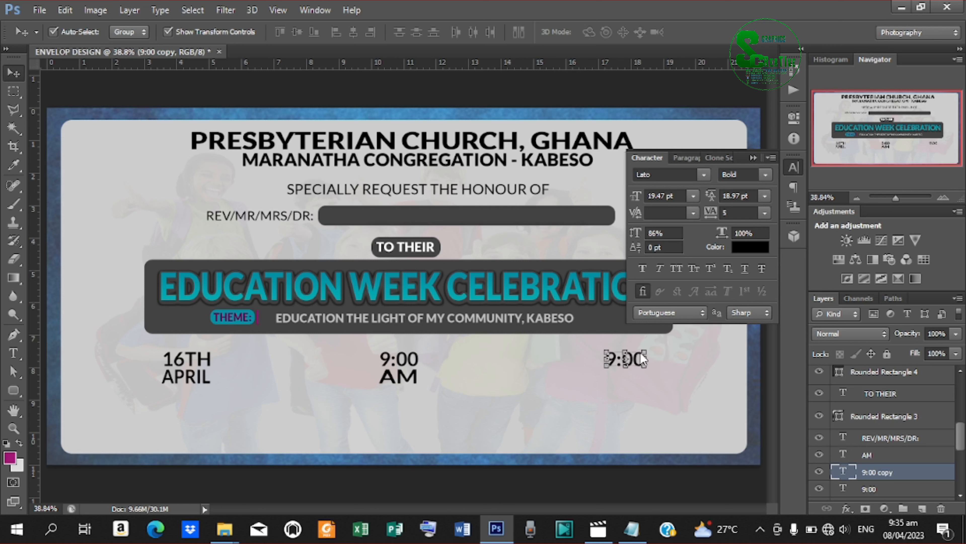
left_click(641, 353)
key("Return")
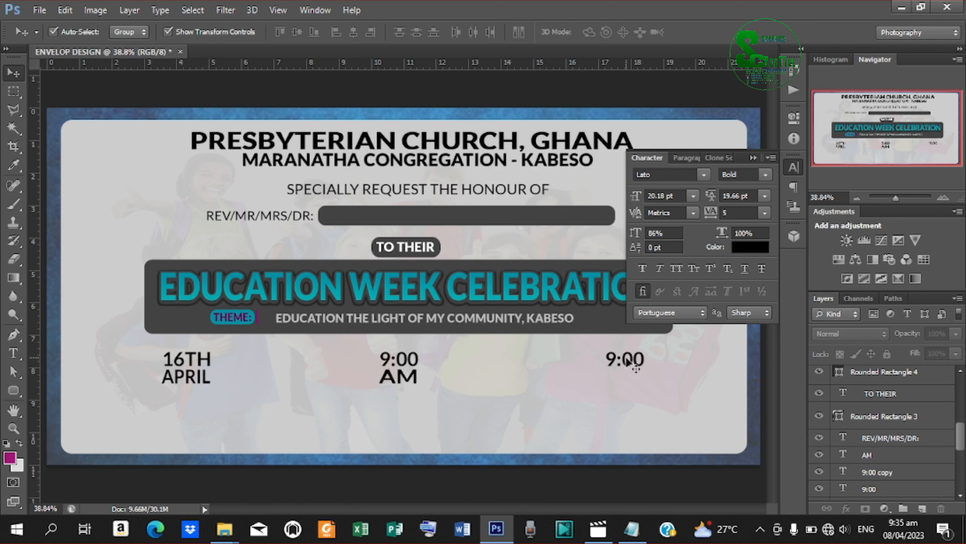
left_click(627, 359)
Replace the right-hand 9:00 copy with CHURCH PREMISES from the notes.
key("t")
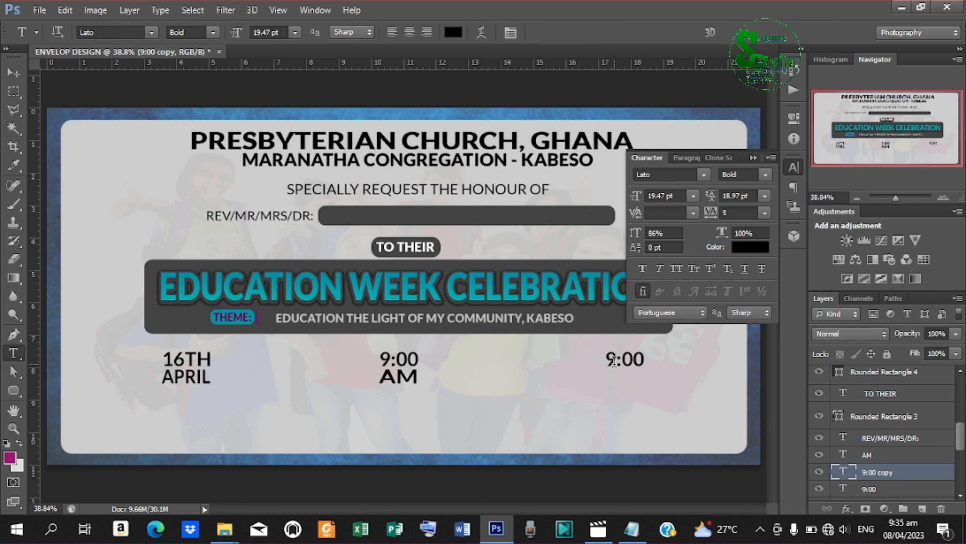
double_click(613, 362)
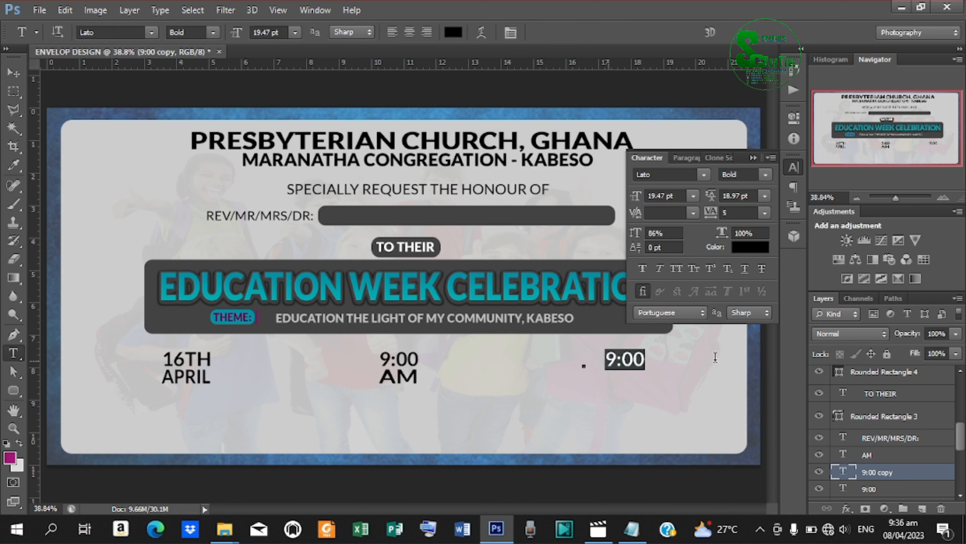
left_click(632, 529)
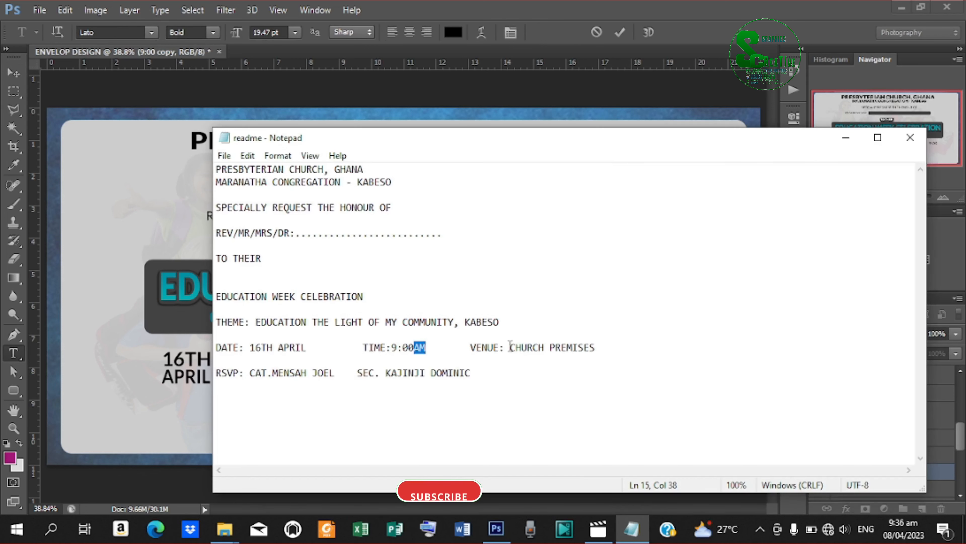
left_click_drag(510, 347, 596, 347)
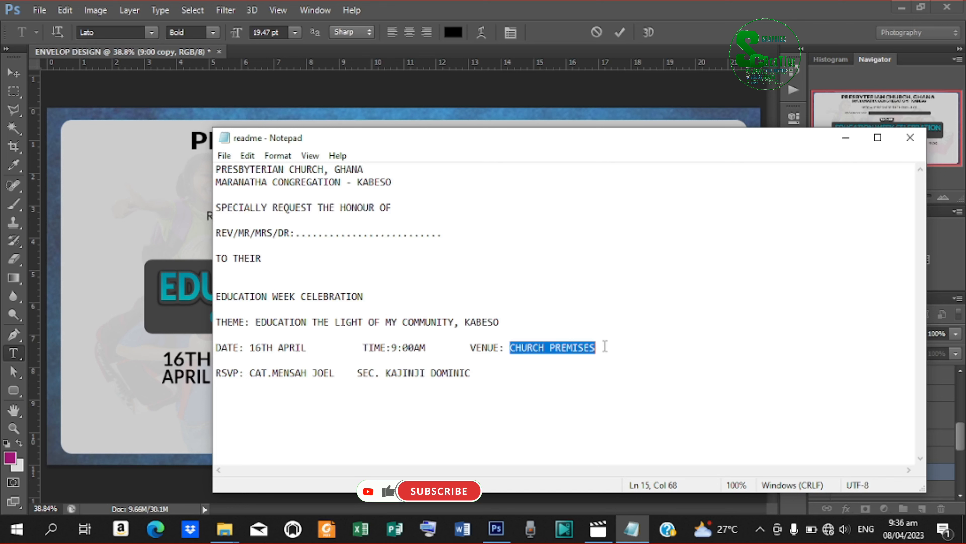
right_click(548, 349)
left_click(611, 179)
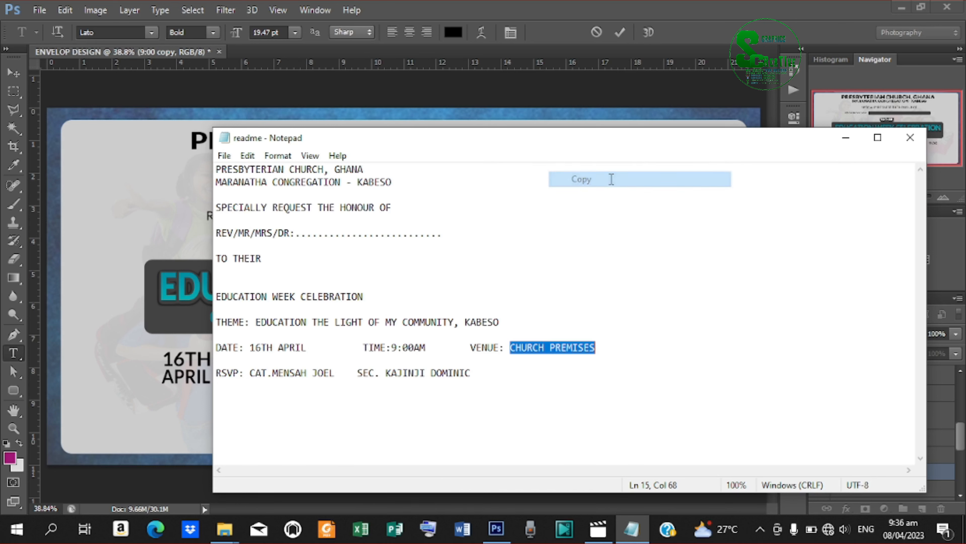
left_click(846, 137)
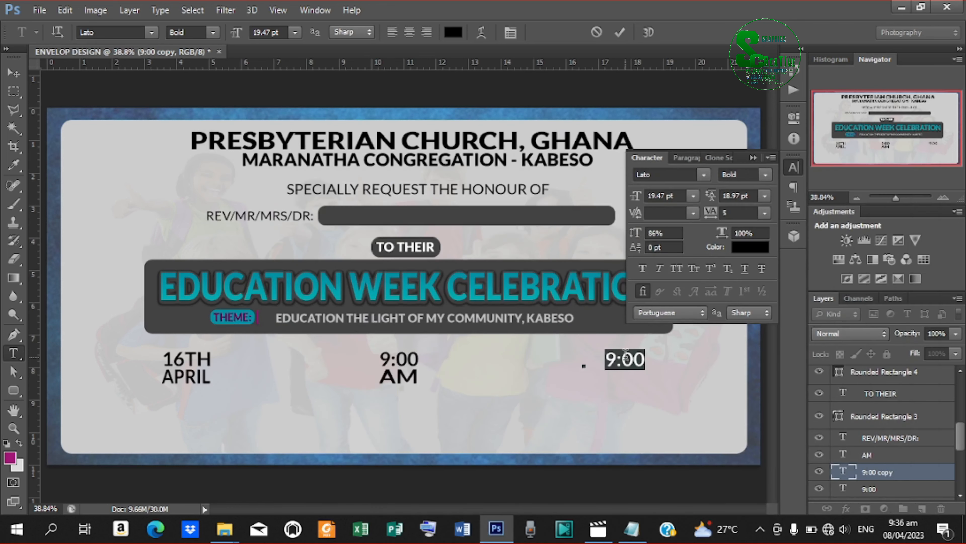
key("ctrl+v")
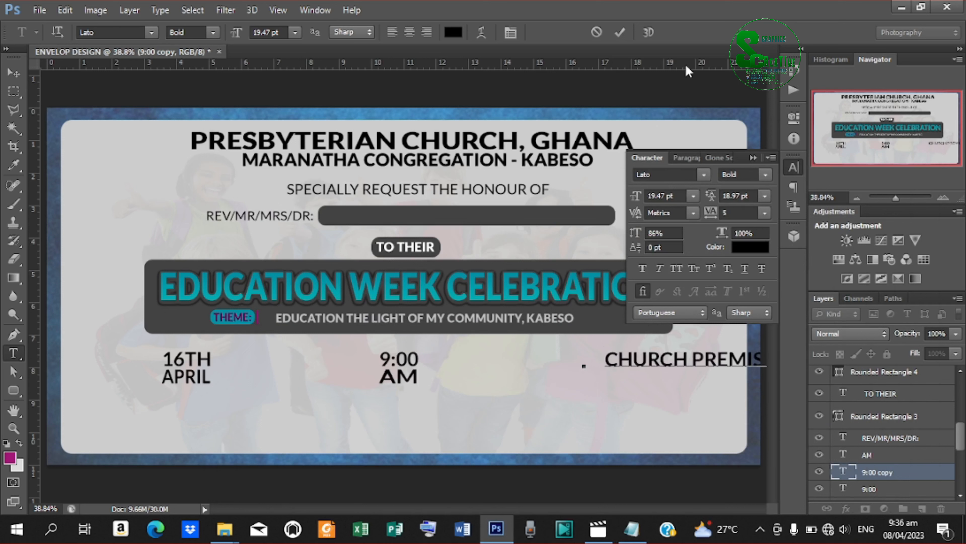
left_click(619, 32)
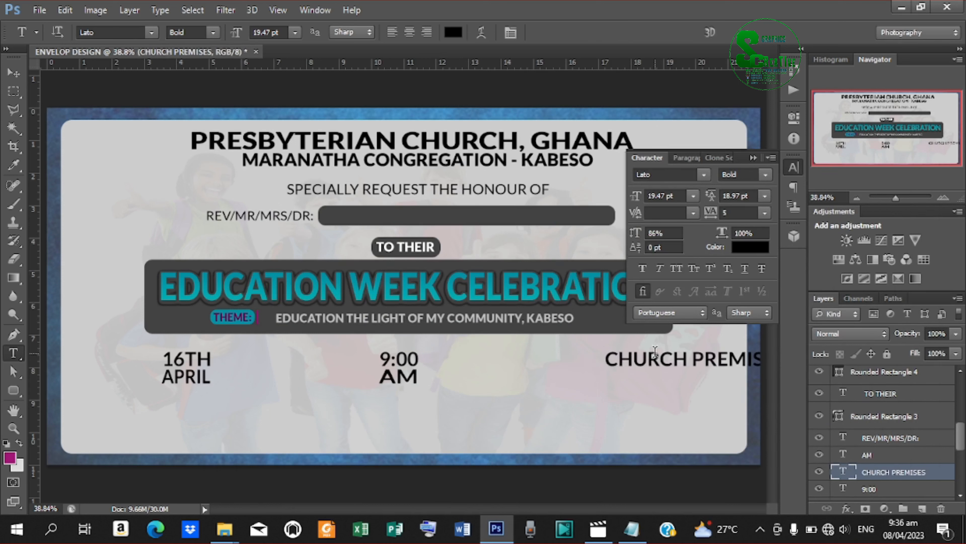
Shift CHURCH PREMISES left and narrow it to about 74% width.
left_click(14, 73)
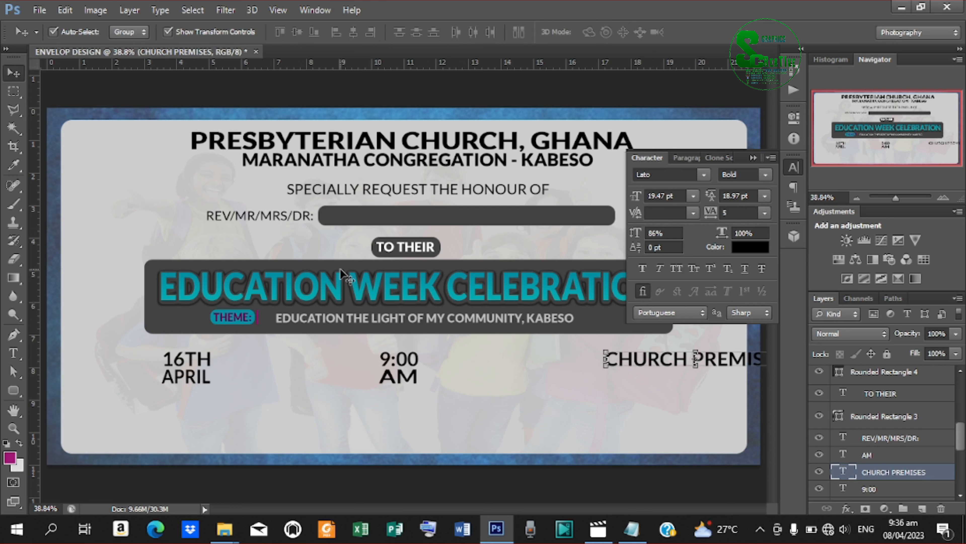
left_click_drag(652, 359, 572, 359)
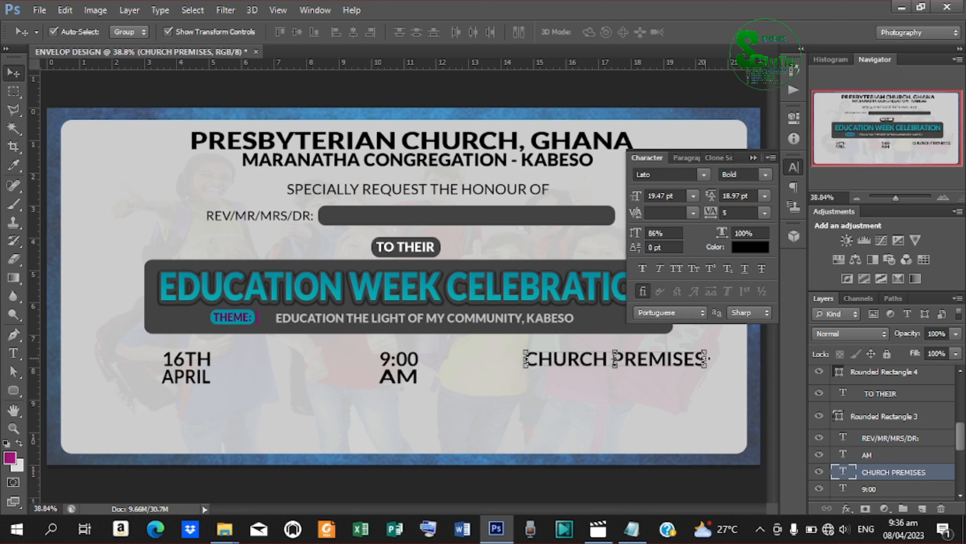
left_click_drag(706, 358, 633, 361)
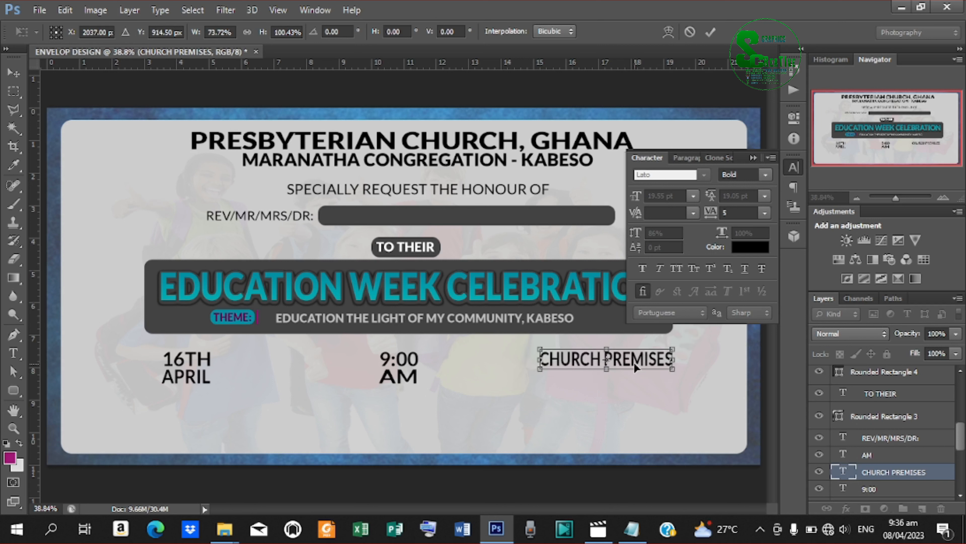
left_click(710, 33)
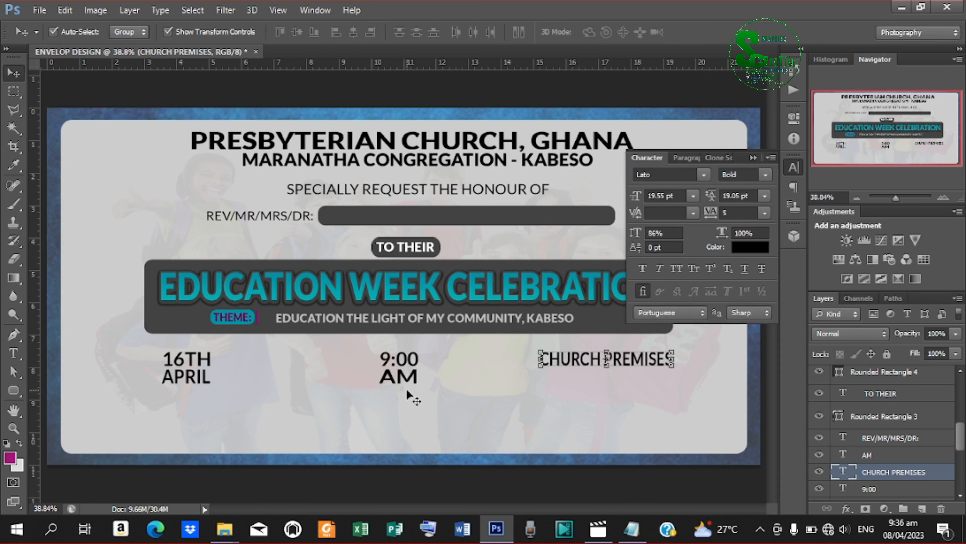
Duplicate AM below CHURCH PREMISES and retype it as KABESO.
left_click(403, 378)
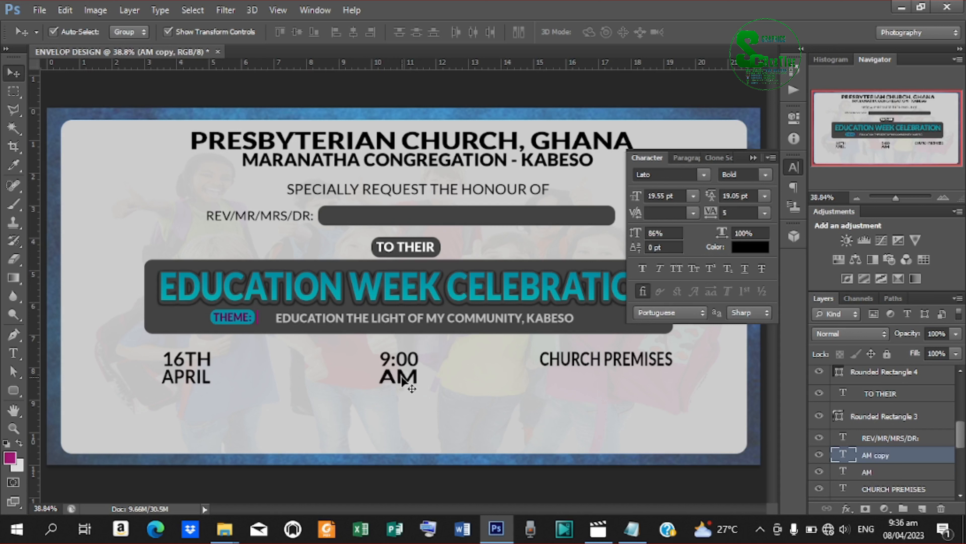
left_click_drag(403, 378, 603, 380)
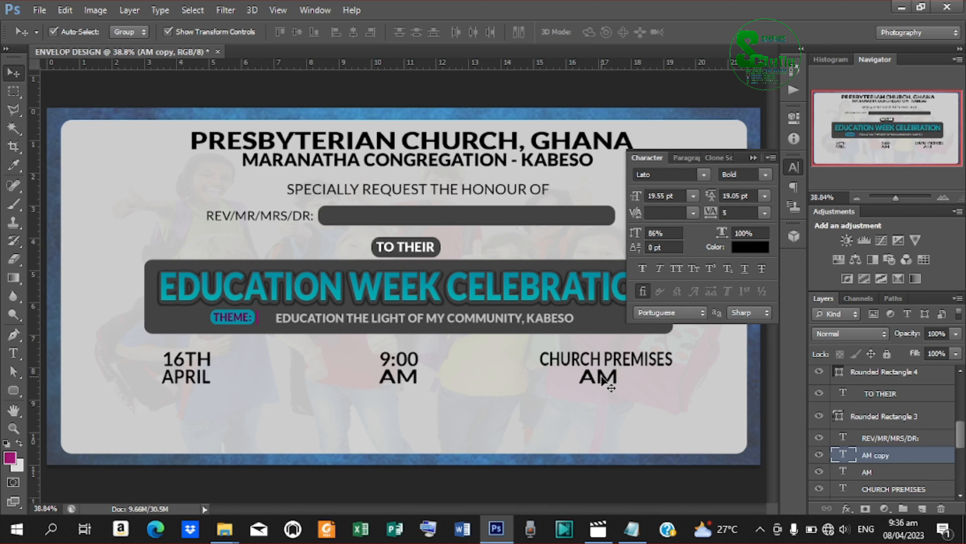
key("t")
left_click_drag(641, 388, 706, 390)
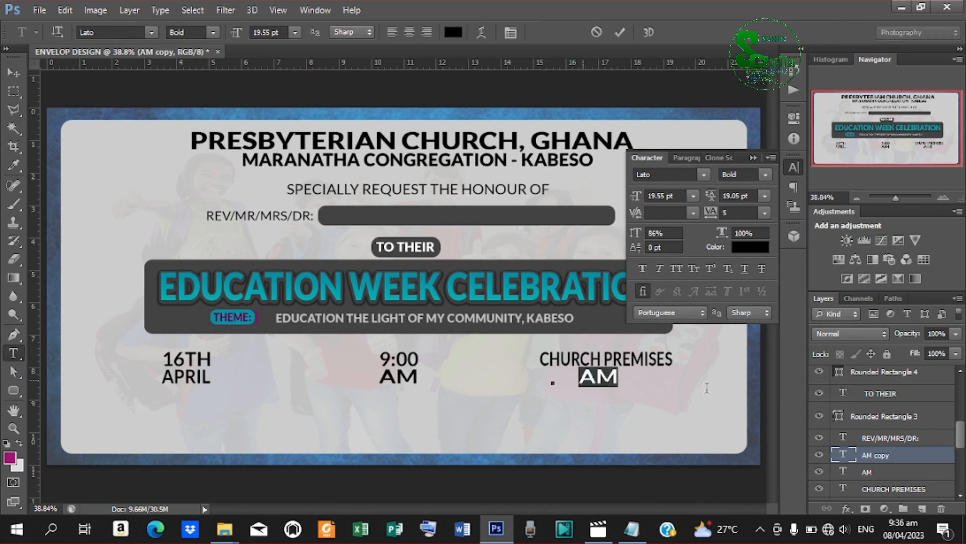
type("KABESO")
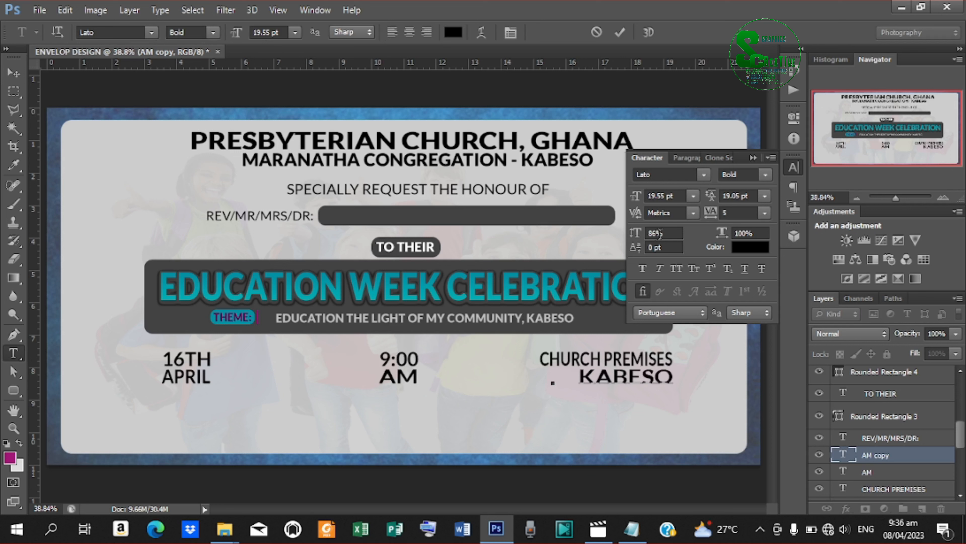
left_click(620, 32)
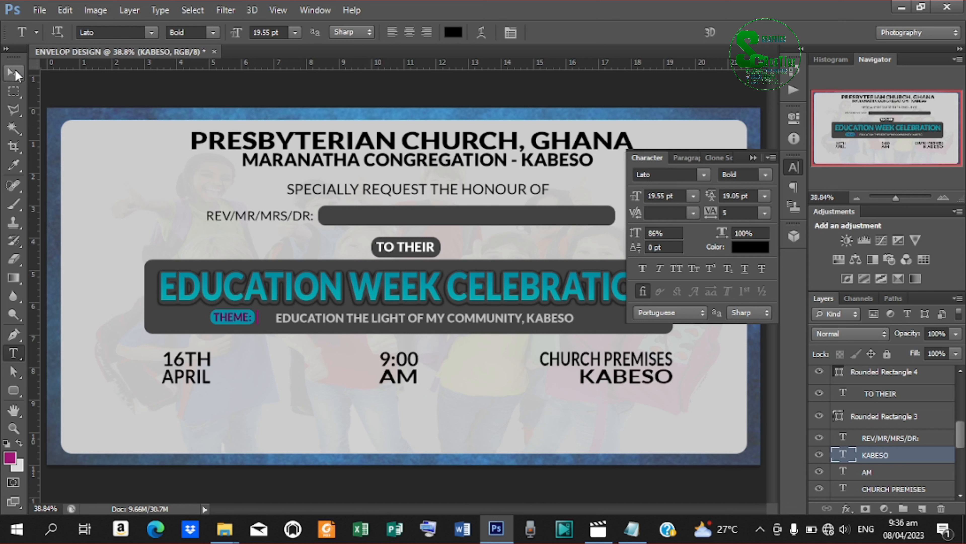
Align KABESO and CHURCH PREMISES on their horizontal centres.
left_click(13, 72)
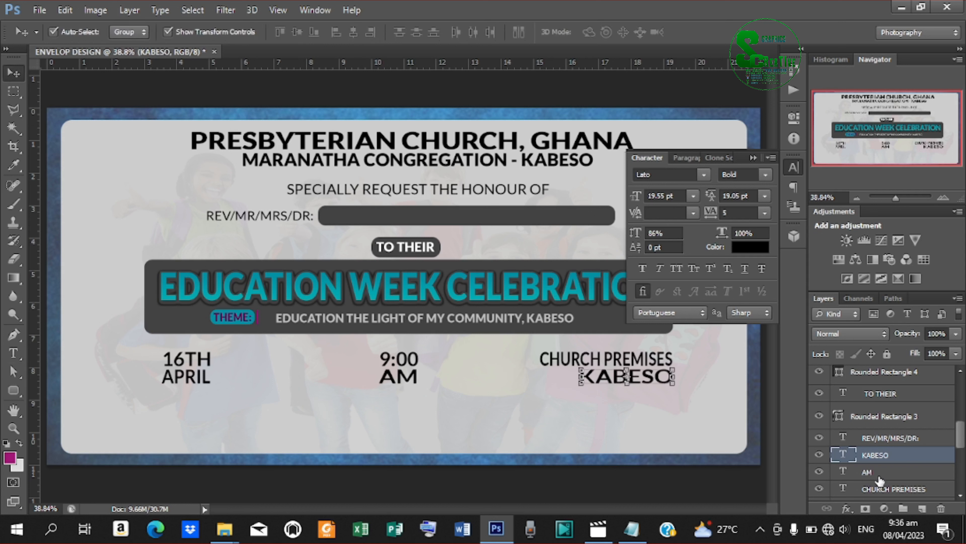
left_click(888, 489, "ctrl")
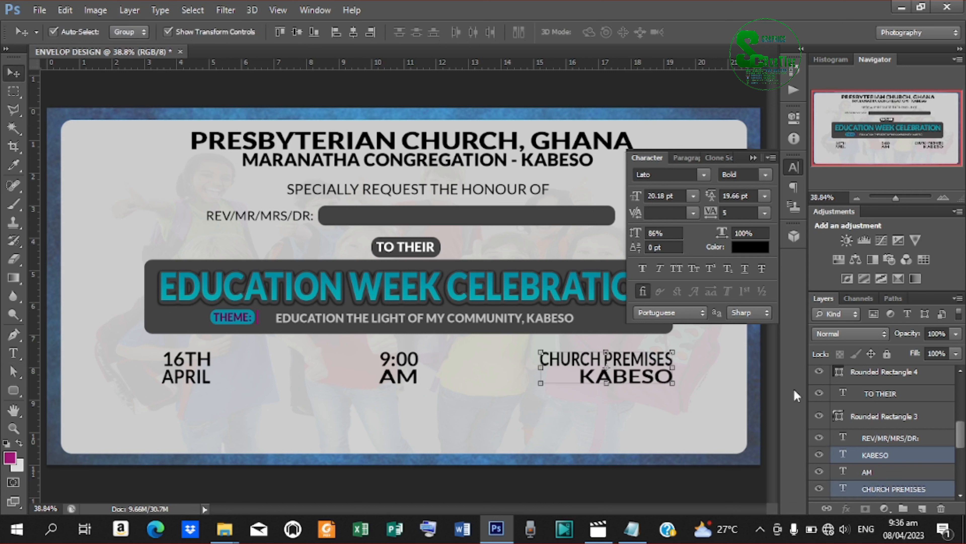
left_click(352, 32)
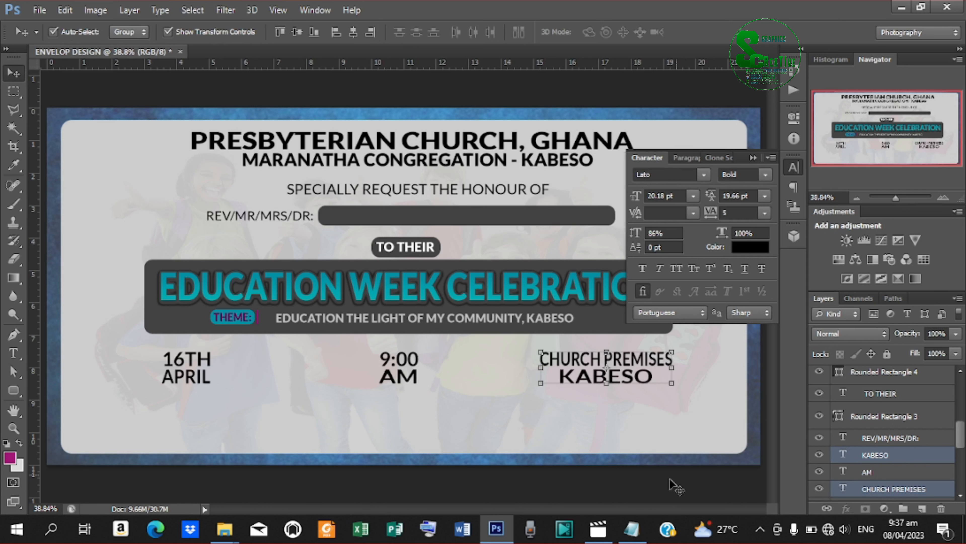
left_click(641, 485)
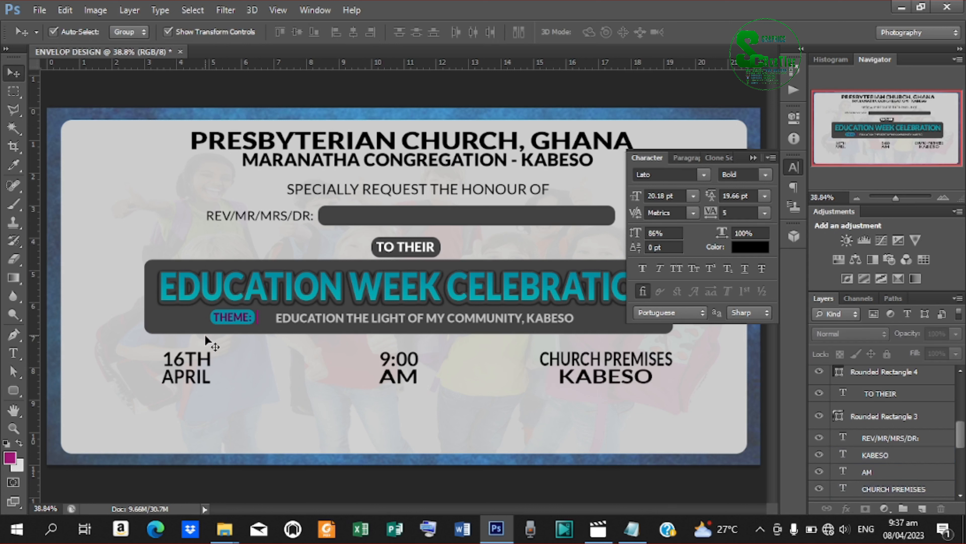
Draw a dark rounded-rectangle bar near the card's bottom and nudge it left and down.
left_click(14, 353)
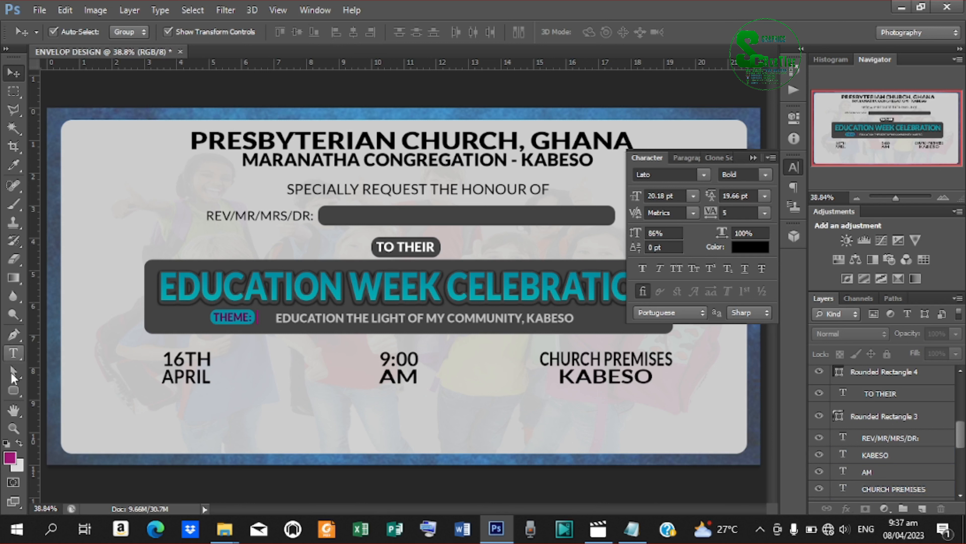
left_click(13, 392)
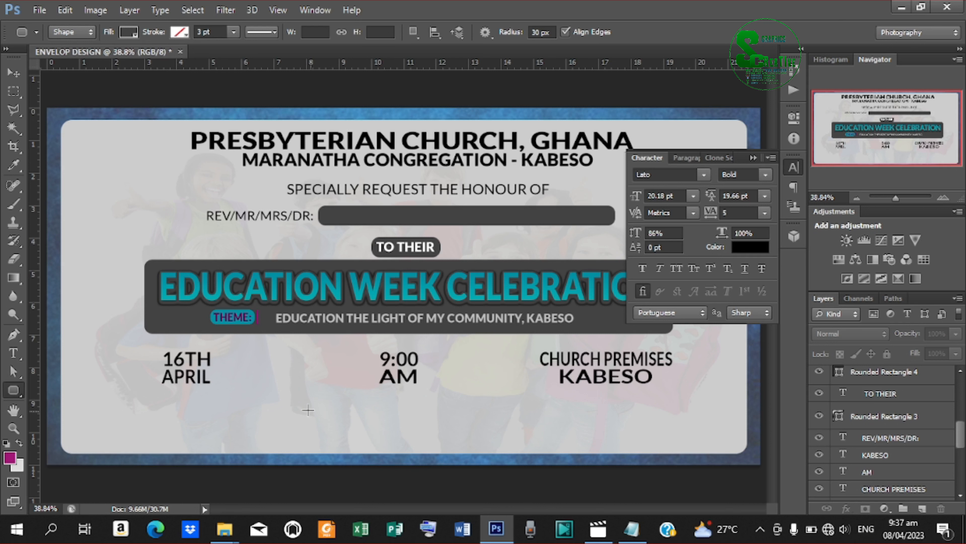
left_click_drag(273, 404, 550, 444)
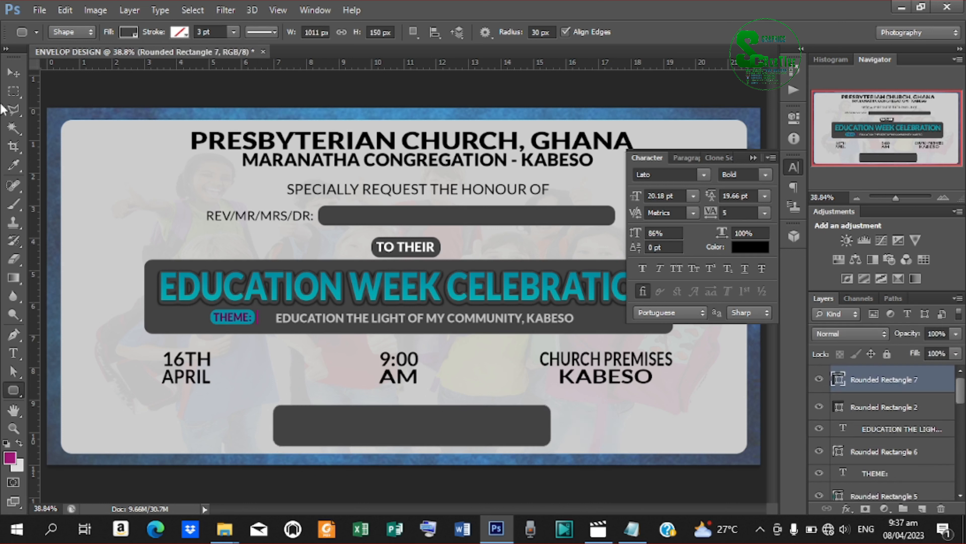
left_click(9, 74)
key("Left")
key("Left")
key("Left")
key("Left")
key("Left")
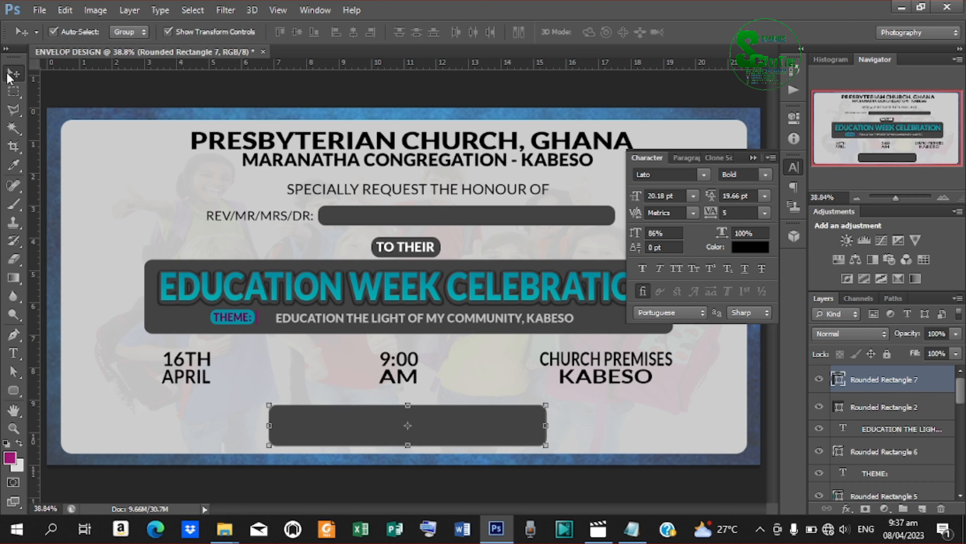
key("Down")
key("Down")
key("Down")
key("Down")
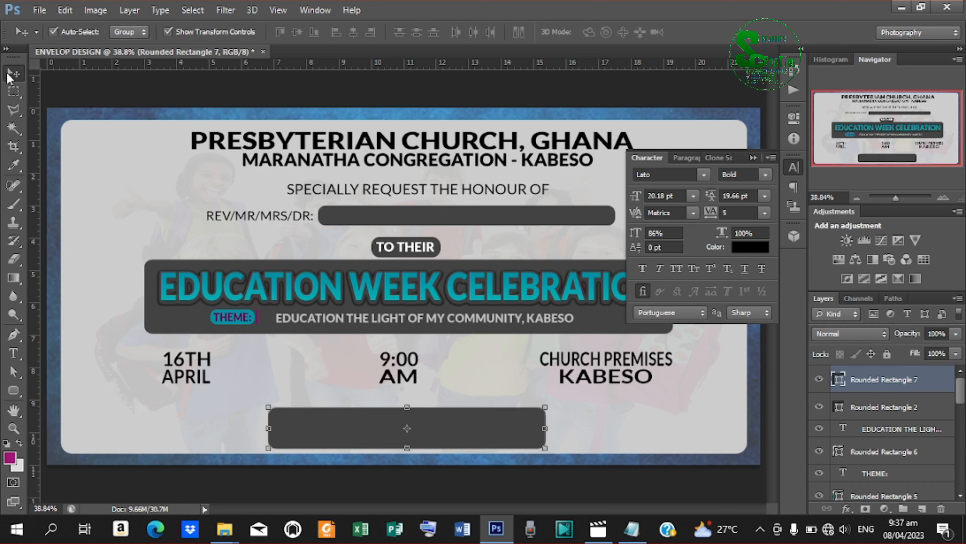
key("Left")
key("Down")
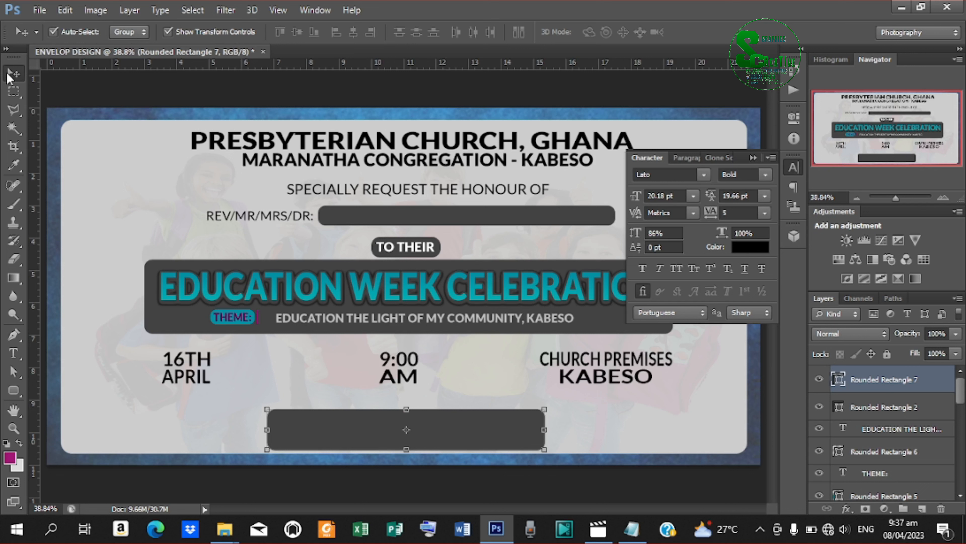
Centre the bar horizontally against the whole canvas.
key("ctrl+a")
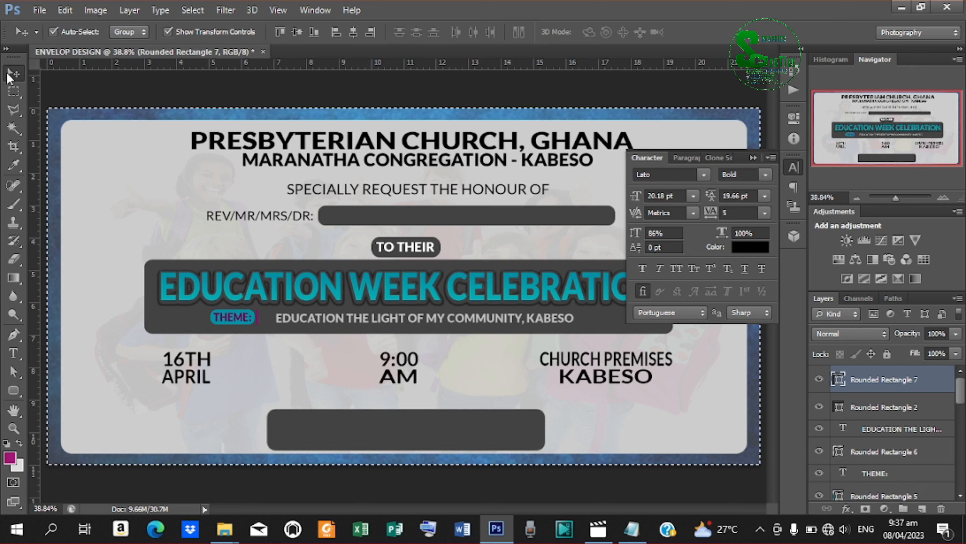
left_click(351, 31)
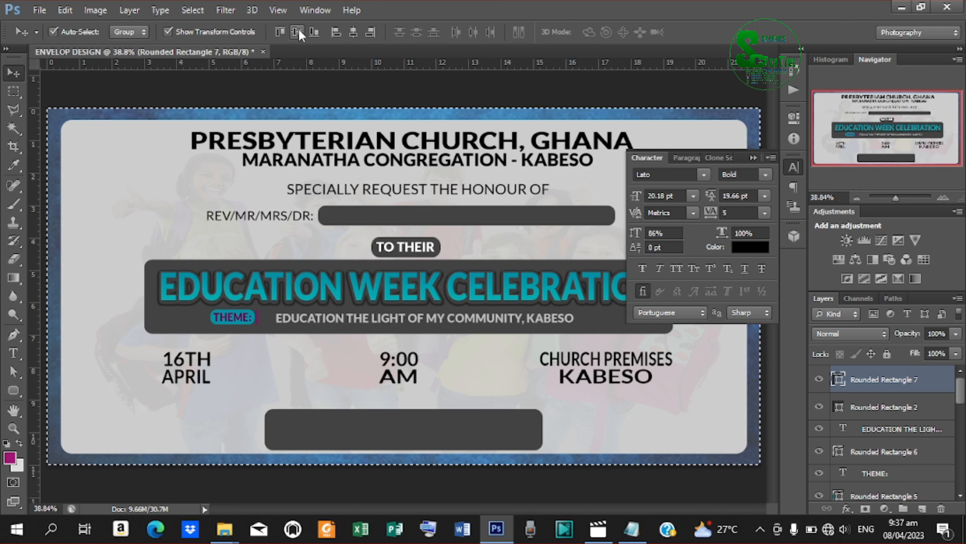
key("ctrl+d")
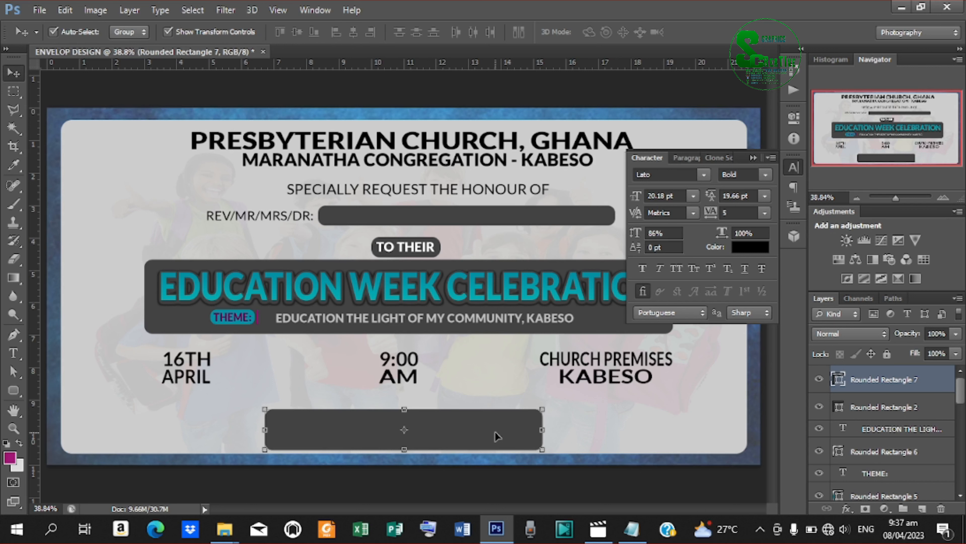
Draw a small rounded rectangle over the bar's top edge and fill it light grey.
left_click(12, 392)
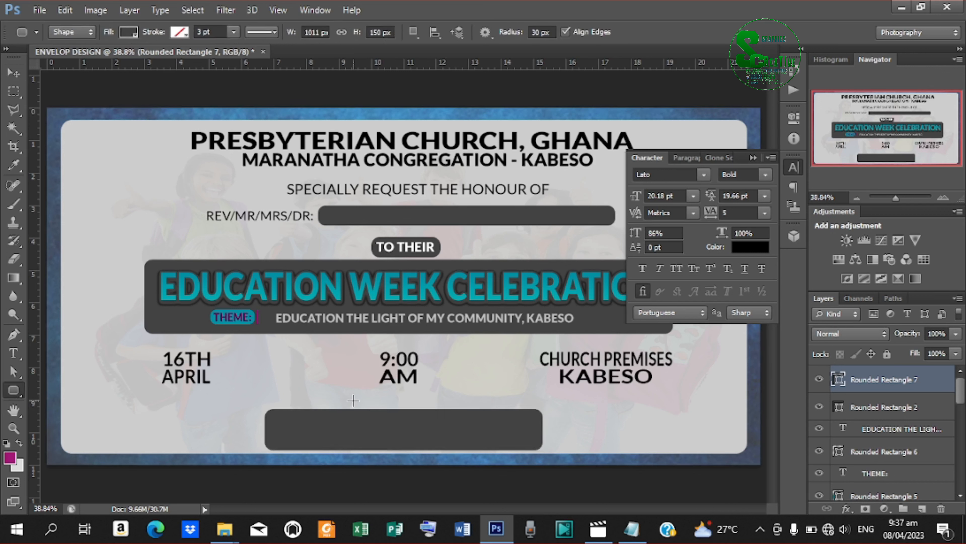
left_click_drag(361, 400, 442, 425)
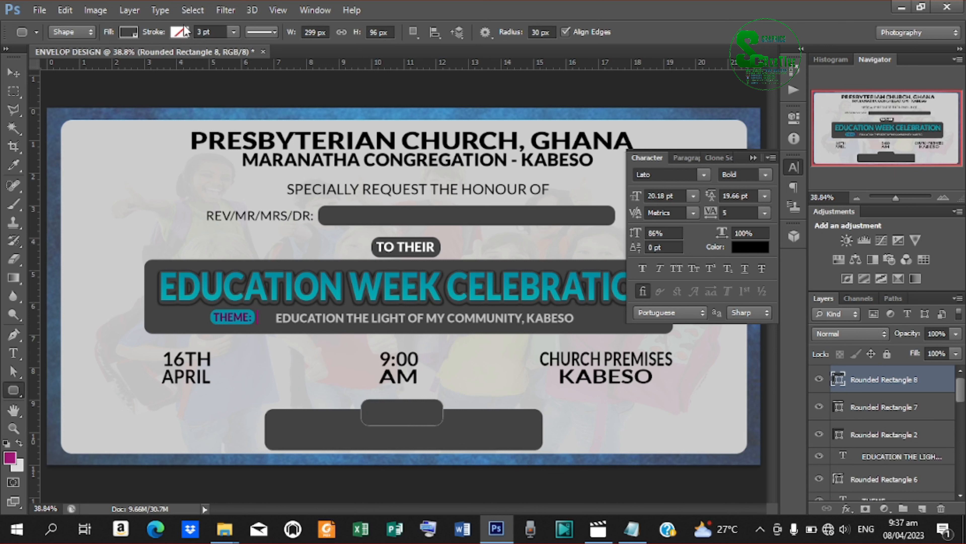
left_click(134, 32)
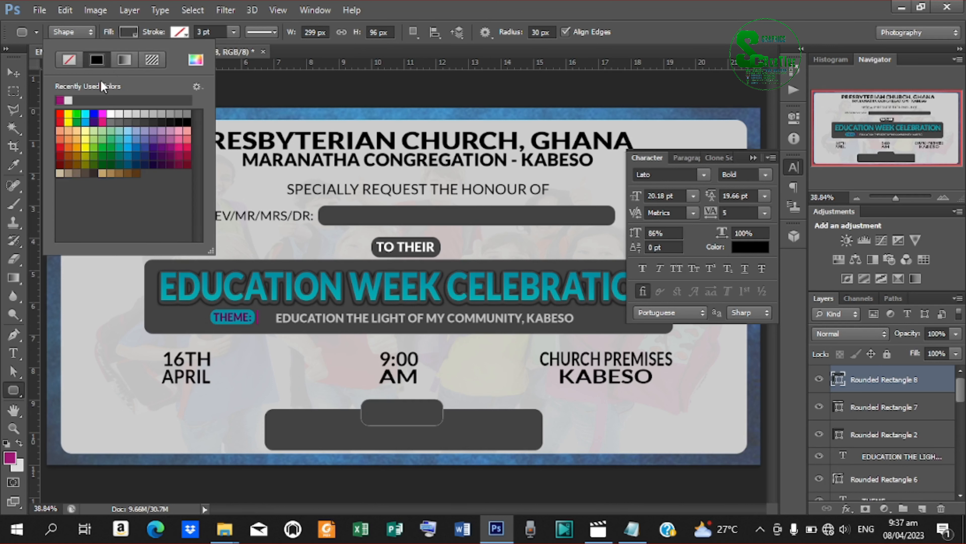
left_click(69, 100)
left_click(19, 71)
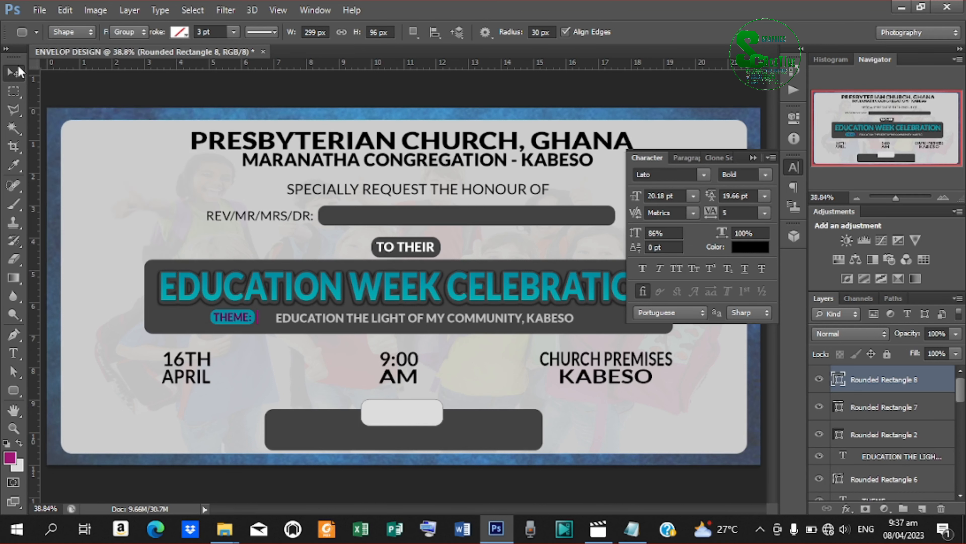
Nudge the light box up and centre it horizontally on the dark bottom bar (Rectangle 7).
key("Up")
key("Up")
key("Up")
key("Up")
key("Up")
key("Up")
key("Up")
key("Up")
key("Up")
key("Up")
key("Up")
key("Up")
key("Up")
key("Up")
key("Up")
key("Up")
key("Up")
key("Up")
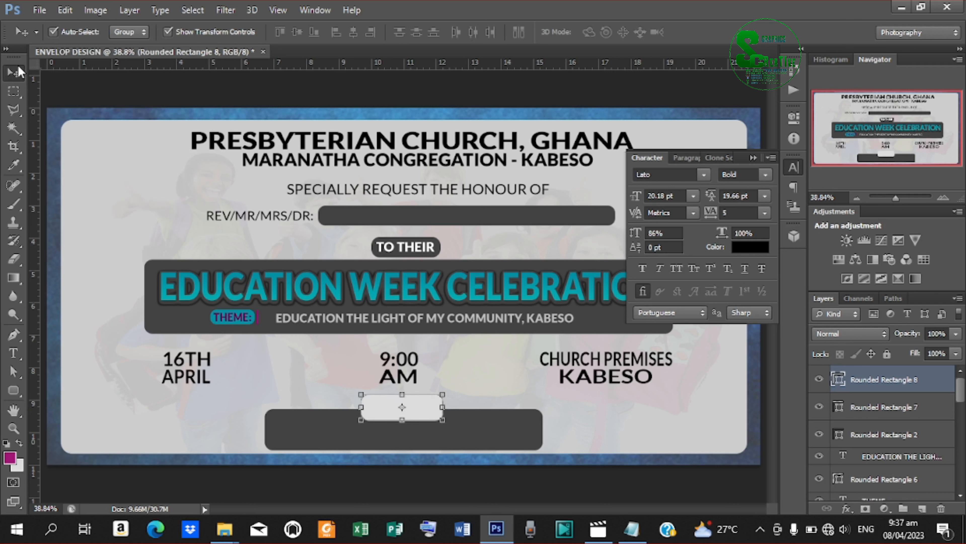
key("Up")
key("Up")
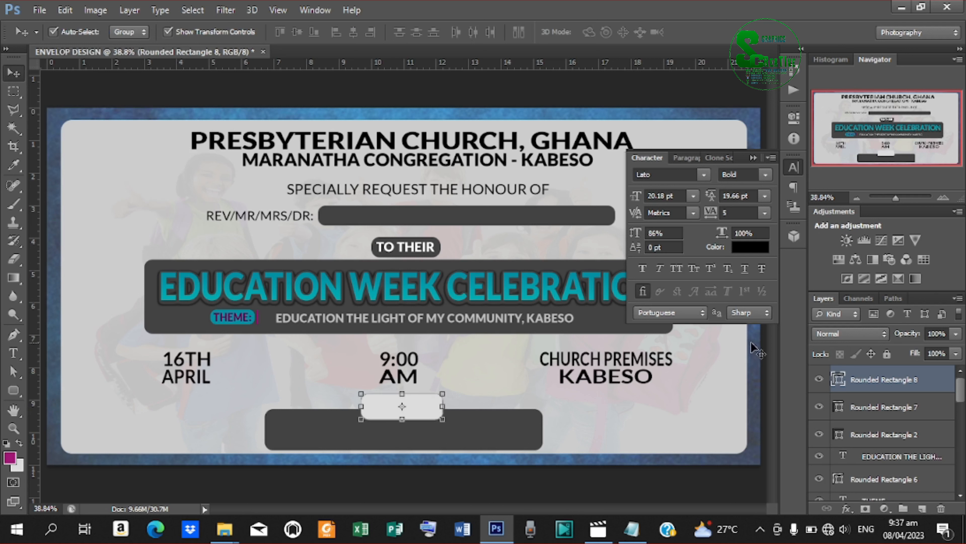
left_click(896, 407, "shift")
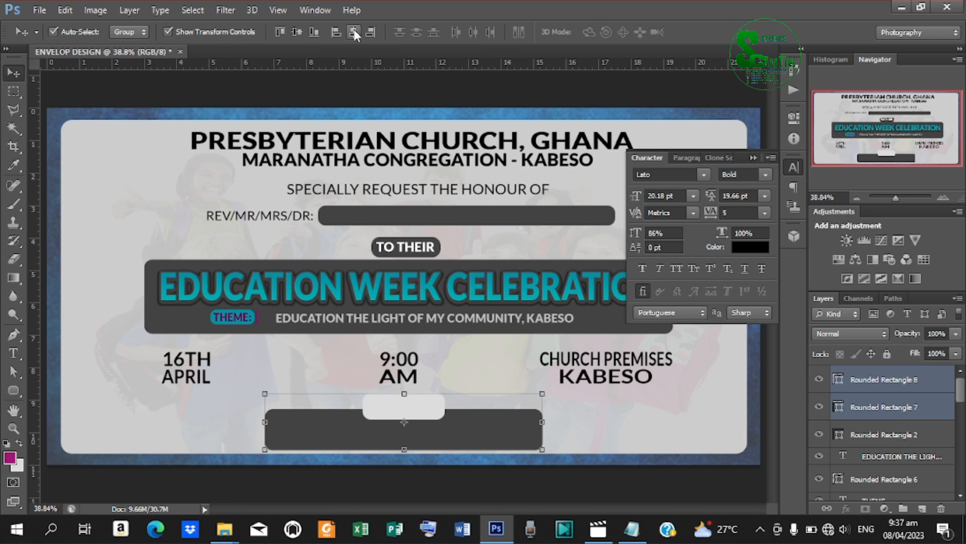
left_click(694, 472)
left_click(395, 407)
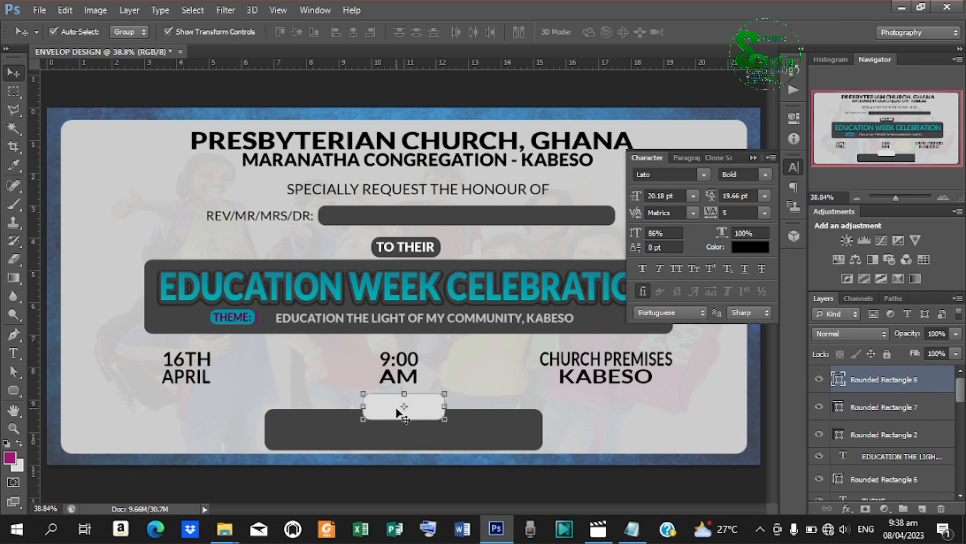
Create a text layer reading 'RSVP:', copied from the readme notes.
key("t")
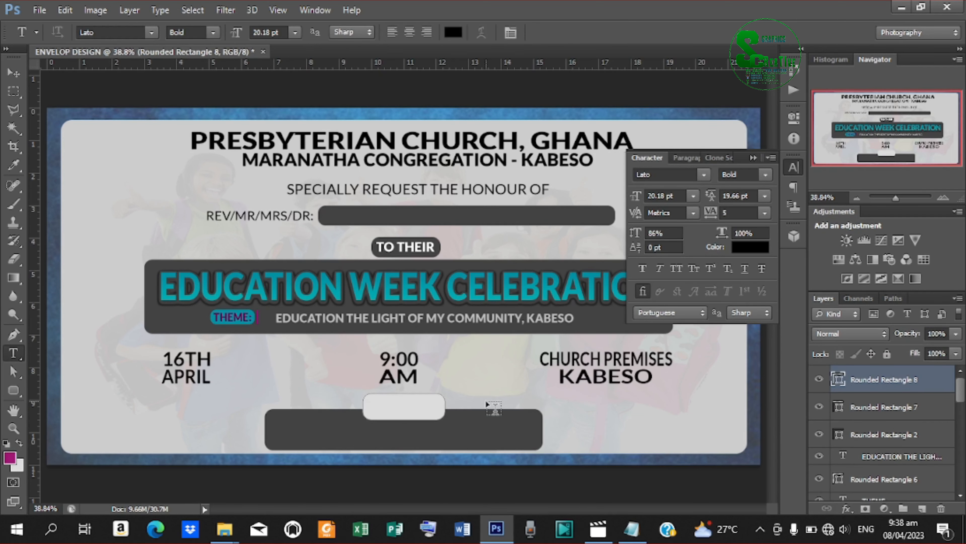
left_click(481, 392)
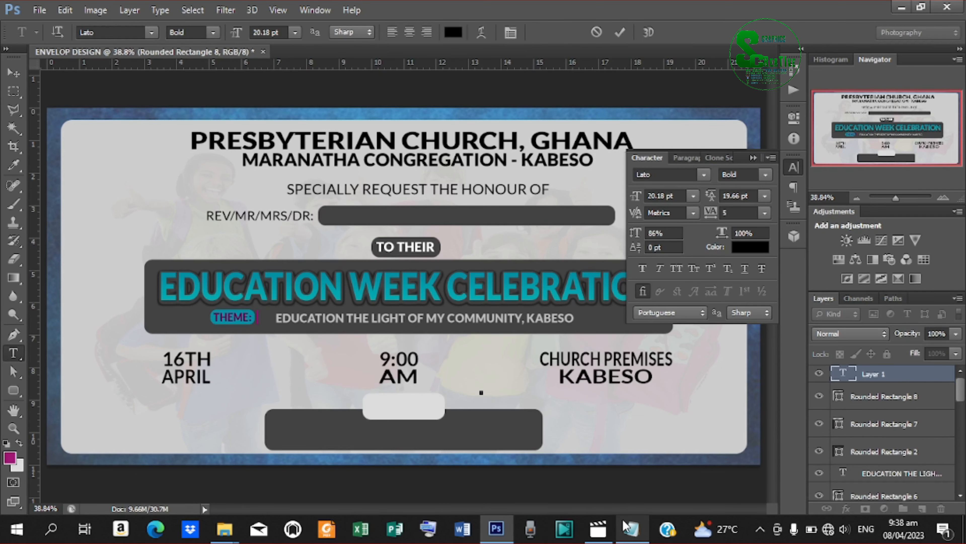
left_click(628, 528)
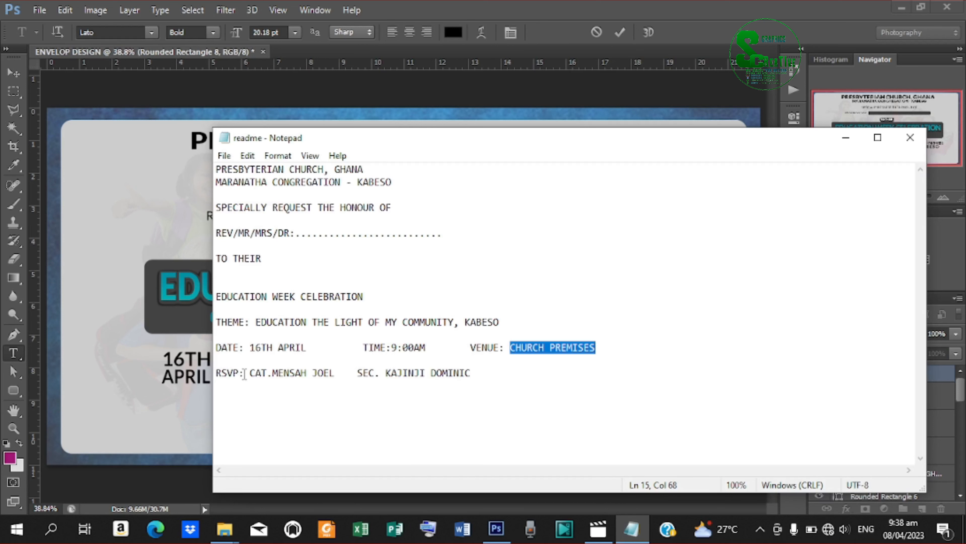
left_click_drag(244, 375, 208, 368)
right_click(229, 372)
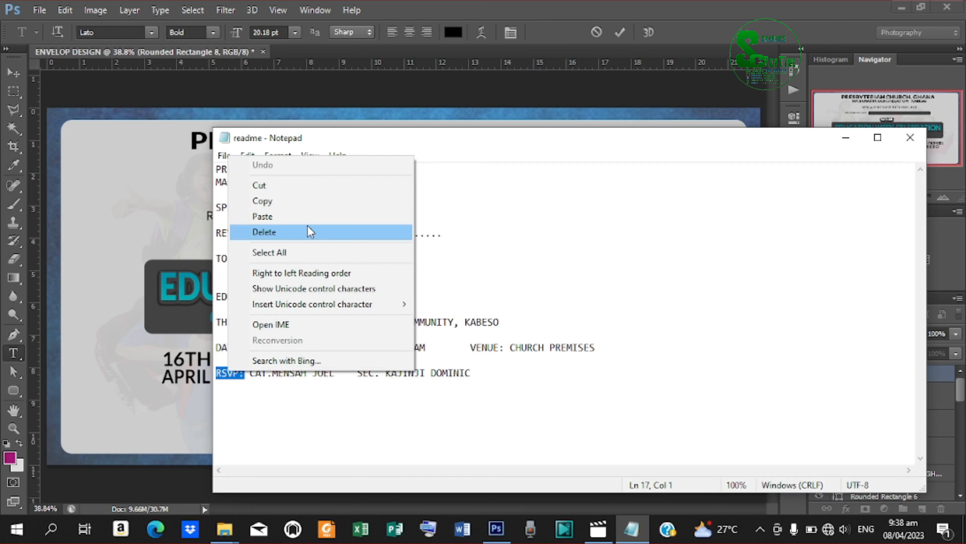
left_click(293, 202)
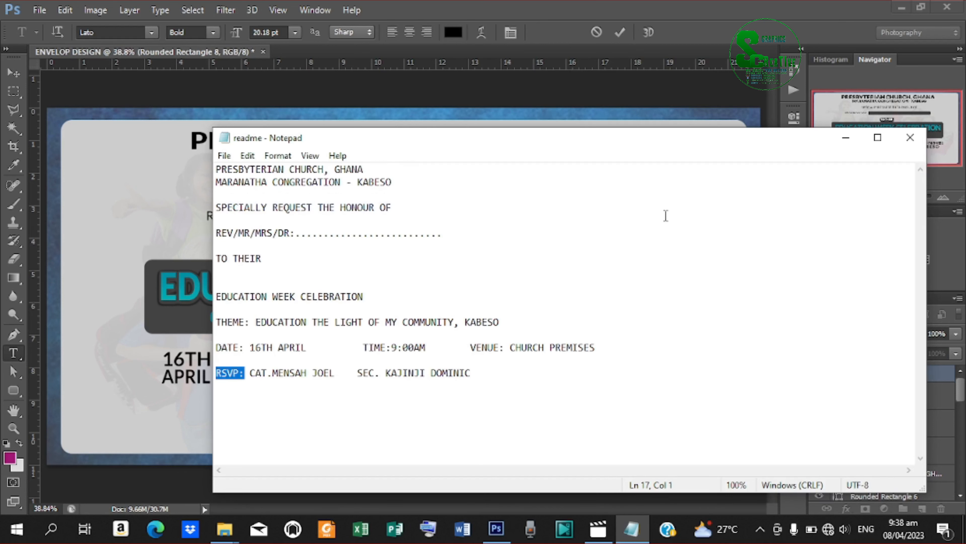
left_click(845, 138)
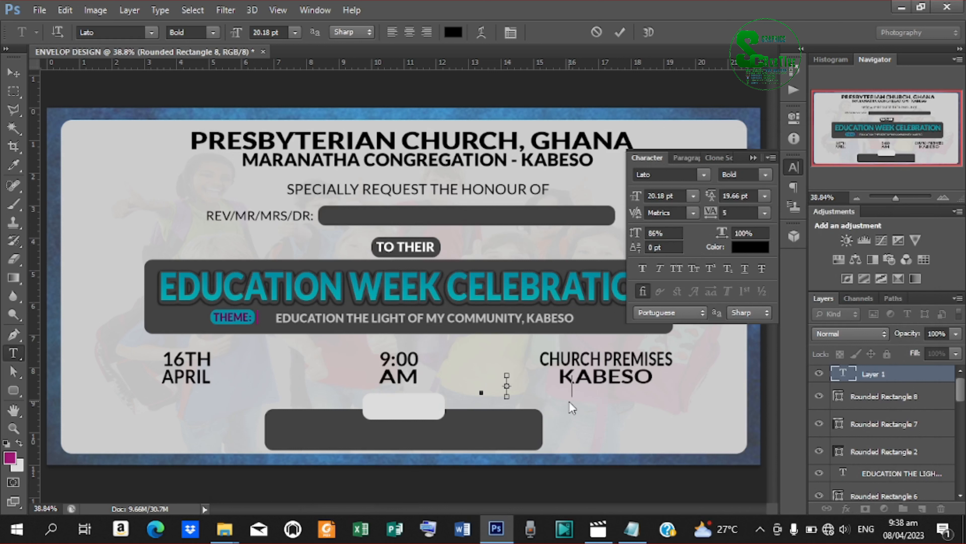
key("ctrl+v")
left_click(620, 32)
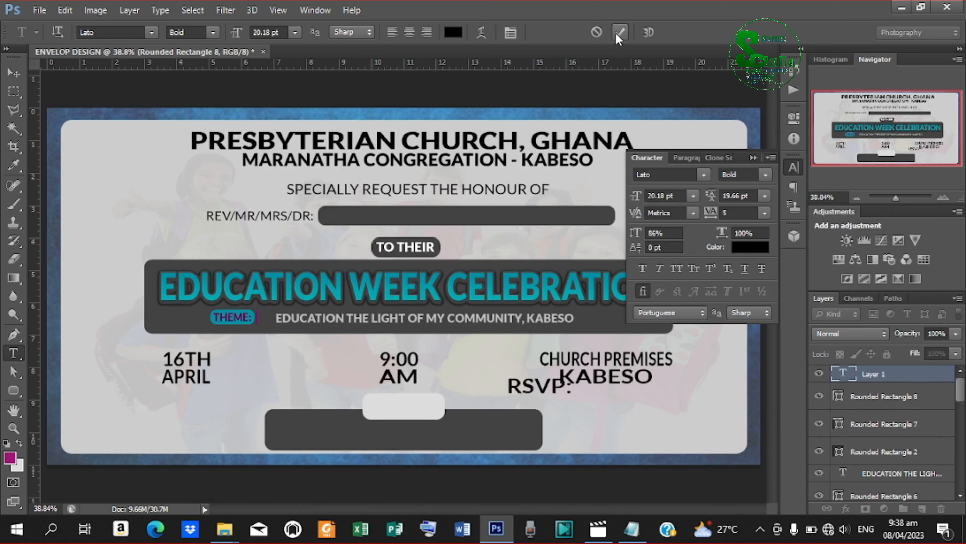
Centre RSVP: on the light grey box and drag a duplicate into the dark bar.
key("v")
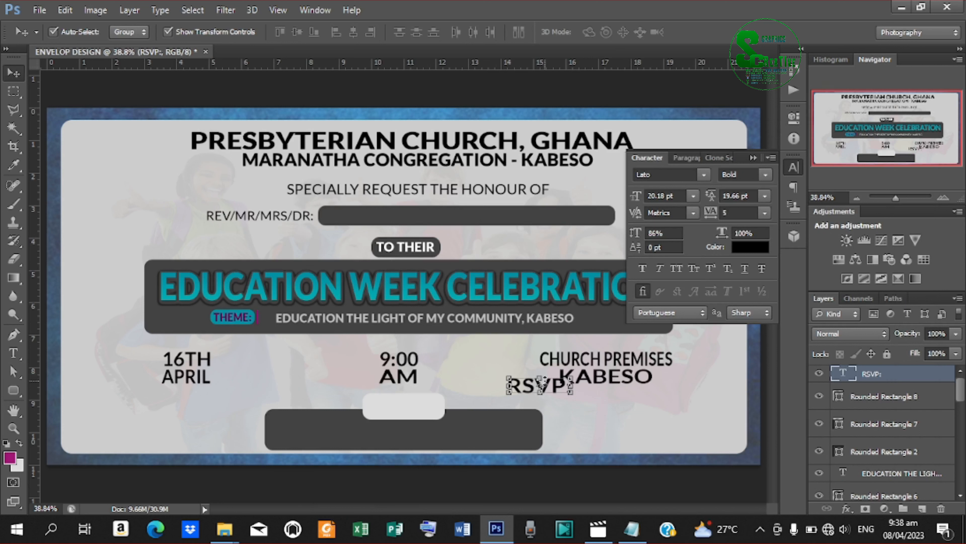
left_click_drag(541, 385, 440, 403)
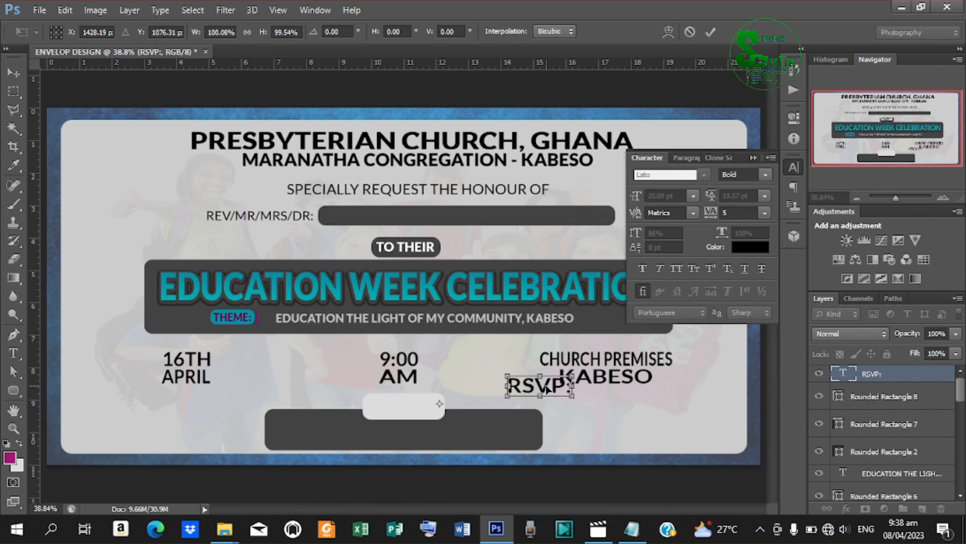
left_click_drag(547, 389, 416, 406)
key("Down")
key("Down")
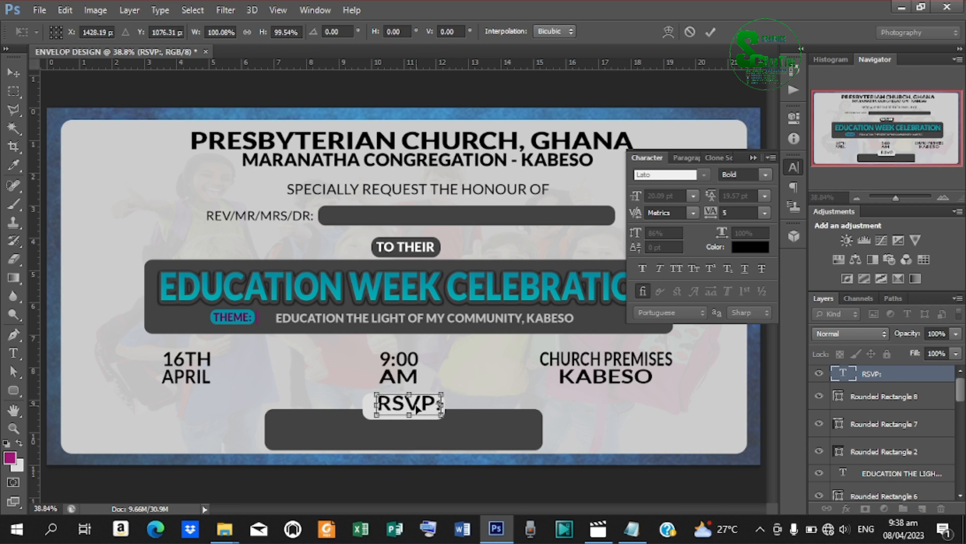
key("Down")
key("Down")
key("Left")
key("Left")
key("Left")
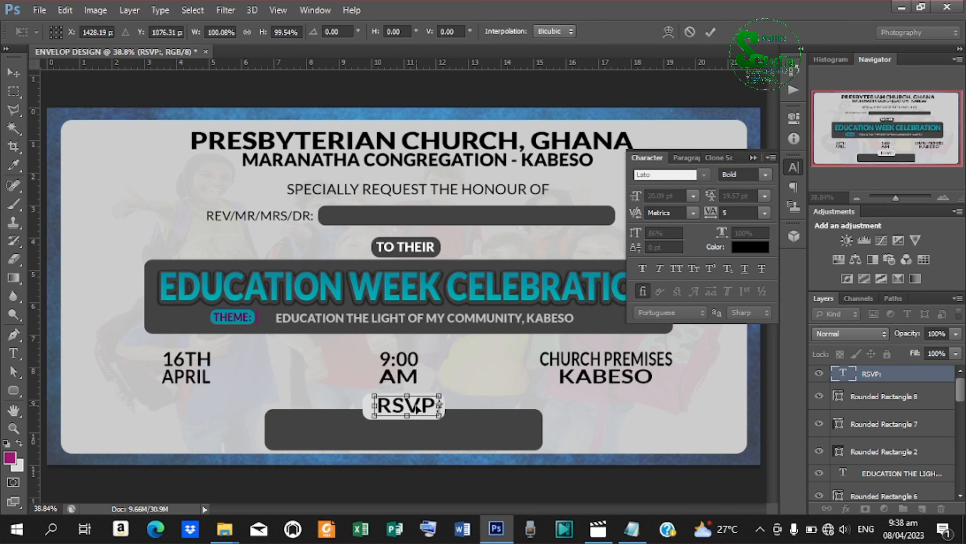
key("Down")
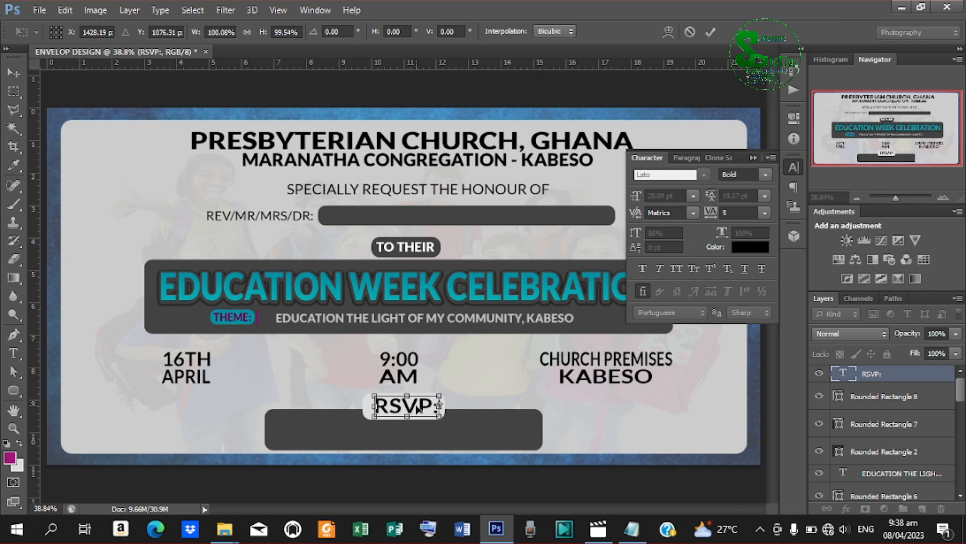
left_click(711, 32)
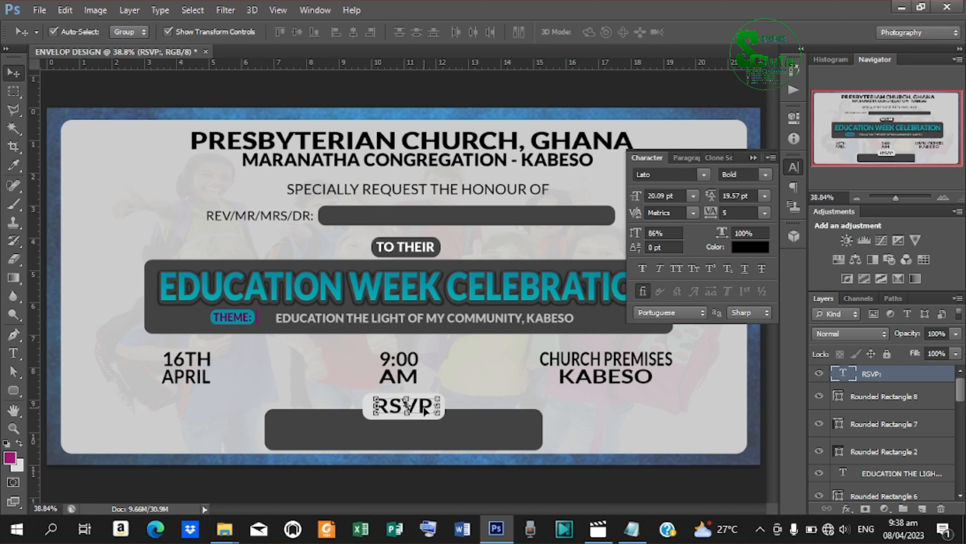
left_click_drag(425, 410, 325, 437)
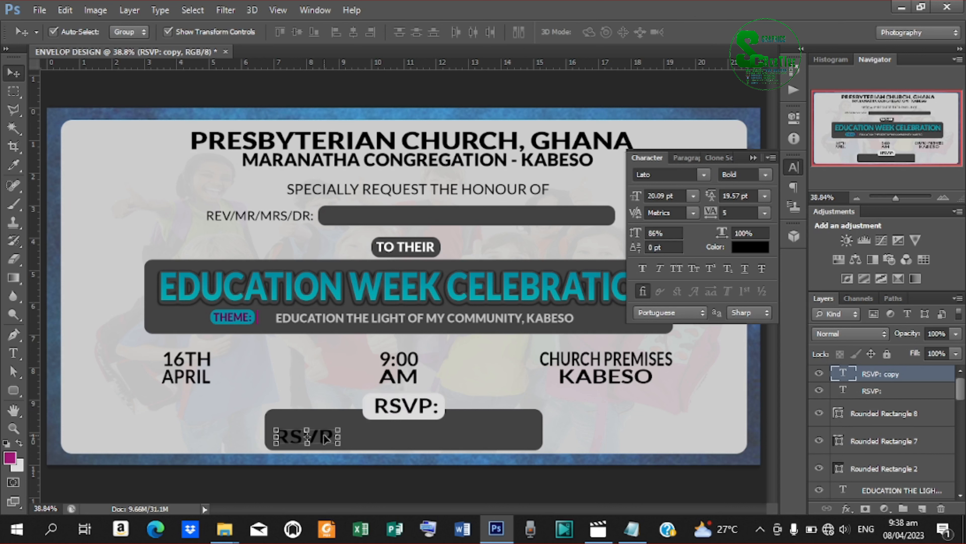
Make the duplicate RSVP: text white and replace it with the two contact names from the notes.
left_click(756, 247)
mouse_move(563, 162)
left_mouse_down()
mouse_move(504, 46)
mouse_move(503, 15)
left_mouse_up()
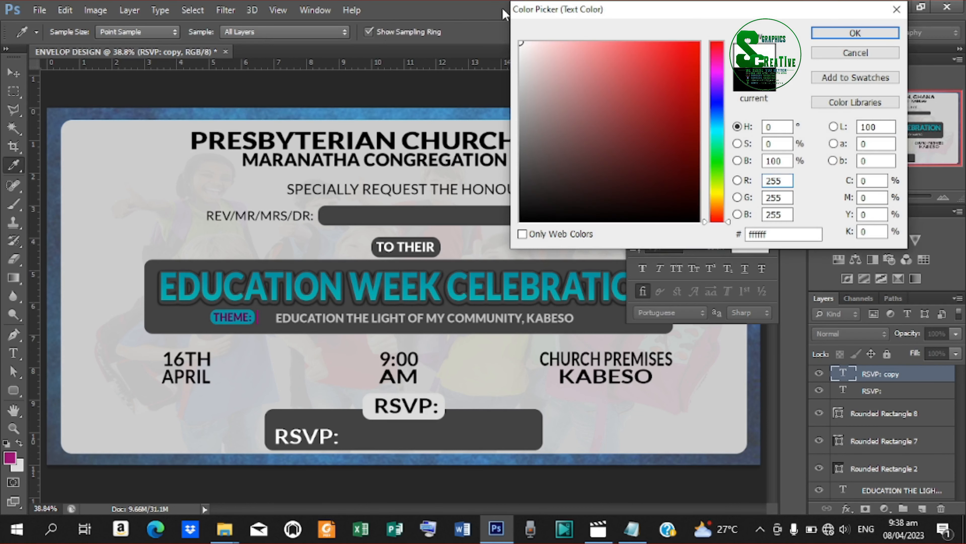
left_click(840, 30)
key("t")
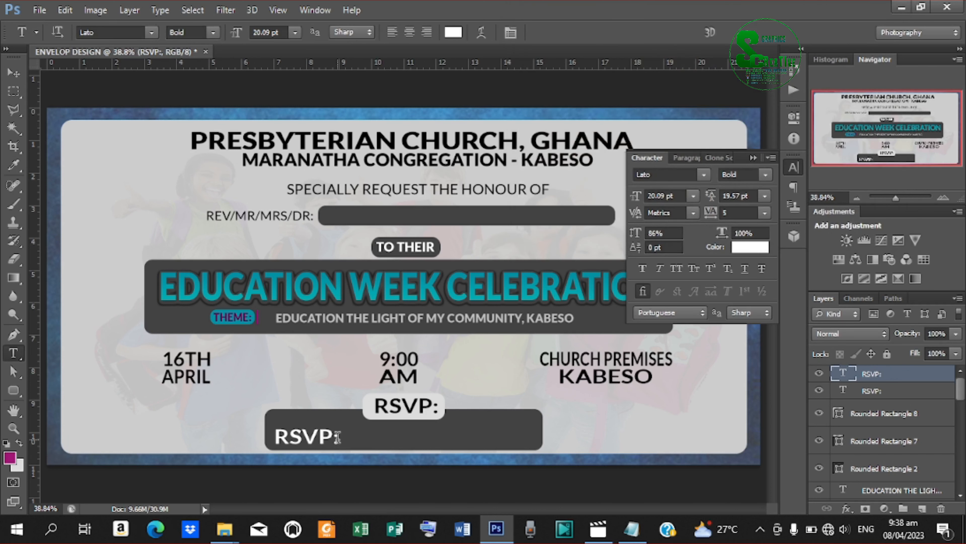
left_click_drag(338, 437, 215, 438)
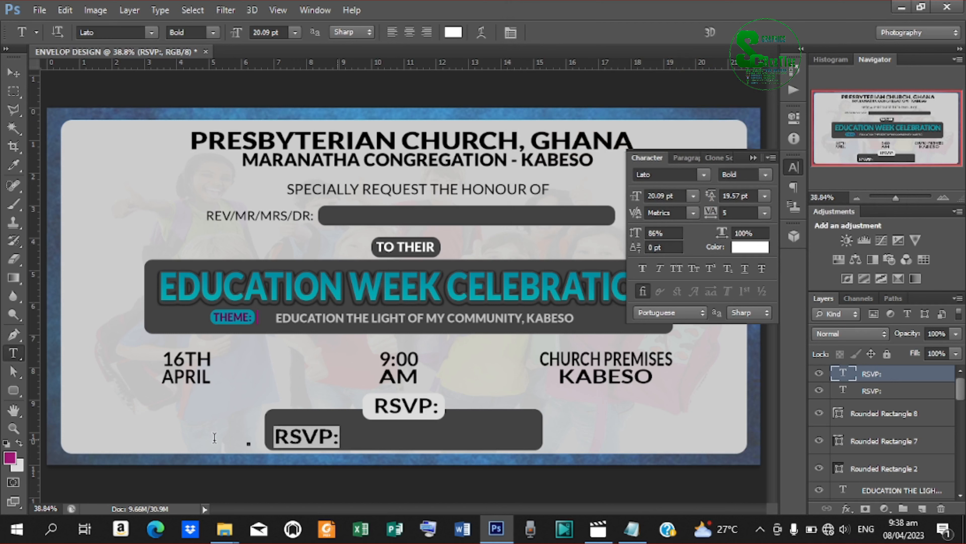
left_click(631, 529)
left_click_drag(250, 372, 479, 375)
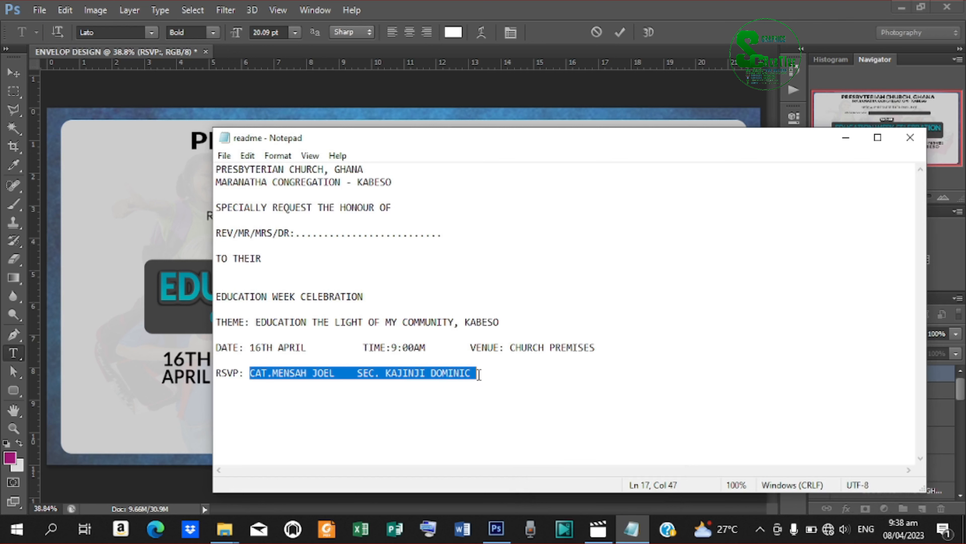
right_click(392, 372)
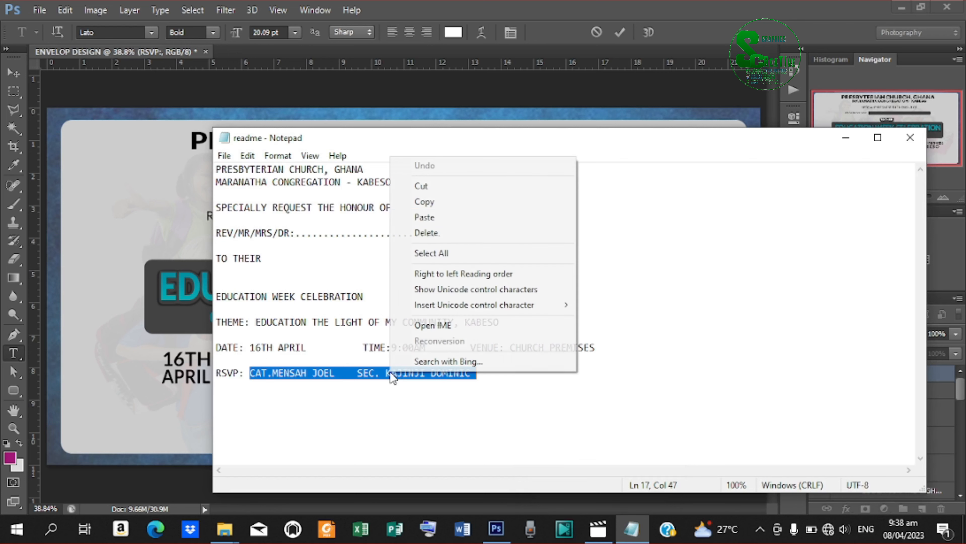
left_click(443, 202)
left_click(845, 138)
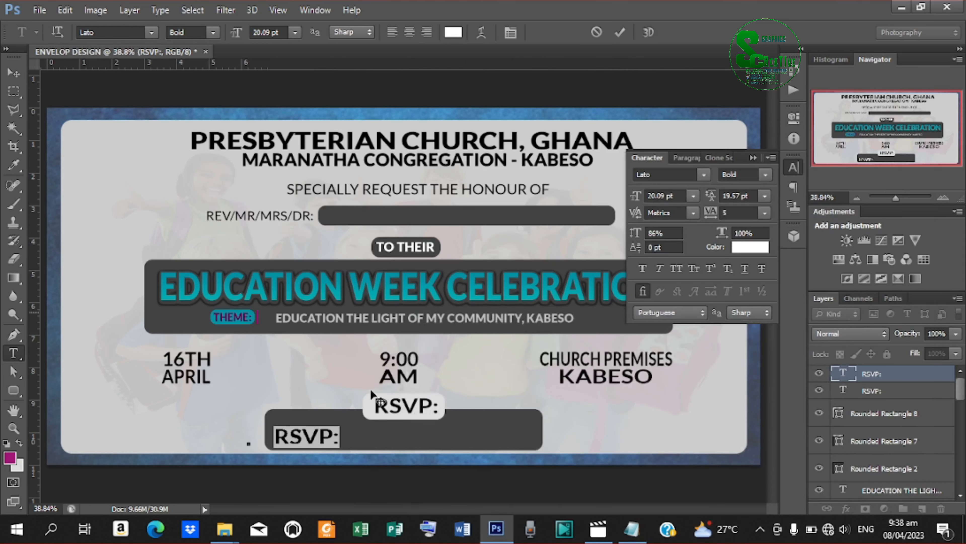
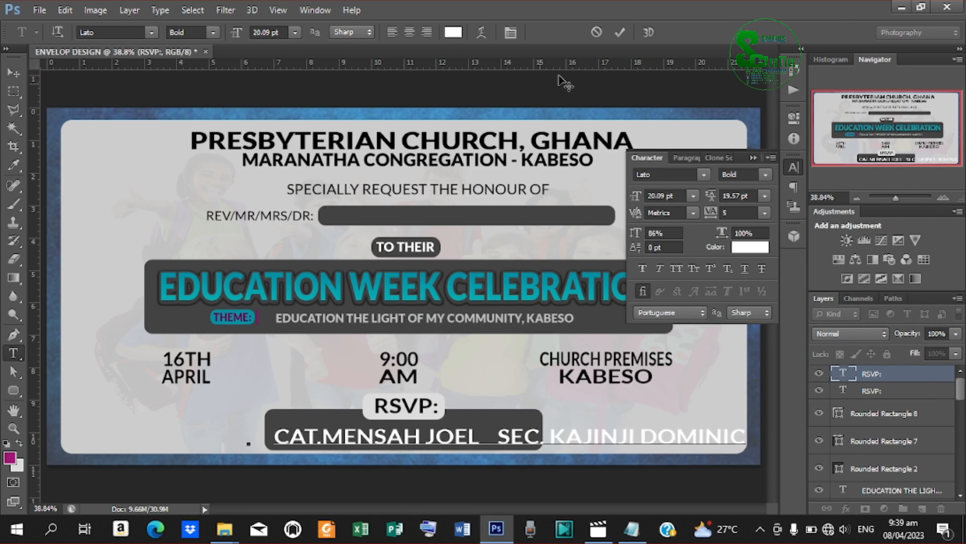
left_click(619, 32)
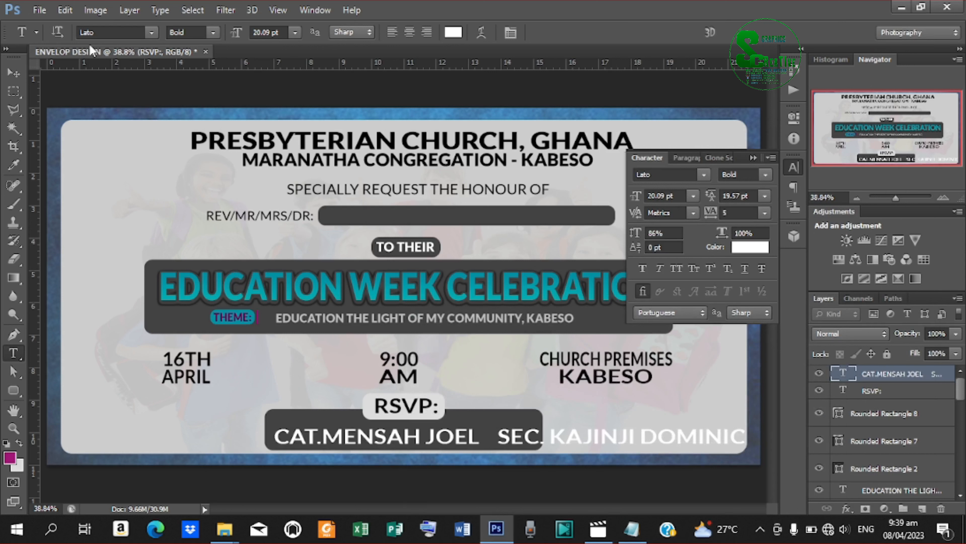
Scale the contact names down to about 53% so they fit inside the dark bar.
left_click(21, 69)
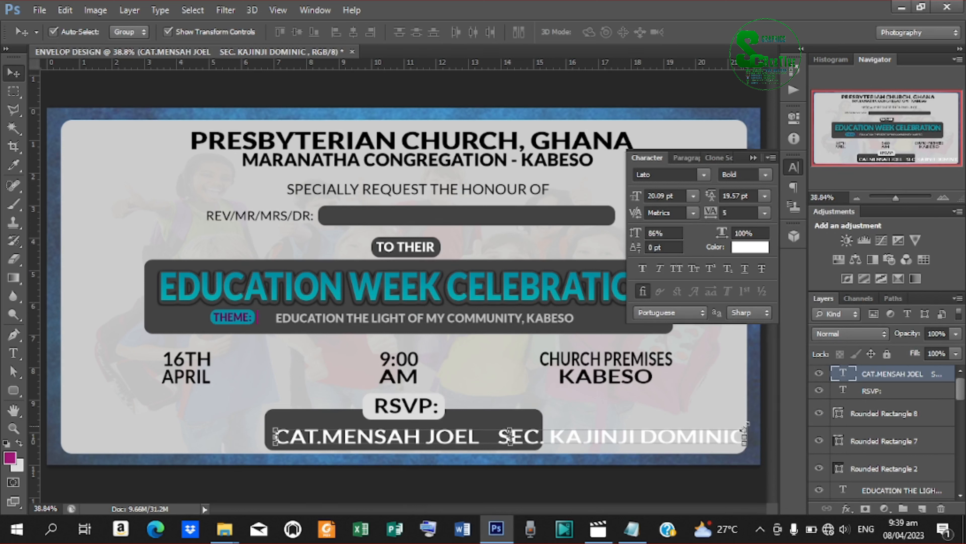
left_click_drag(744, 436, 532, 416)
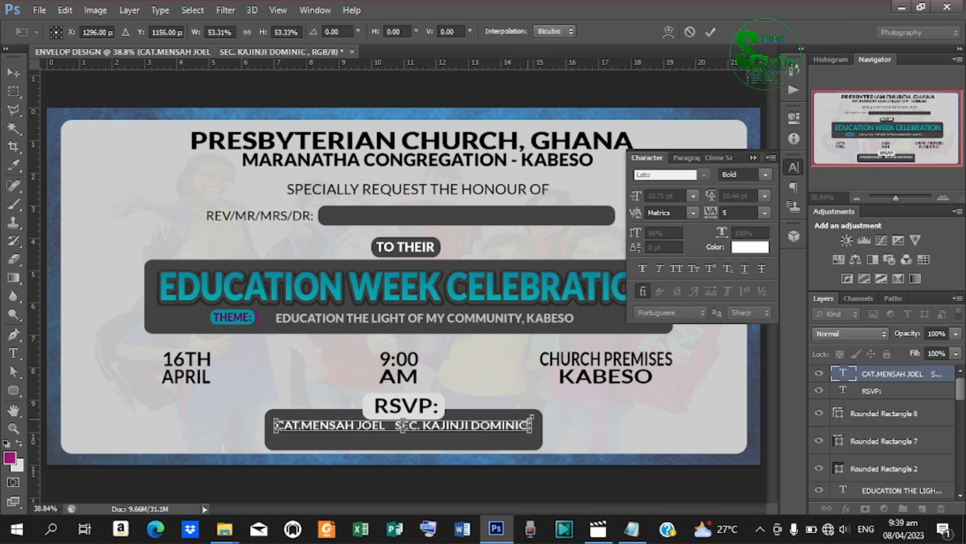
left_click(707, 31)
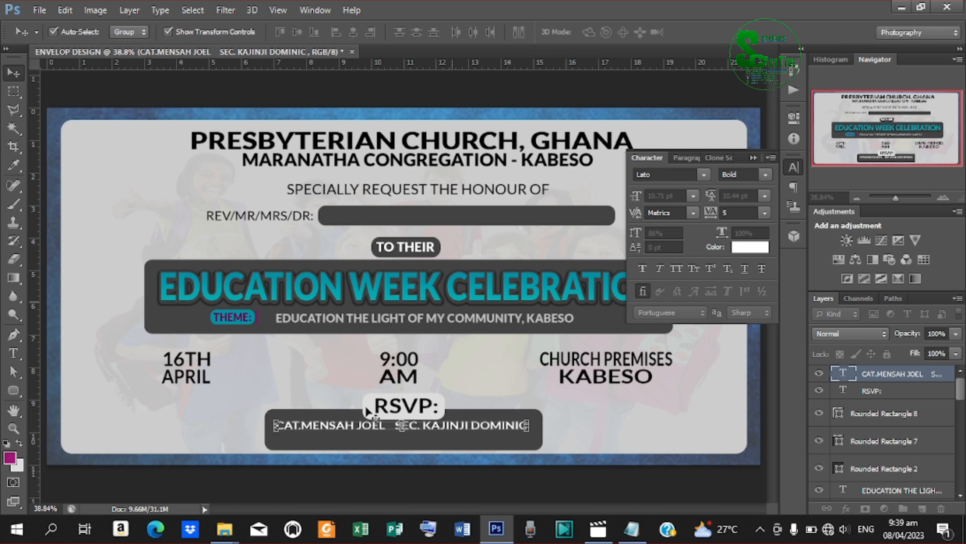
key("t")
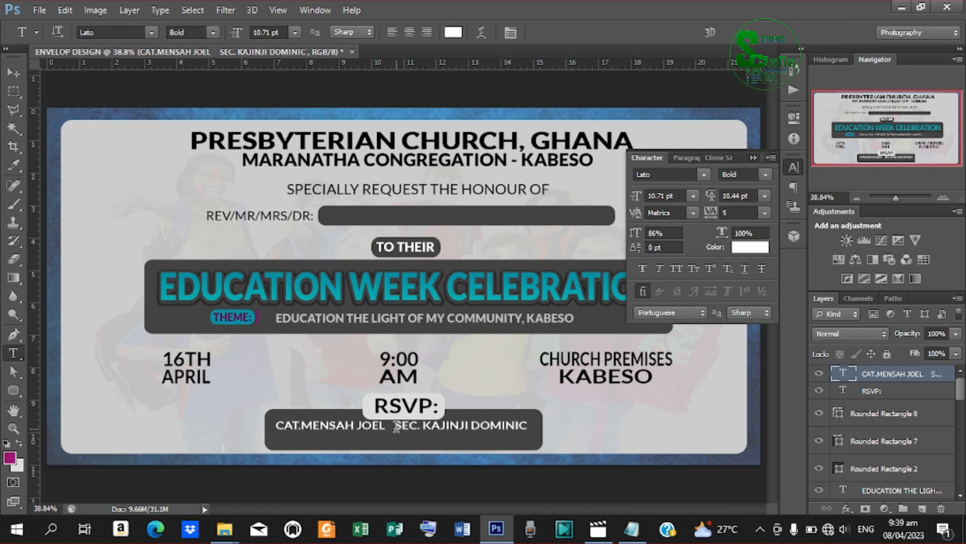
left_click(396, 427)
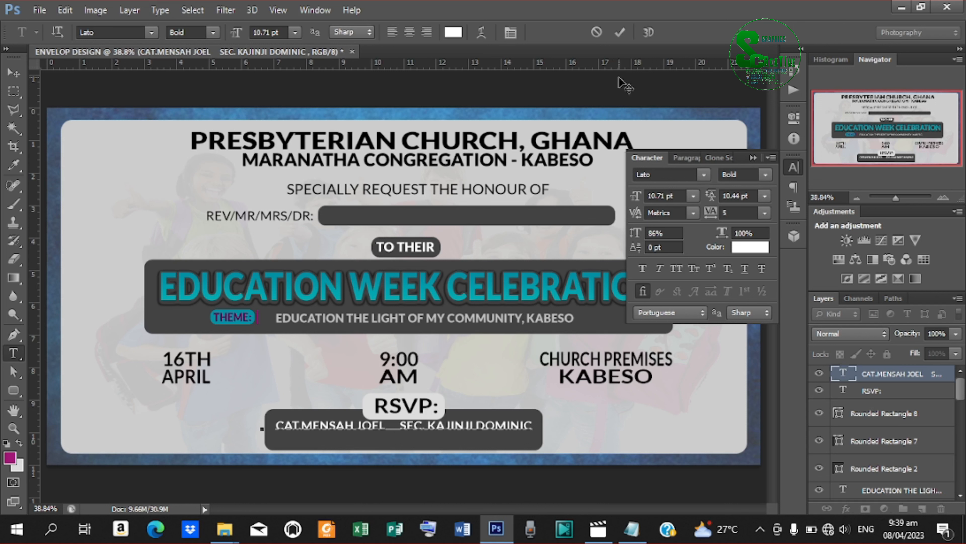
left_click(619, 32)
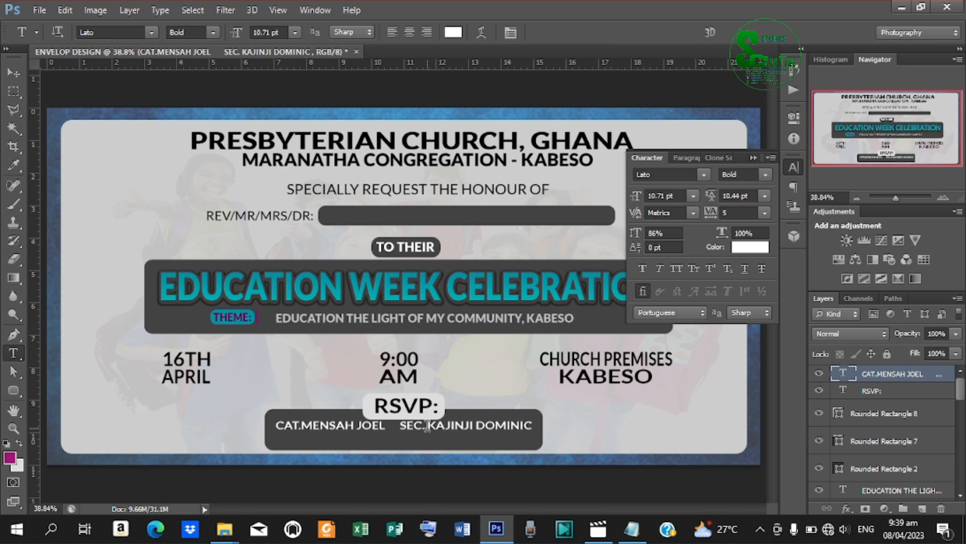
Recolour the SEC. and CAT. titles with teal sampled from the EDUCATION WEEK CELEBRATION heading.
left_click_drag(427, 425, 408, 423)
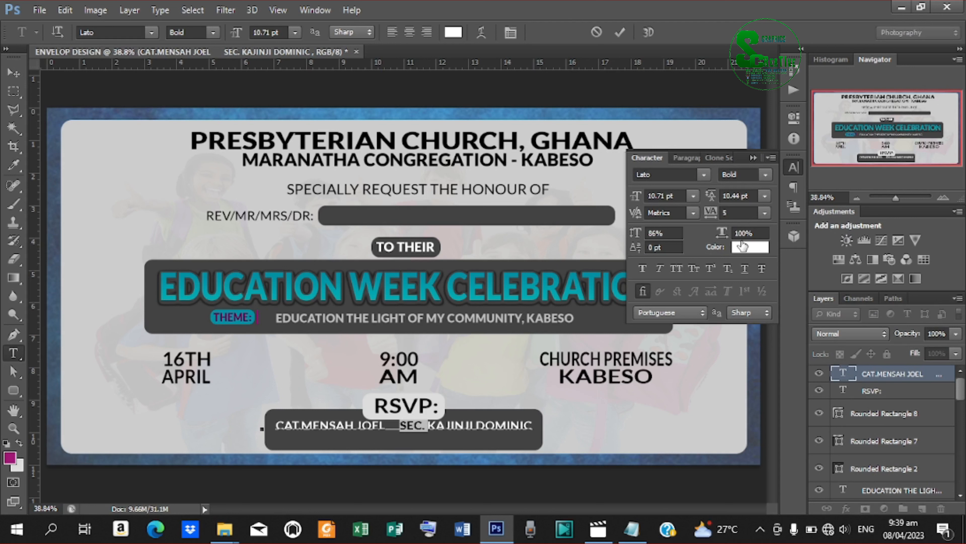
left_click(745, 247)
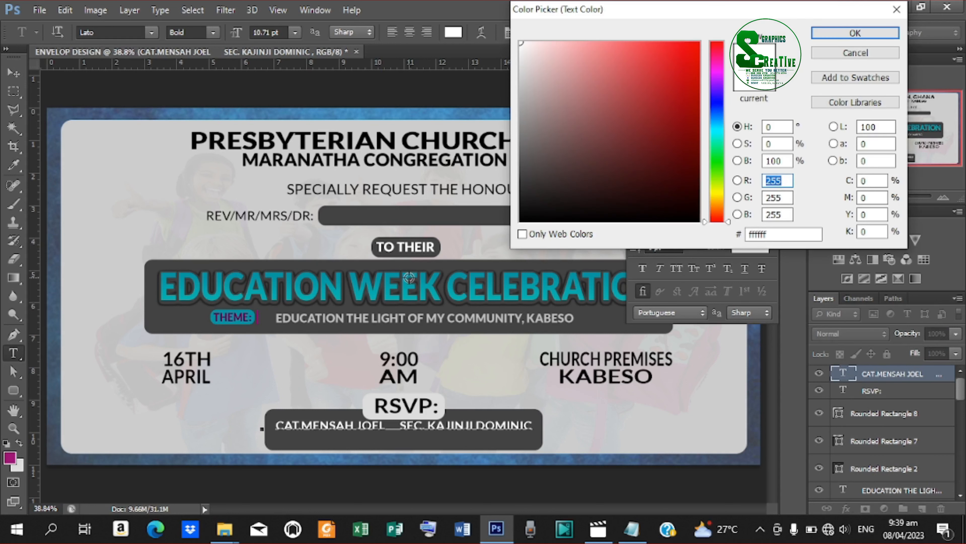
left_click(406, 274)
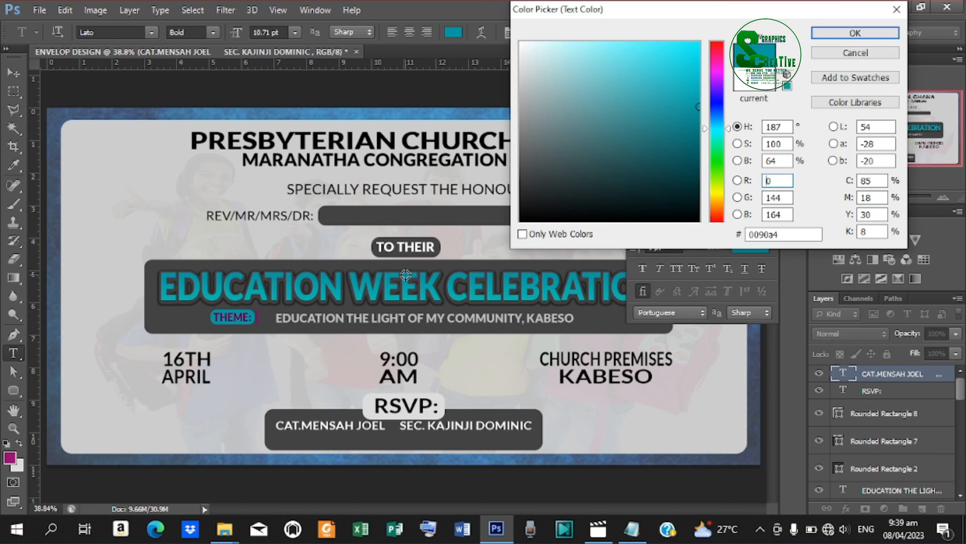
left_click(835, 35)
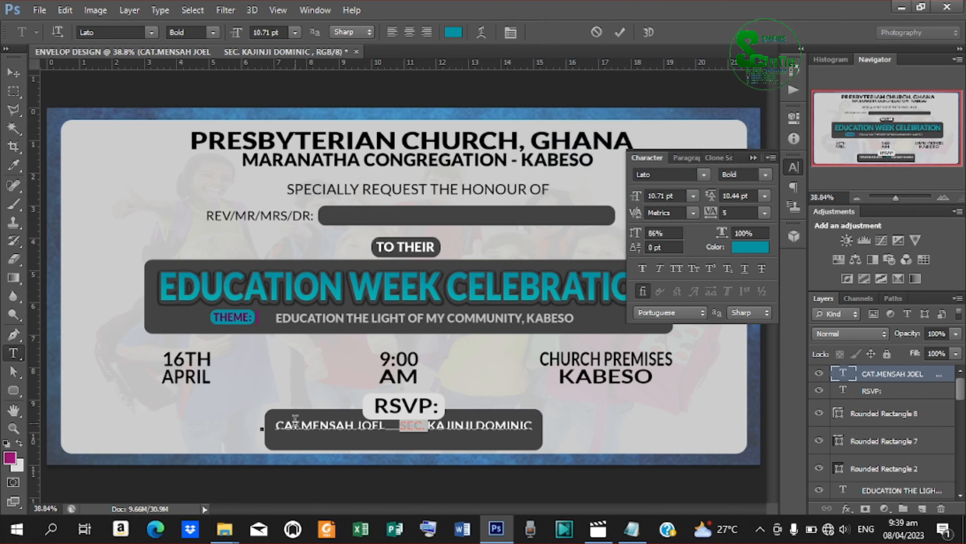
left_click_drag(300, 426, 267, 426)
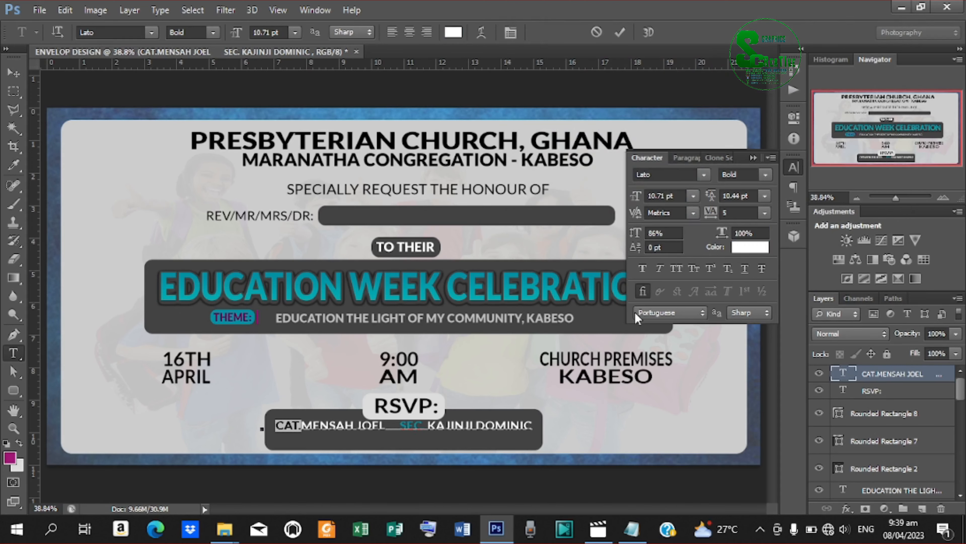
left_click(744, 248)
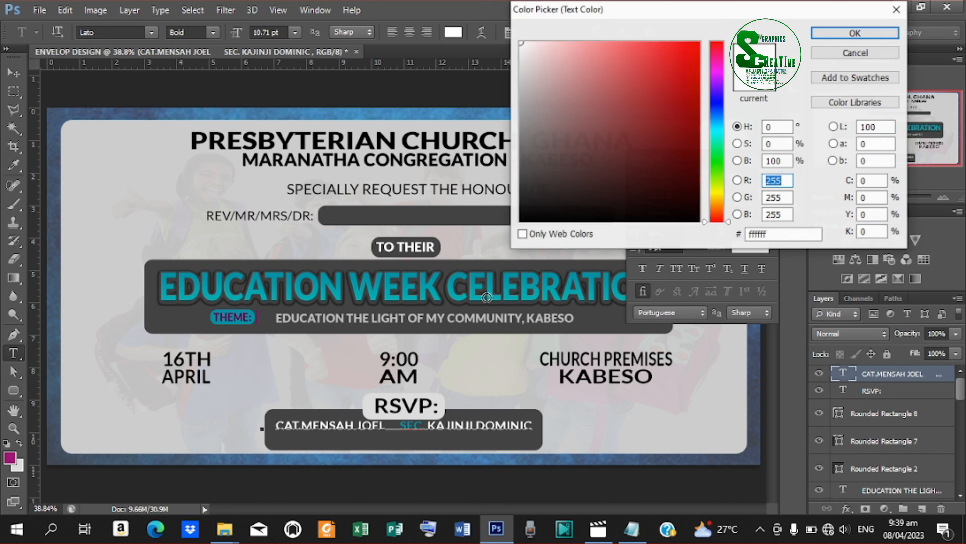
left_click(387, 288)
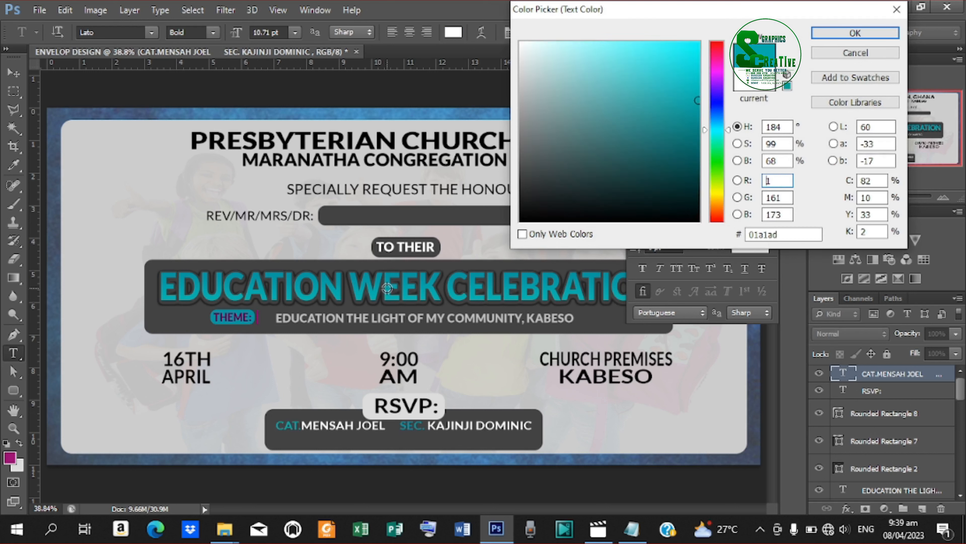
left_click(832, 34)
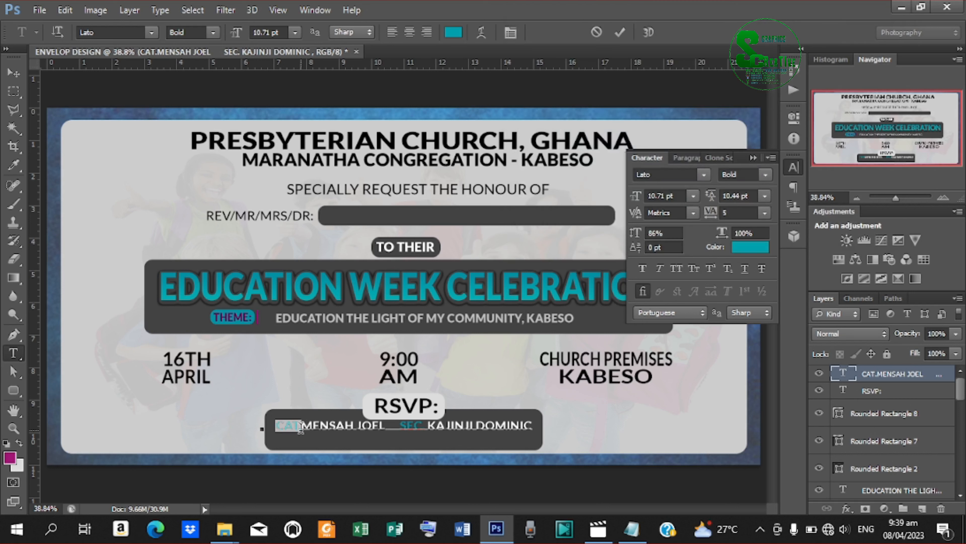
left_click(301, 426)
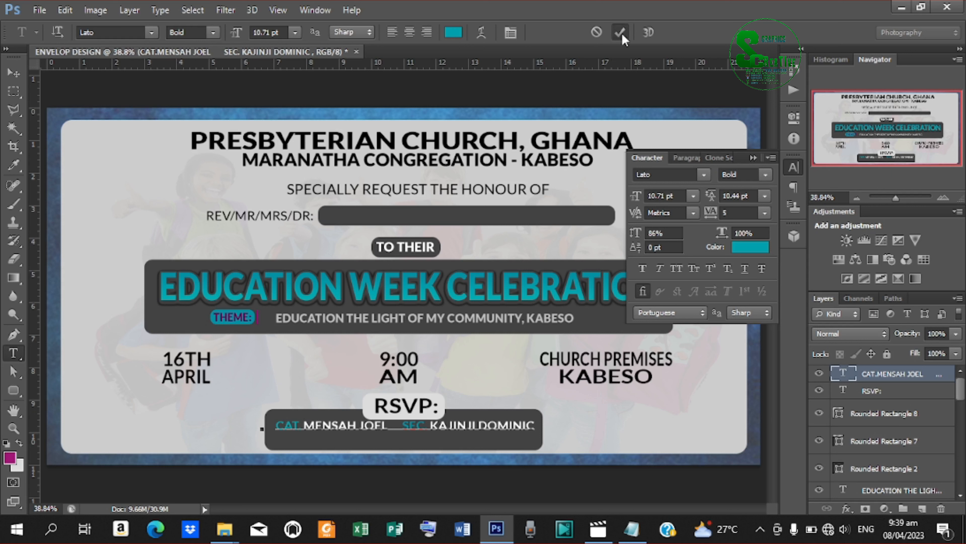
left_click(620, 32)
Nudge the contact names line slightly right and down.
left_click(15, 73)
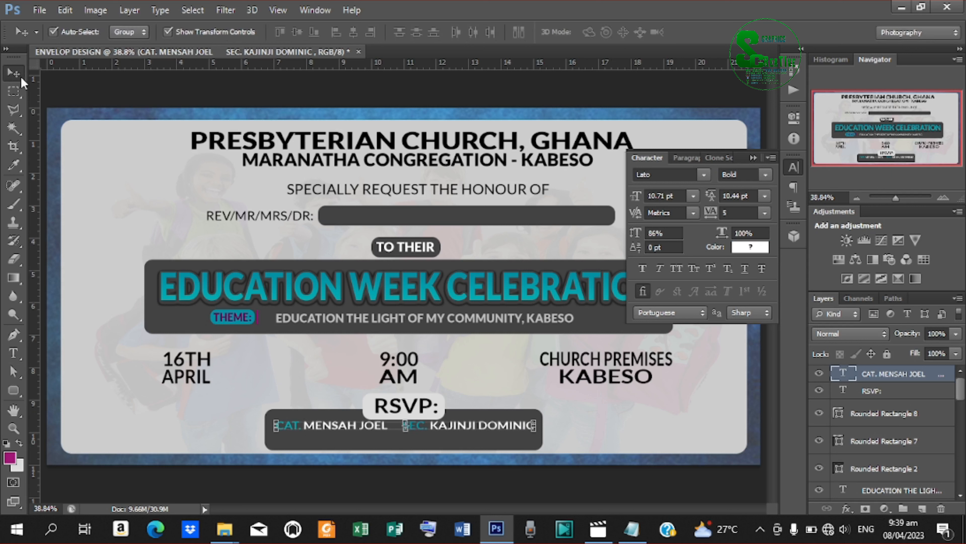
key("Right")
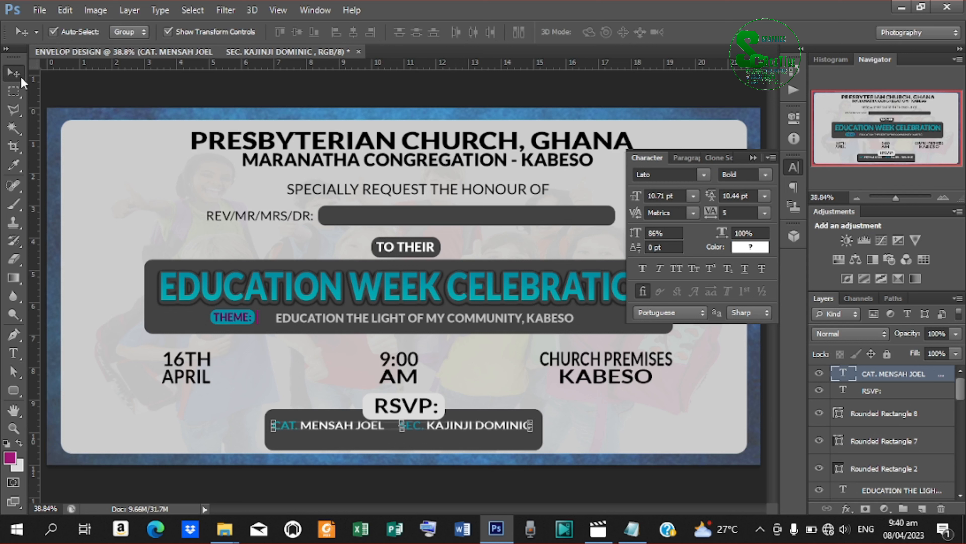
key("Down")
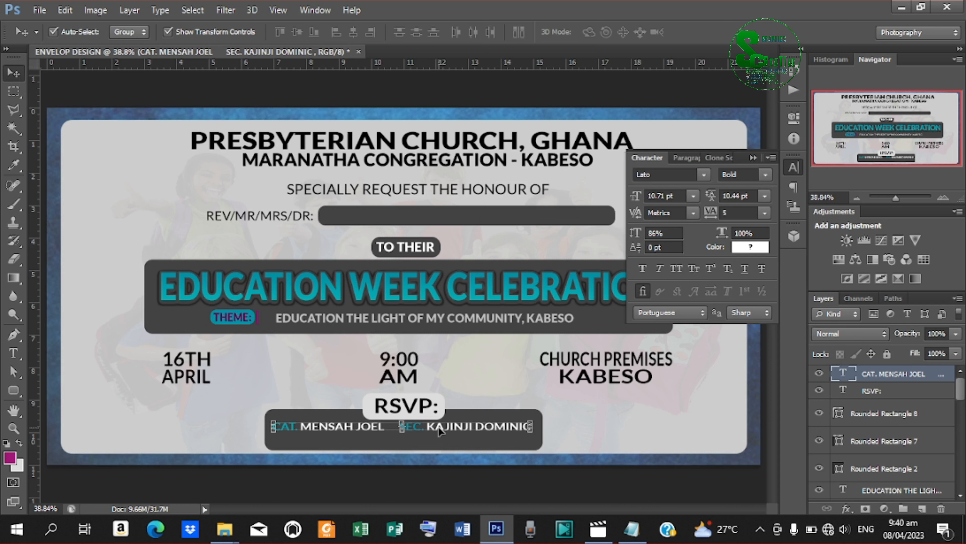
Duplicate the names line below itself and replace its text with the first contact's phone number.
key("ctrl+j")
key("Down")
key("Down")
key("Down")
key("Down")
key("Down")
key("Down")
key("Down")
key("Down")
key("Down")
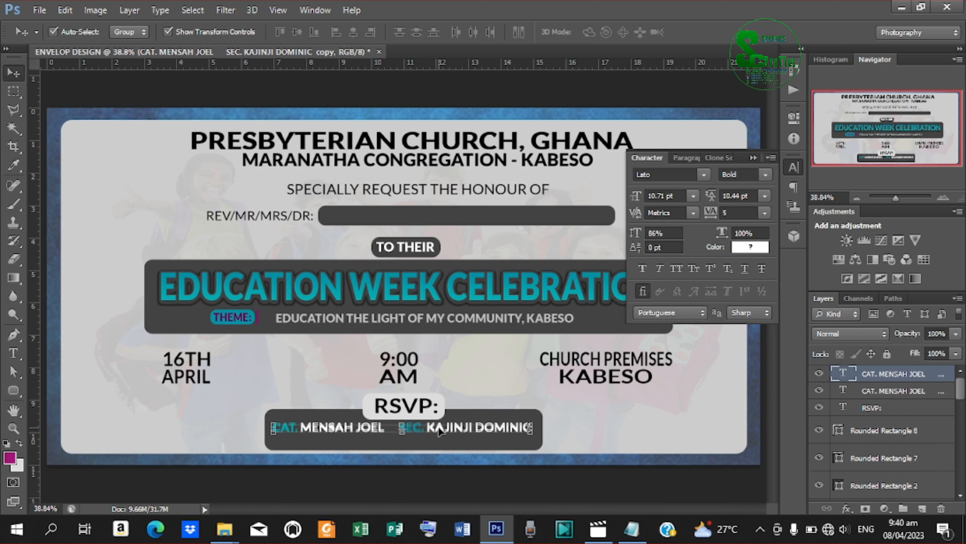
key("Down")
key("Down")
key("Down")
key("Down")
key("Down")
key("Down")
key("Down")
key("Down")
key("Down")
key("Down")
key("Down")
key("Down")
key("Down")
key("Down")
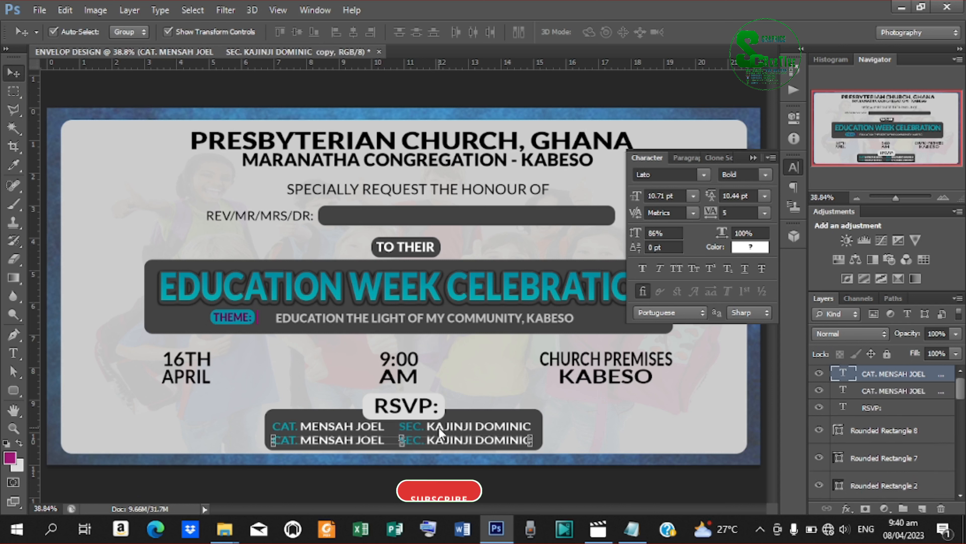
key("t")
left_click(349, 440)
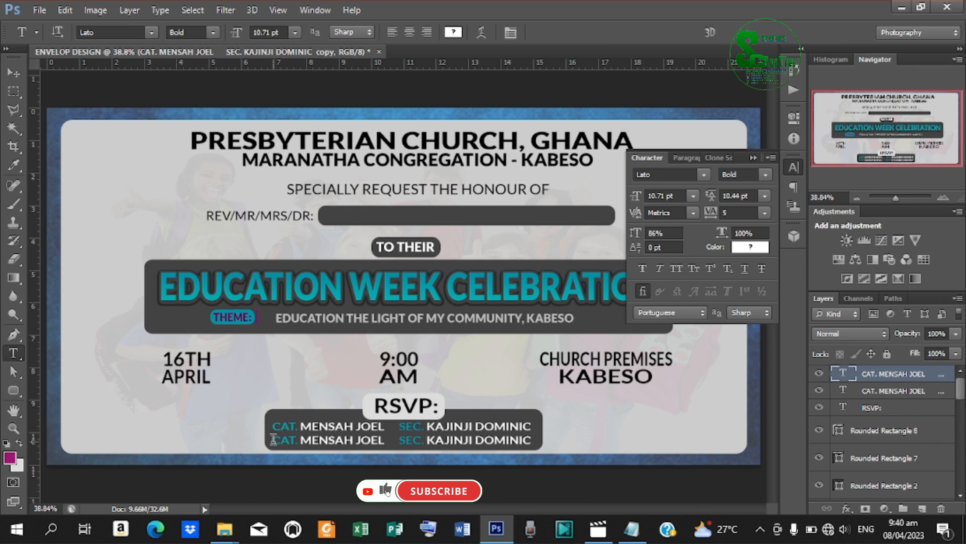
key("ctrl+a")
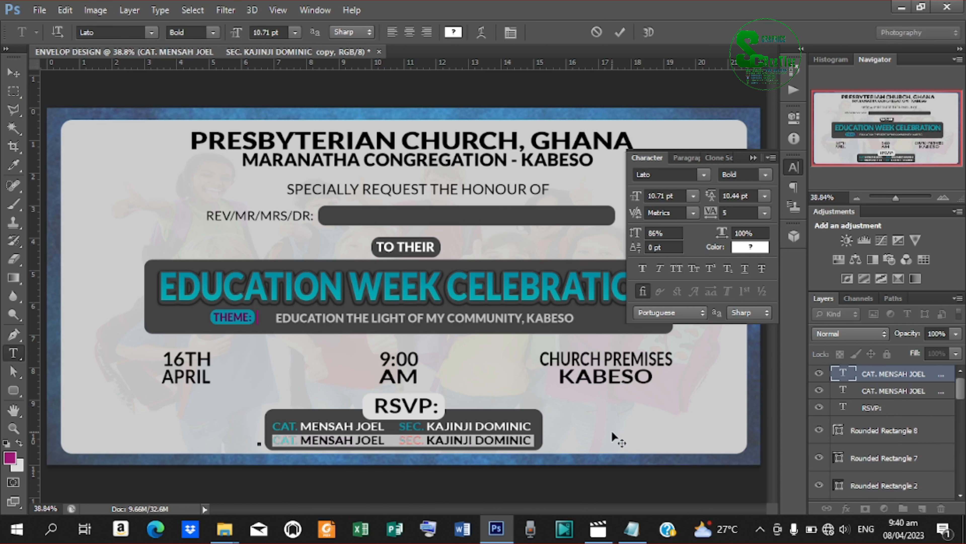
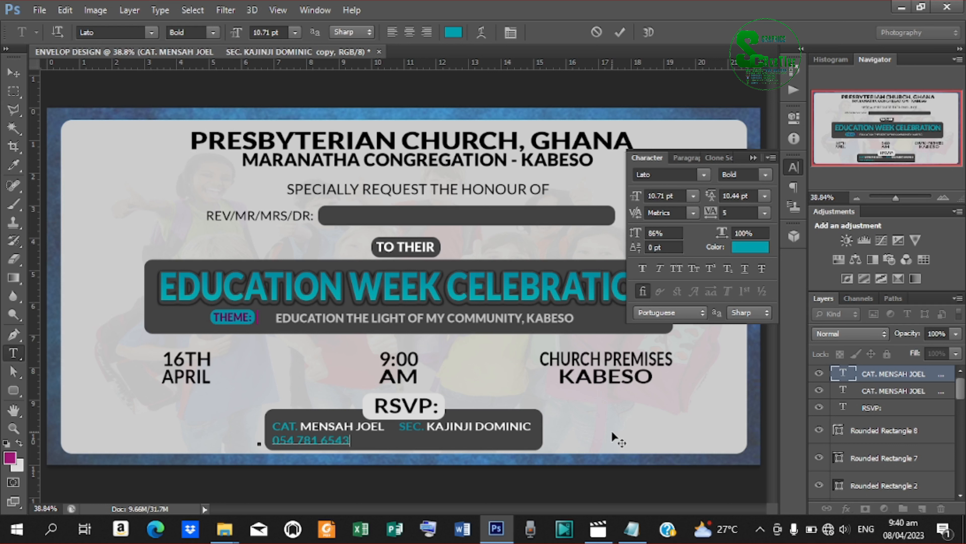
left_click(617, 33)
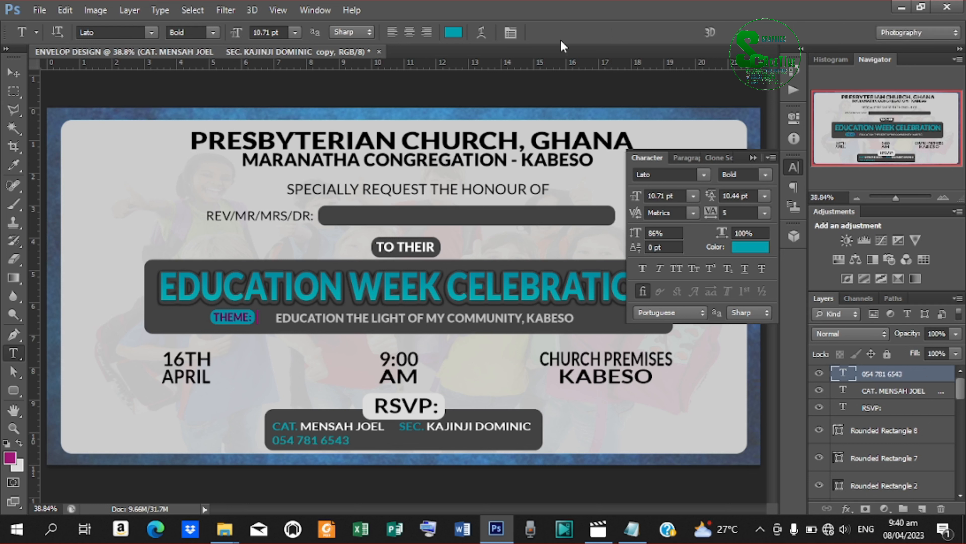
Position the first phone number and place a copy under the second contact's name.
left_click(8, 76)
left_click_drag(326, 439, 345, 440)
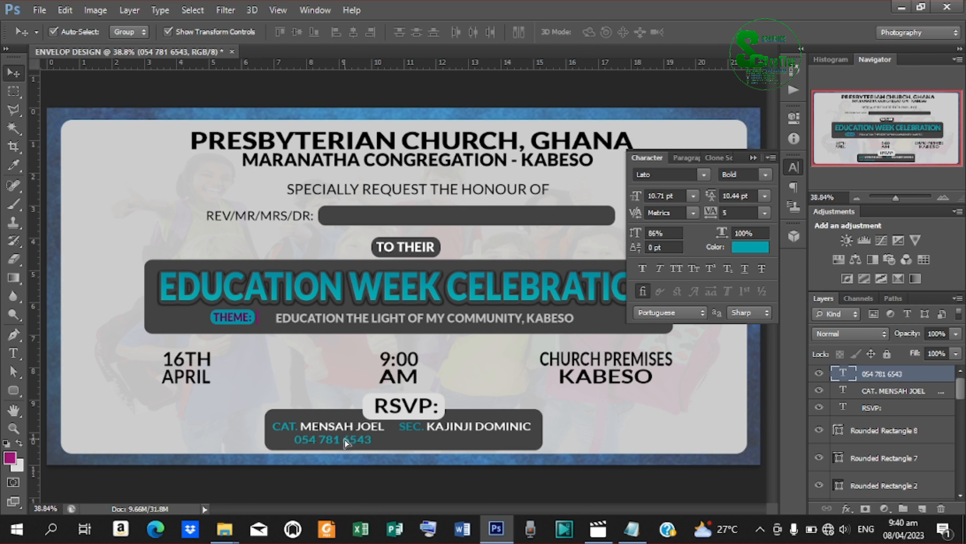
key("shift+Left")
key("shift+Left")
key("ctrl+j")
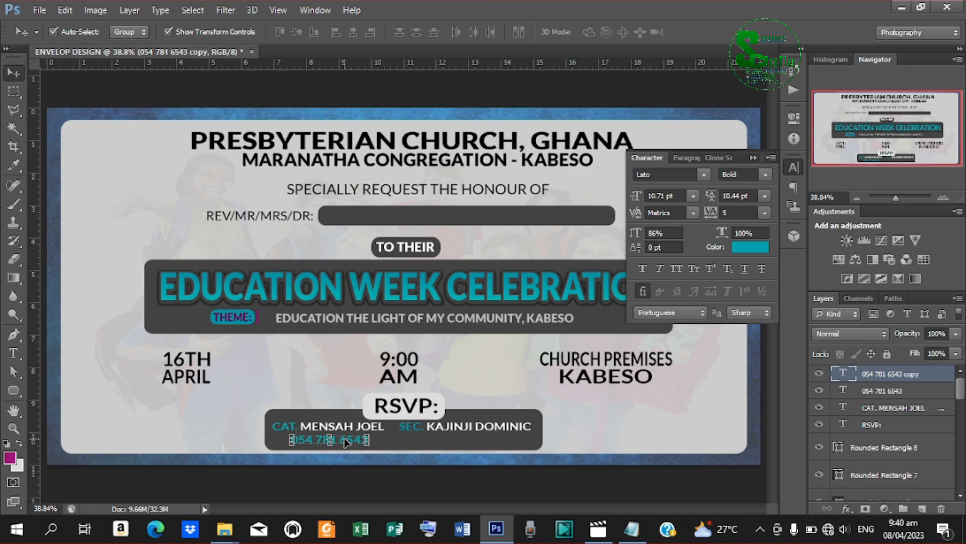
left_click_drag(346, 442, 480, 443)
Change the copied number to the second contact's phone number.
key("t")
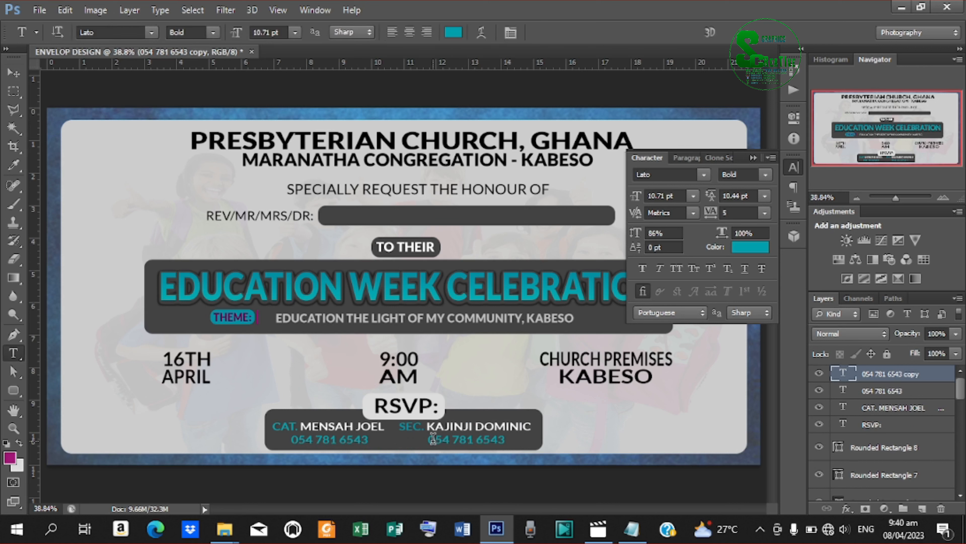
left_click(431, 439)
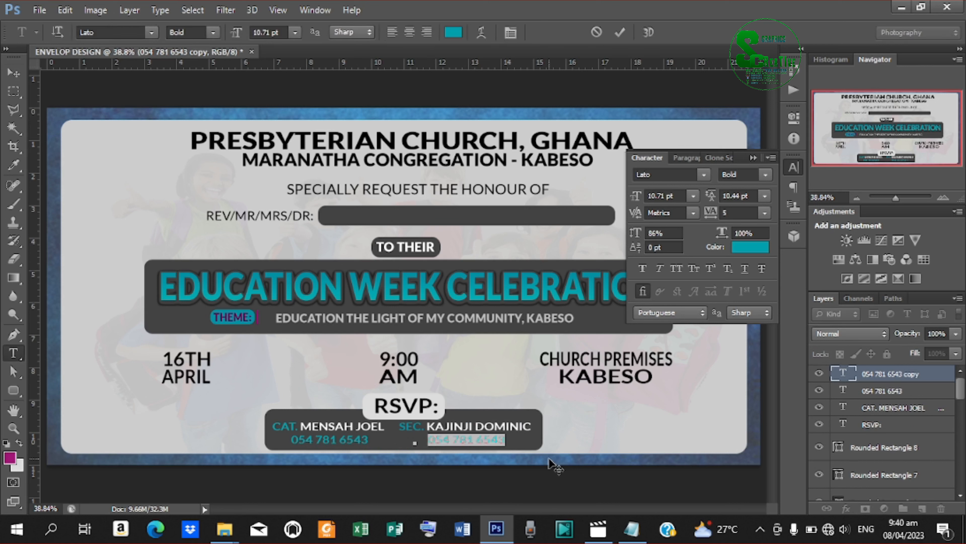
key("ctrl+a")
type("059")
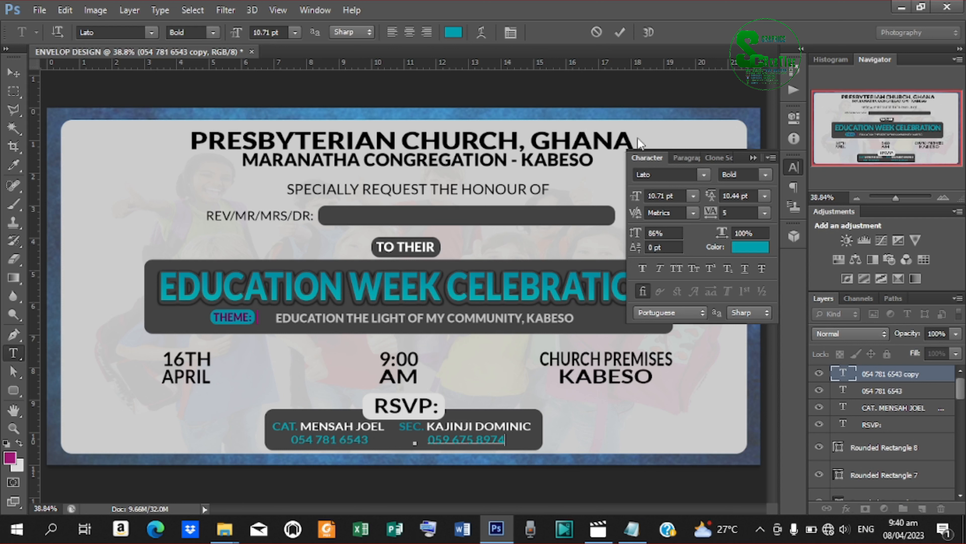
left_click(619, 33)
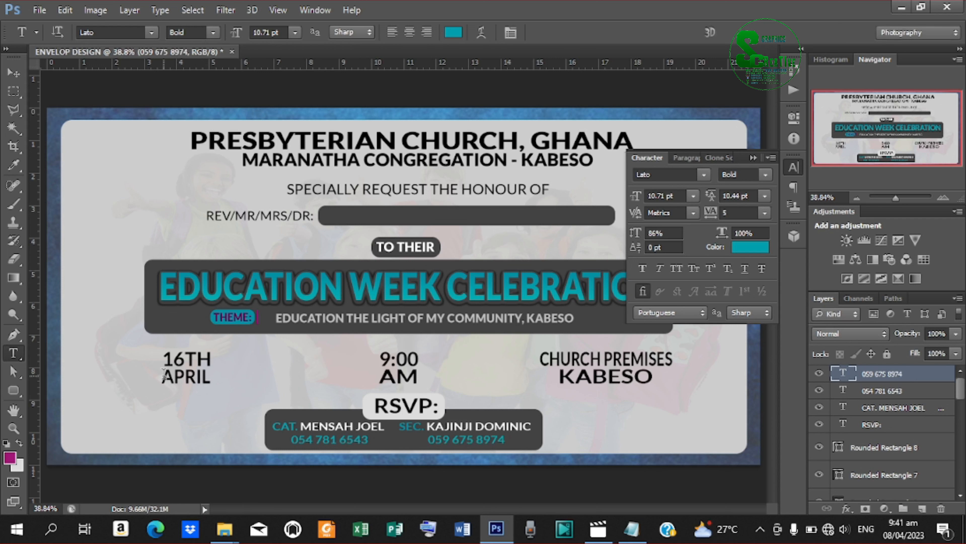
left_click(13, 72)
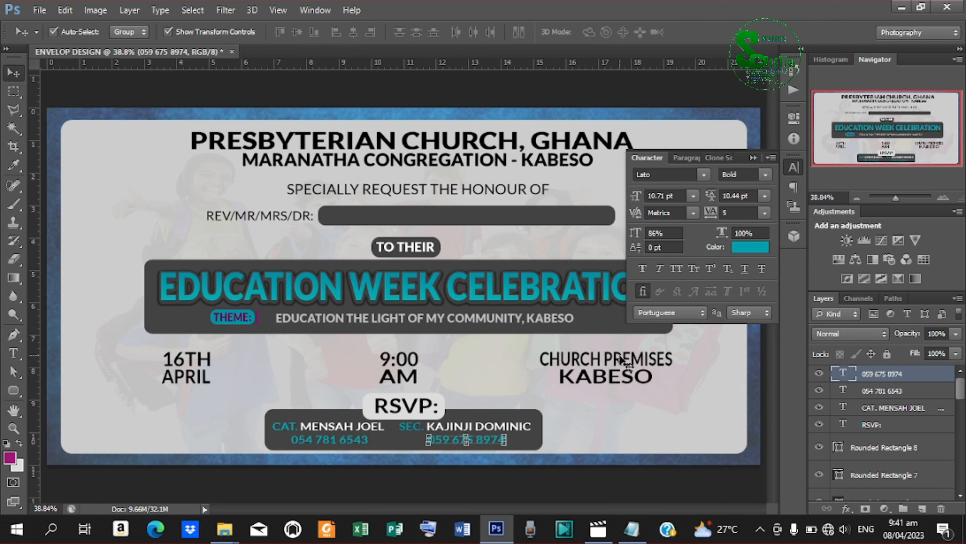
Place the calendar icon image above the 16TH date layer and rasterize it.
left_click(177, 363)
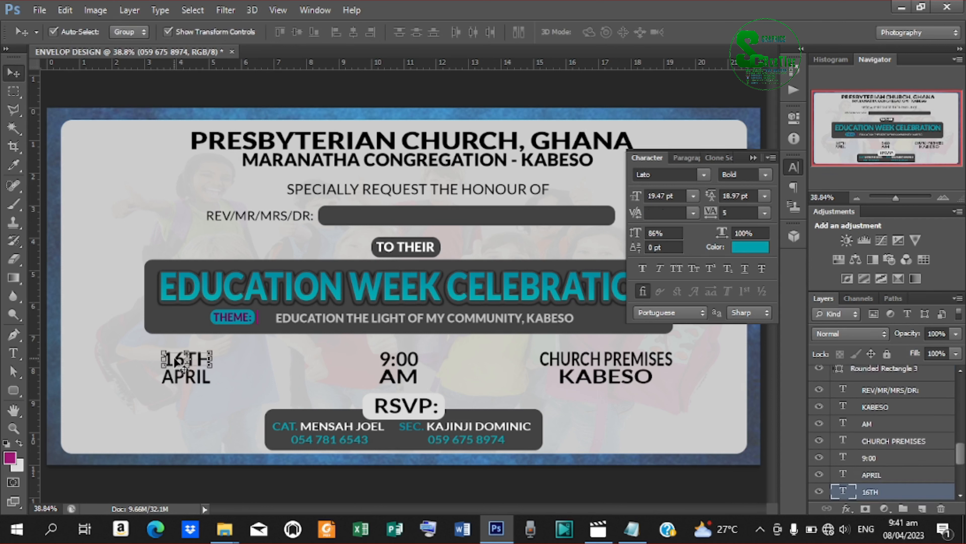
left_click(39, 9)
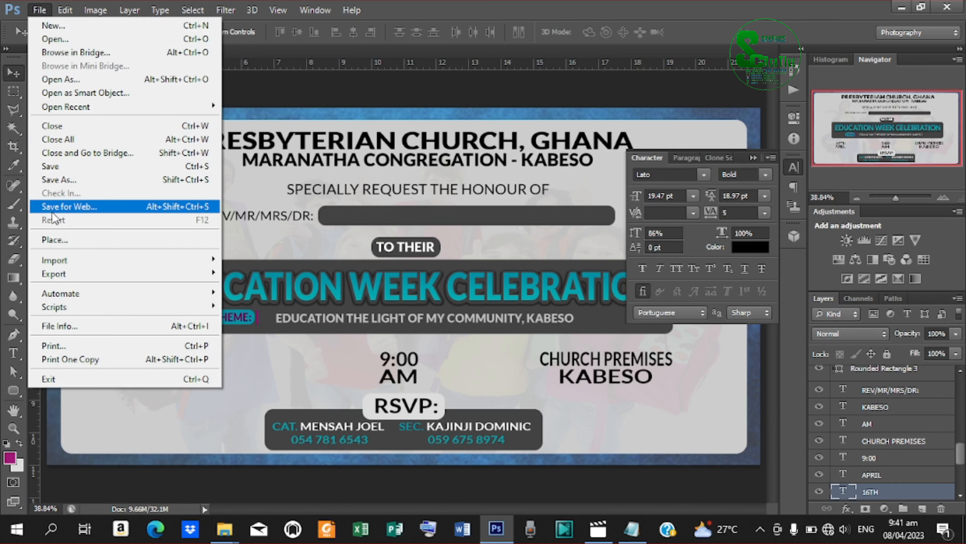
left_click(64, 240)
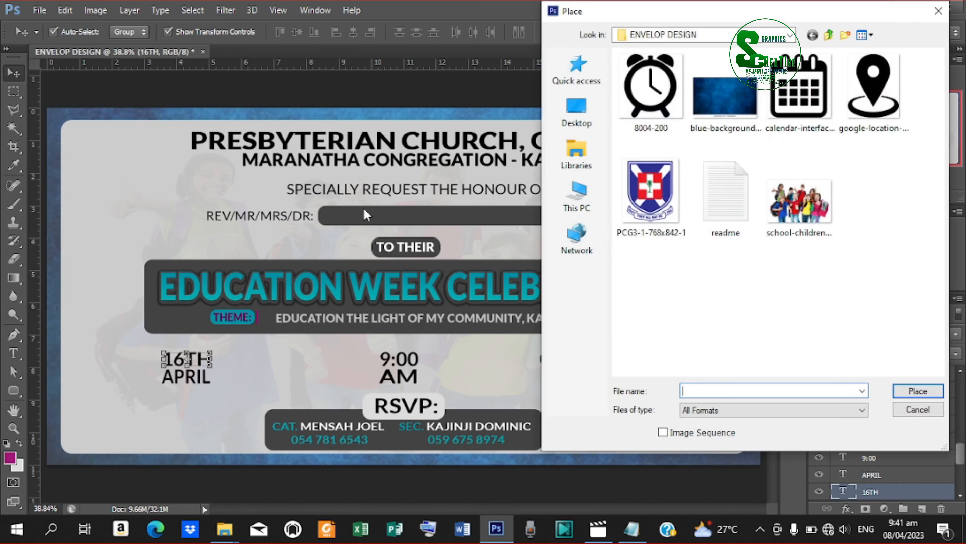
left_click(809, 74)
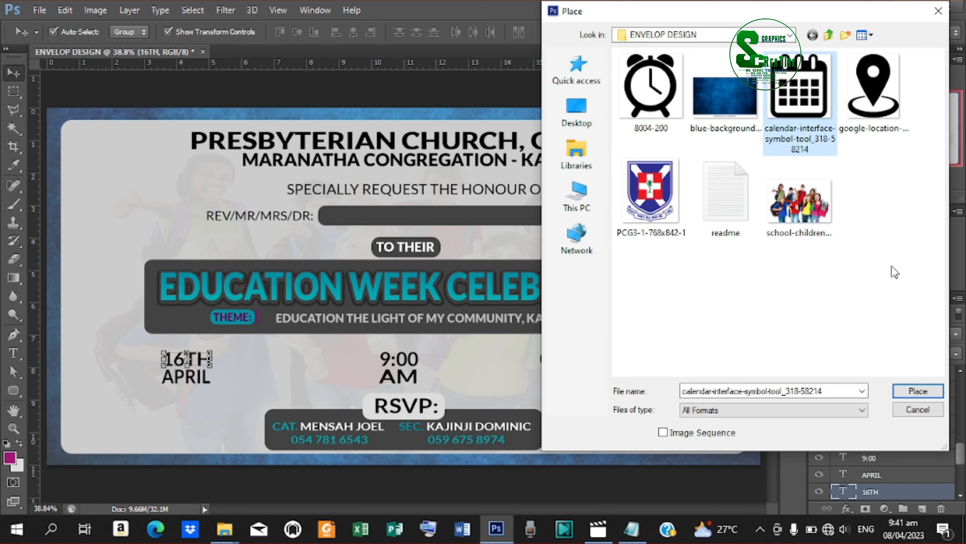
left_click(918, 391)
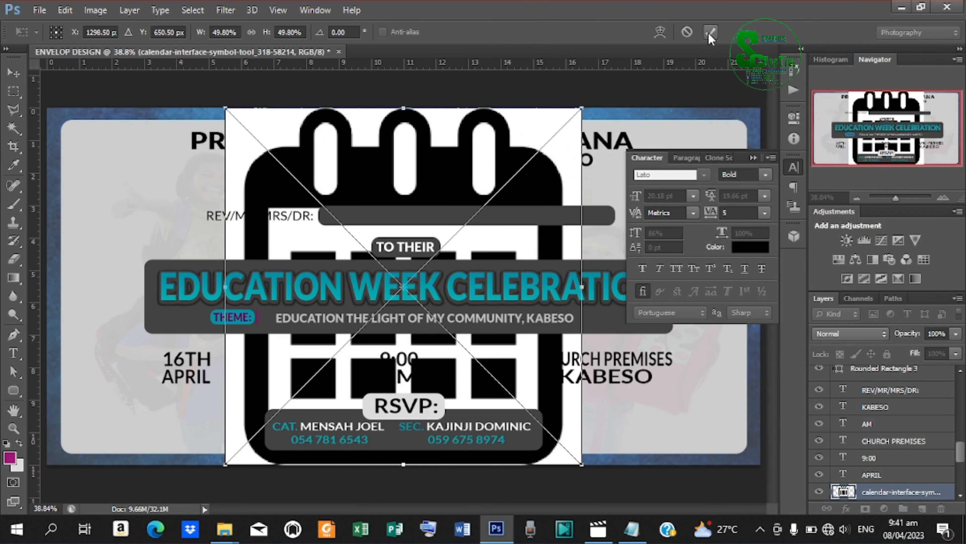
key("Return")
right_click(902, 492)
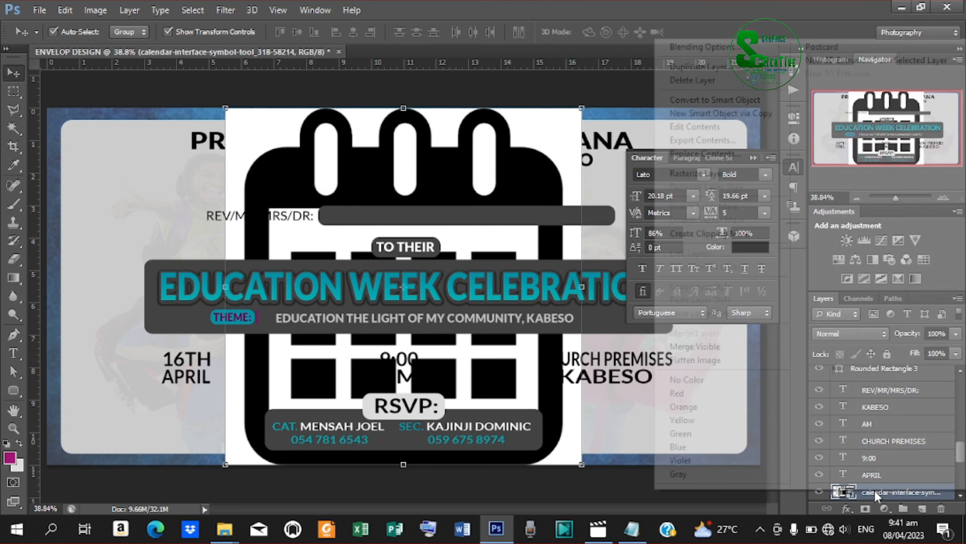
left_click(715, 174)
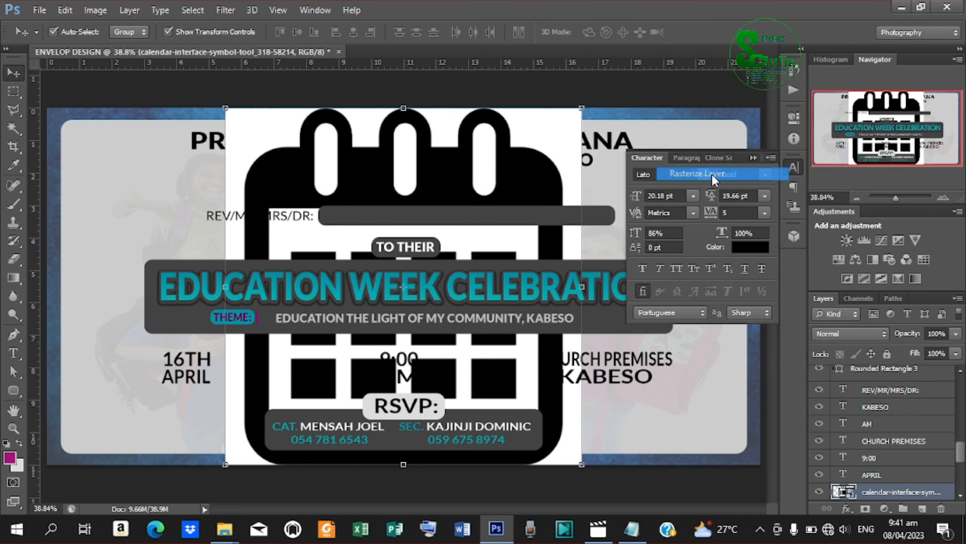
Delete every white area of the calendar with the Magic Wand, leaving only the black outline.
left_click(14, 128)
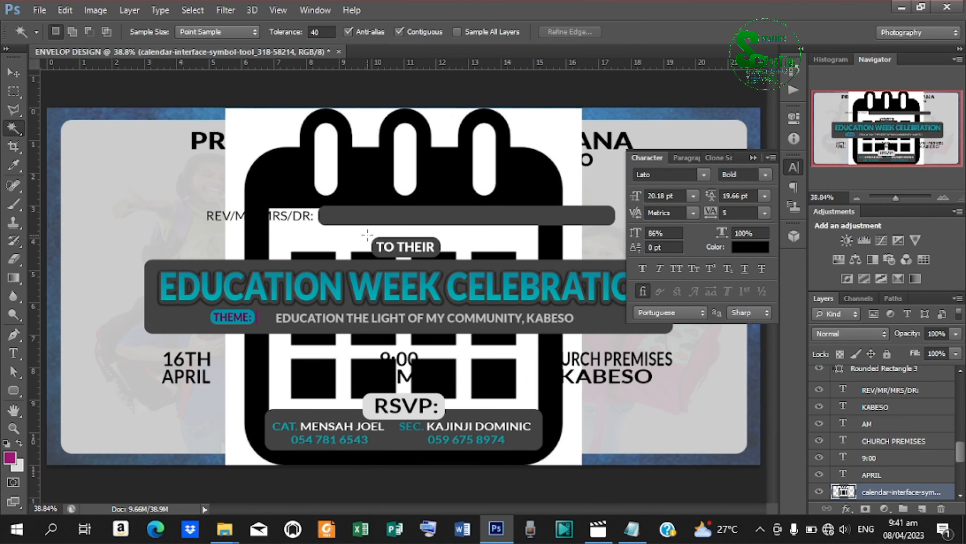
left_click(556, 137)
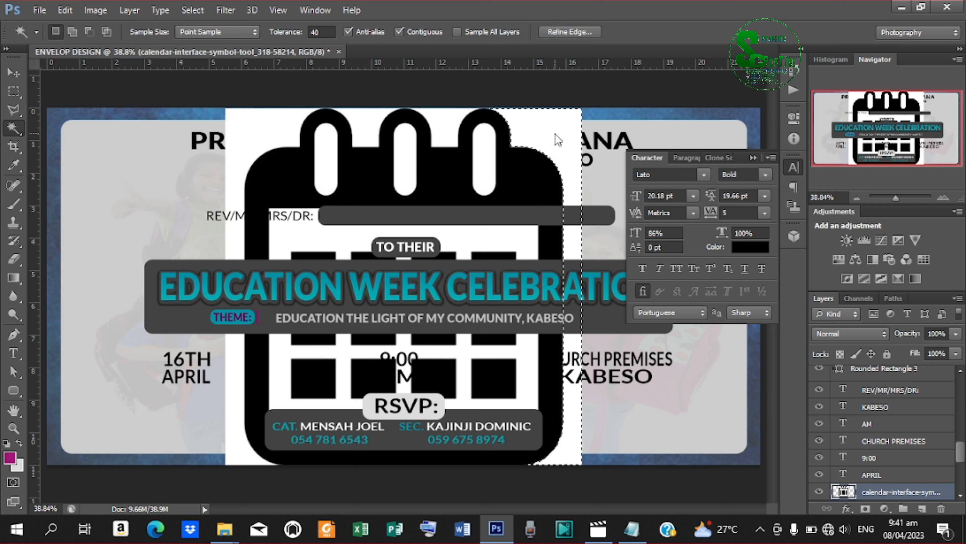
key("Delete")
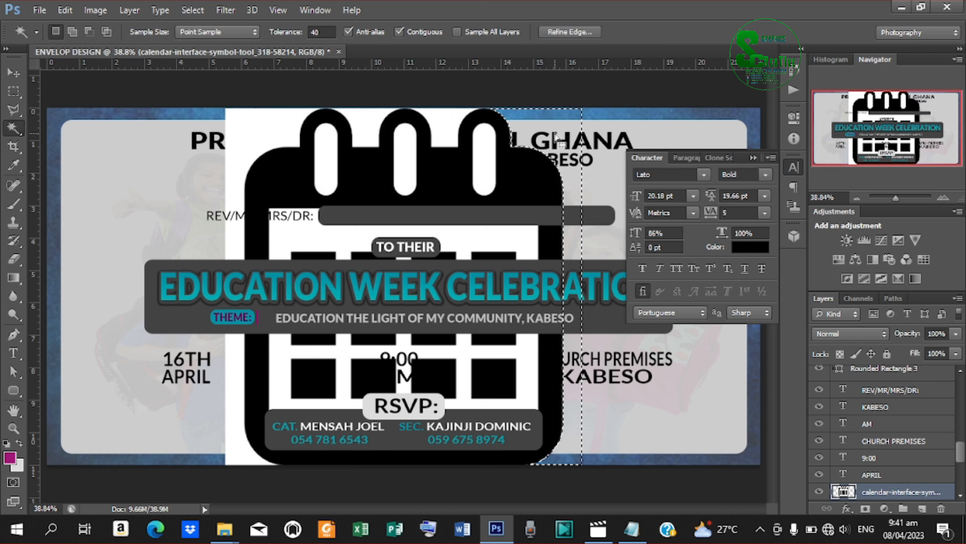
left_click(405, 144)
key("Delete")
left_click(481, 156)
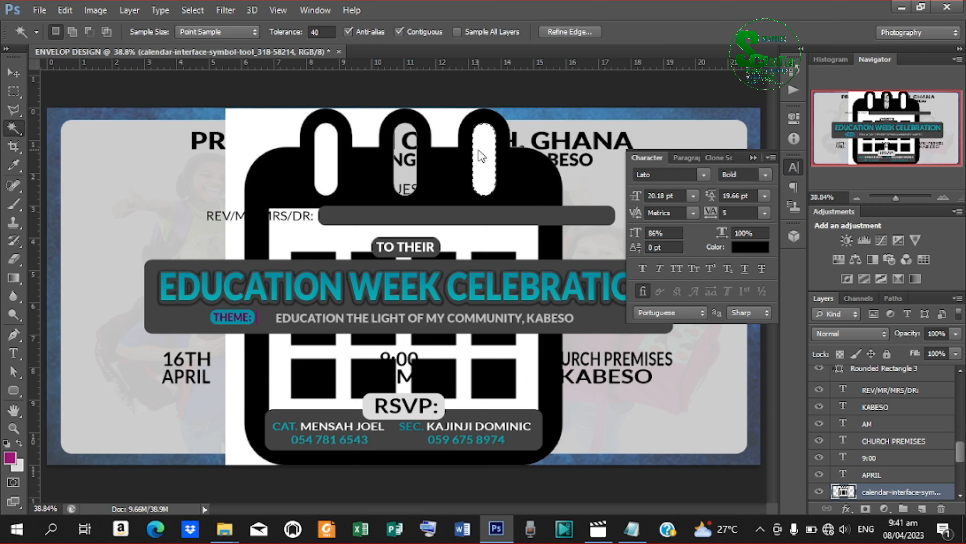
key("Delete")
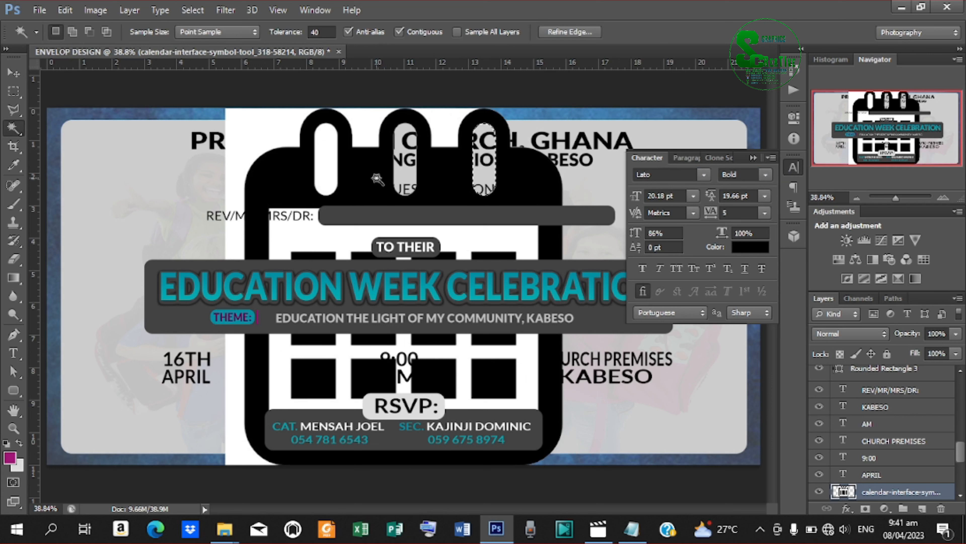
left_click(334, 168)
key("Delete")
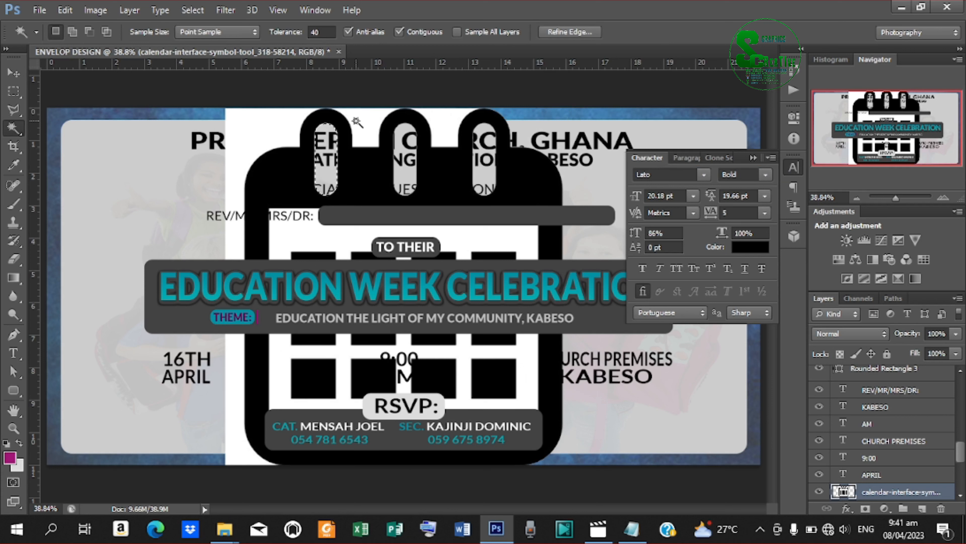
left_click(357, 127)
key("Delete")
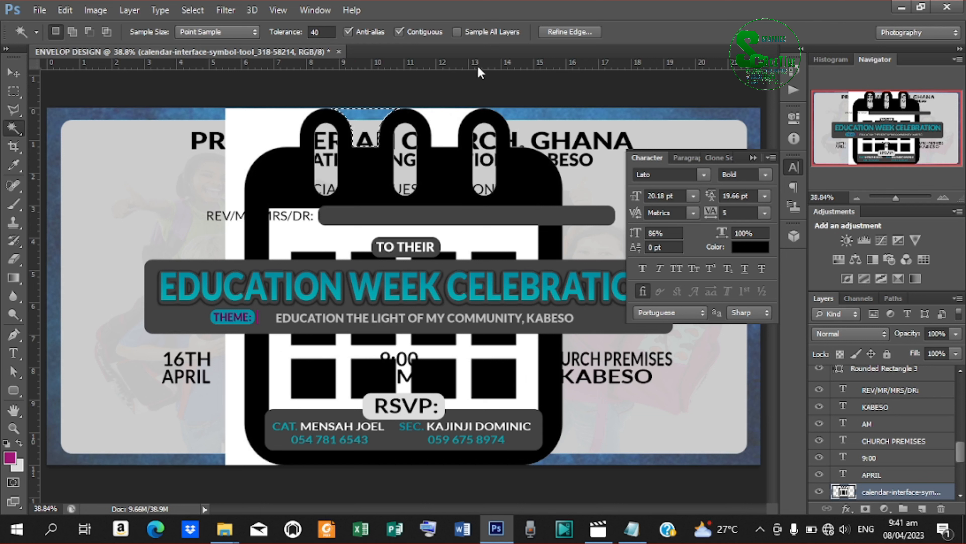
left_click(447, 135)
key("Delete")
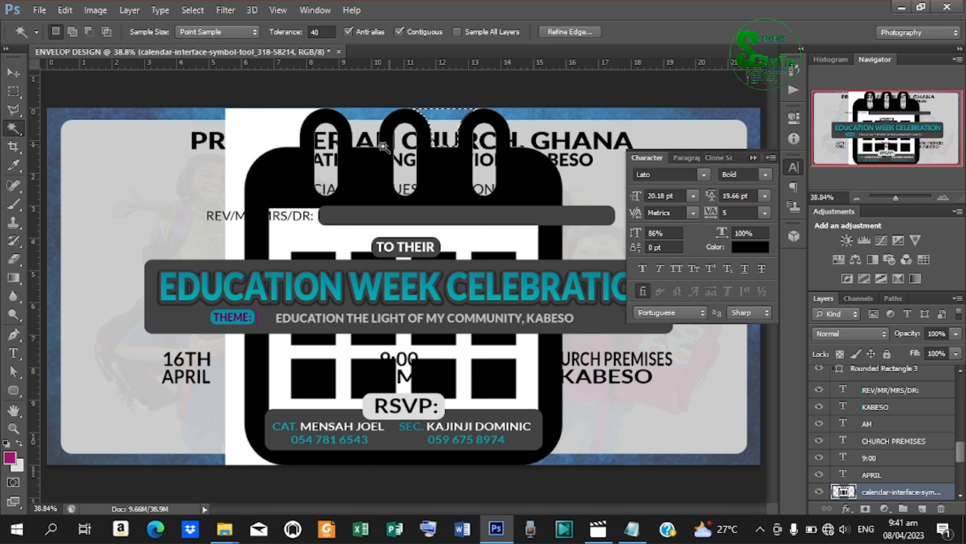
left_click(261, 131)
key("Delete")
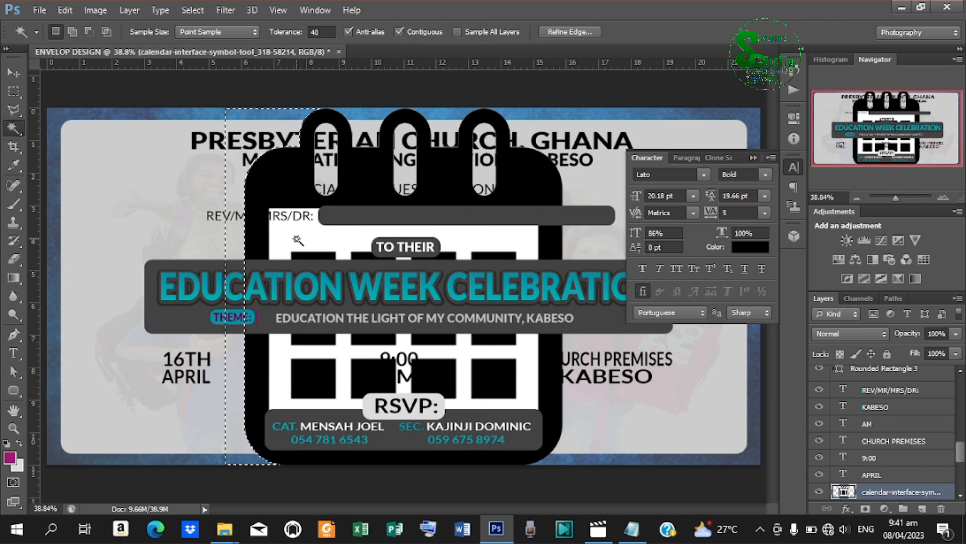
left_click(297, 241)
key("Delete")
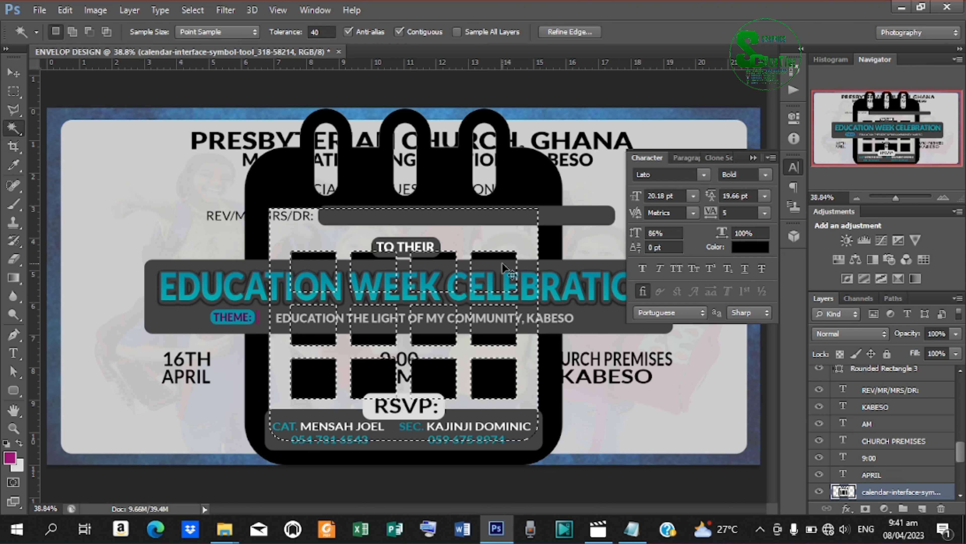
key("ctrl+d")
left_click(13, 72)
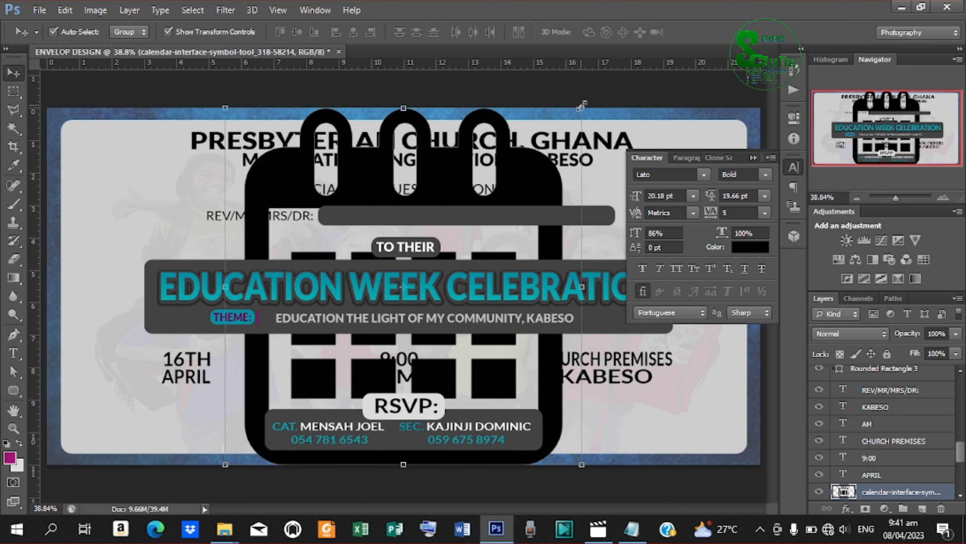
Shrink the calendar icon down to a small symbol.
left_click_drag(581, 107, 425, 269)
key("Down")
key("Down")
key("Down")
key("Down")
key("Down")
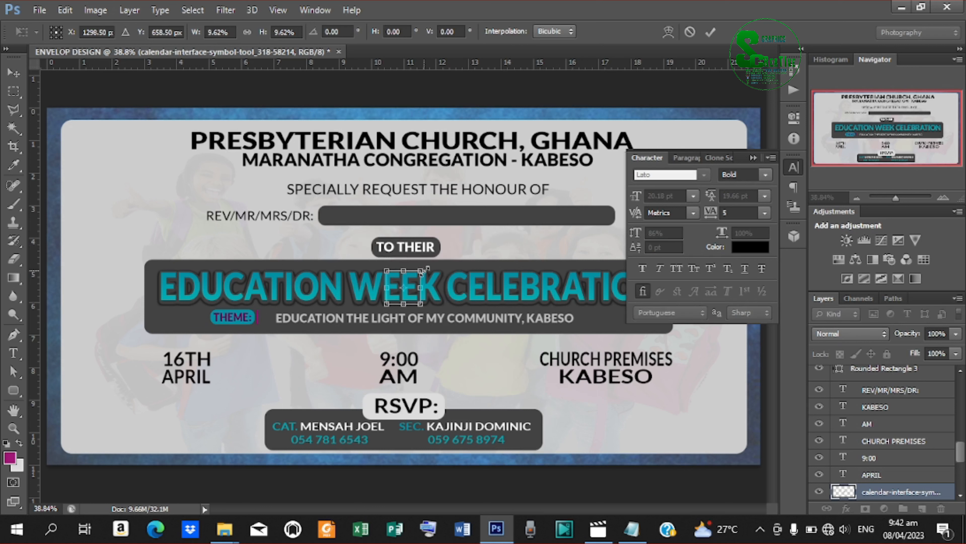
key("Down")
key("Down")
key("Down")
key("Down")
key("Down")
key("Down")
key("Down")
key("Down")
key("Down")
key("Down")
key("Down")
key("Down")
key("Down")
key("Down")
key("Down")
key("Down")
key("Down")
key("Down")
key("Down")
key("Down")
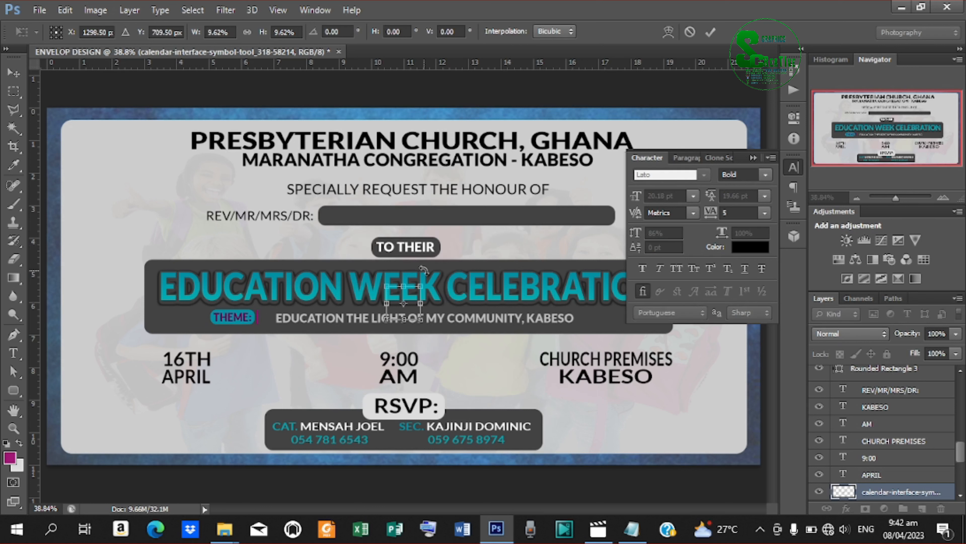
left_click(711, 32)
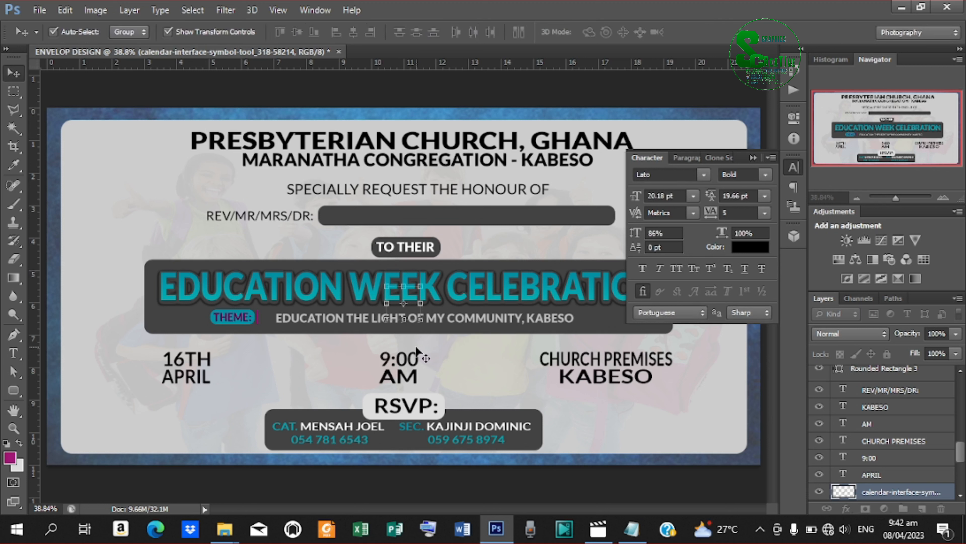
Move the small calendar icon just left of the 16TH APRIL date.
key("ctrl+t")
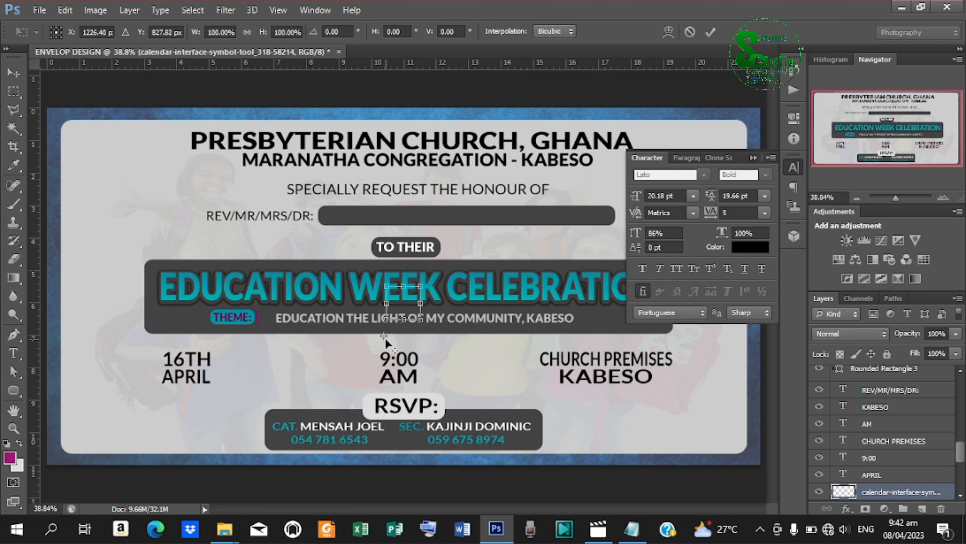
left_click_drag(397, 303, 145, 355)
key("Return")
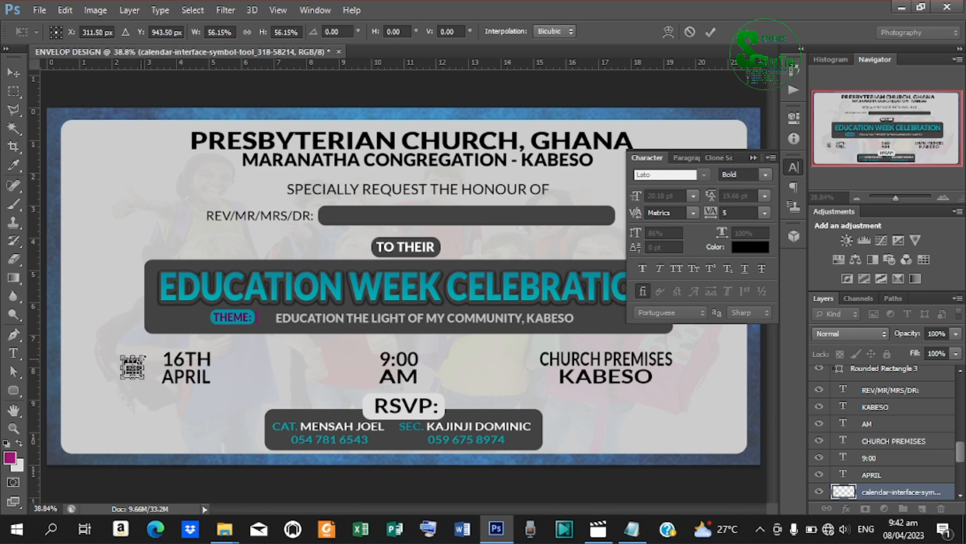
key("Right")
key("Right")
key("Right")
key("Right")
key("Right")
key("Right")
key("Right")
key("Right")
key("Right")
key("Right")
key("Right")
key("Right")
key("Right")
key("Right")
key("Right")
key("Right")
key("Right")
key("Right")
key("Right")
key("Right")
key("Right")
key("Right")
key("Right")
key("Right")
key("Right")
key("Right")
key("Right")
key("Right")
key("Right")
key("Right")
key("Right")
key("Right")
key("Right")
key("Right")
key("Right")
key("Right")
key("Right")
key("Right")
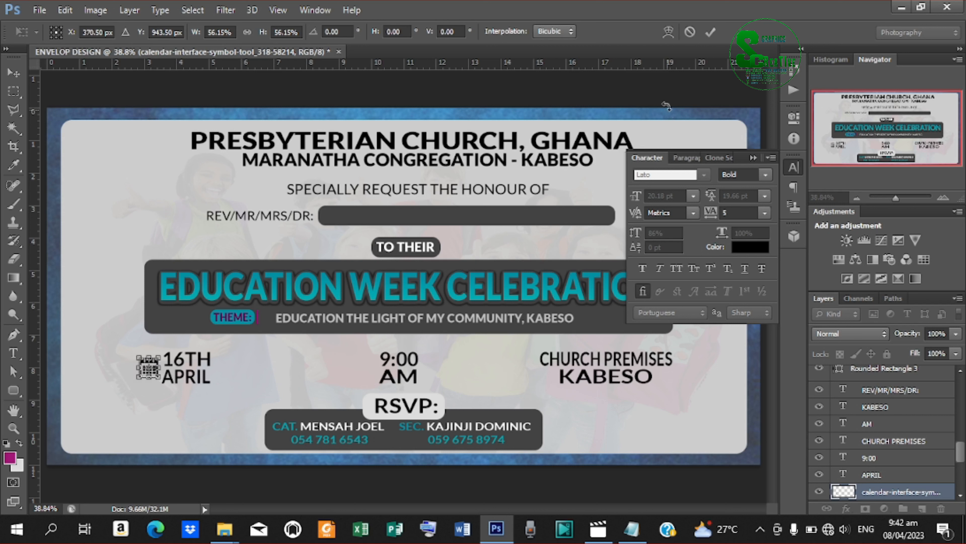
left_click(709, 31)
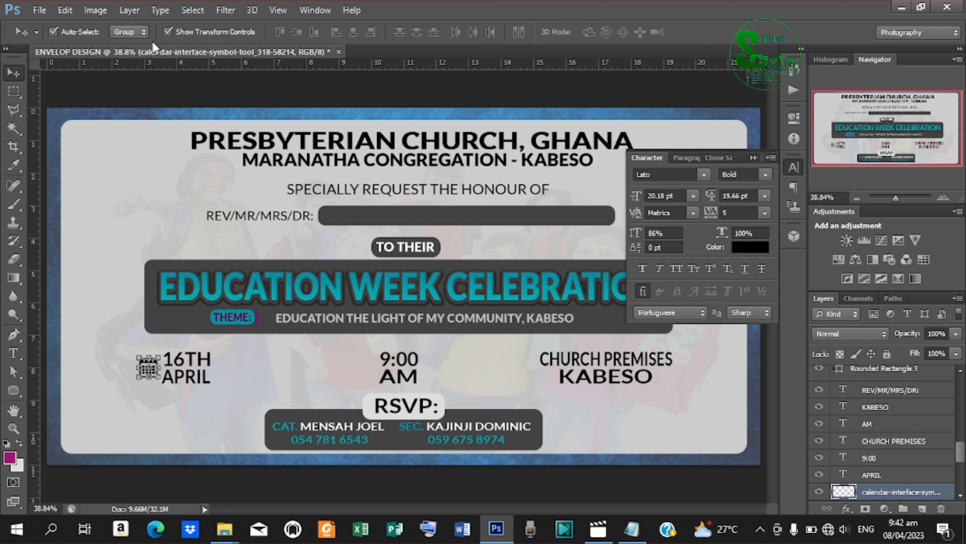
key("Right")
key("Right")
key("Right")
key("Right")
key("Right")
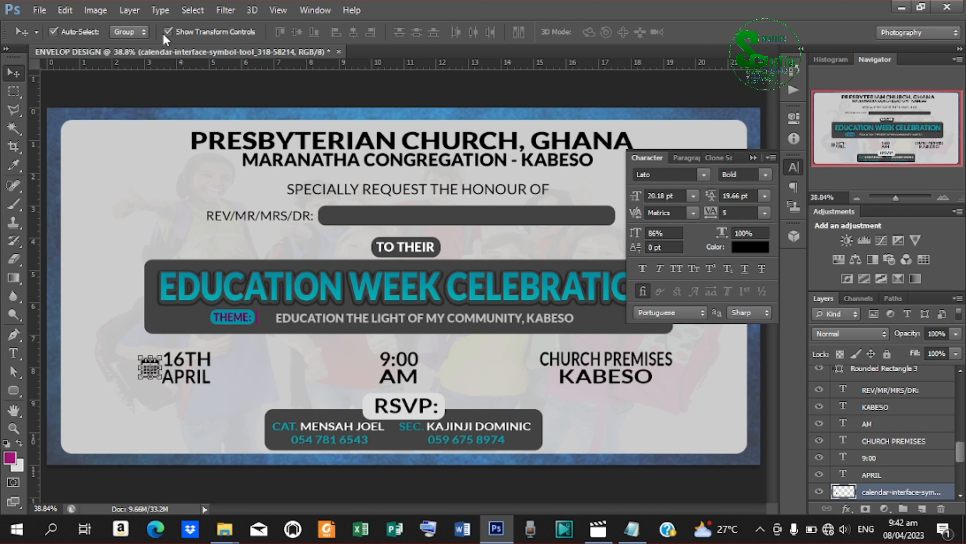
key("Right")
key("Right")
left_click(406, 357)
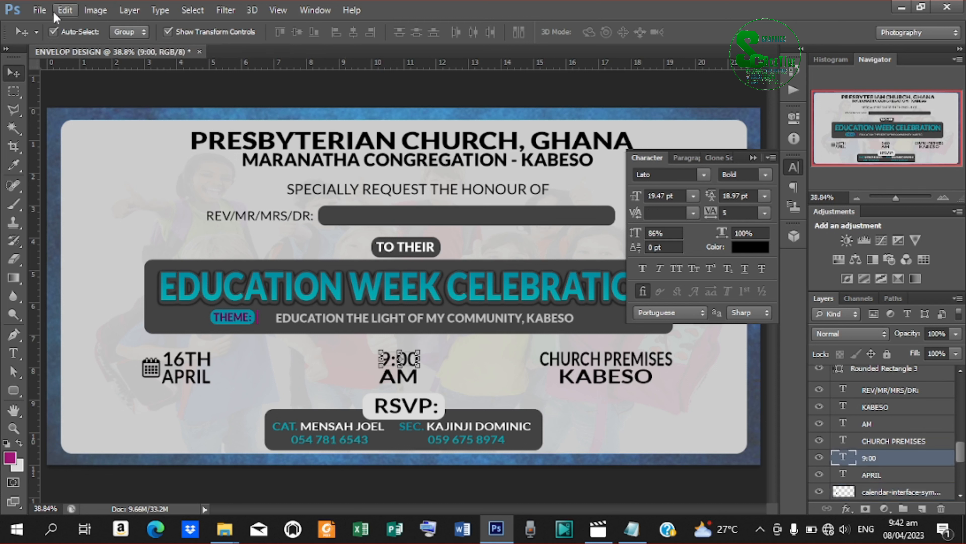
Place the 8004-200 alarm-clock image, scale it to about 15%, and set it left of 9:00 AM.
left_click(40, 10)
left_click(57, 239)
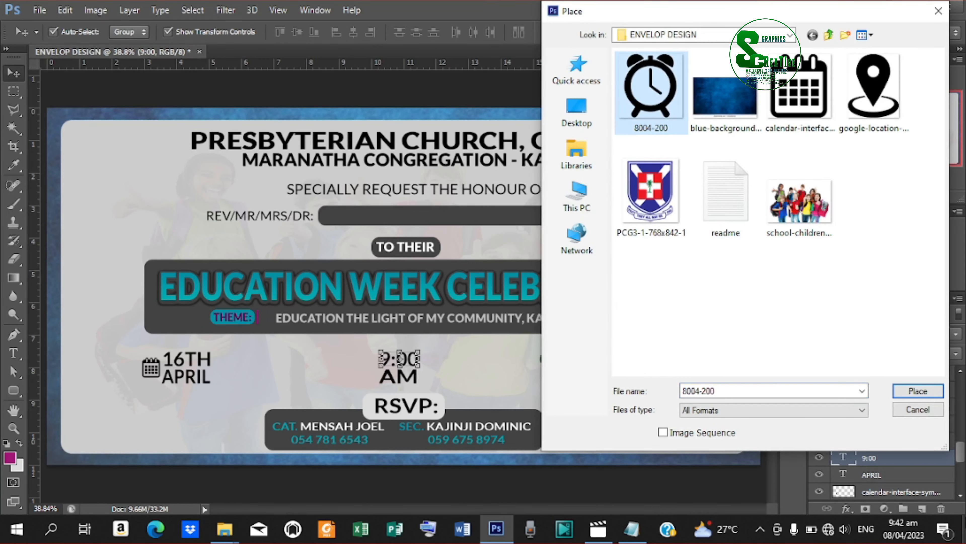
left_click(920, 392)
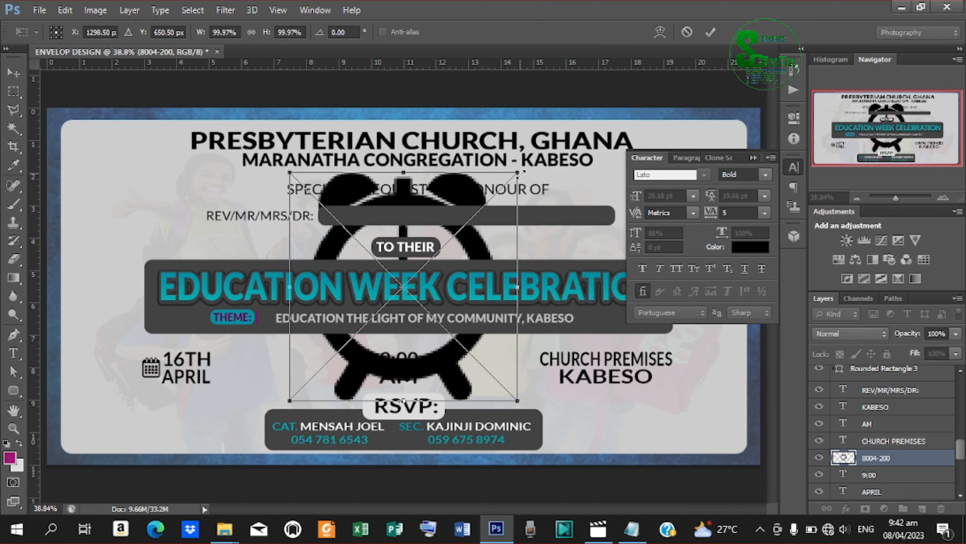
left_click_drag(520, 166, 414, 277)
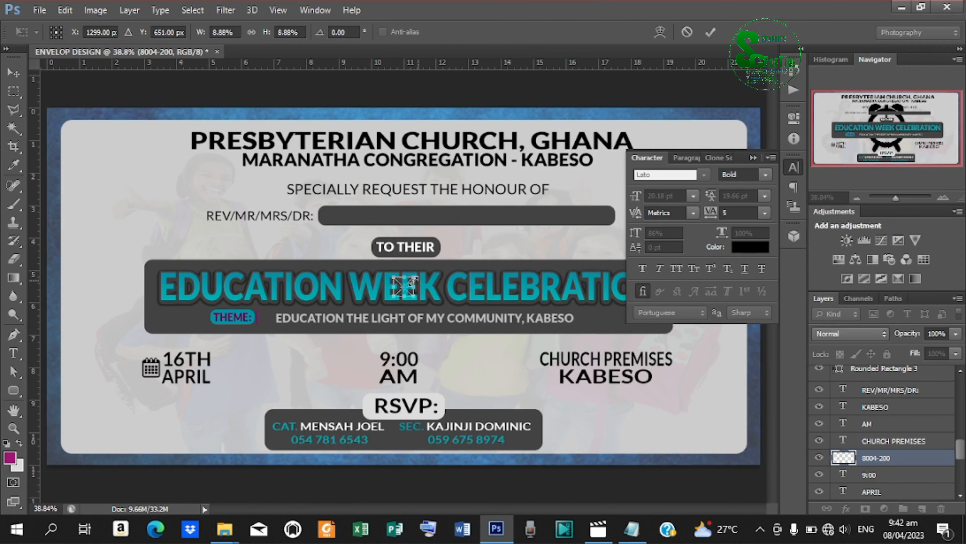
left_click(715, 27)
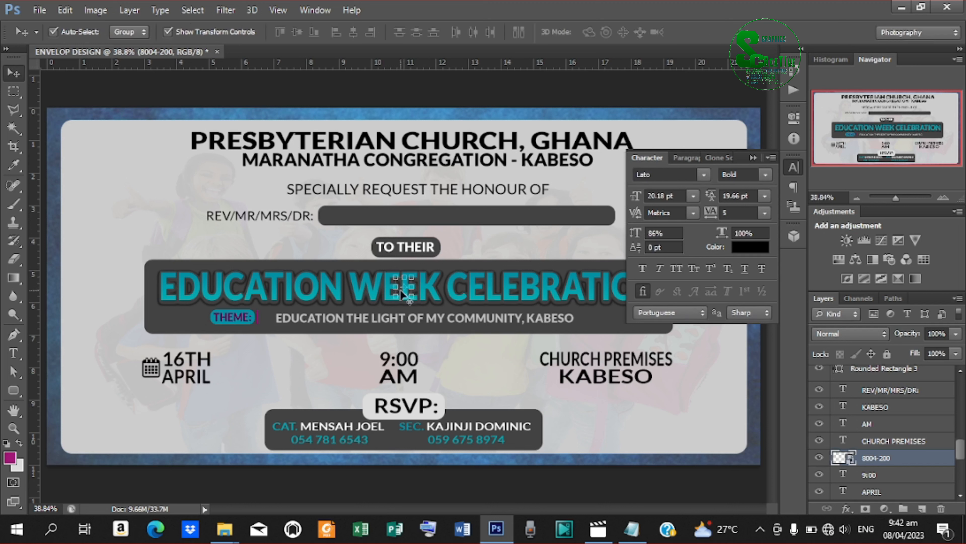
key("ctrl+t")
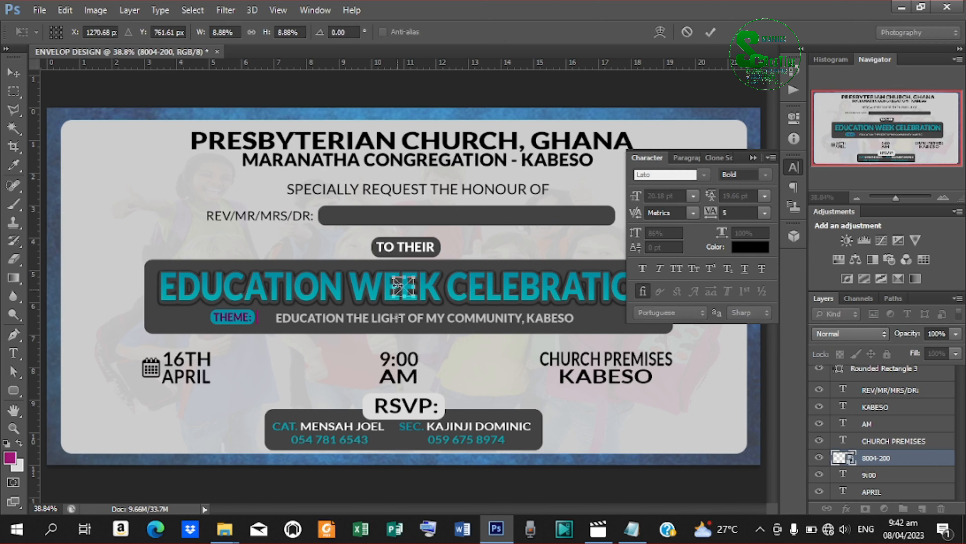
left_click_drag(404, 285, 372, 373)
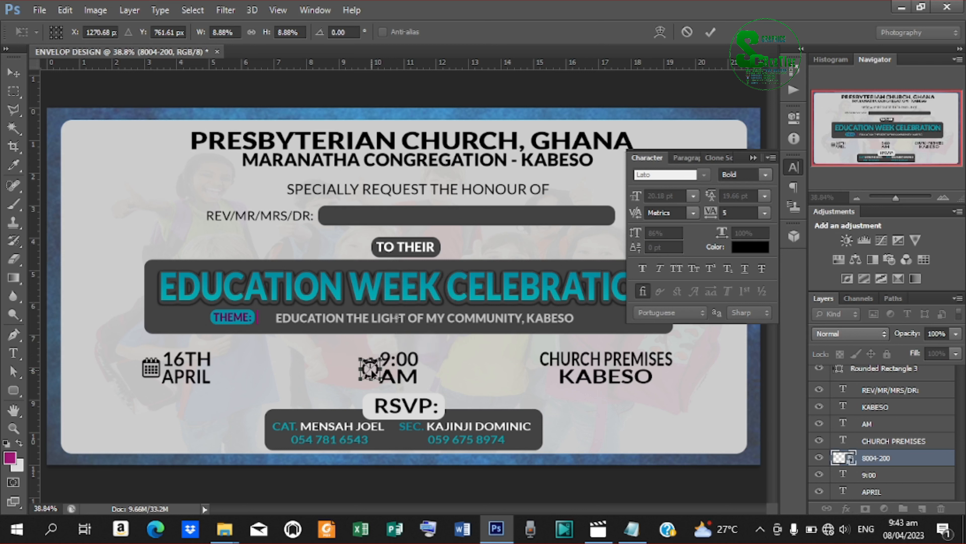
left_click(710, 32)
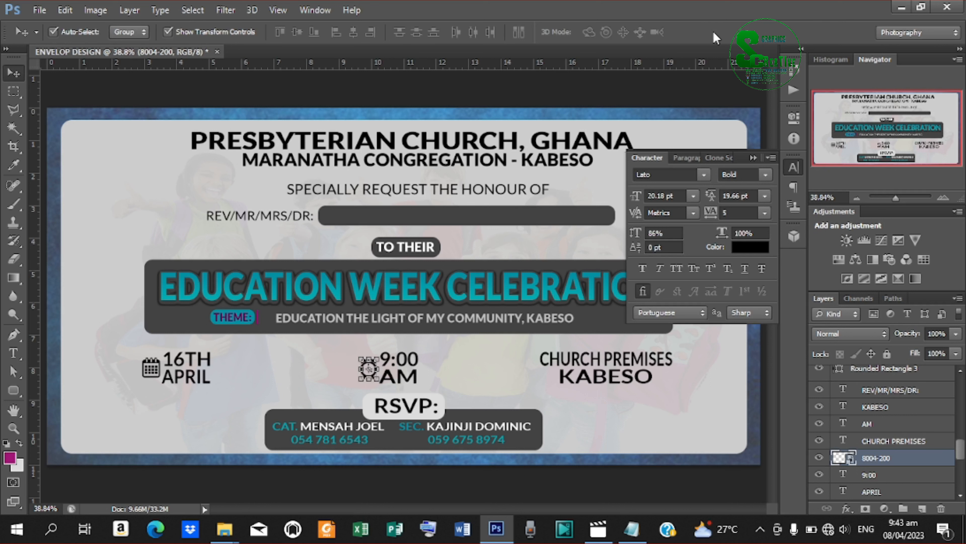
Place google-location-icon-16, shrink it to a tiny pin, and set it left of CHURCH PREMISES KABESO.
left_click(601, 361)
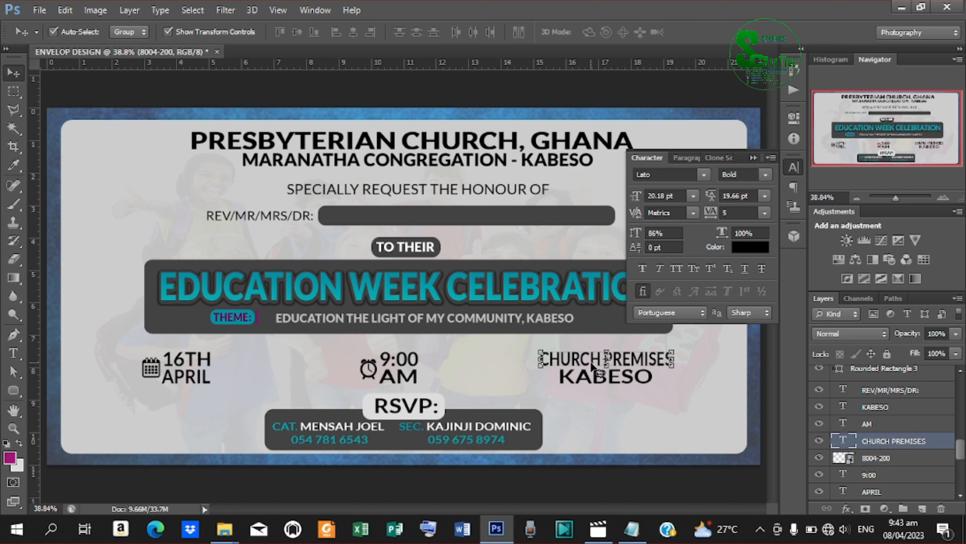
left_click(48, 10)
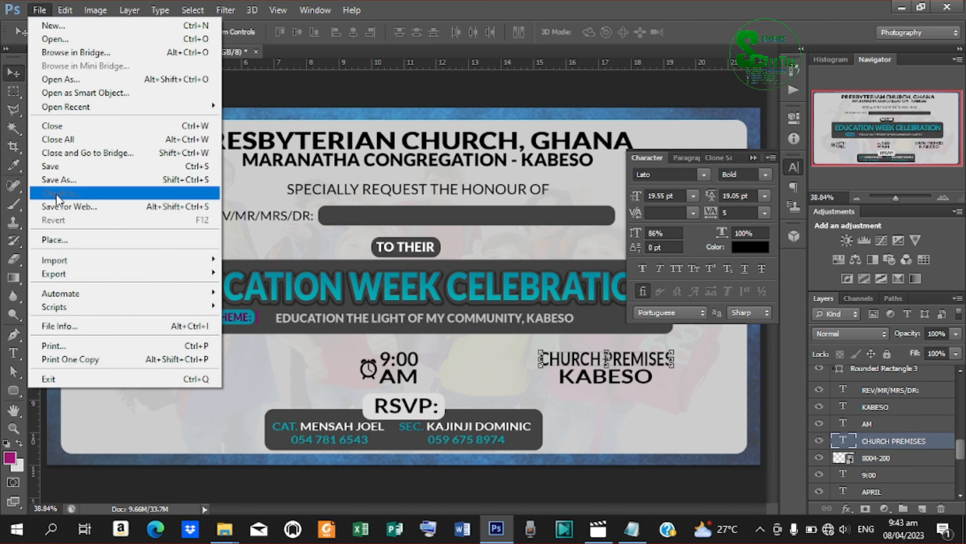
left_click(61, 240)
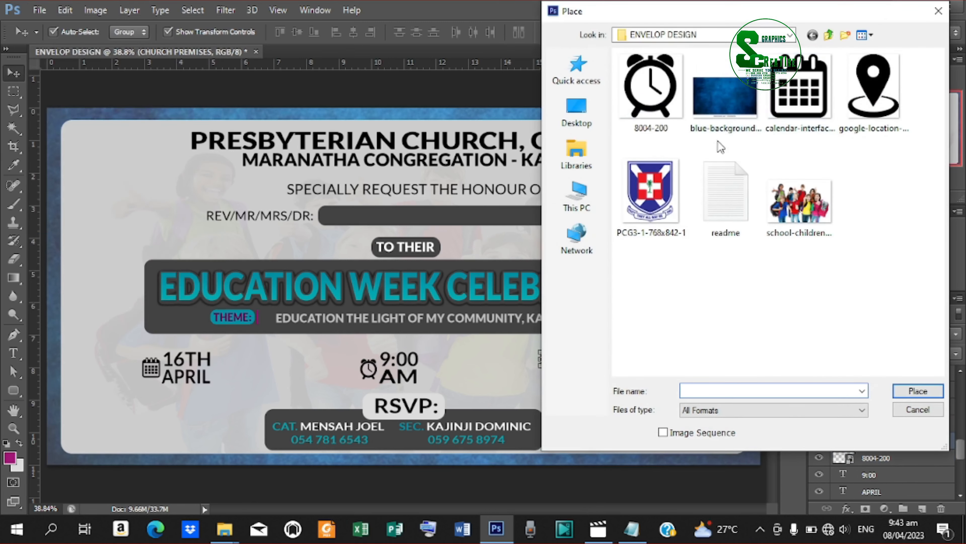
left_click(868, 116)
left_click(918, 391)
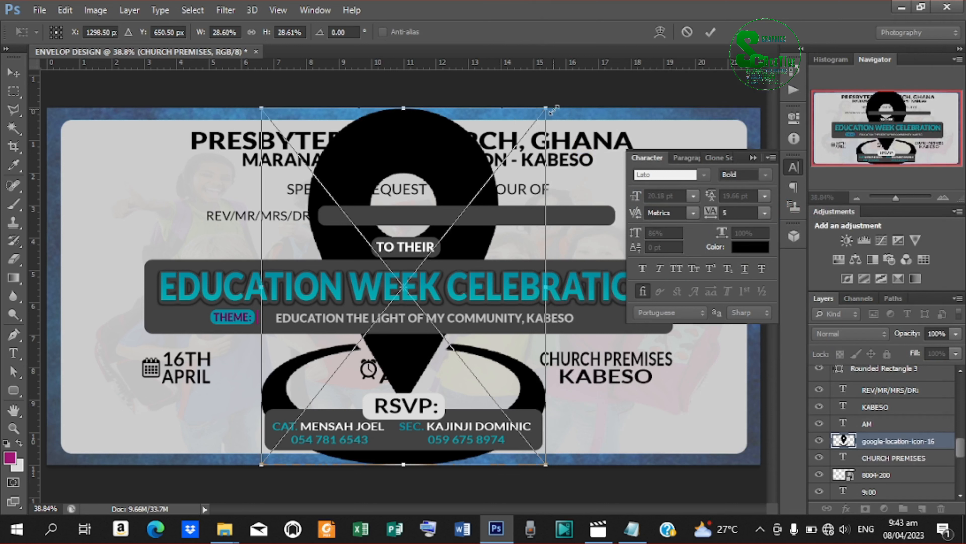
left_click_drag(549, 106, 424, 284)
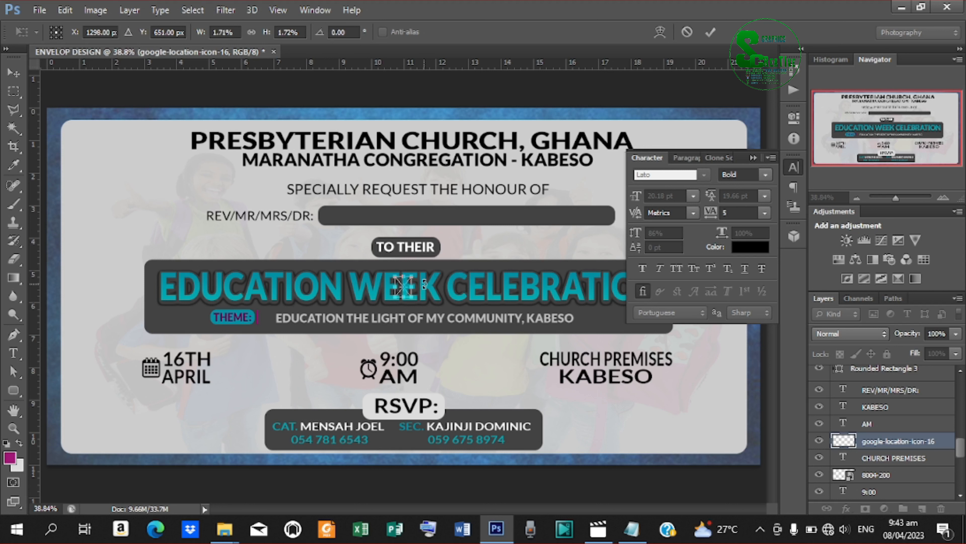
left_click(710, 32)
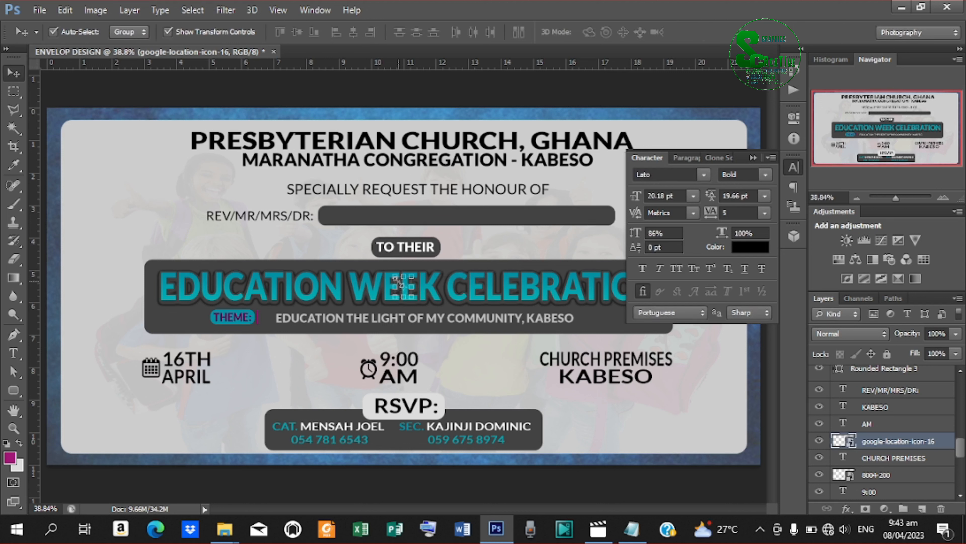
key("ctrl+t")
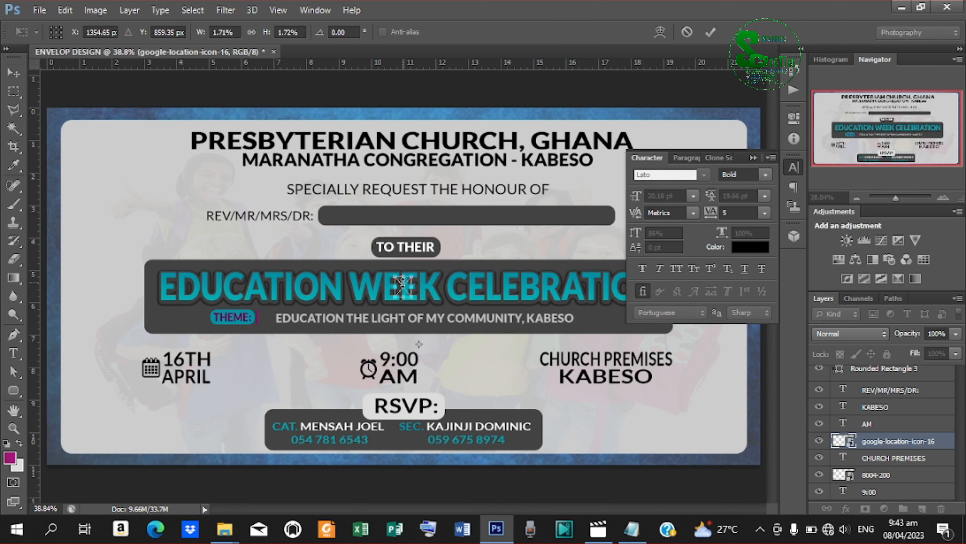
left_click_drag(404, 289, 533, 372)
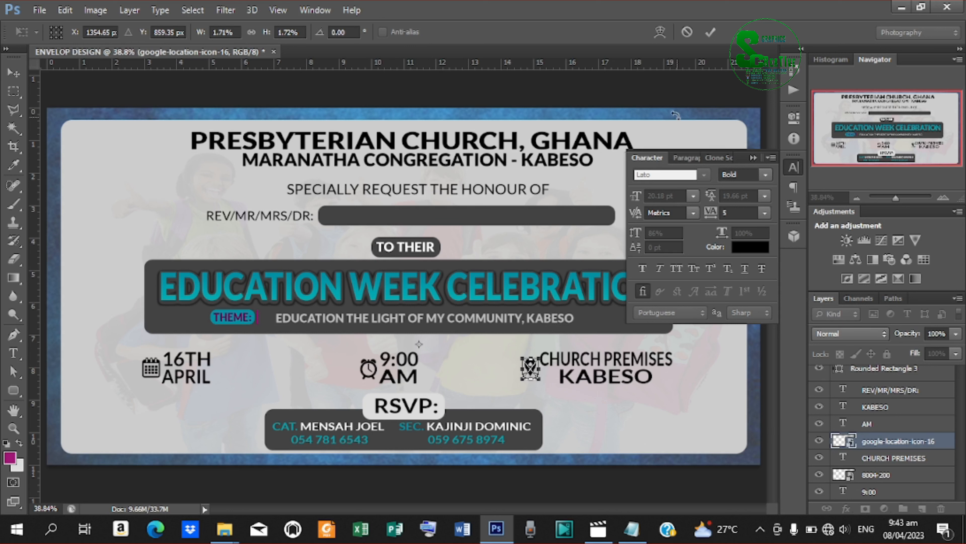
left_click(710, 33)
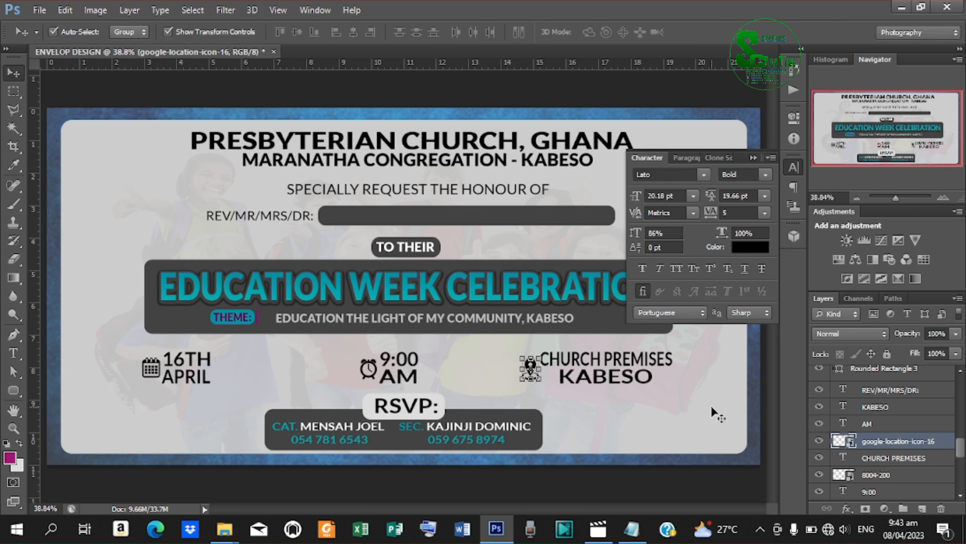
left_click(647, 497)
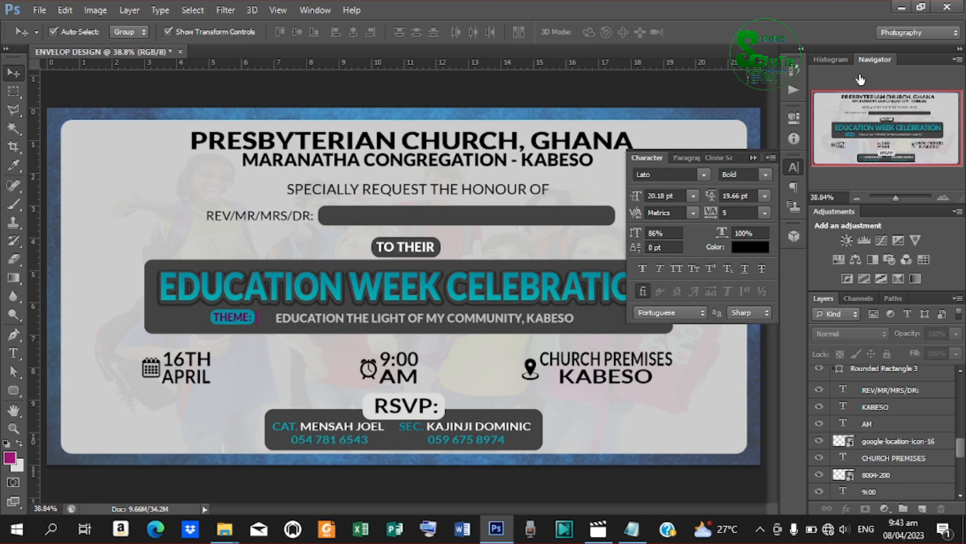
Collapse the Character panel group and select the MARANATHA CONGREGATION - KABESO text.
left_click(753, 158)
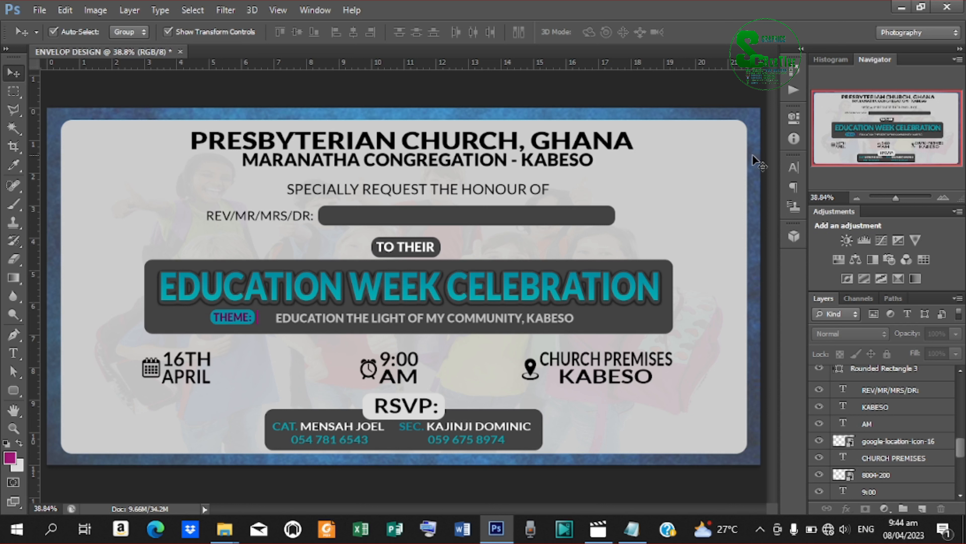
left_click(462, 162)
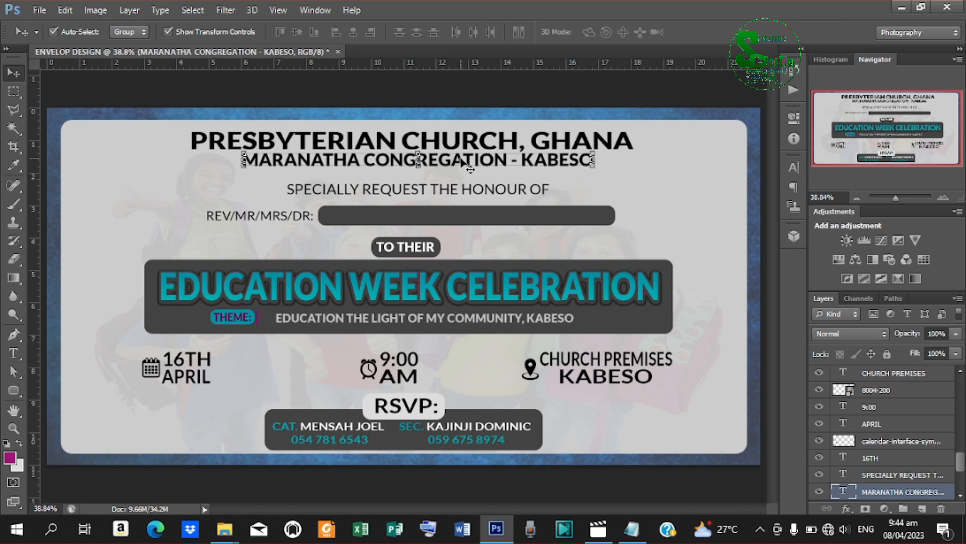